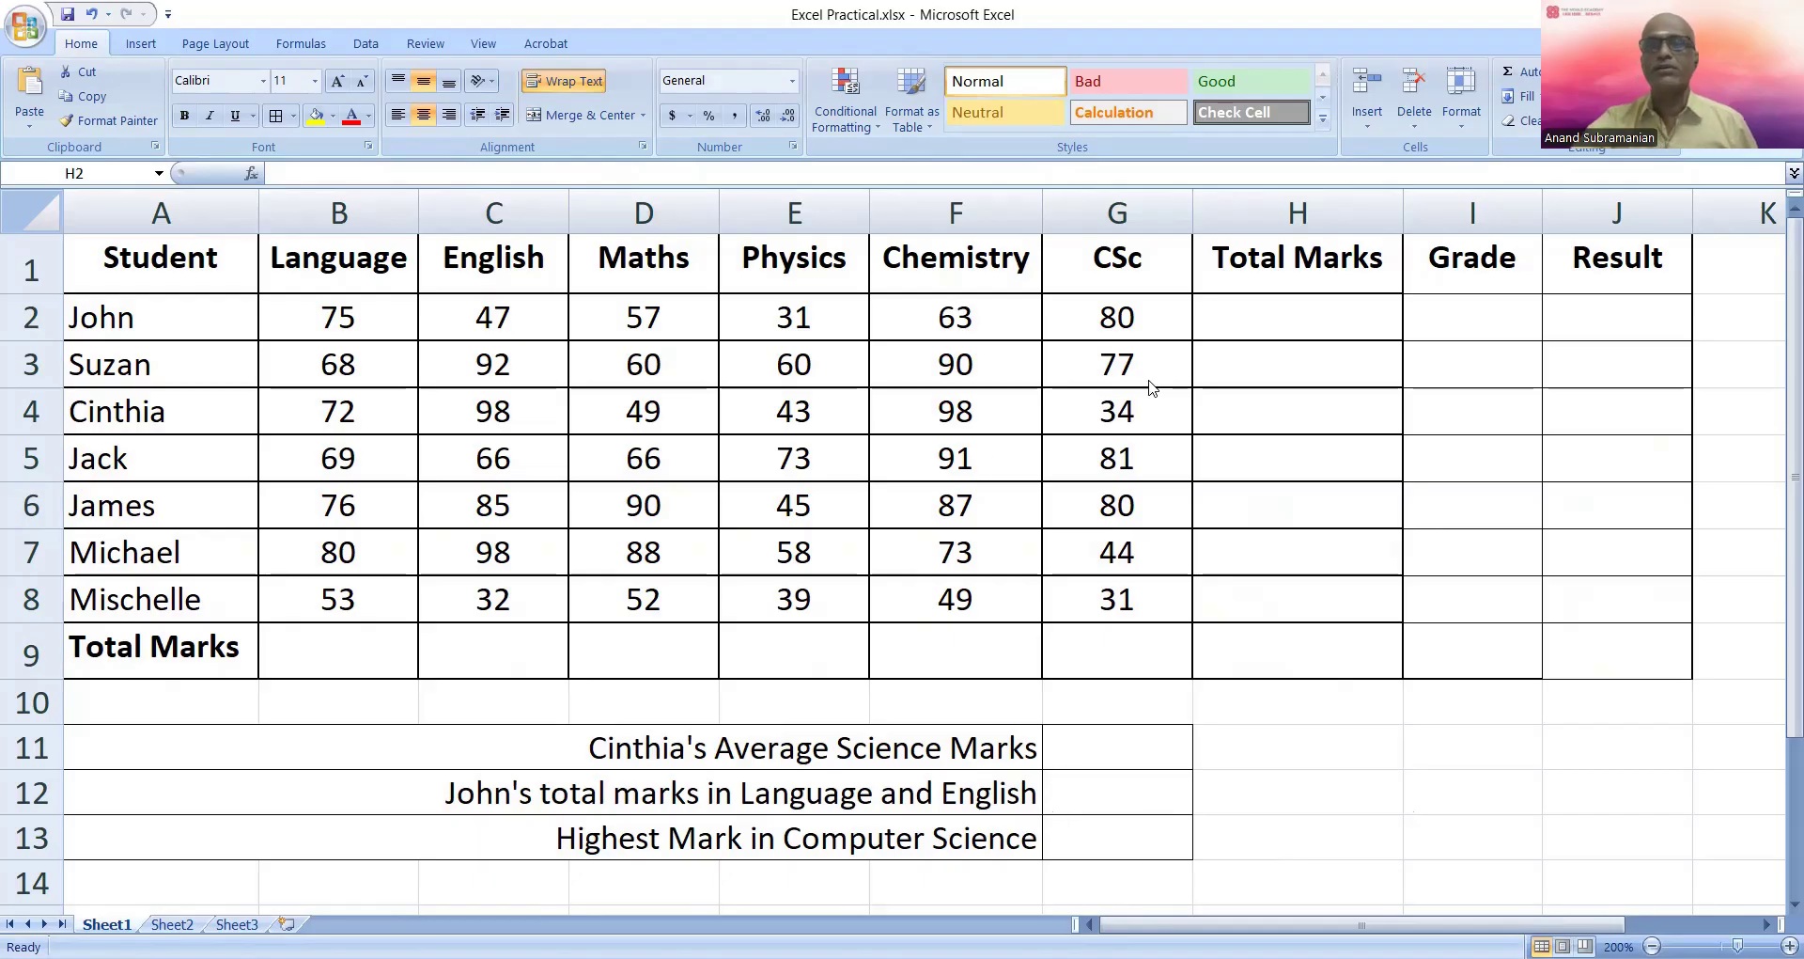
Try totalling the first student's marks B2:G2 in H2 with AutoSum and clear the cell again
{"action": "left_click", "coordinate": [1256, 335]}
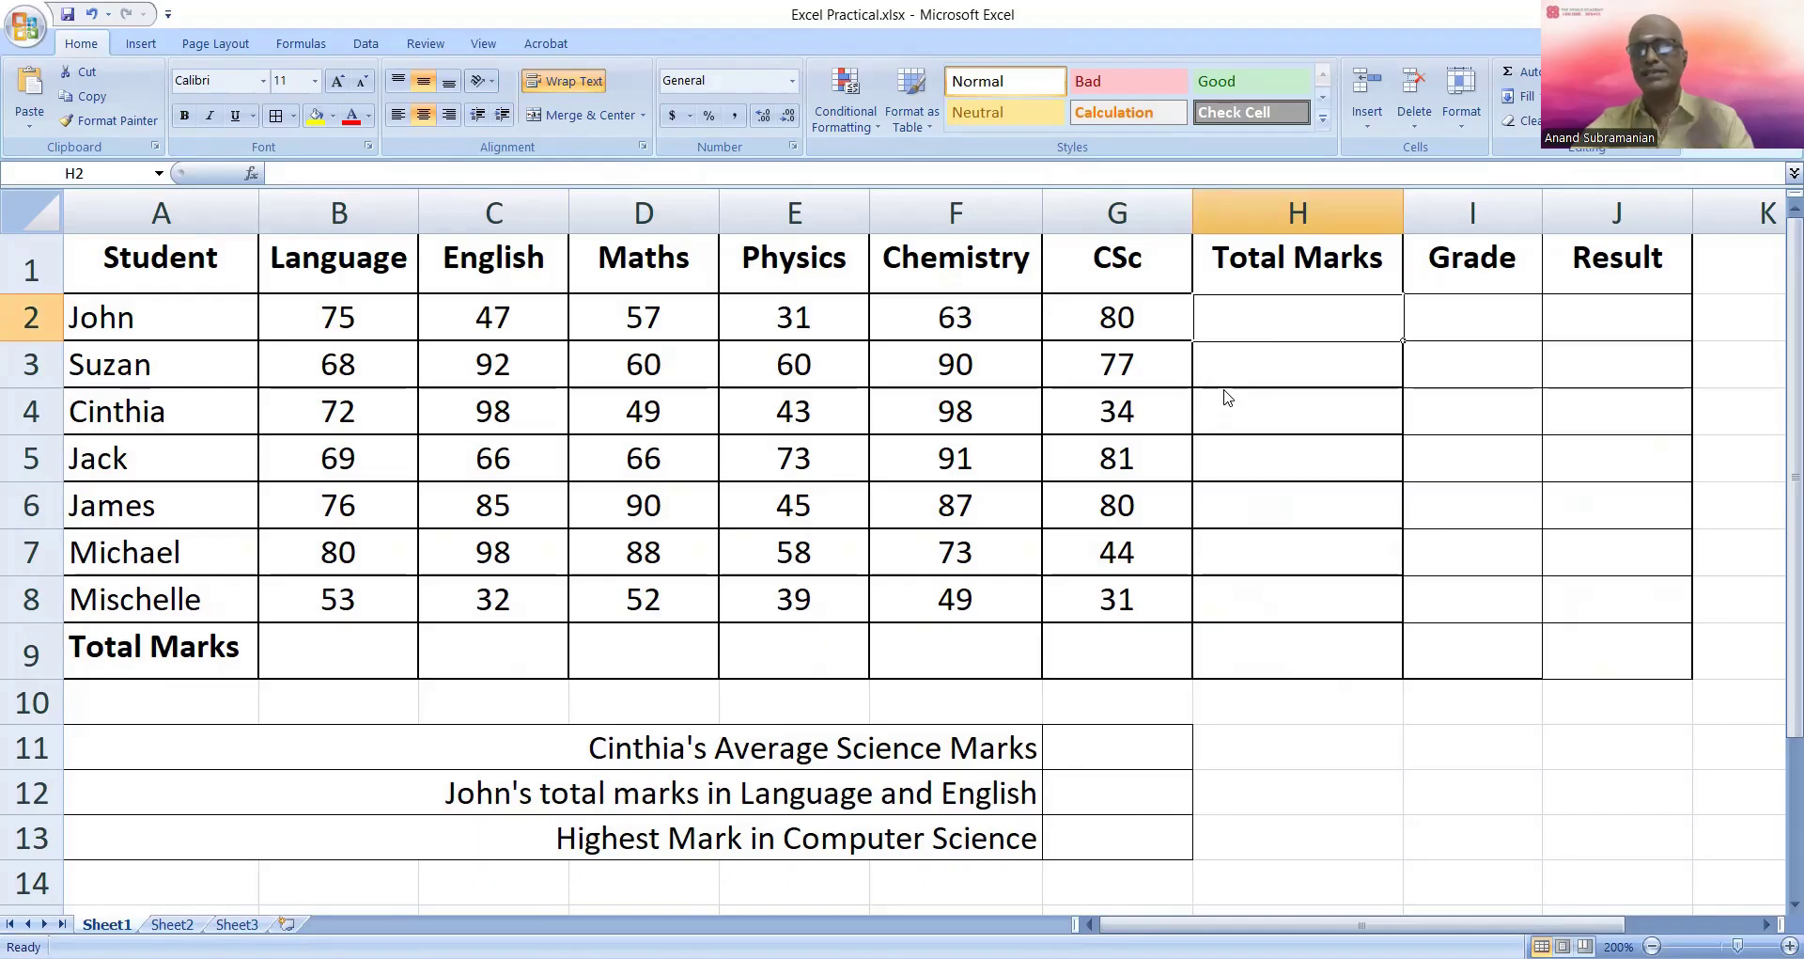
{"action": "left_click", "coordinate": [316, 326]}
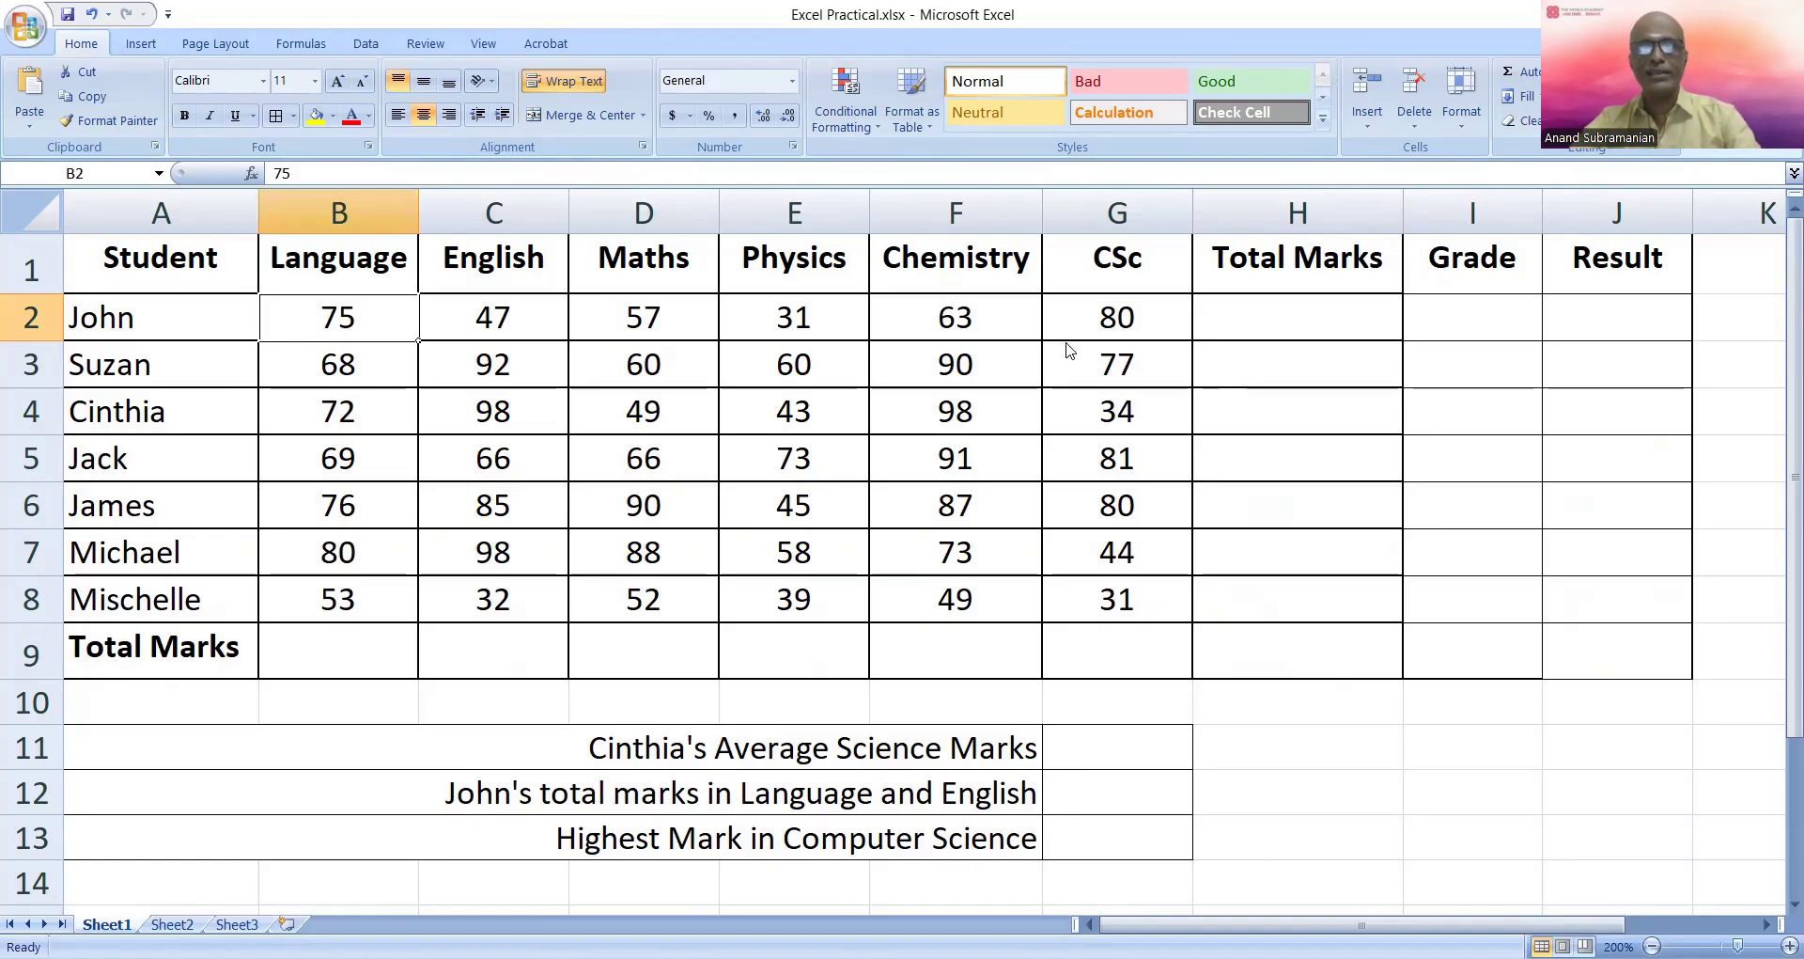
{"action": "left_click", "coordinate": [1088, 321], "text": "shift"}
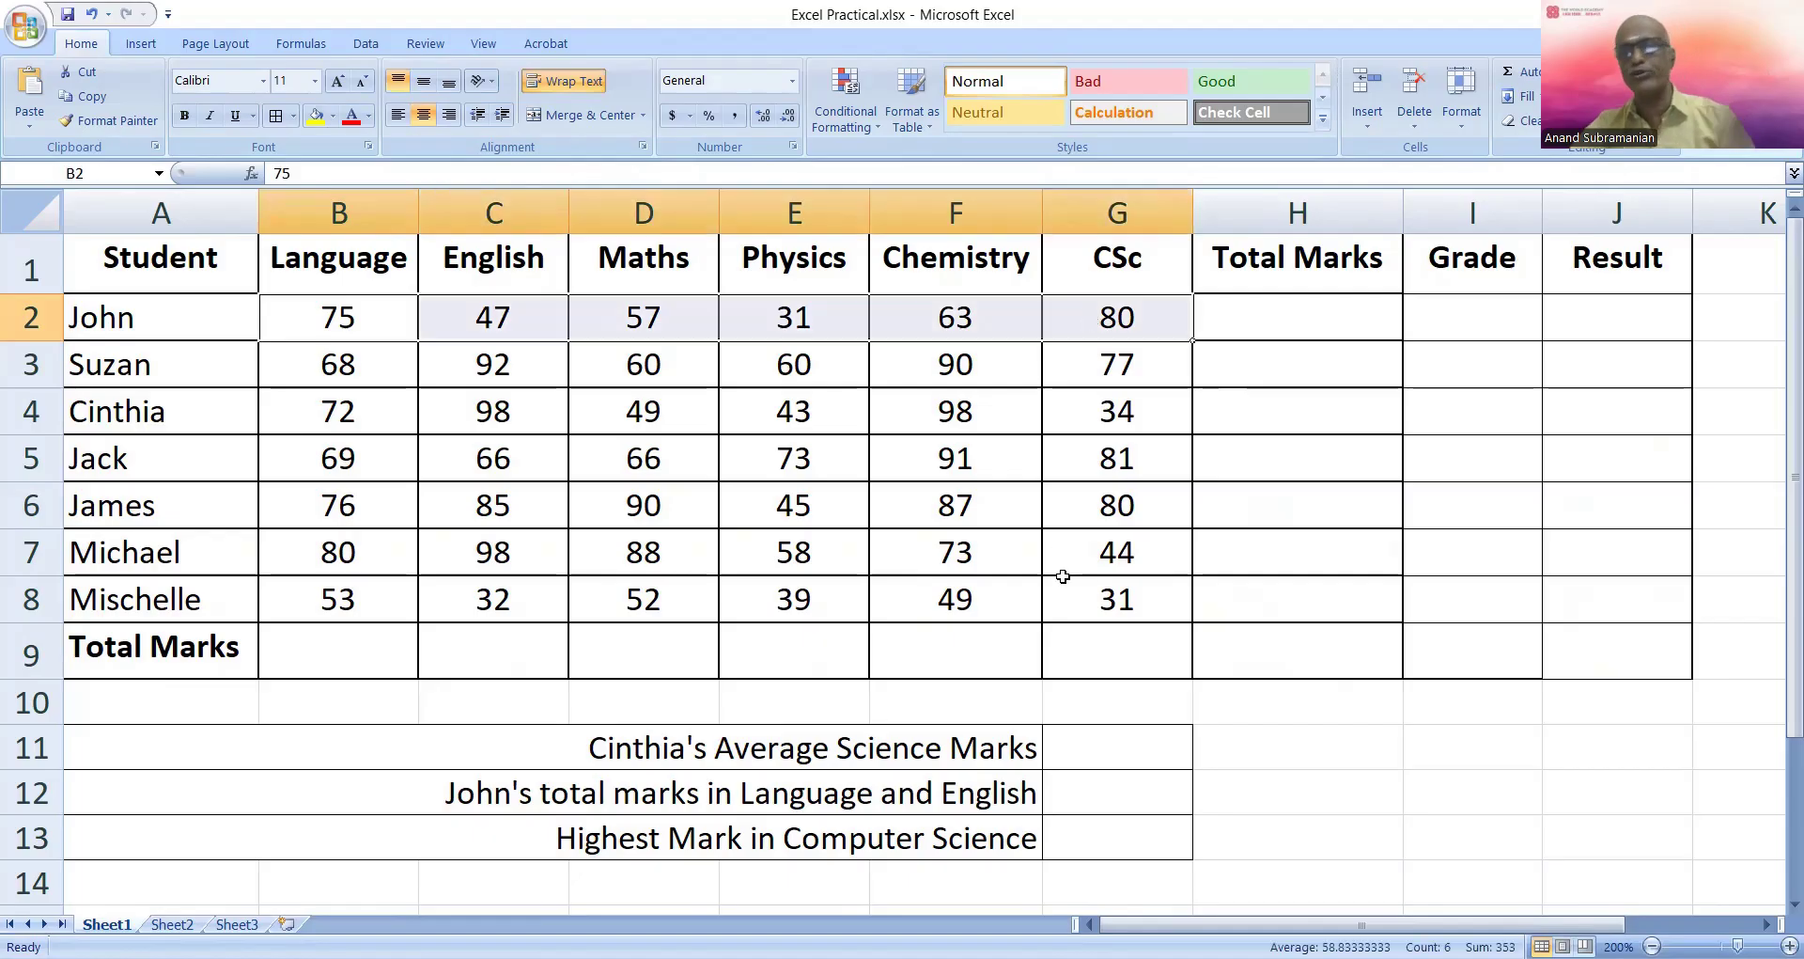
{"action": "left_click", "coordinate": [1300, 315], "text": "shift"}
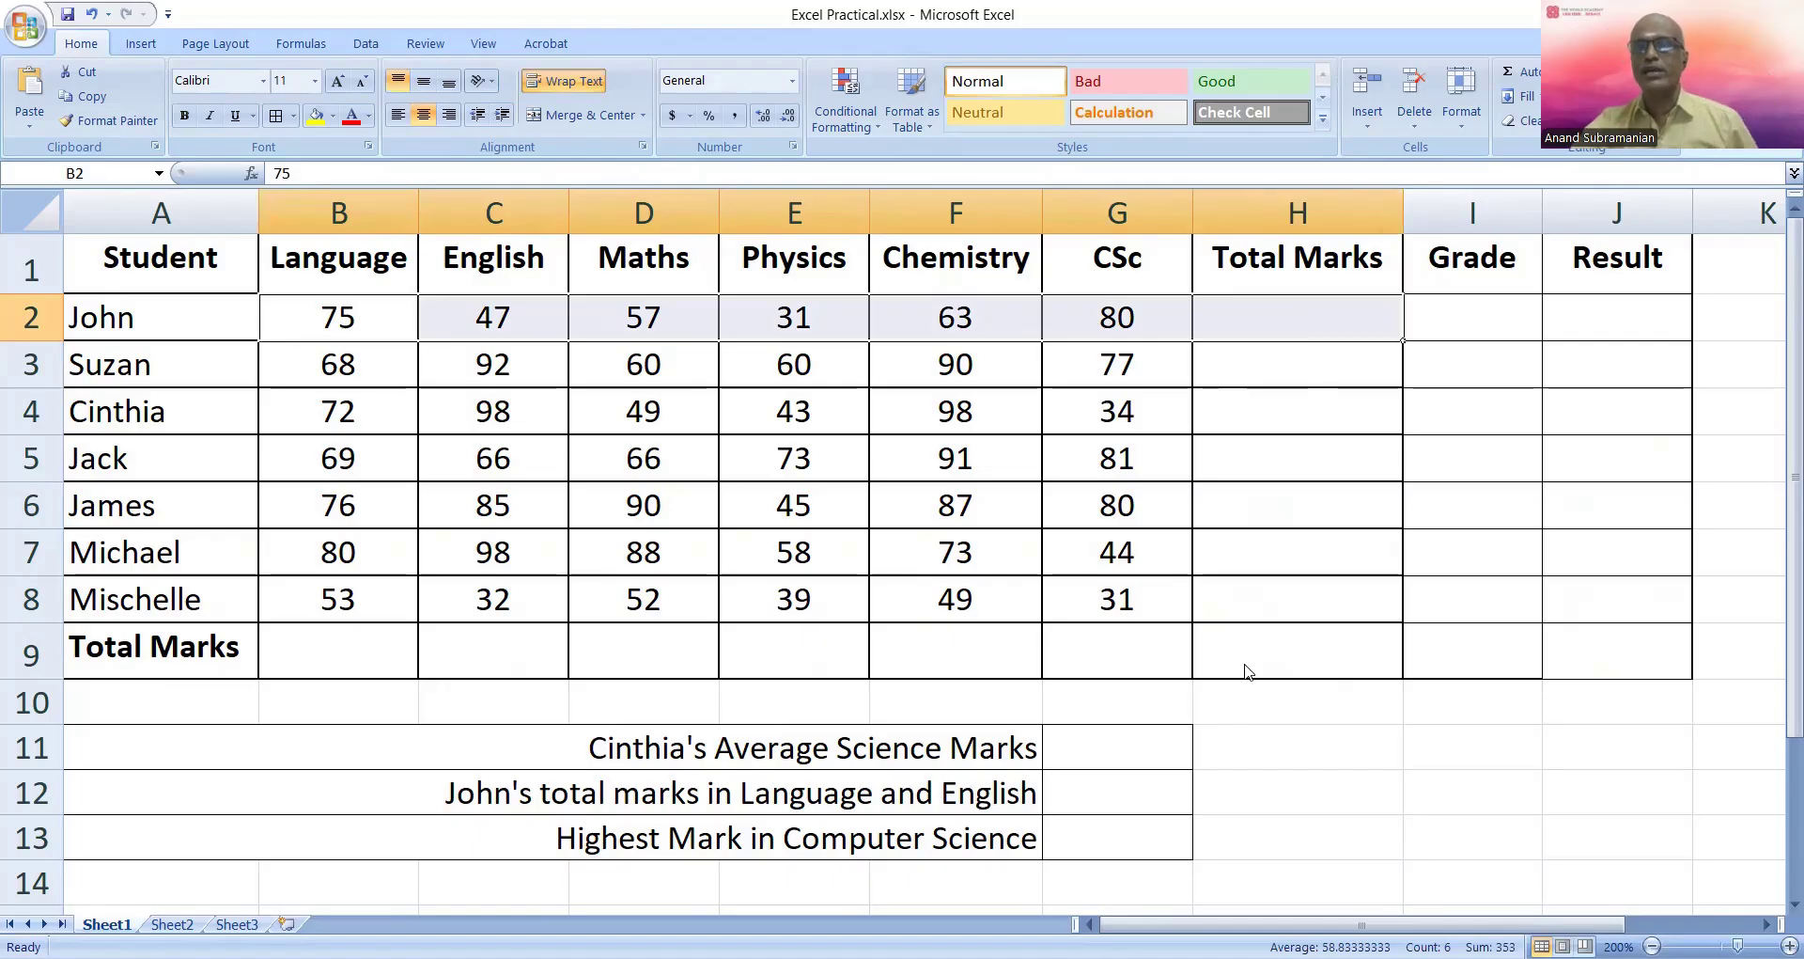
{"action": "left_click", "coordinate": [1529, 77]}
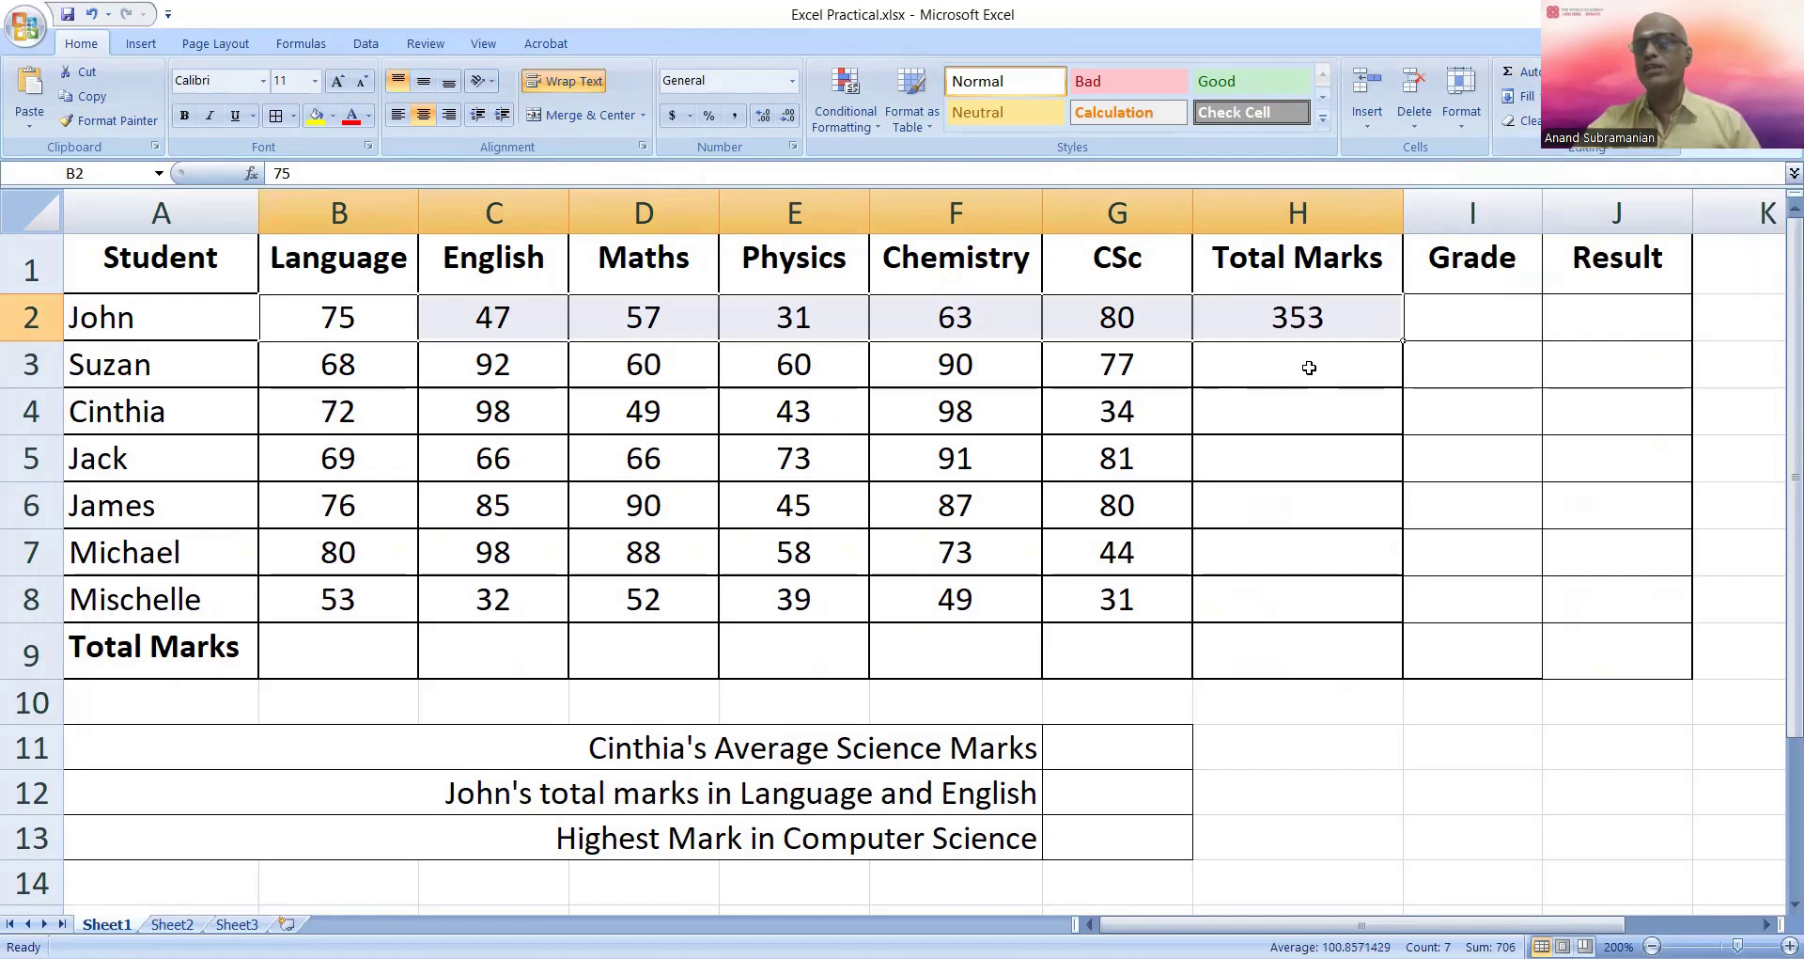
{"action": "left_click", "coordinate": [1298, 336]}
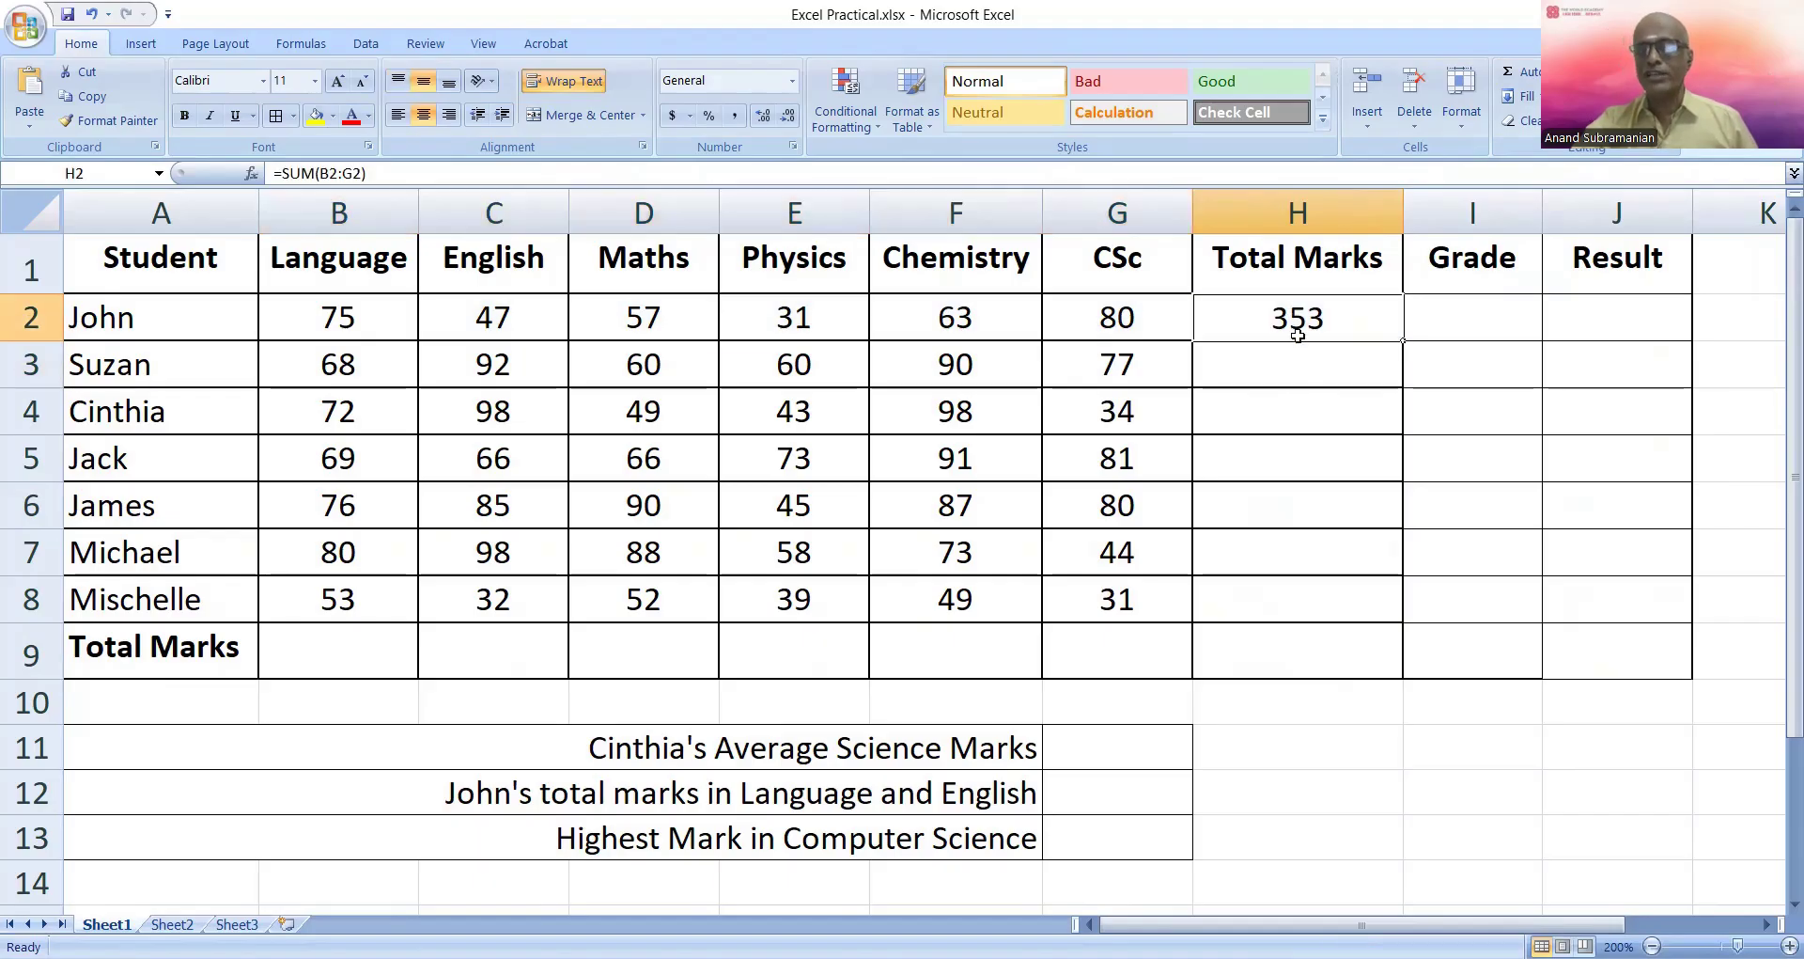
{"action": "key", "text": "Delete"}
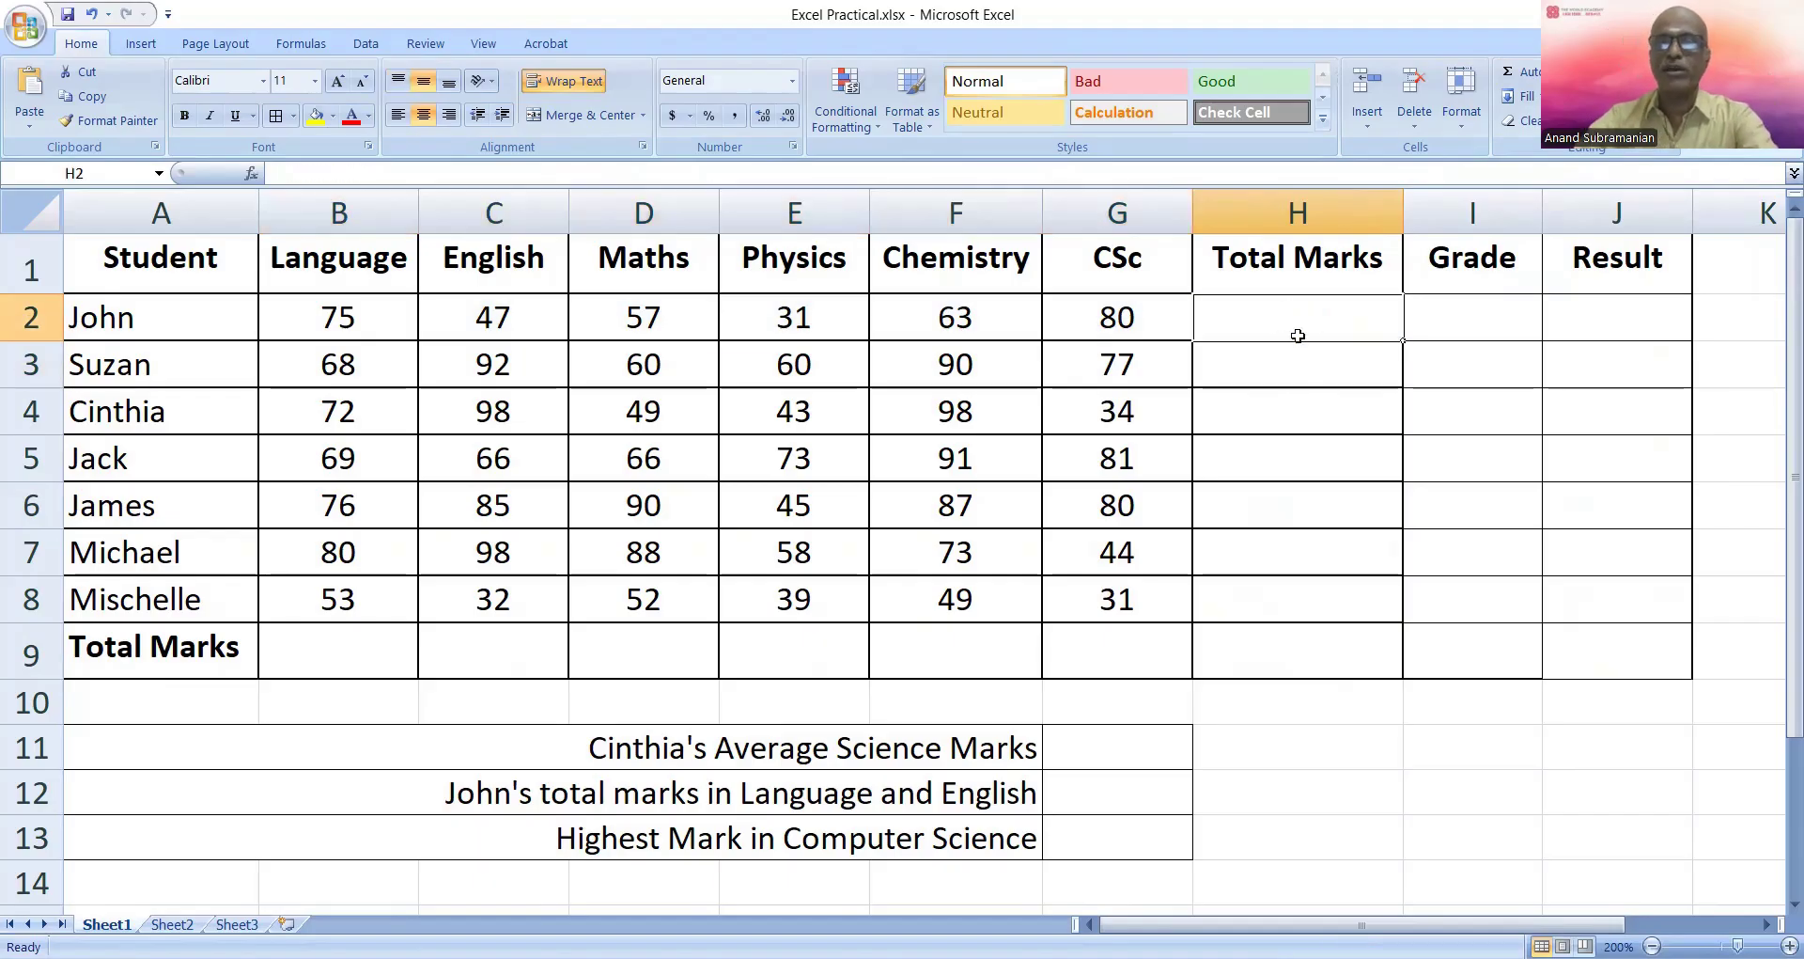
Enter the formula =sum(b2:g2) in H2 to total the first student's subject marks
{"action": "left_click", "coordinate": [1289, 362]}
{"action": "left_click", "coordinate": [1241, 273]}
{"action": "left_click", "coordinate": [1252, 319]}
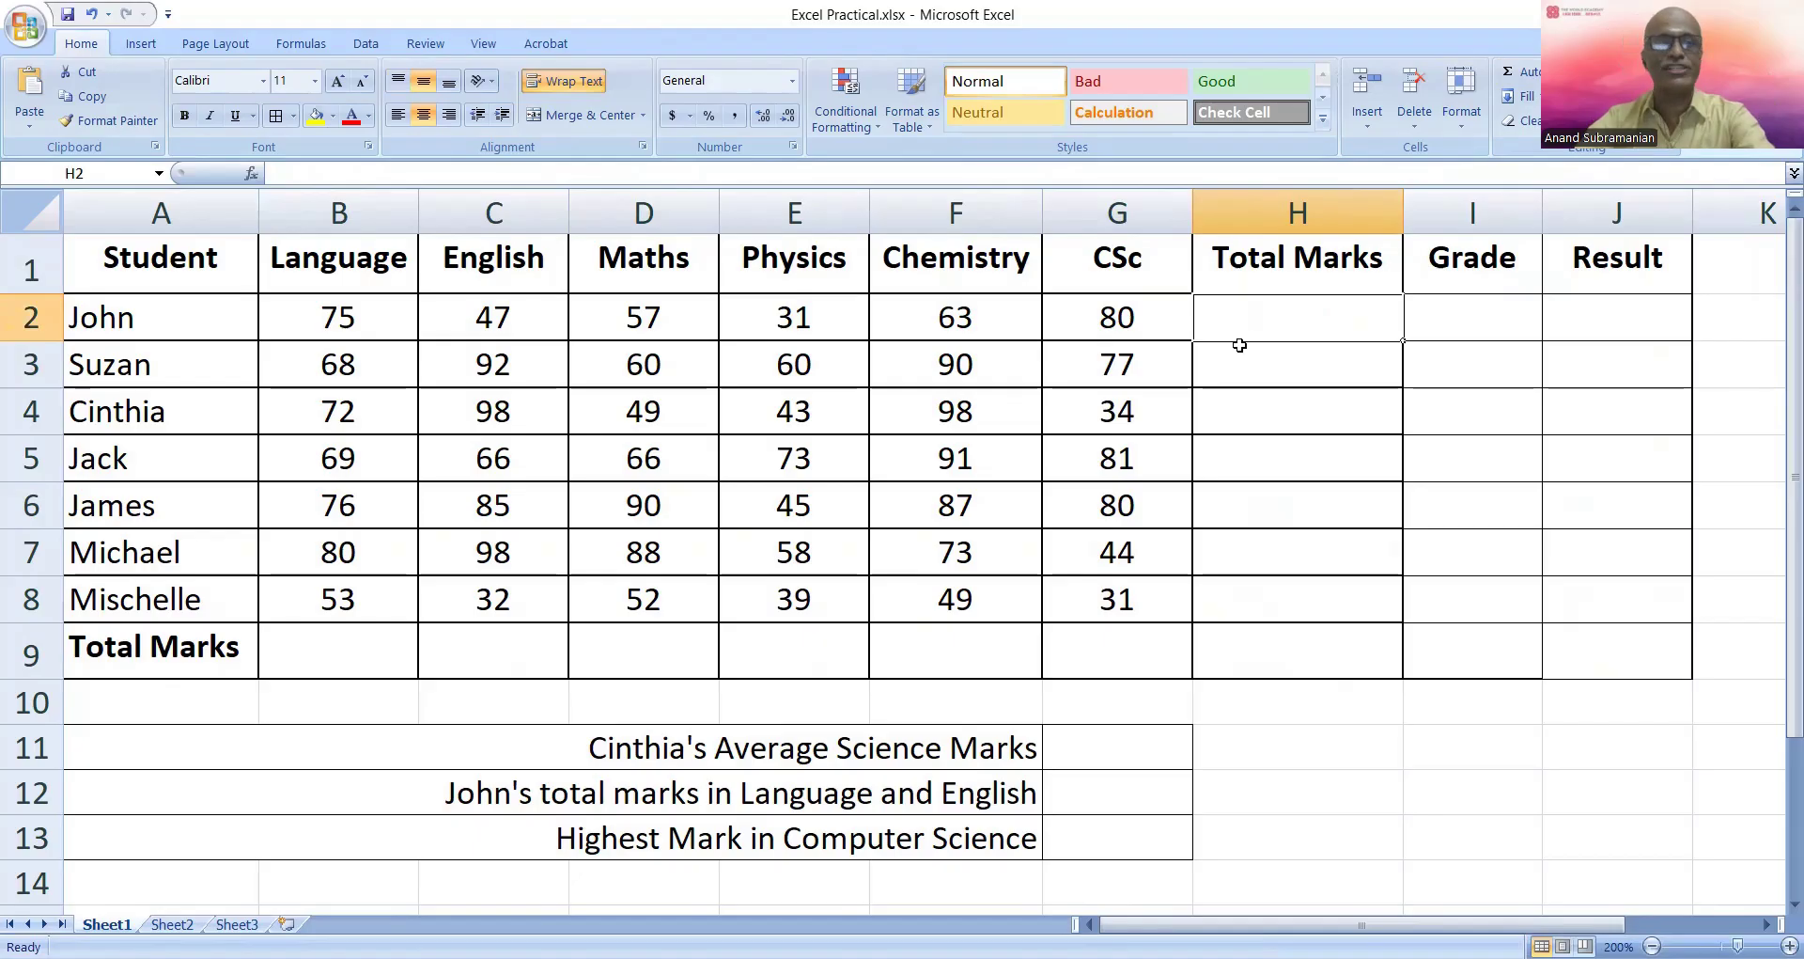
{"action": "type", "text": "="}
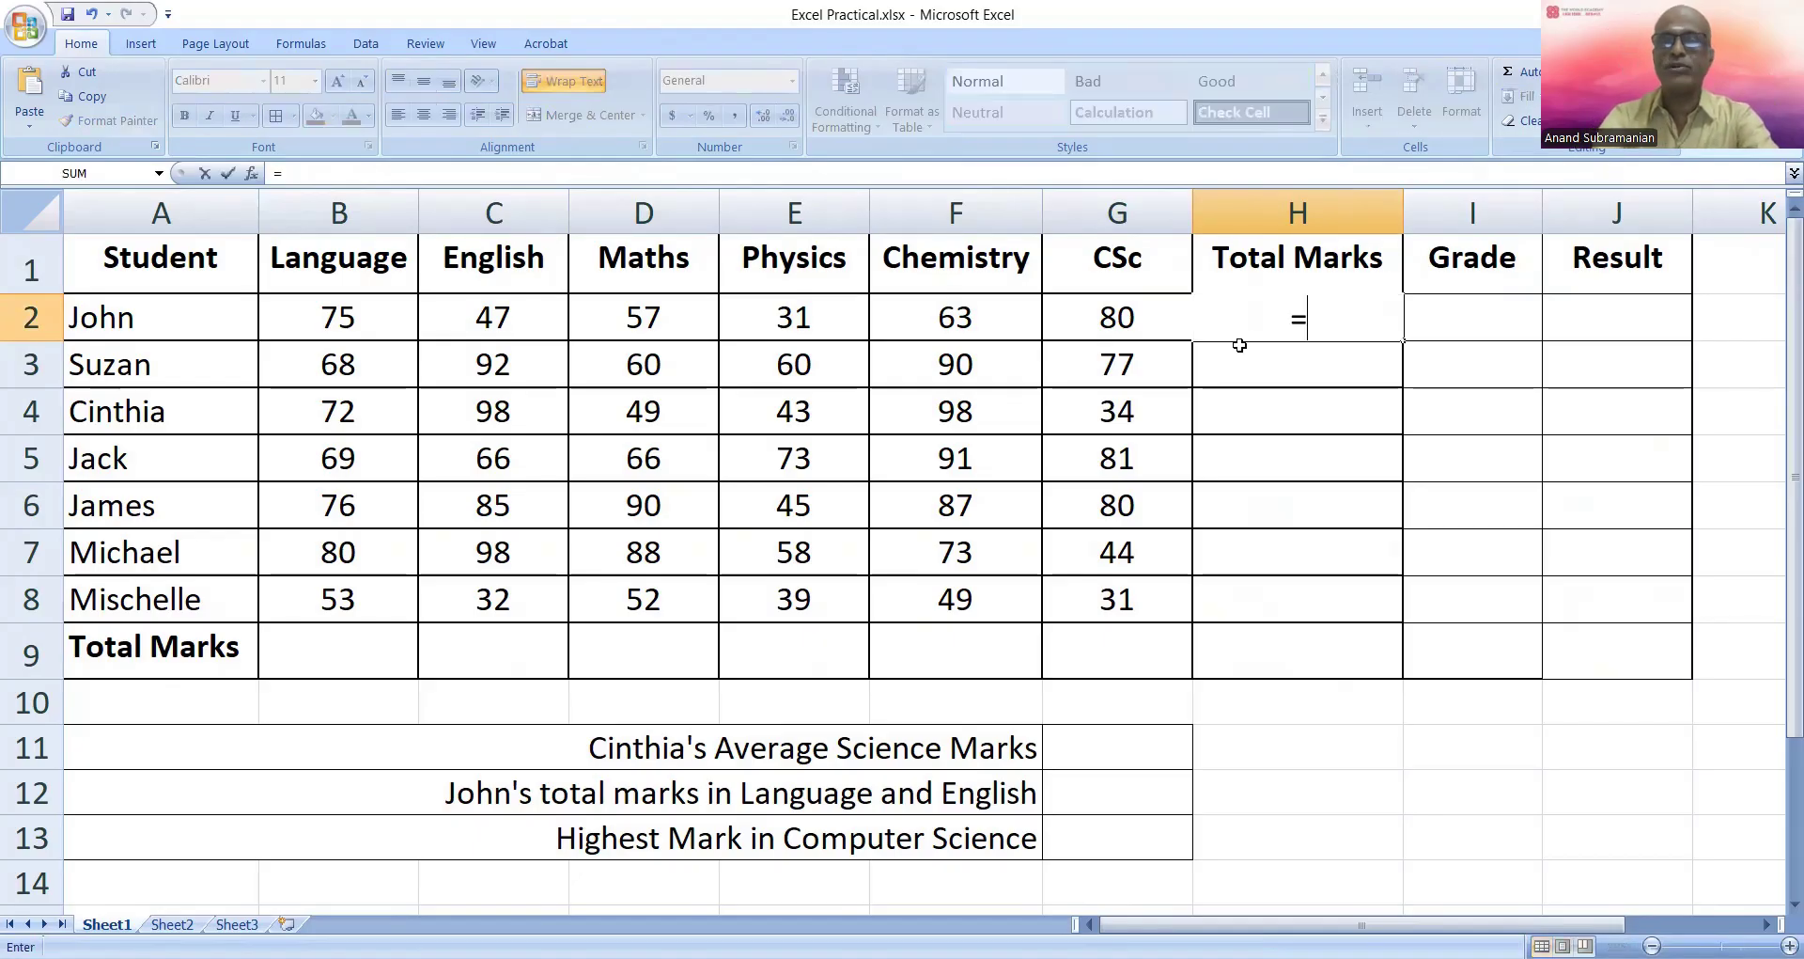
{"action": "type", "text": "sum("}
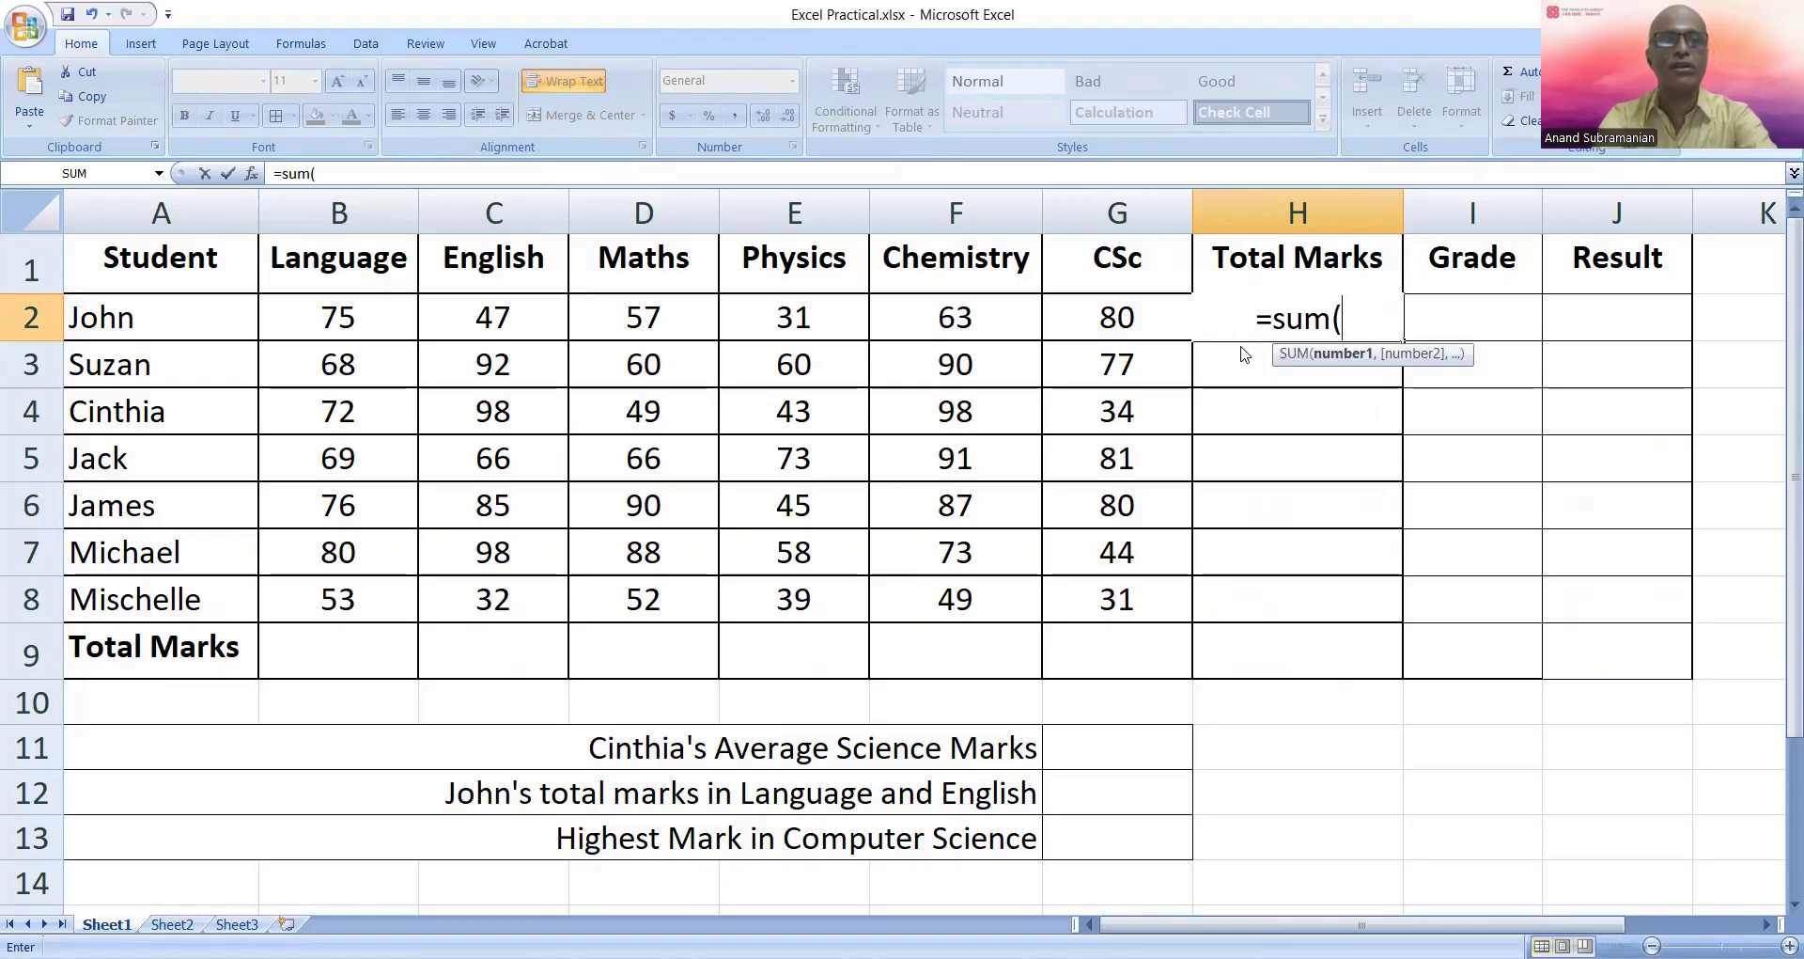
{"action": "type", "text": "b2:g2)"}
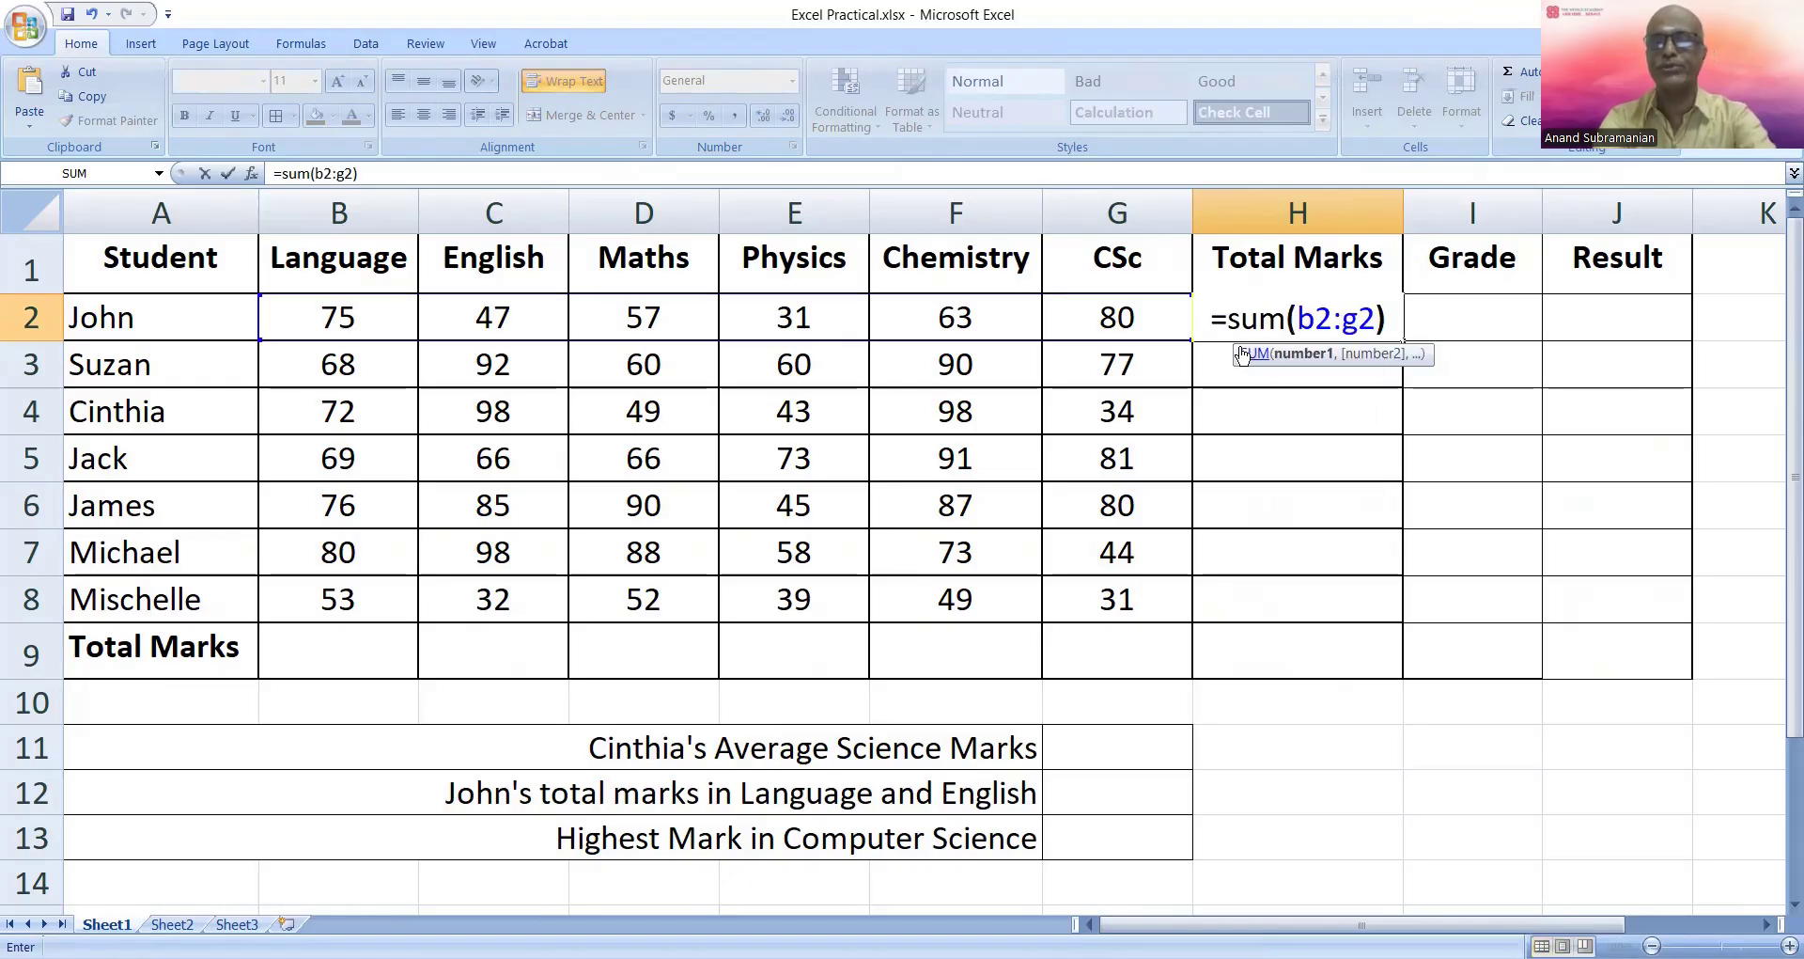
{"action": "key", "text": "Return"}
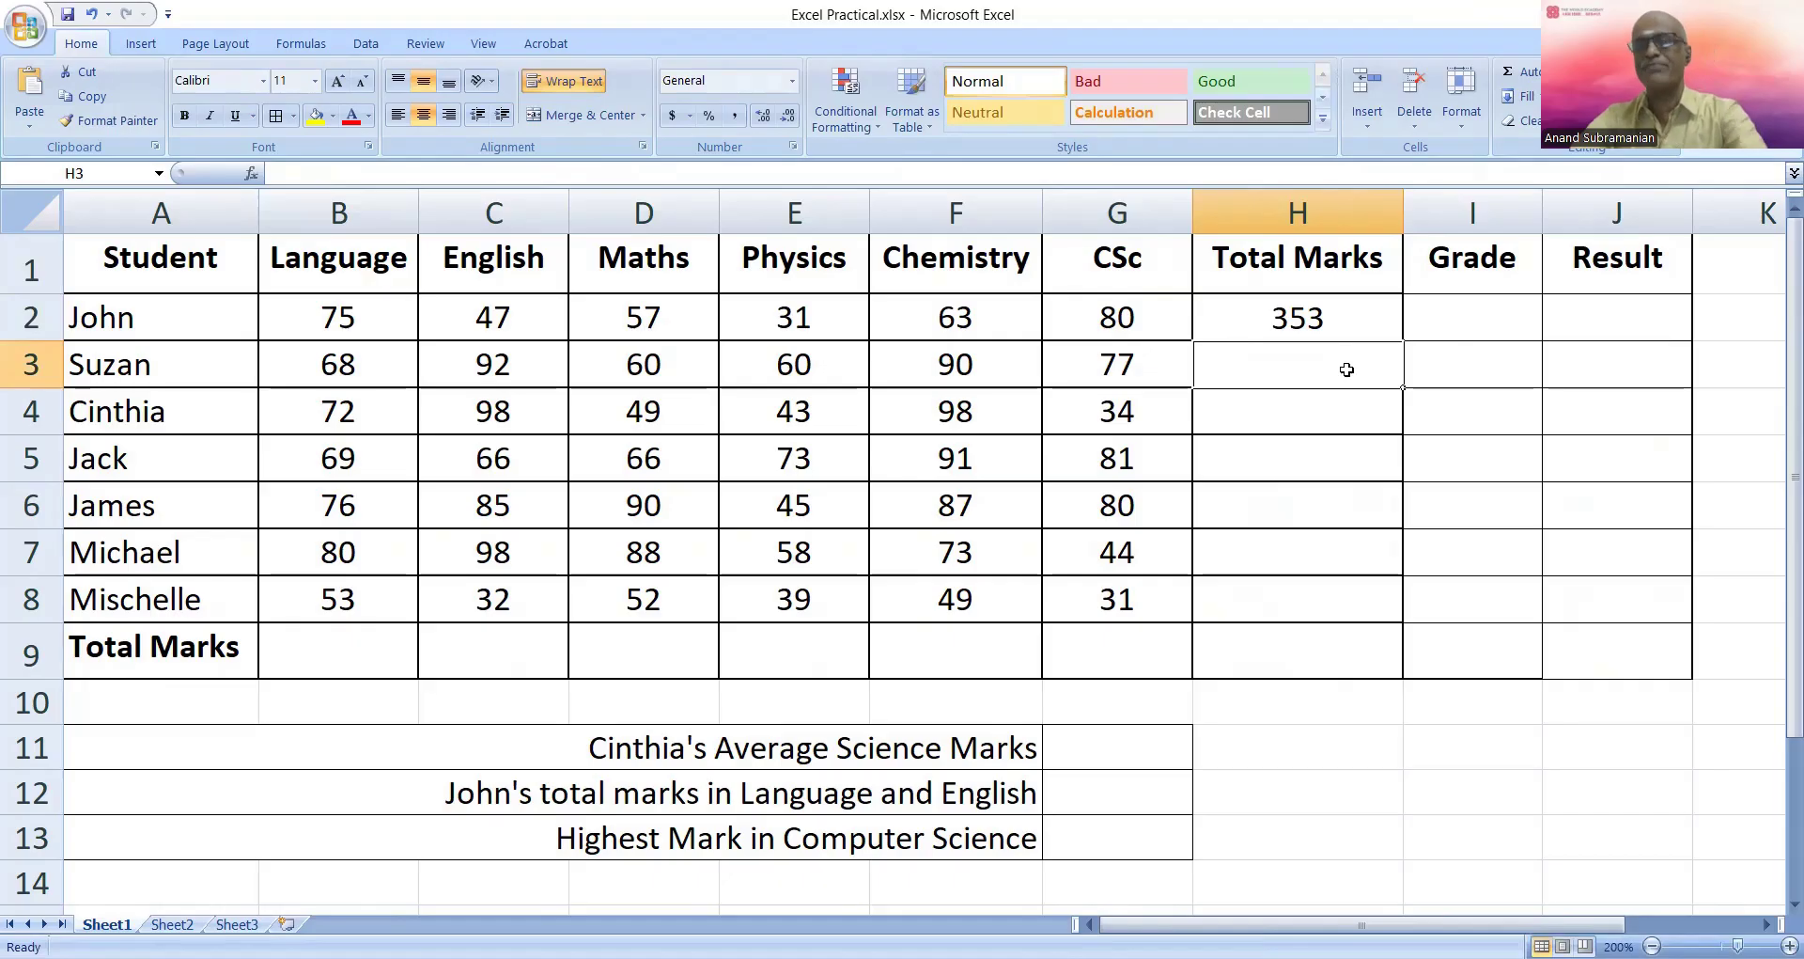
Fill the total formula from H2 down to H8 for the remaining students
{"action": "left_click", "coordinate": [1321, 323]}
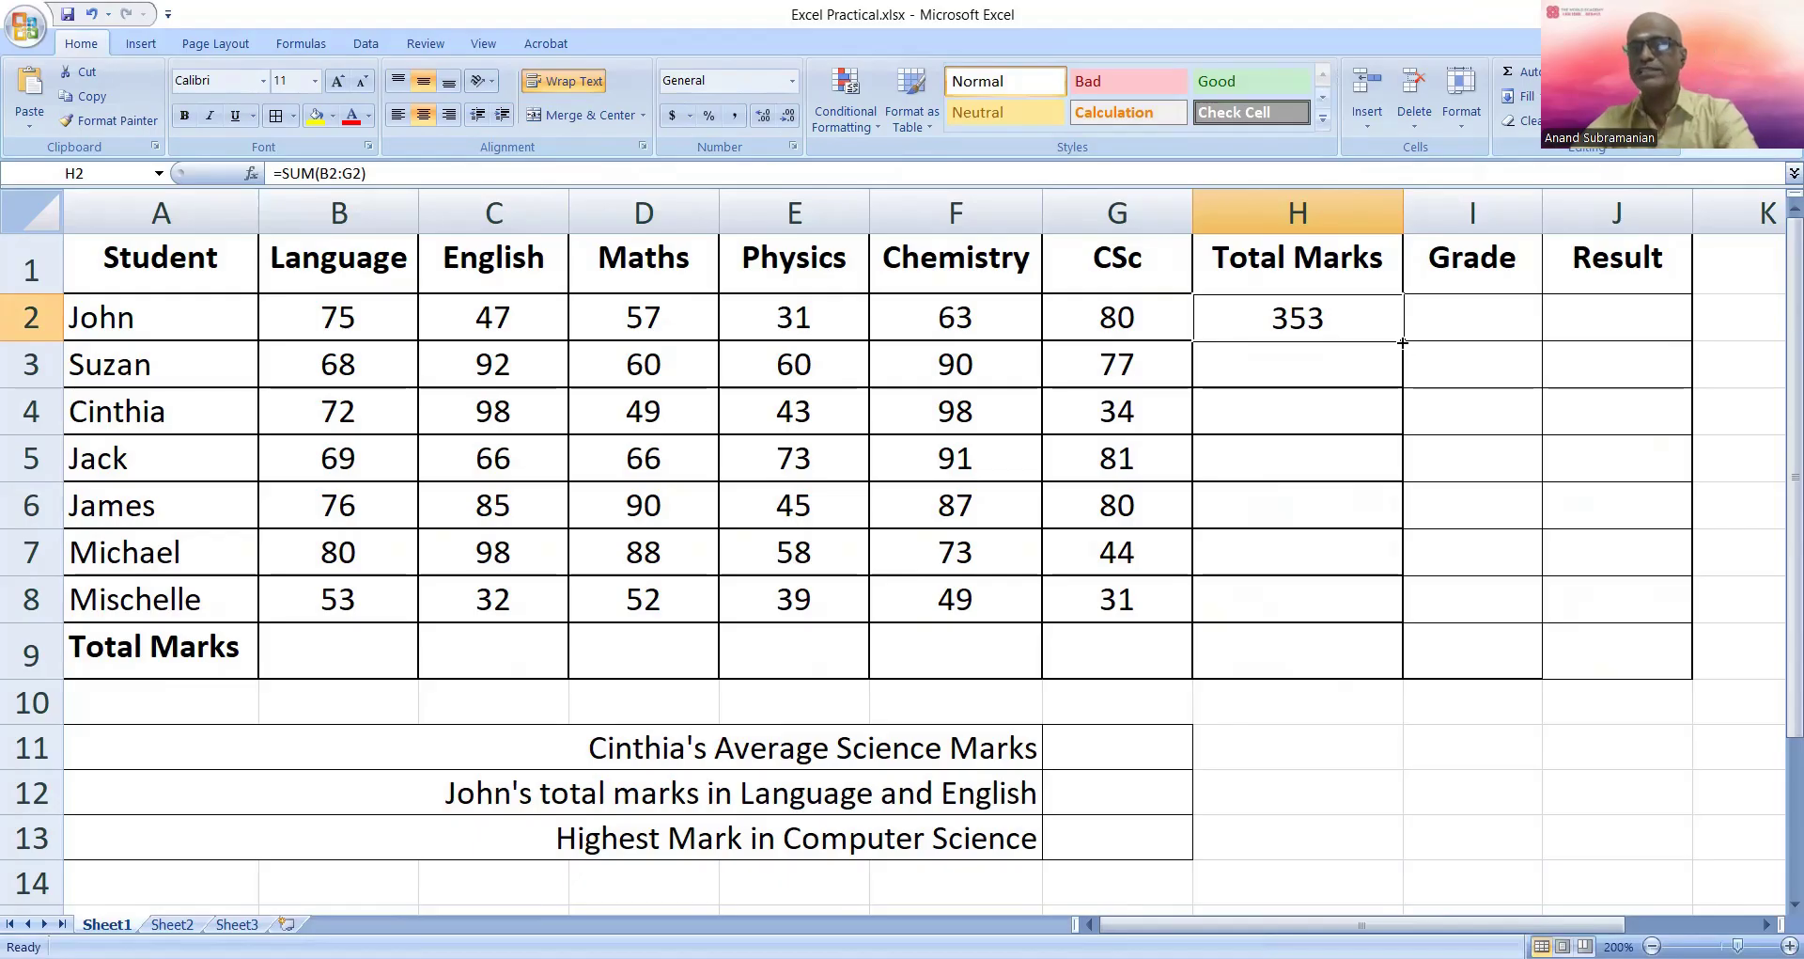
{"action": "left_click_drag", "start_coordinate": [1403, 340], "coordinate": [1376, 626]}
{"action": "left_click", "coordinate": [1321, 649]}
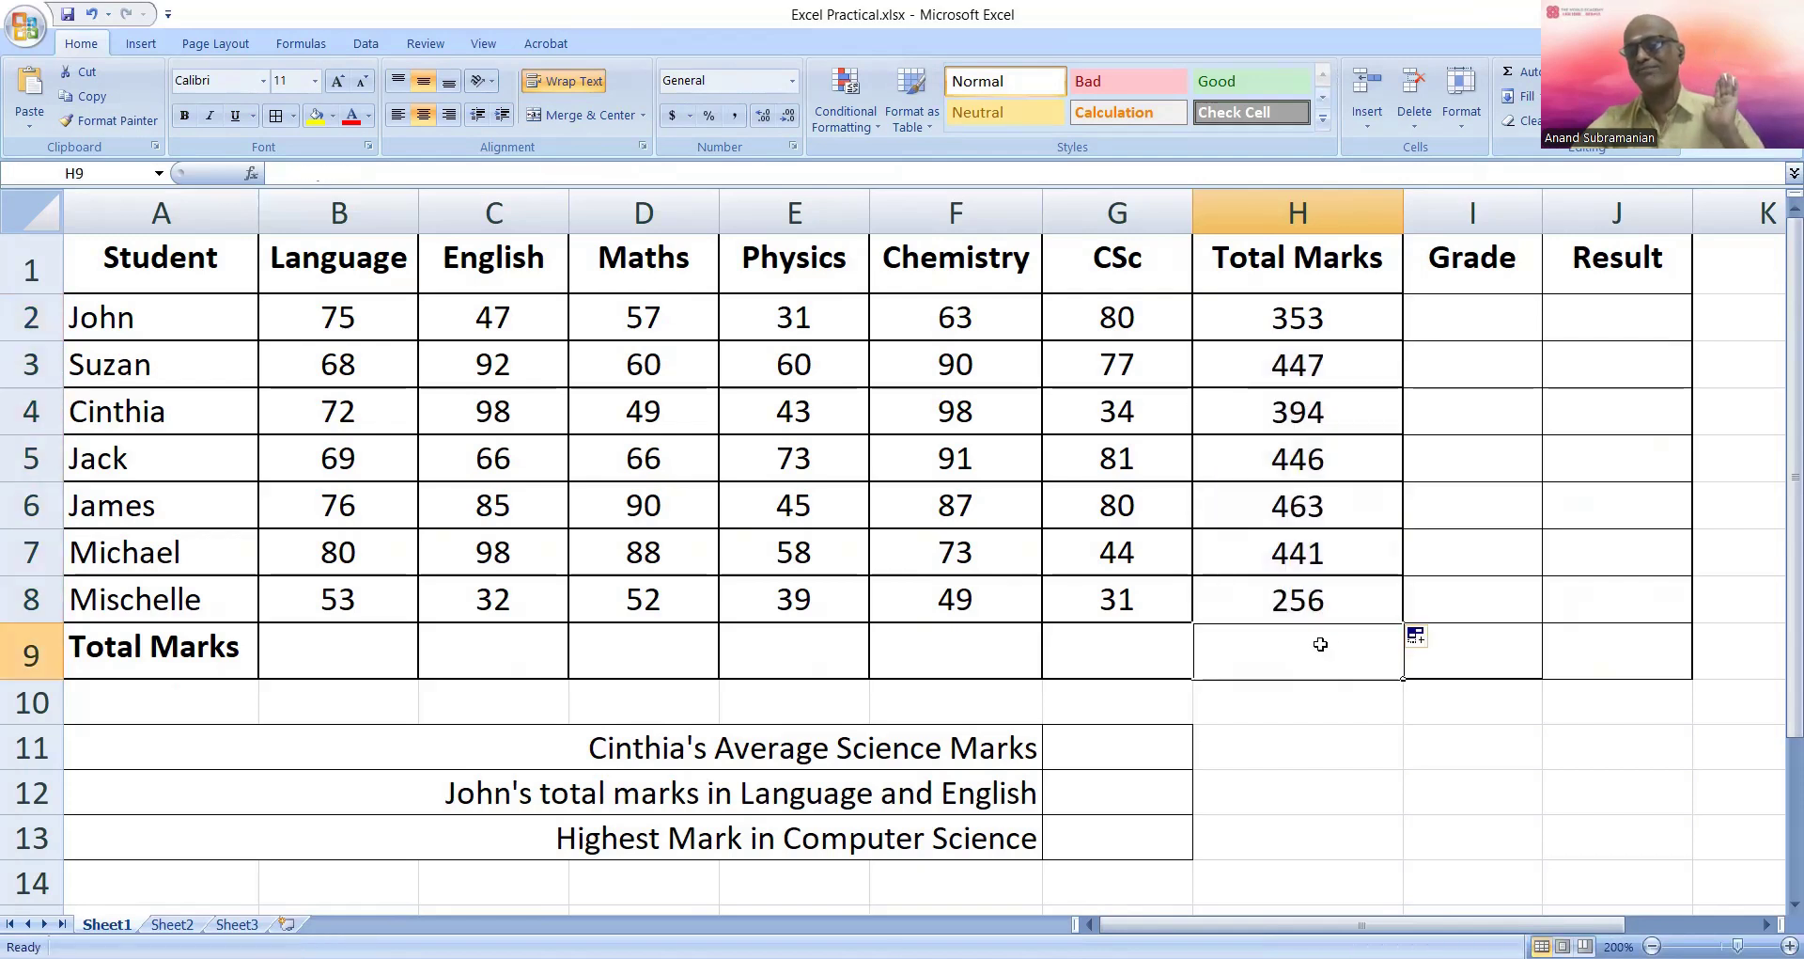
{"action": "left_click", "coordinate": [1319, 594]}
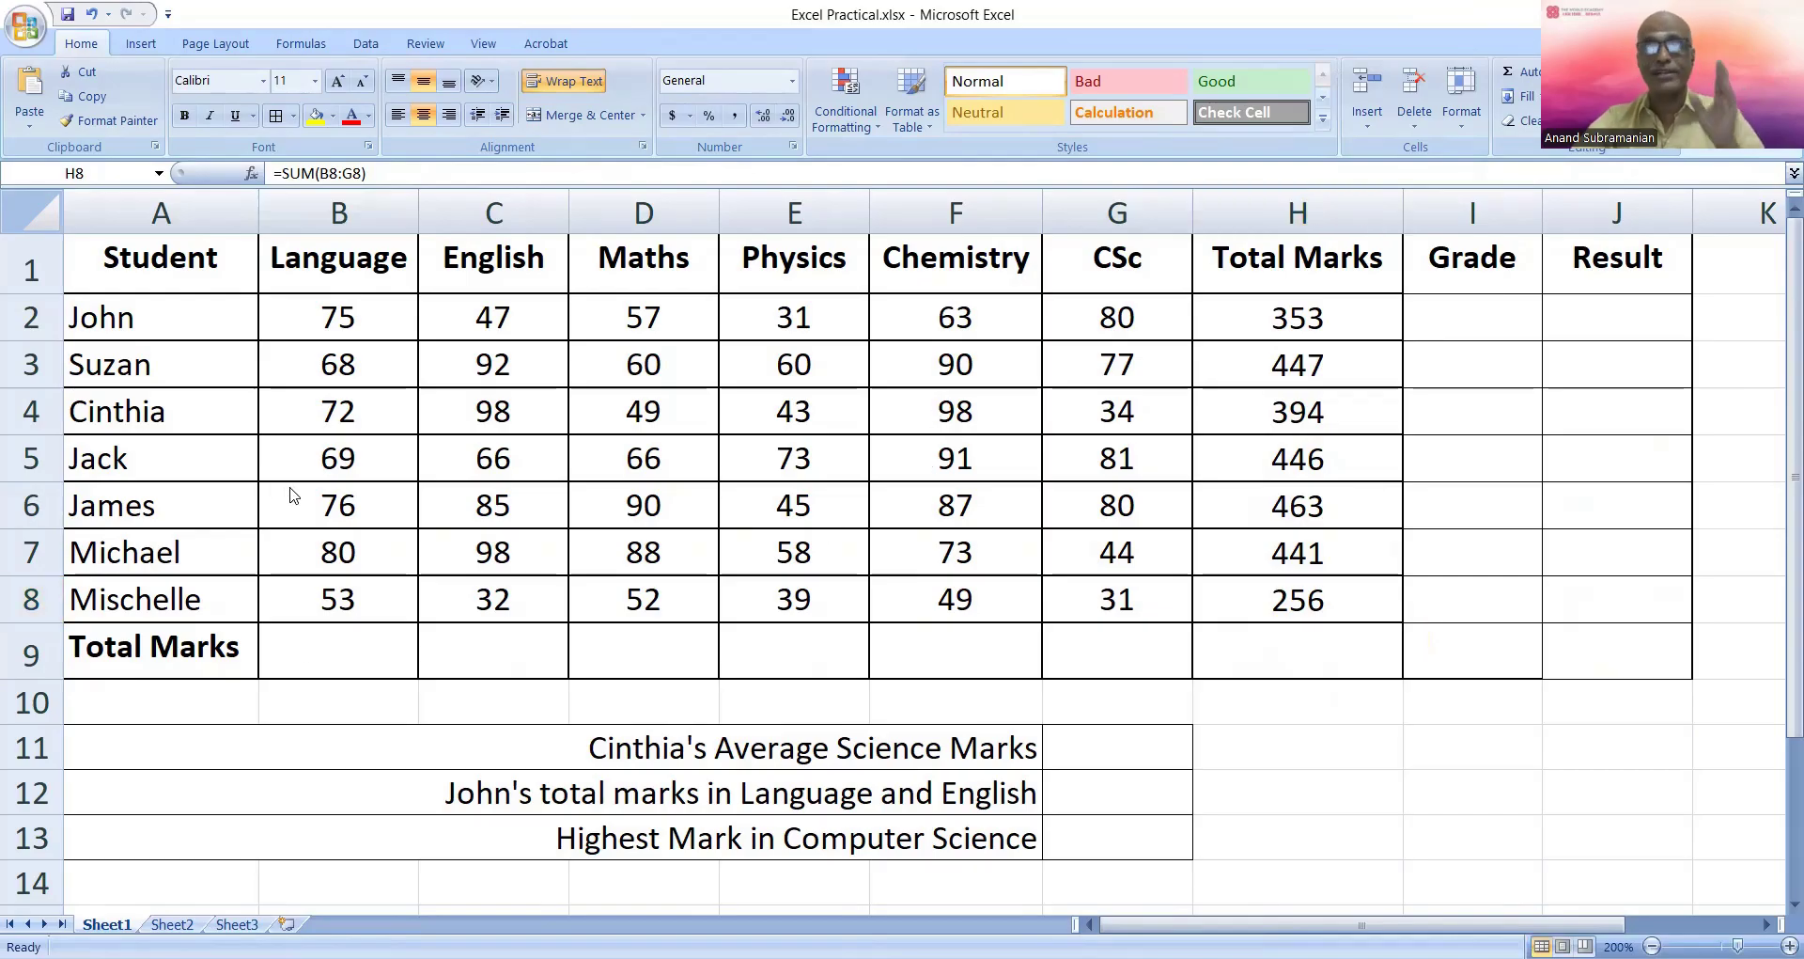
Try totalling the Language marks in B9 with AutoSum over B2:B9 and clear the cell again
{"action": "left_click", "coordinate": [332, 318]}
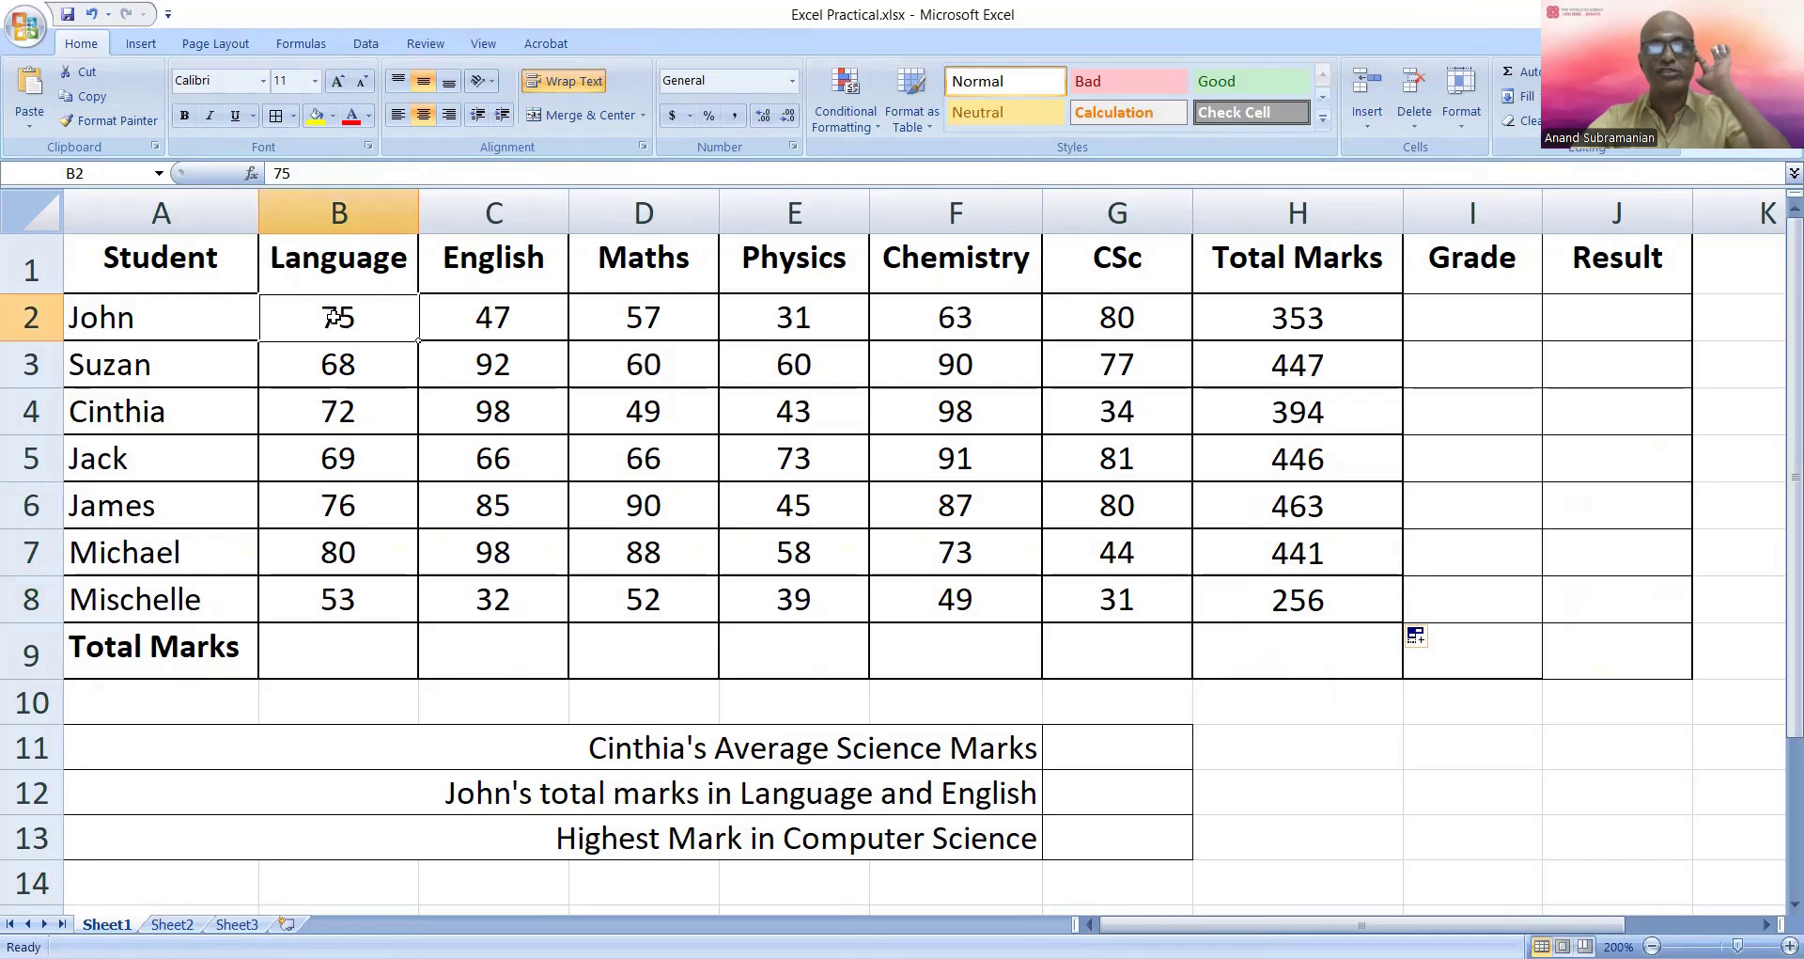
{"action": "left_click_drag", "start_coordinate": [333, 318], "coordinate": [332, 411]}
{"action": "left_click", "coordinate": [322, 311]}
{"action": "left_click_drag", "start_coordinate": [322, 311], "coordinate": [335, 648]}
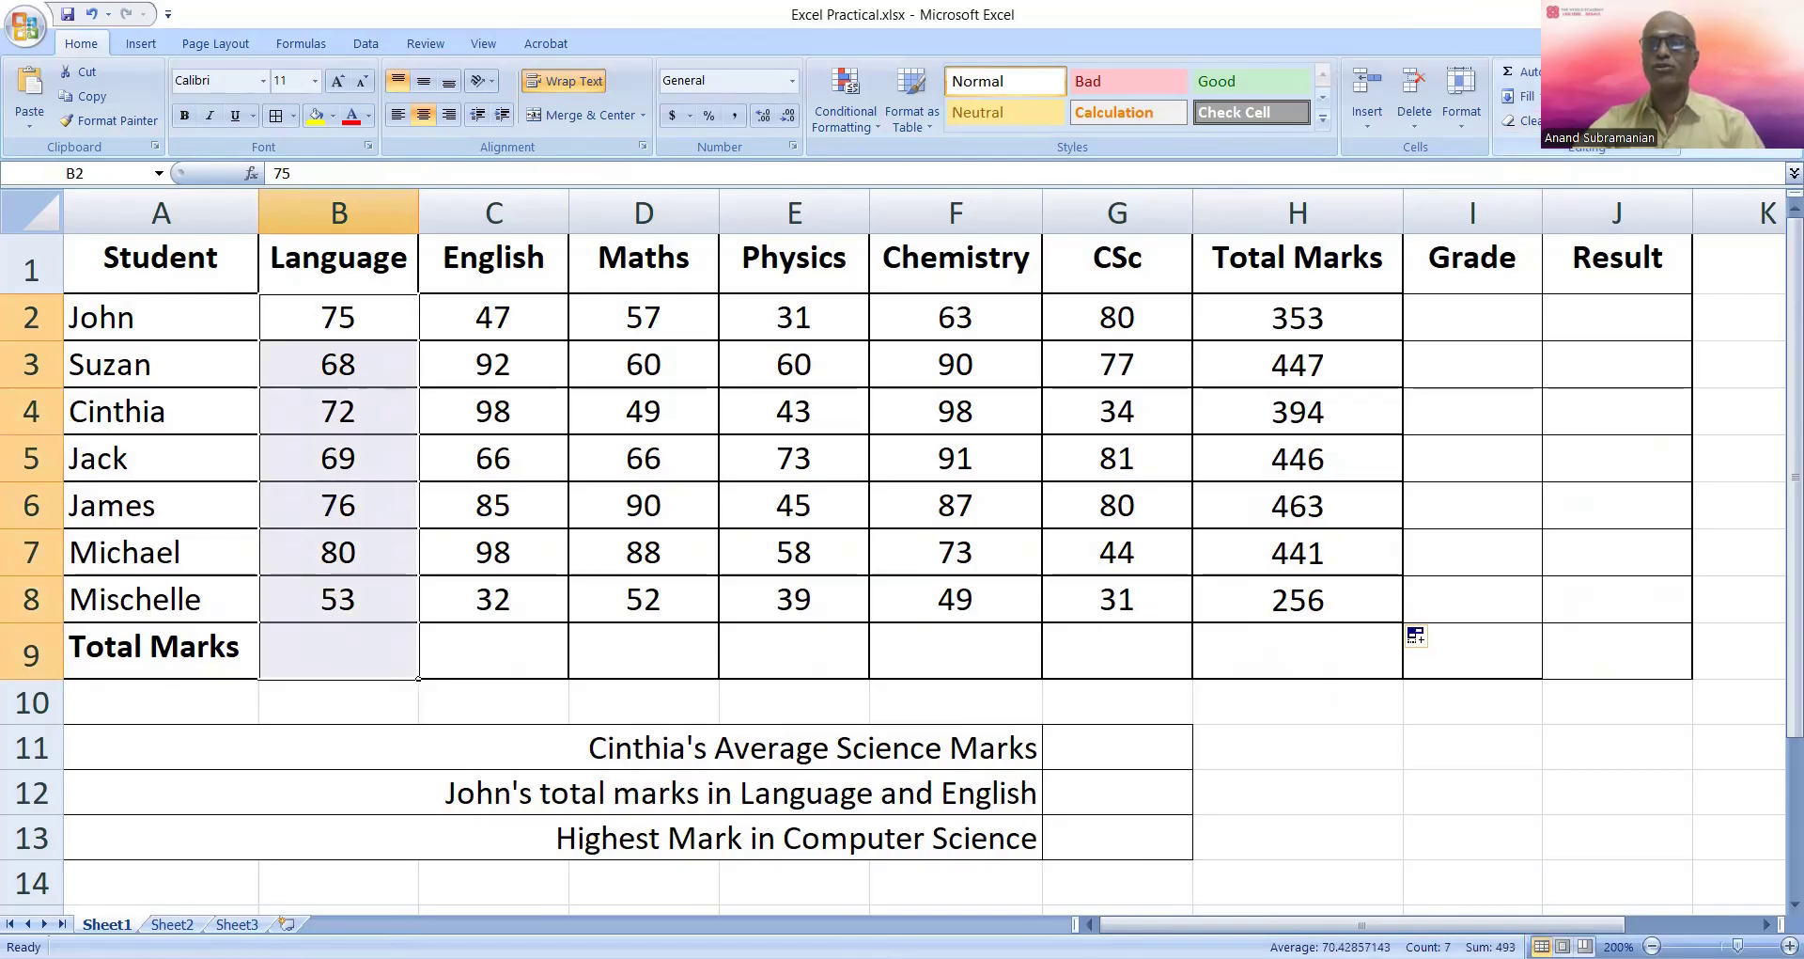
{"action": "key", "text": "alt+equal"}
{"action": "left_click", "coordinate": [398, 675]}
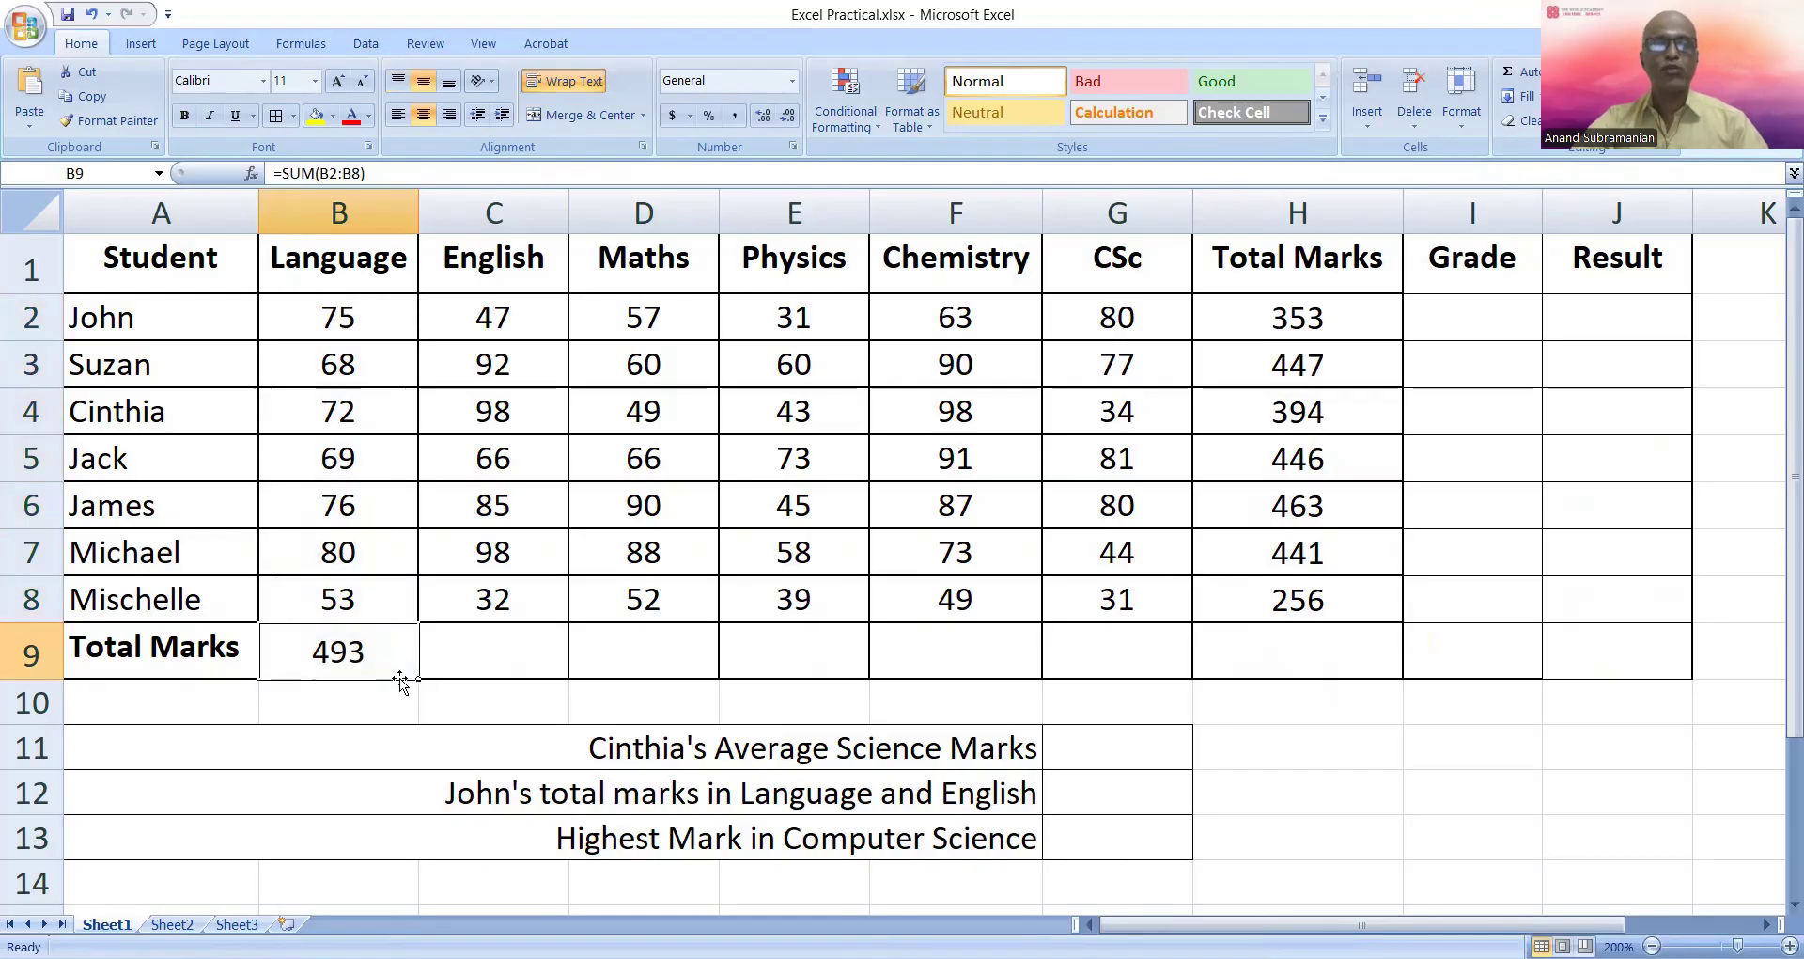
{"action": "key", "text": "Delete"}
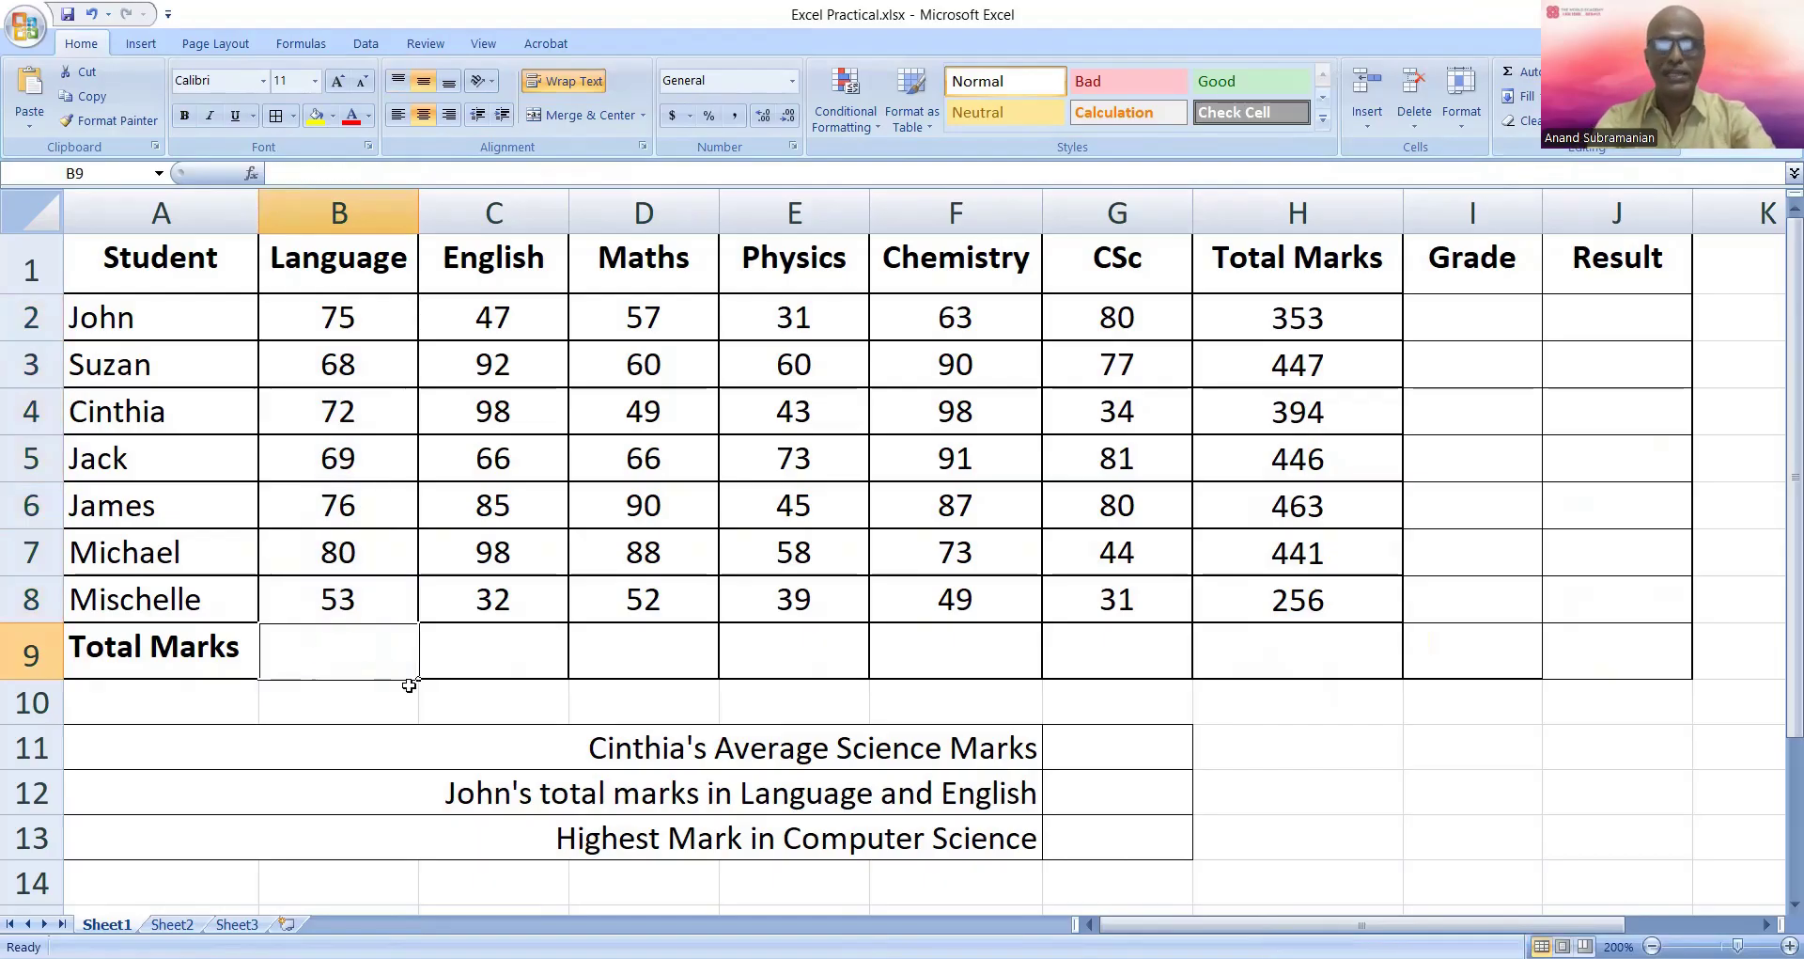
Try to total the Language column by entering =sum(b2:b9) in B9
{"action": "type", "text": "=s"}
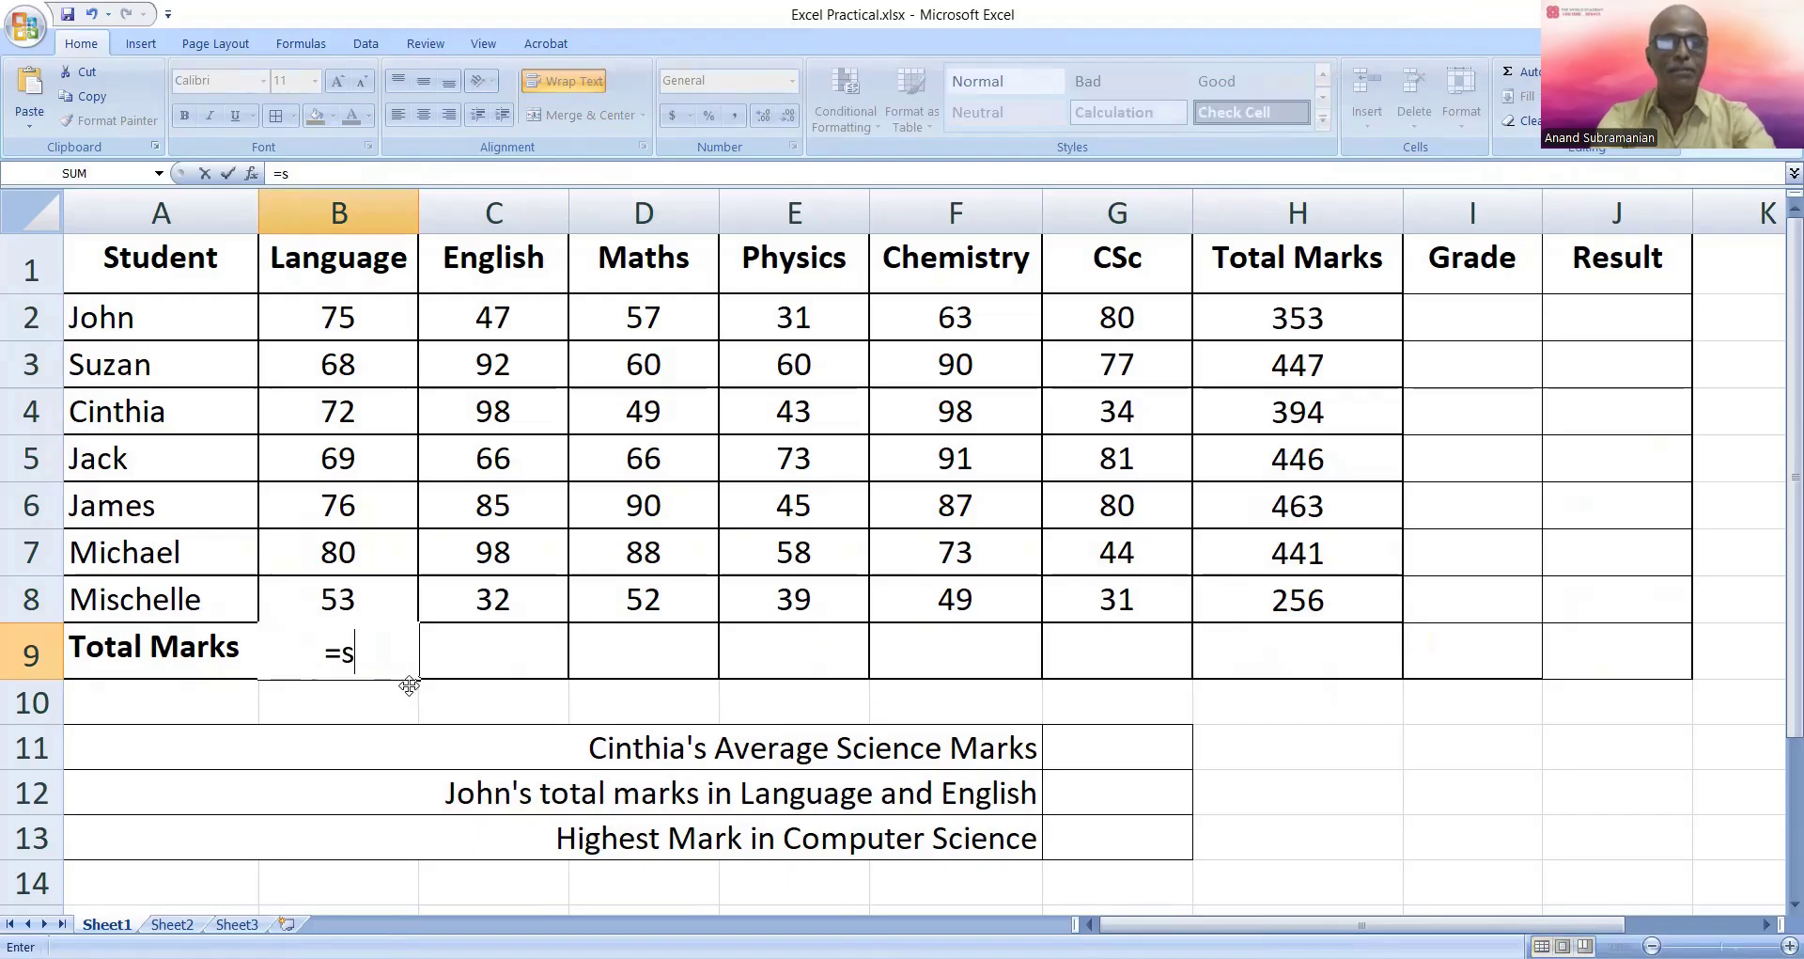
{"action": "type", "text": "um(b2:b9)"}
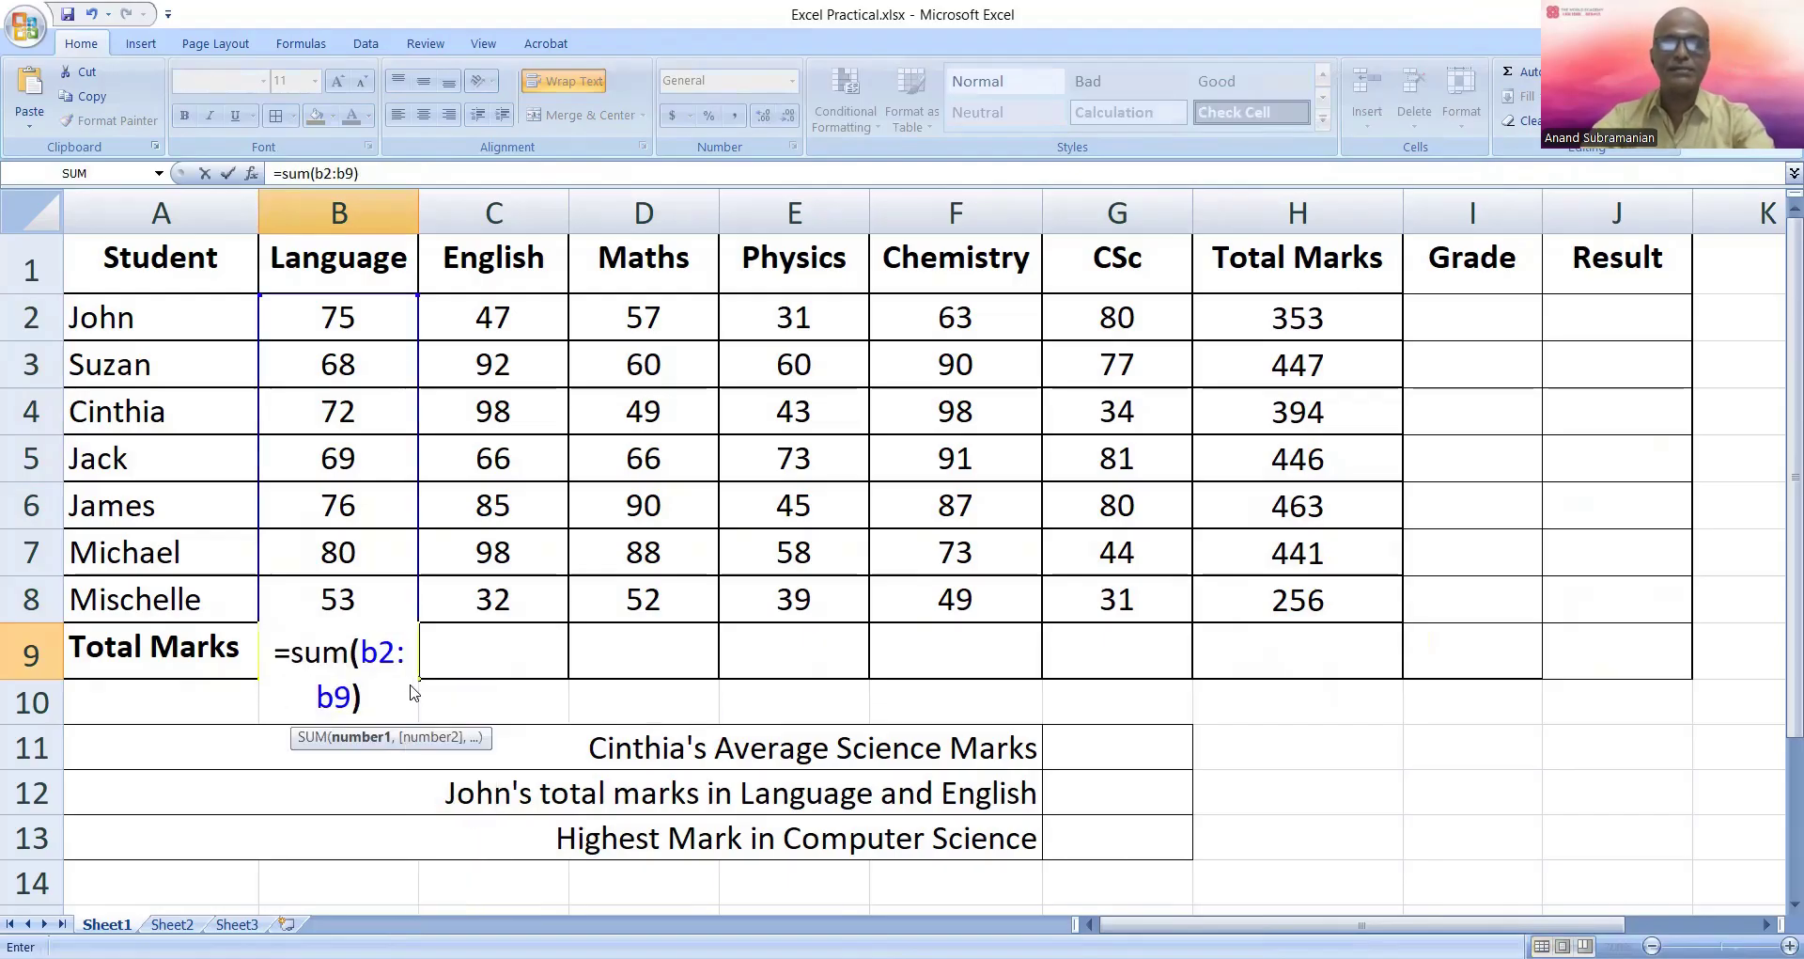
{"action": "key", "text": "Return"}
{"action": "left_click", "coordinate": [363, 652]}
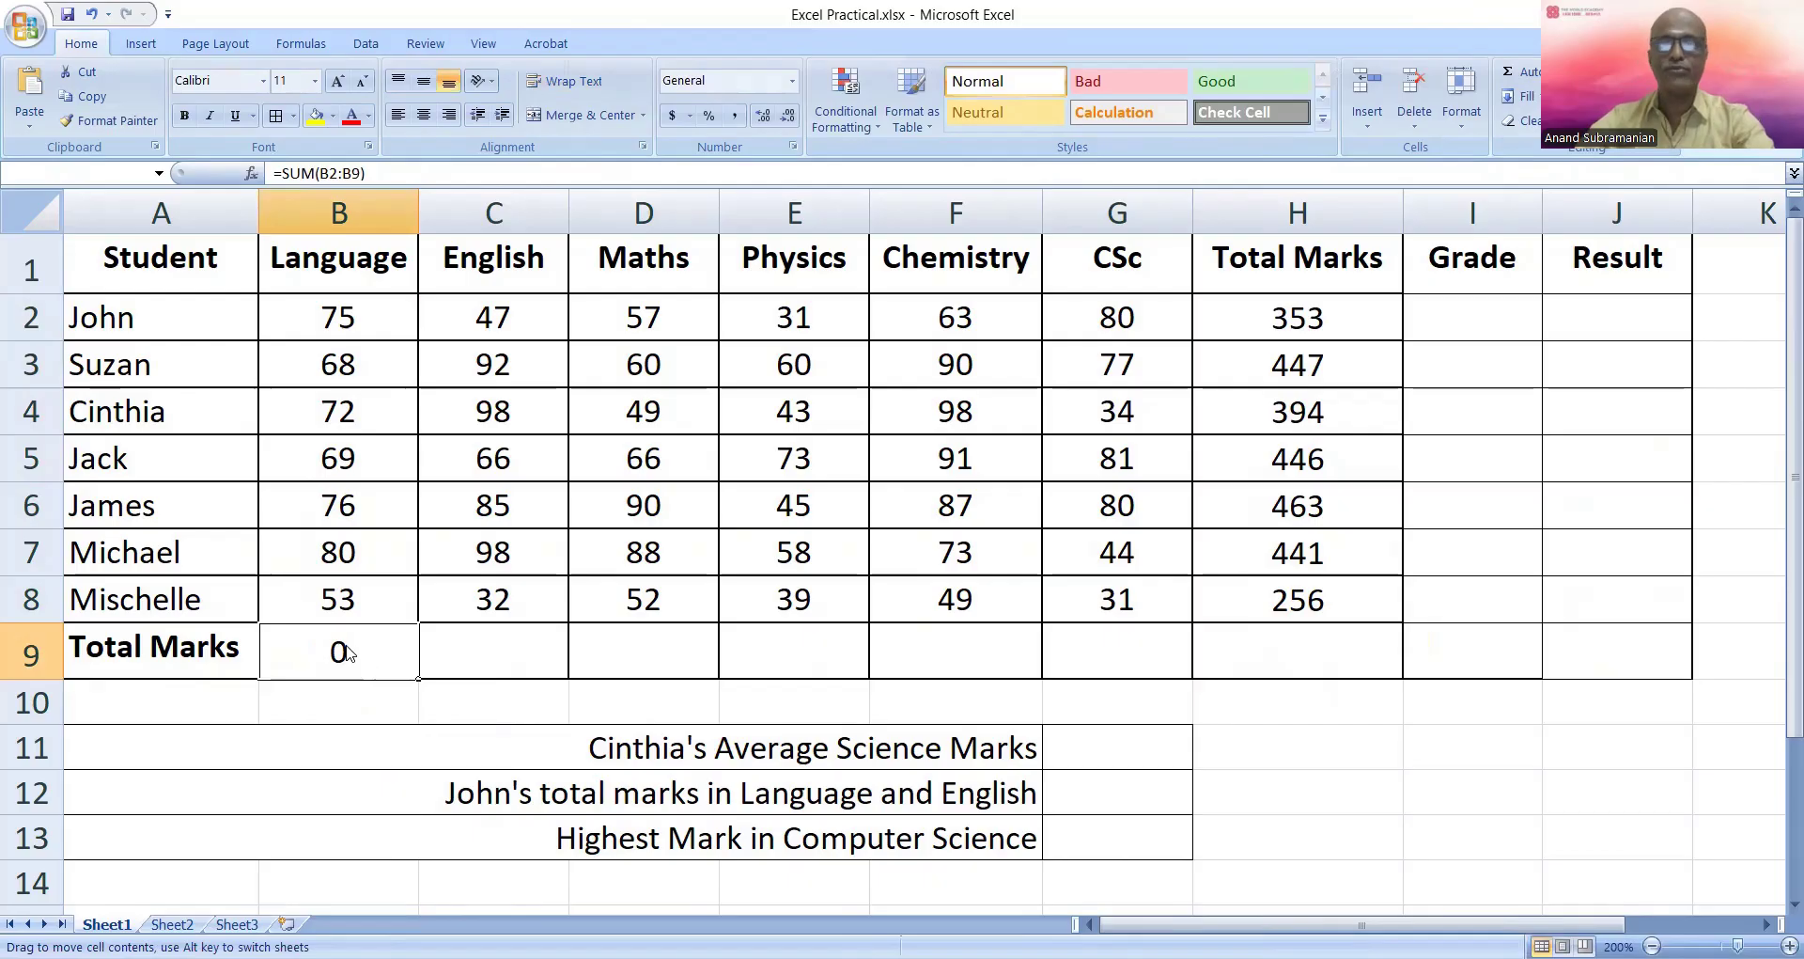
{"action": "left_click", "coordinate": [854, 551]}
Enter the formula =sum(b2:b8) in B9 to total the Language marks
{"action": "type", "text": "="}
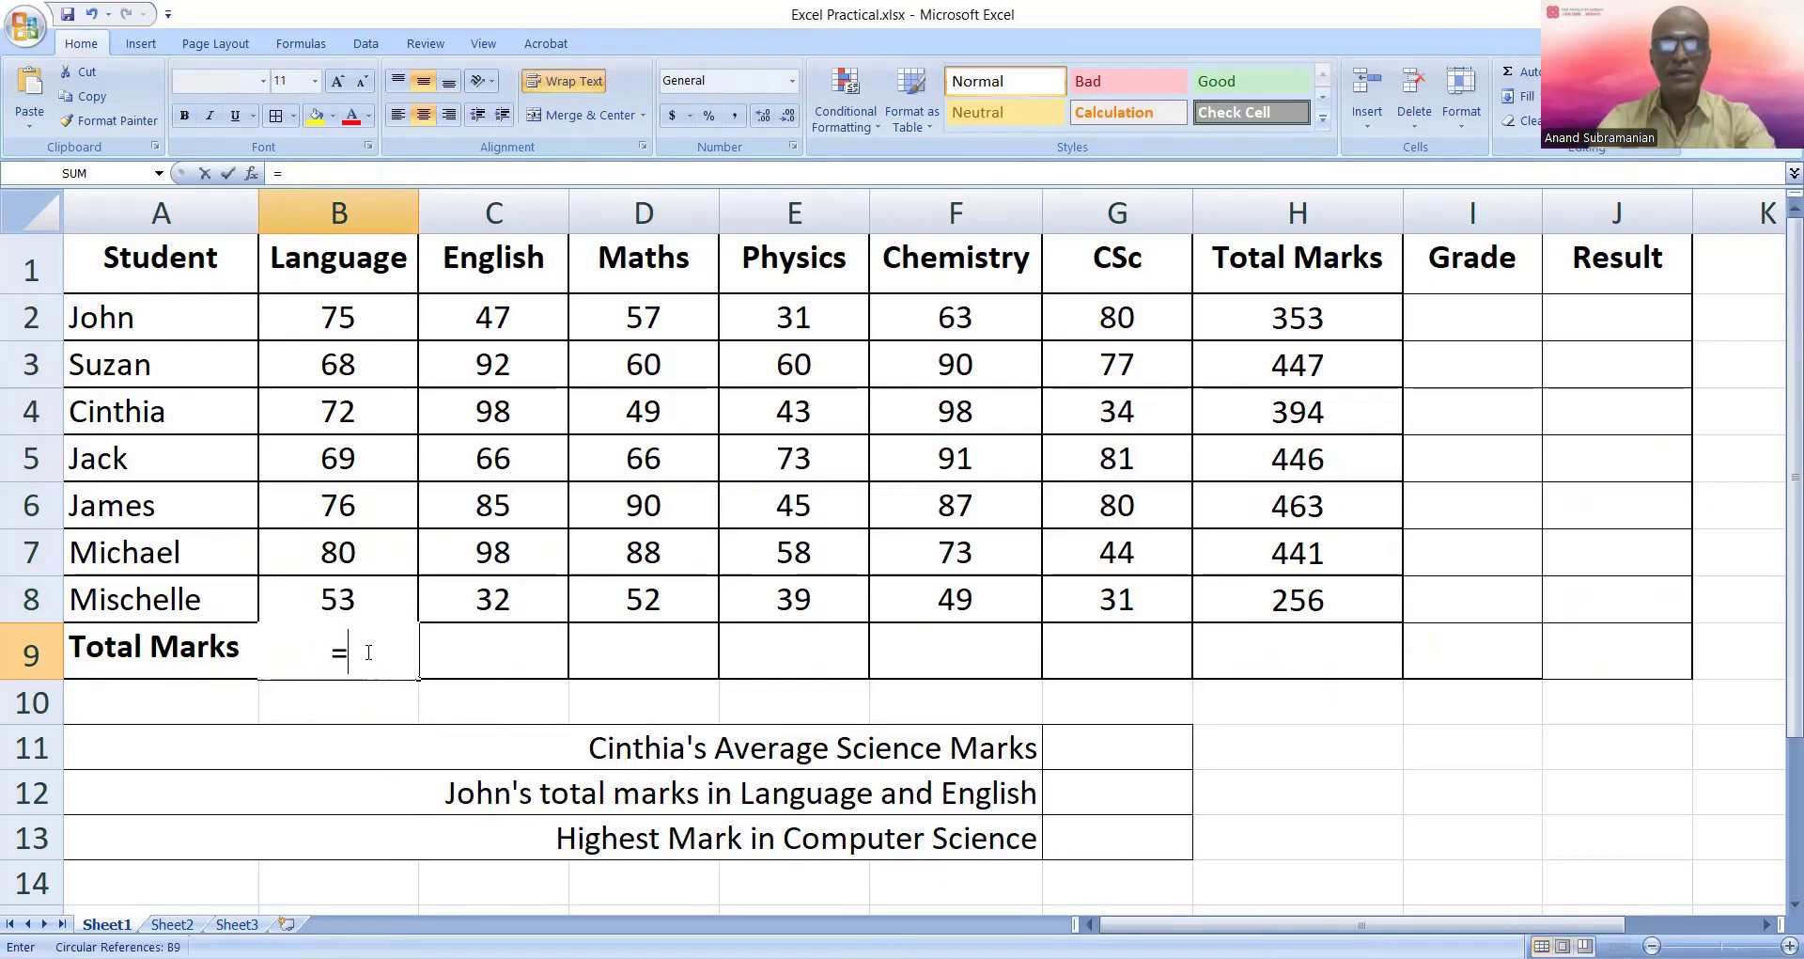
{"action": "type", "text": "s"}
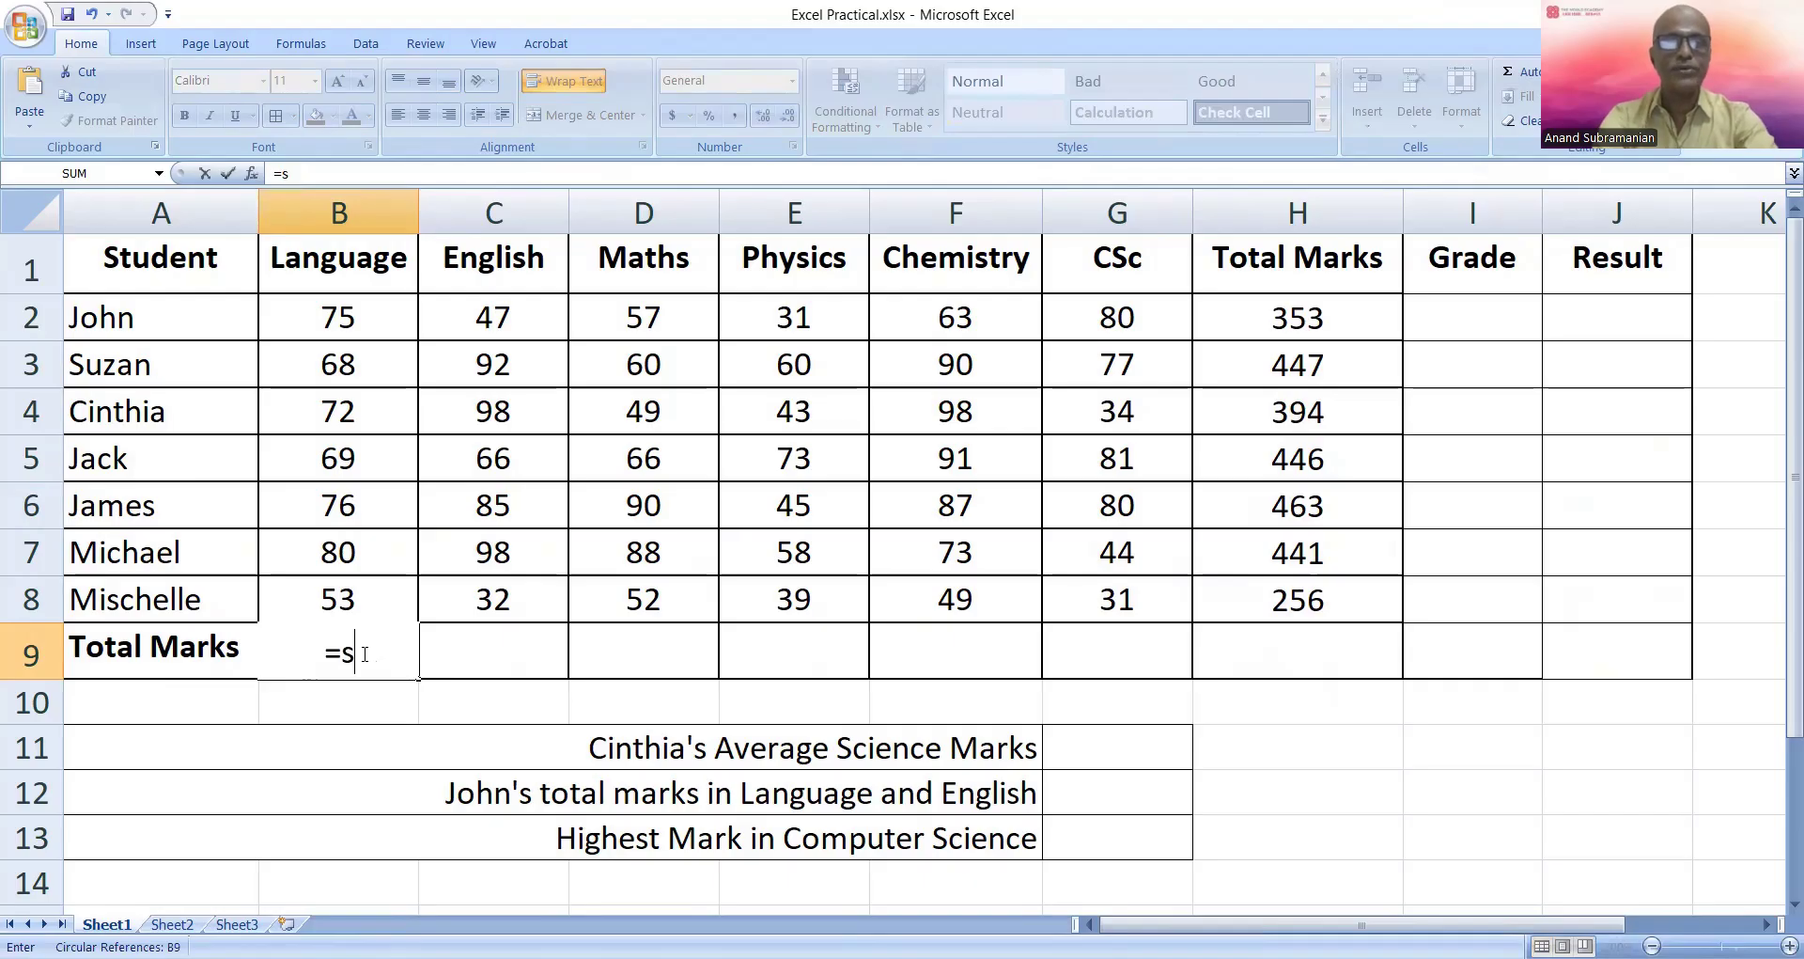
{"action": "type", "text": "um(b2:"}
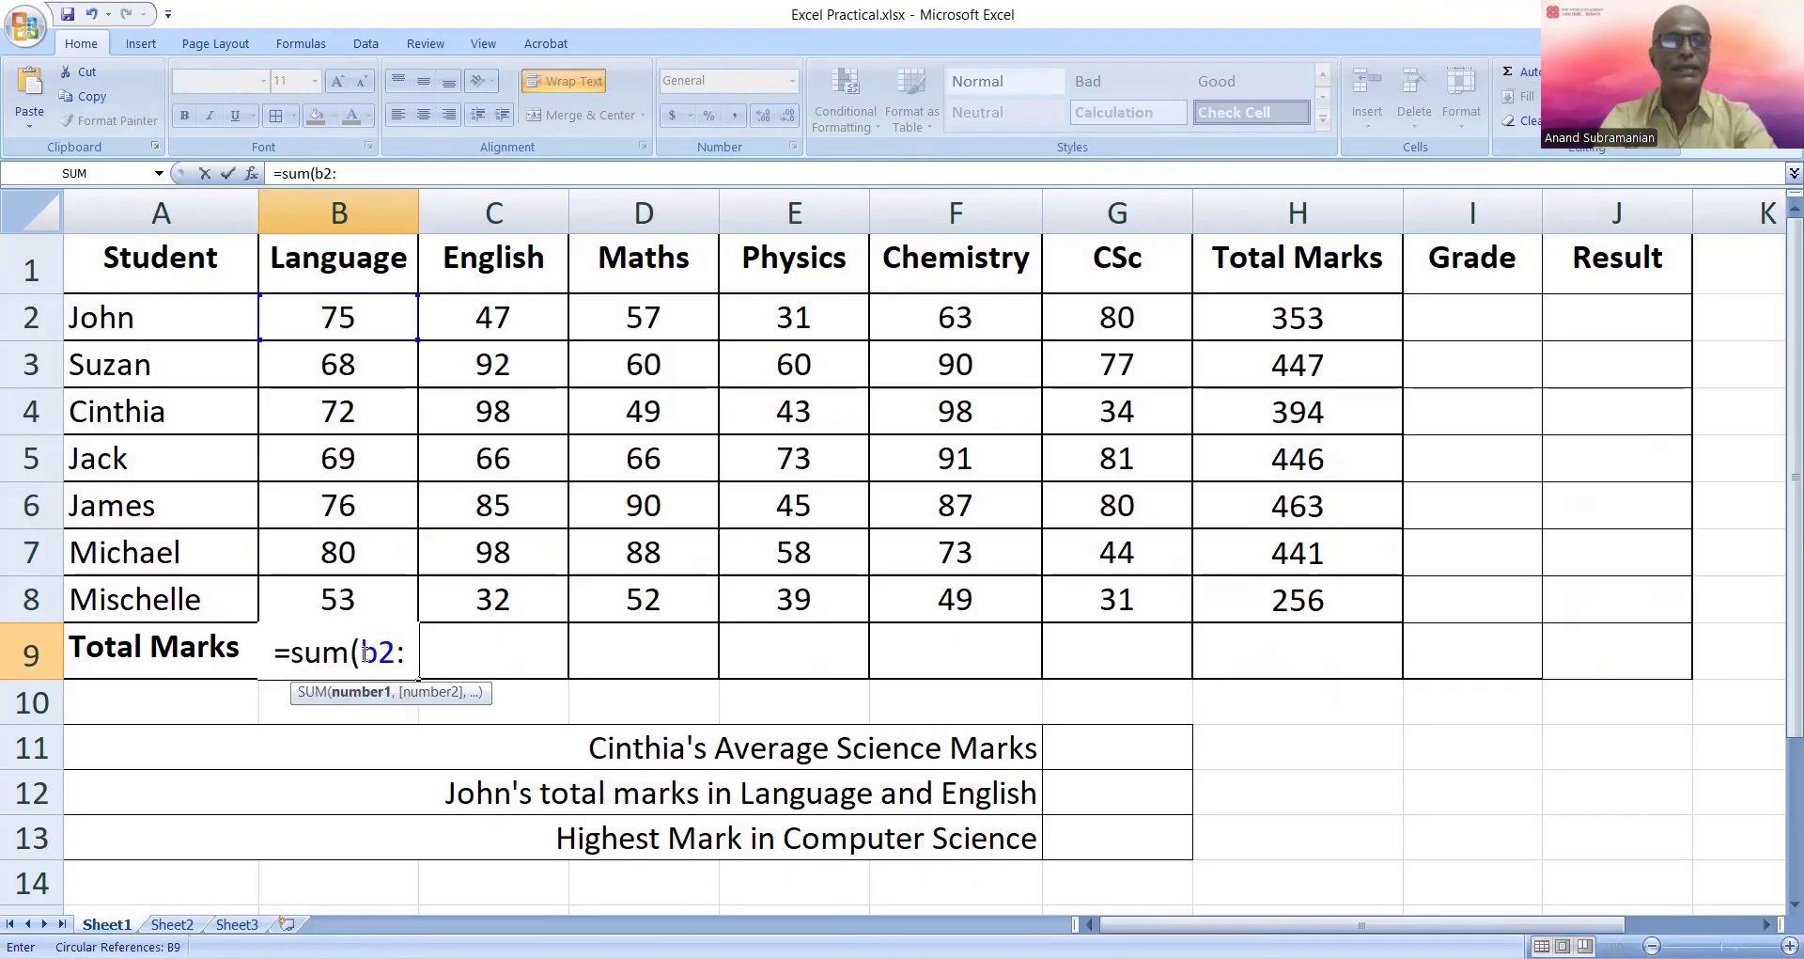
{"action": "type", "text": "b9)"}
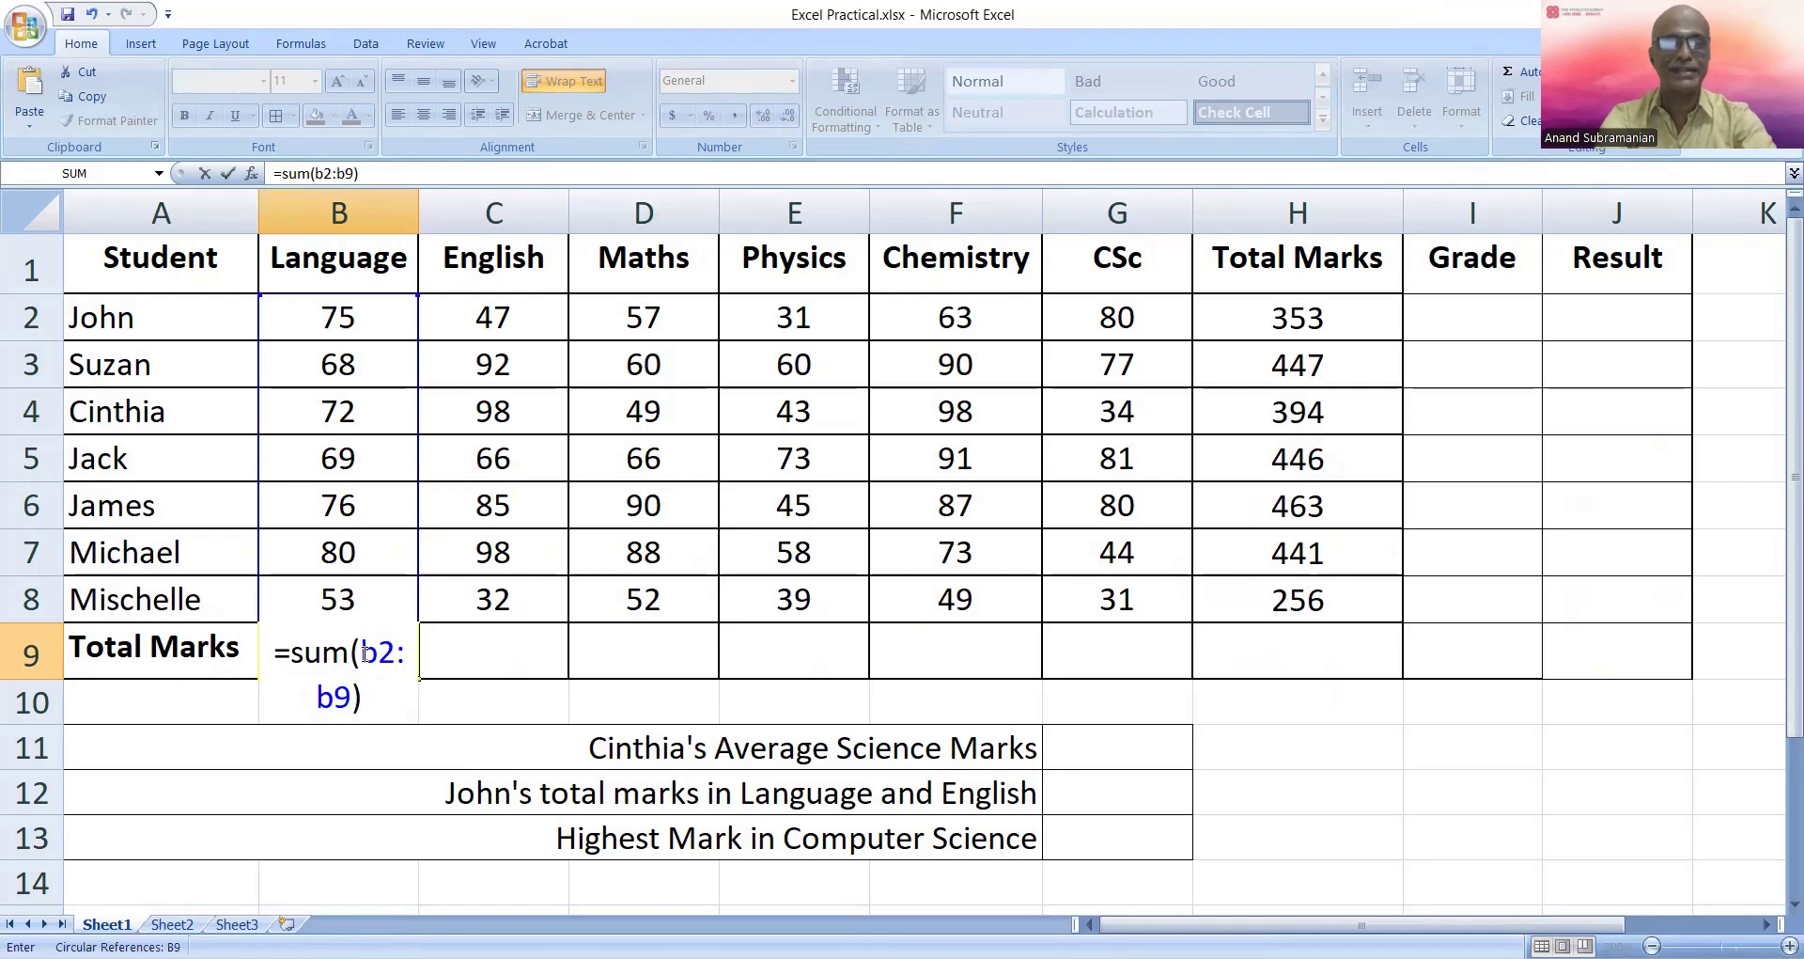
{"action": "key", "text": "BackSpace"}
{"action": "key", "text": "BackSpace"}
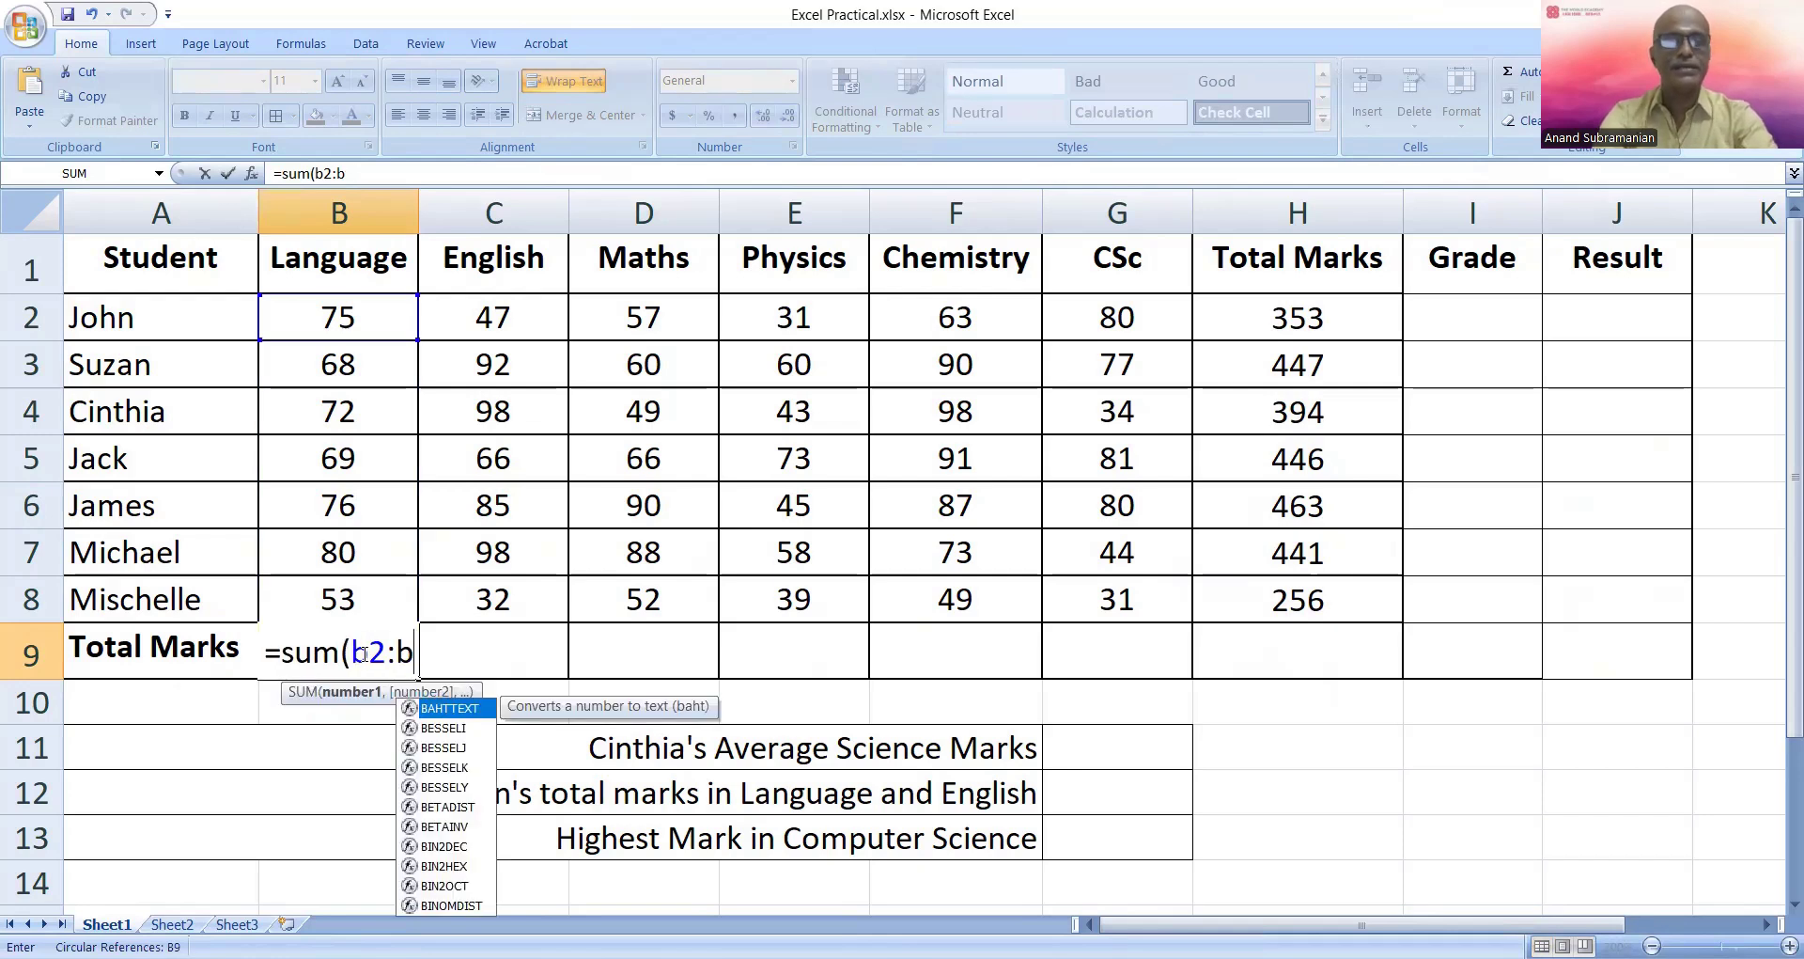
{"action": "type", "text": "8)"}
{"action": "key", "text": "Return"}
Total the English, Maths, Physics and Chemistry columns in row 9 with AutoSum, one column at a time
{"action": "left_click_drag", "start_coordinate": [499, 316], "coordinate": [497, 663]}
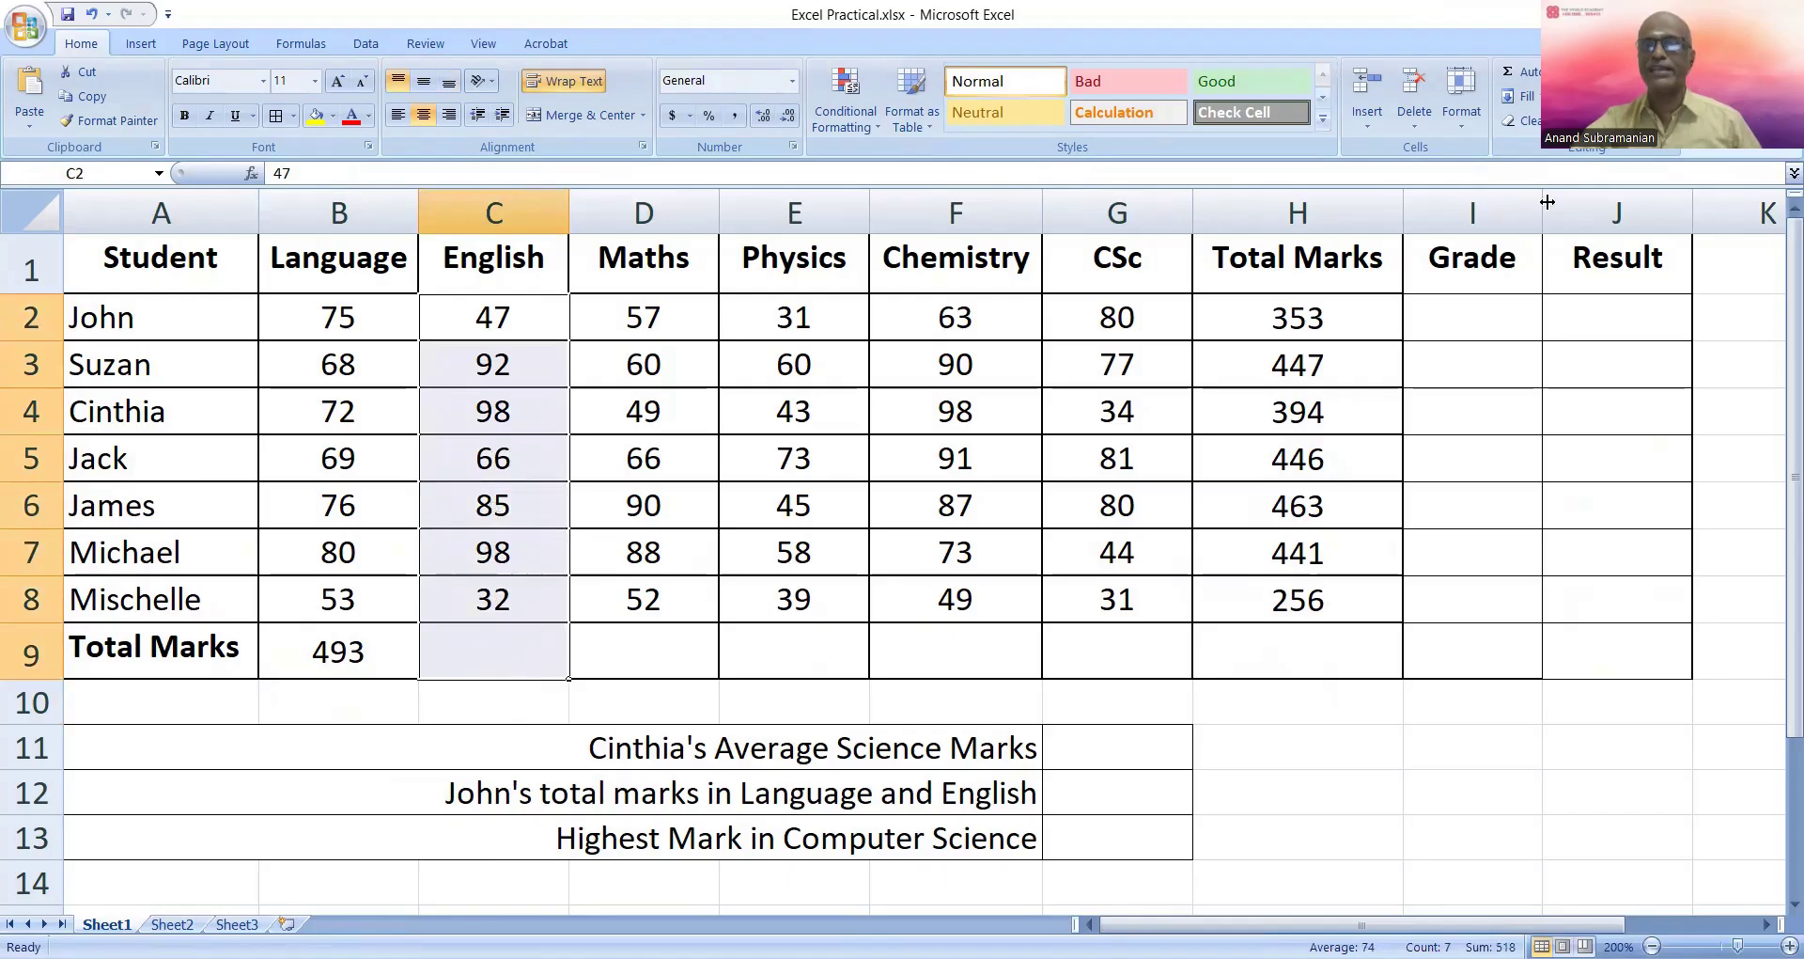
{"action": "left_click", "coordinate": [1518, 71]}
{"action": "left_click_drag", "start_coordinate": [634, 301], "coordinate": [666, 661]}
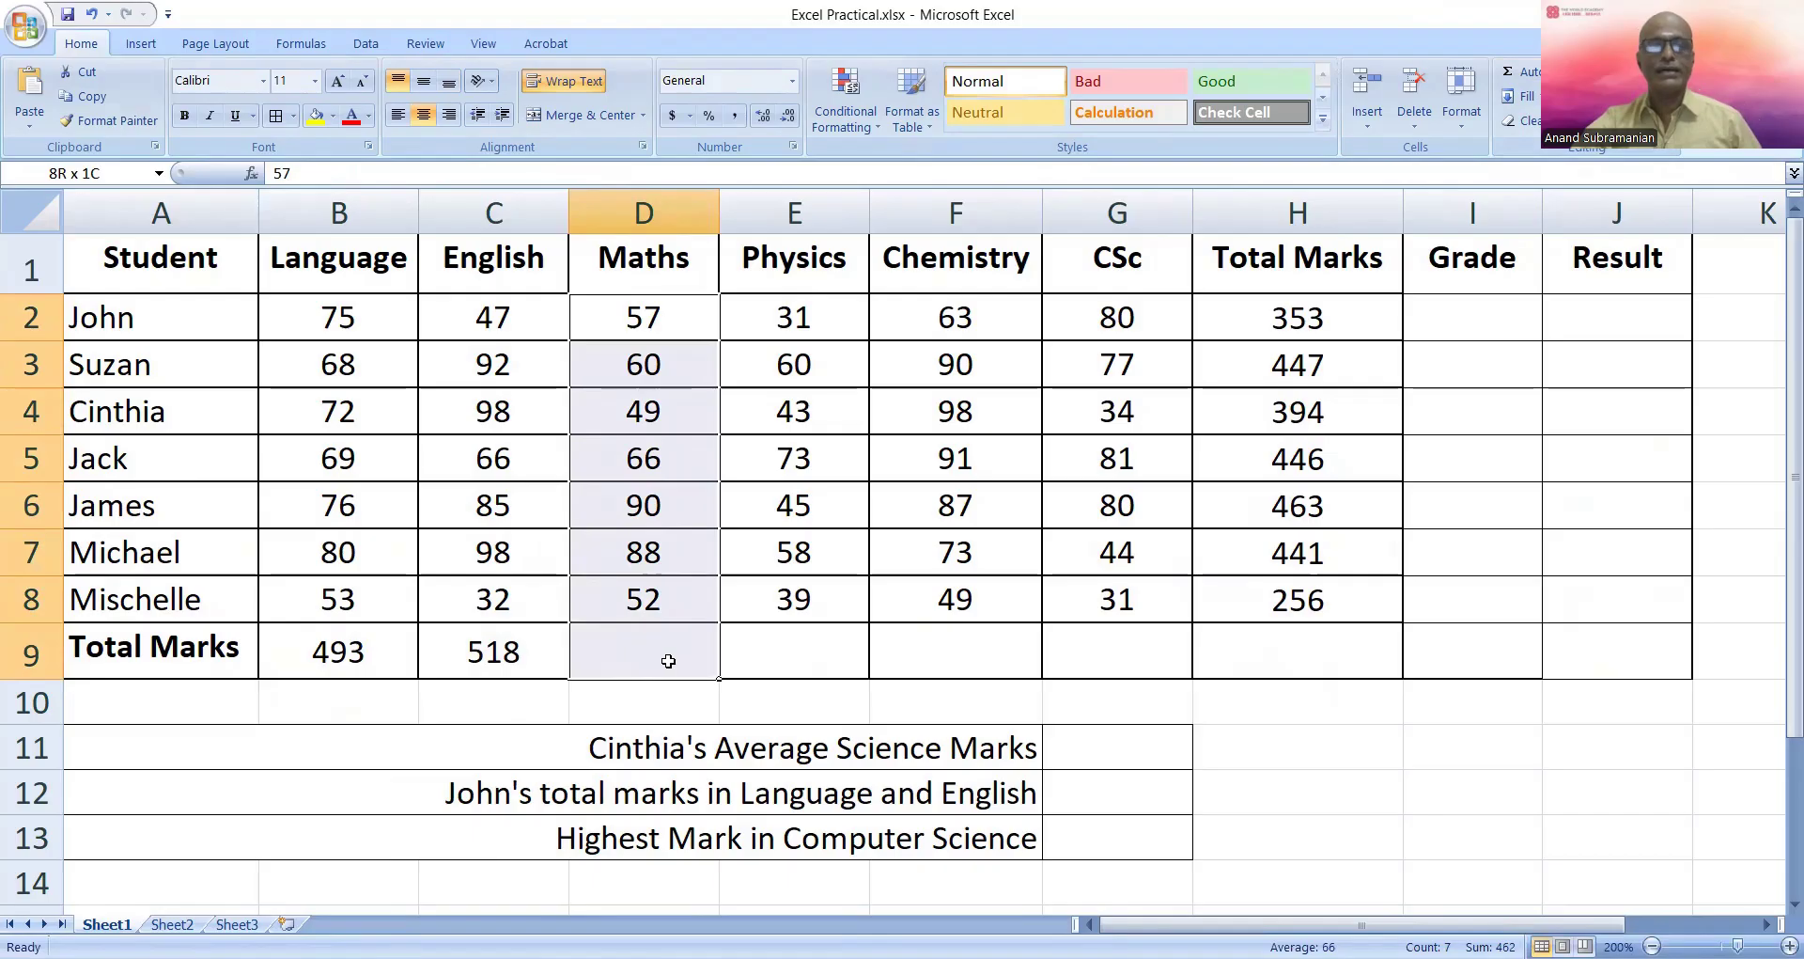
{"action": "left_click", "coordinate": [1517, 72]}
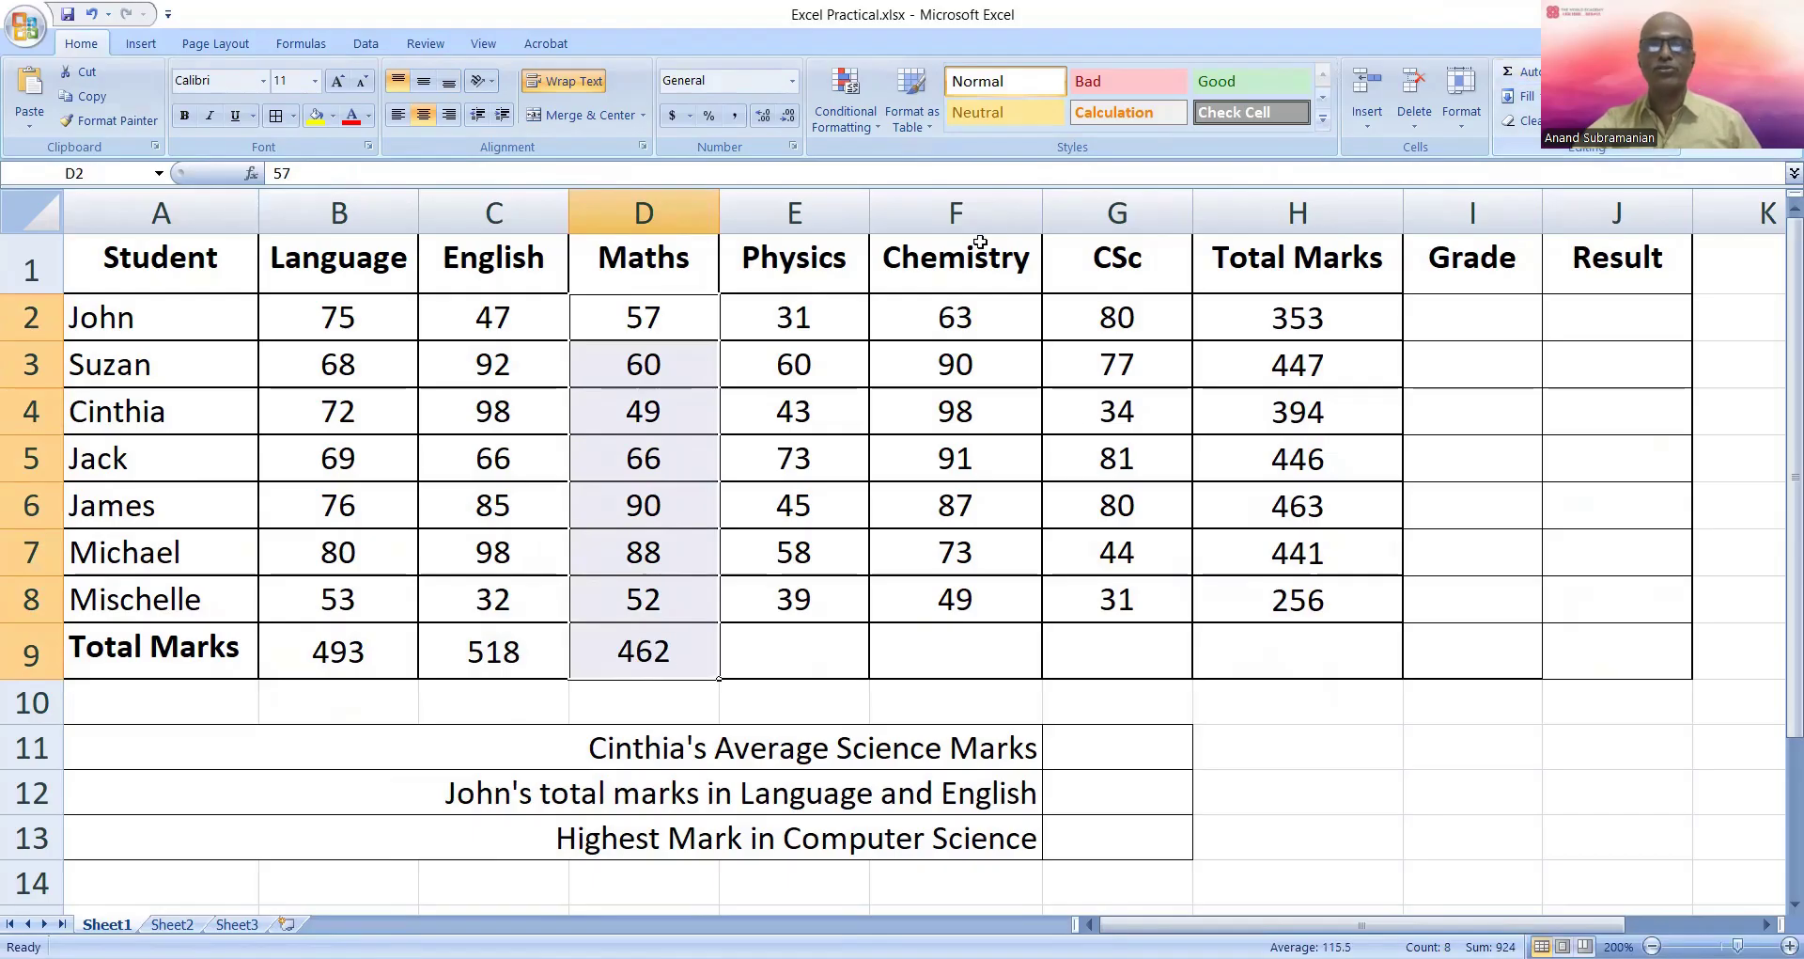
{"action": "left_click_drag", "start_coordinate": [806, 324], "coordinate": [826, 647]}
{"action": "left_click", "coordinate": [1518, 72]}
{"action": "left_click_drag", "start_coordinate": [951, 320], "coordinate": [980, 634]}
{"action": "left_click", "coordinate": [1517, 72]}
Undo the AutoSum totals of the English, Maths, Physics and Chemistry columns
{"action": "key", "text": "ctrl+z"}
{"action": "key", "text": "ctrl+z"}
{"action": "key", "text": "ctrl+z"}
{"action": "key", "text": "ctrl+z"}
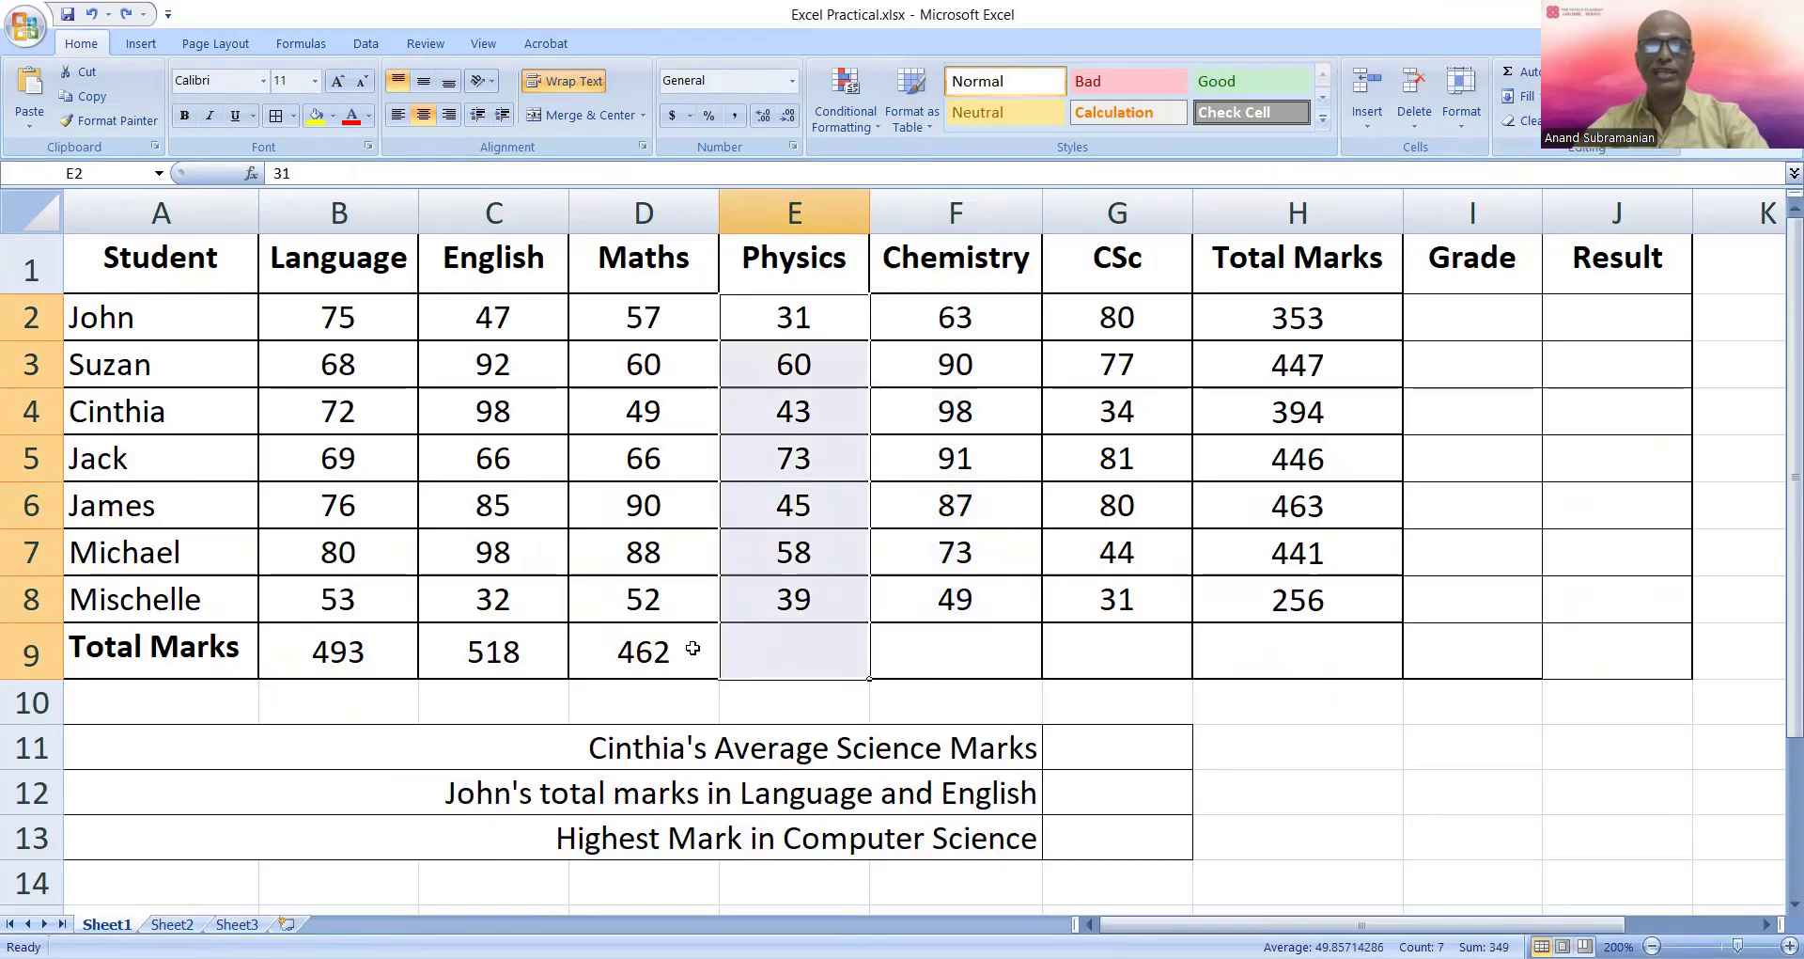
Fill the Language total formula from B9 across to G9 for the other subjects
{"action": "left_click", "coordinate": [352, 652]}
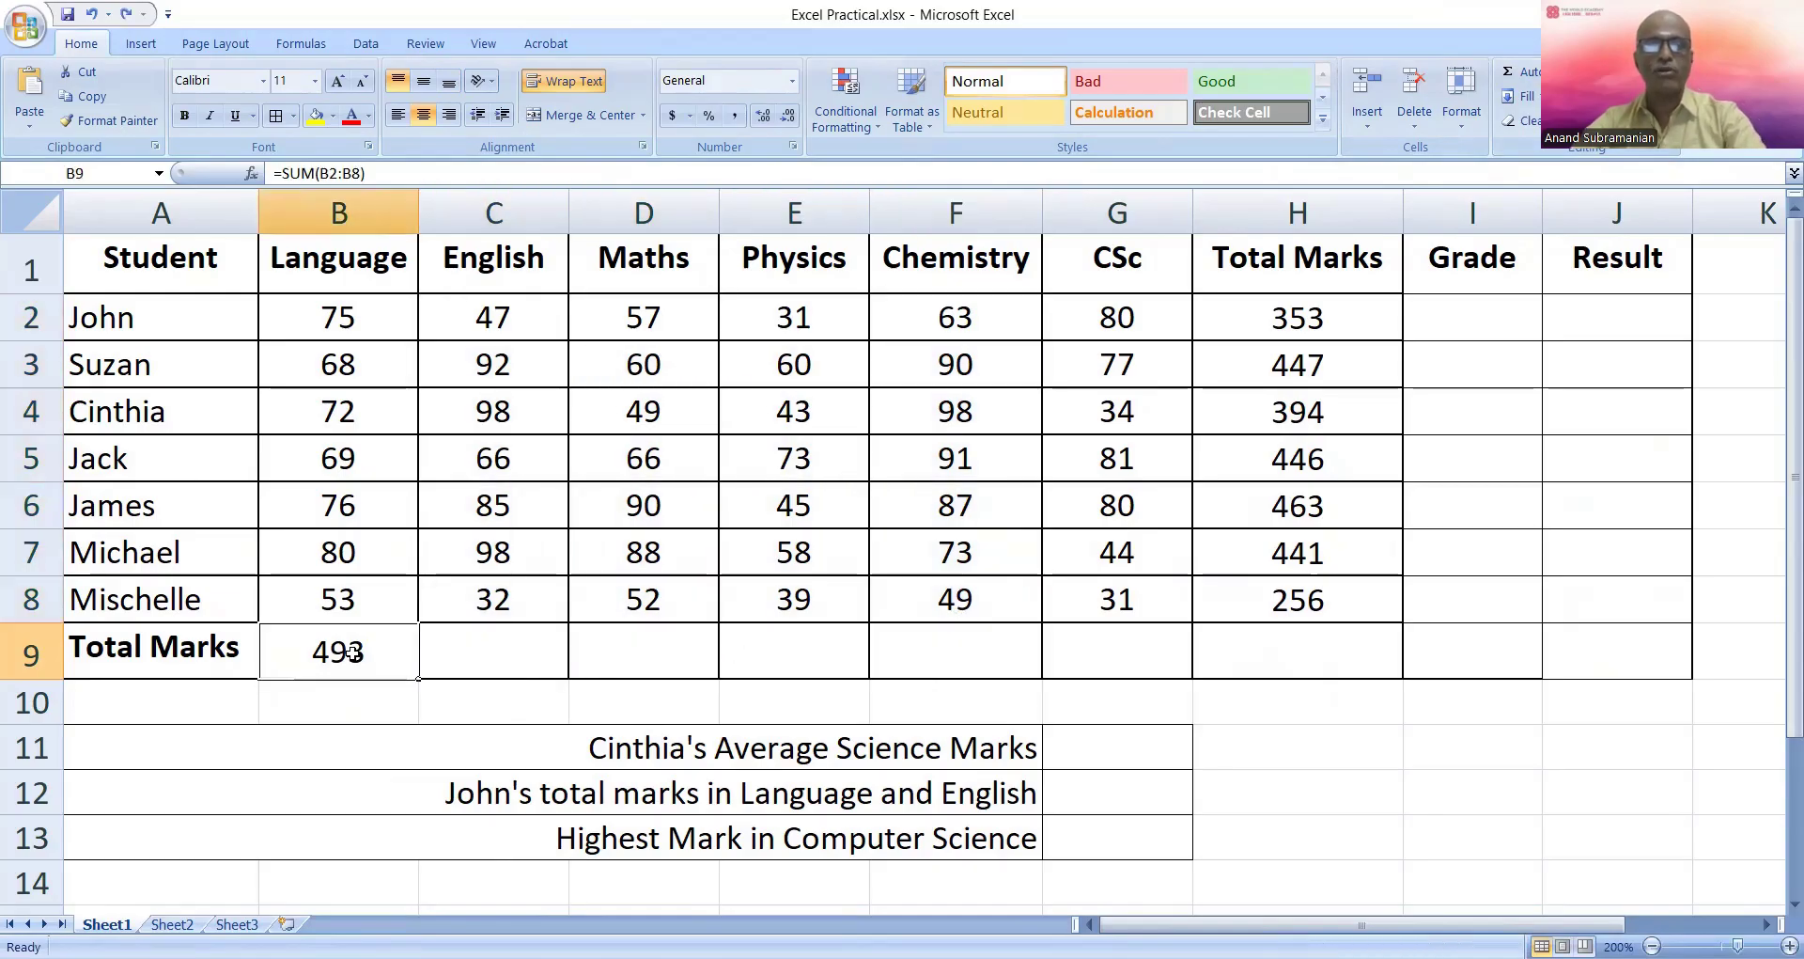
{"action": "left_click_drag", "start_coordinate": [418, 678], "coordinate": [1189, 694]}
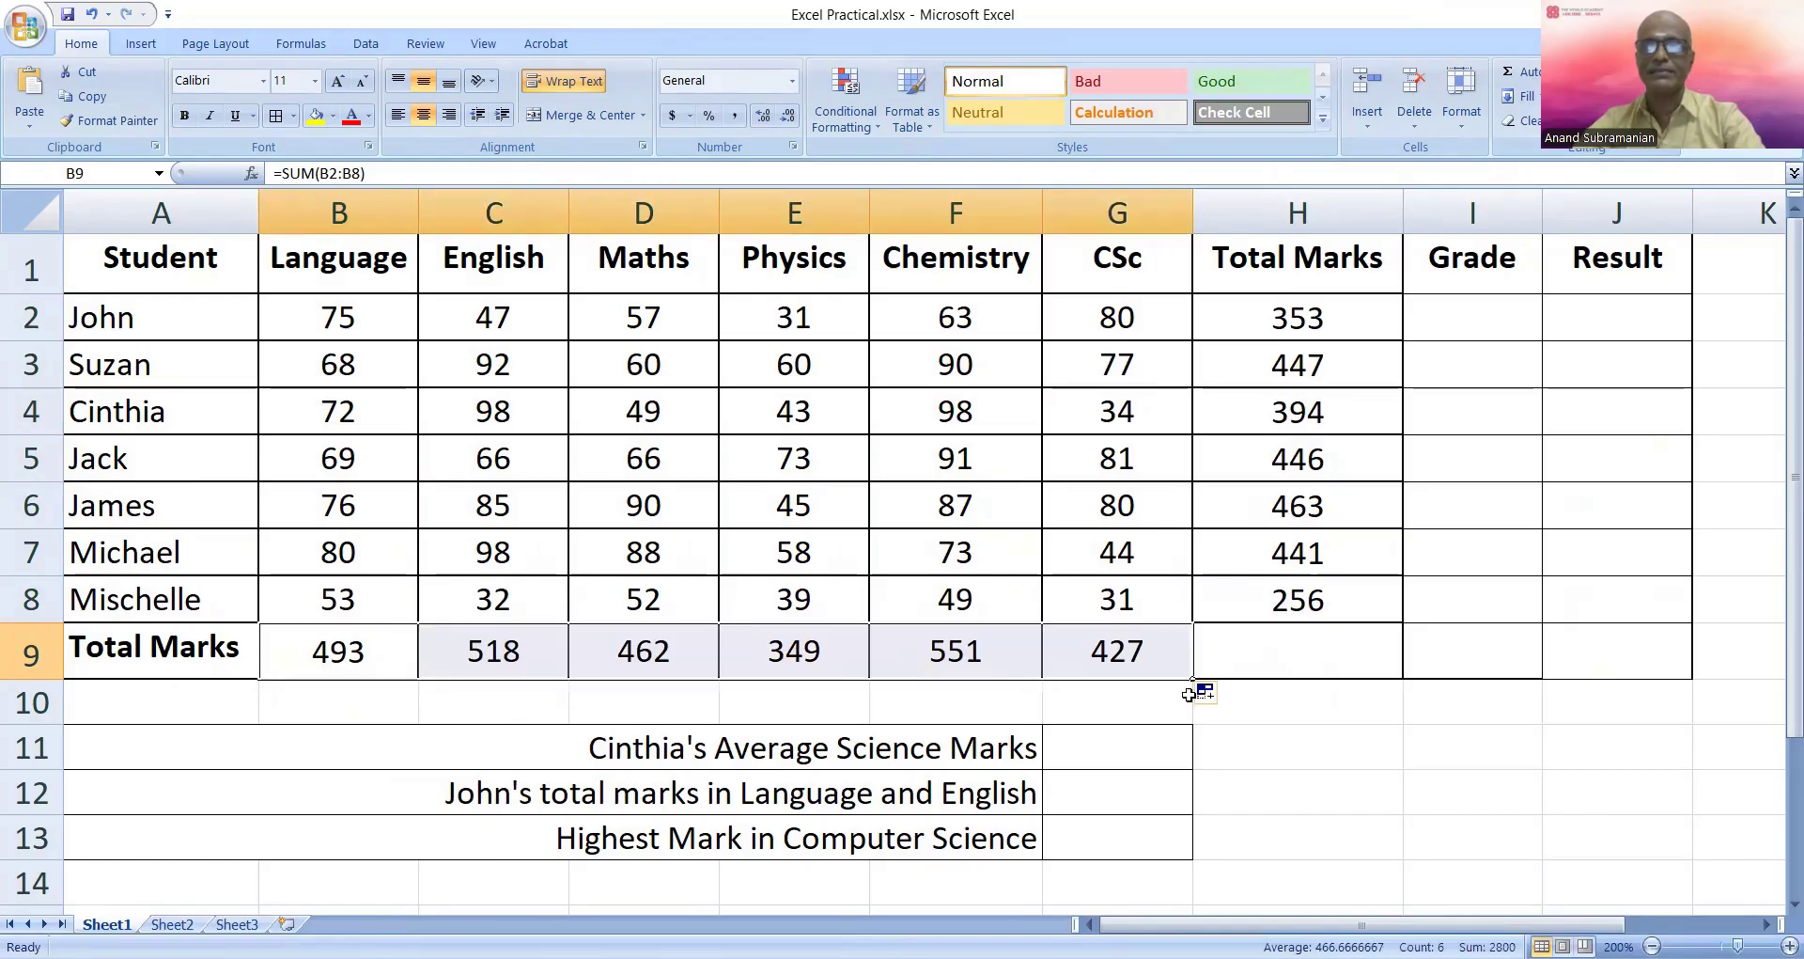
{"action": "left_click", "coordinate": [1301, 744]}
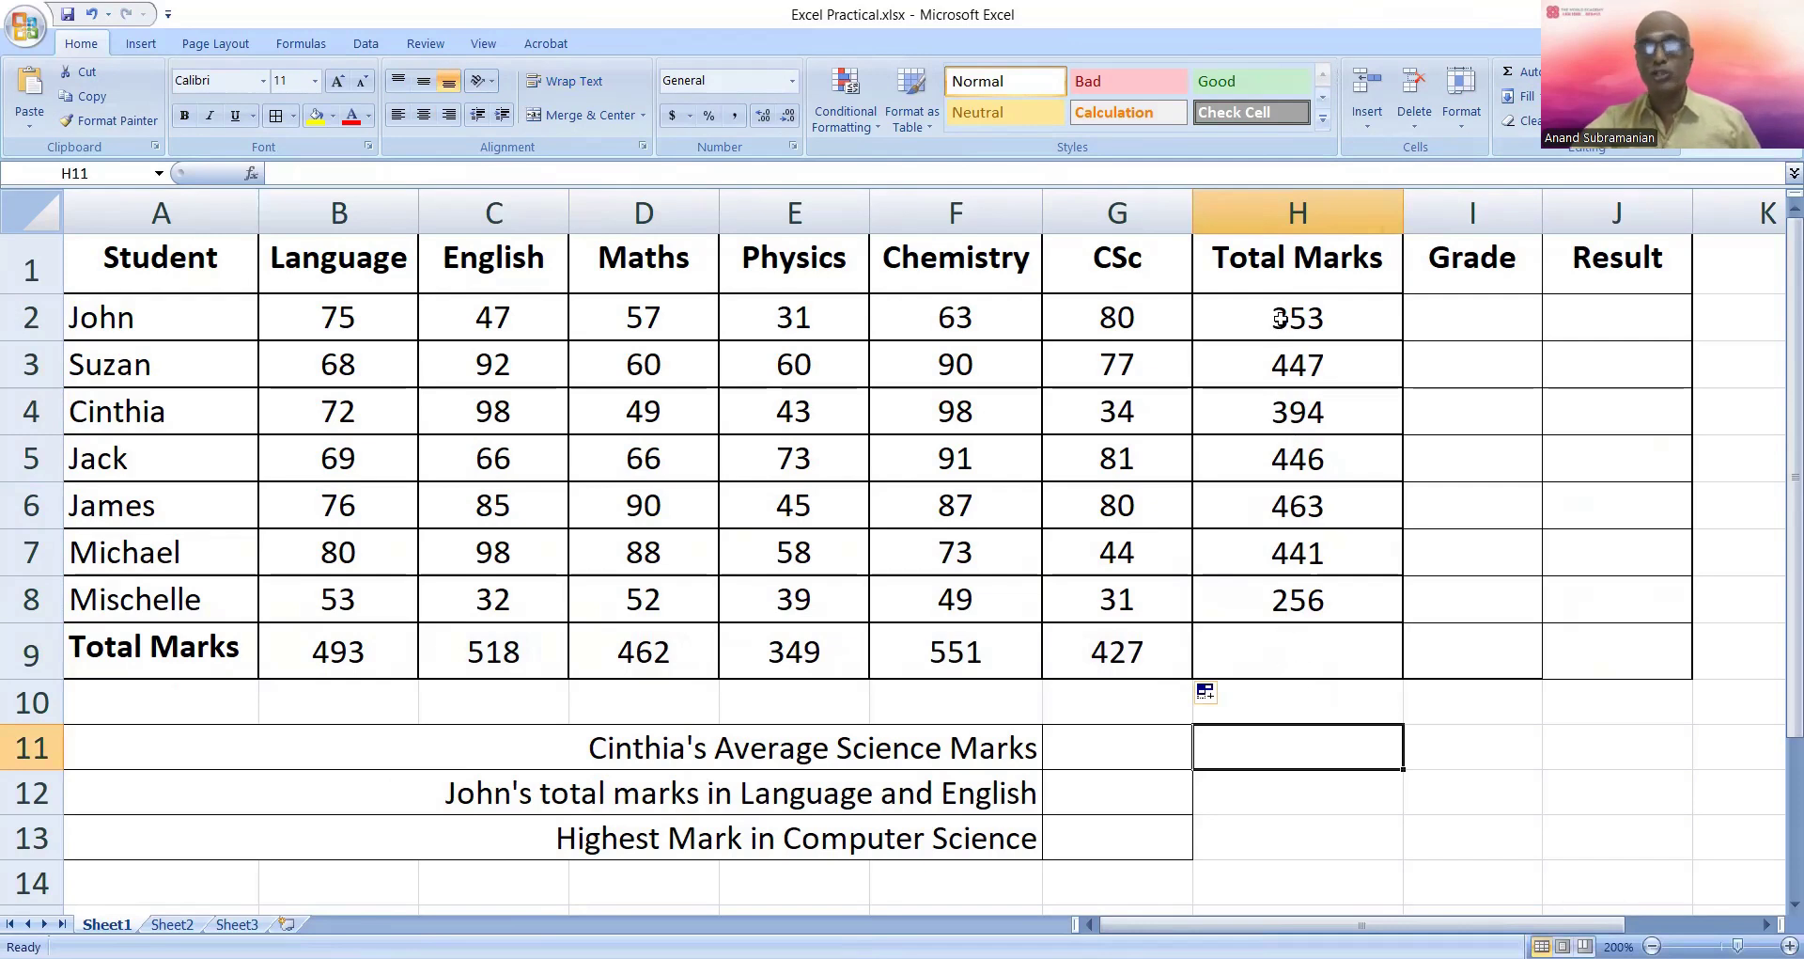
Total the students' marks in H2:H8 into H9 with AutoSum
{"action": "left_click_drag", "start_coordinate": [1280, 319], "coordinate": [1266, 655]}
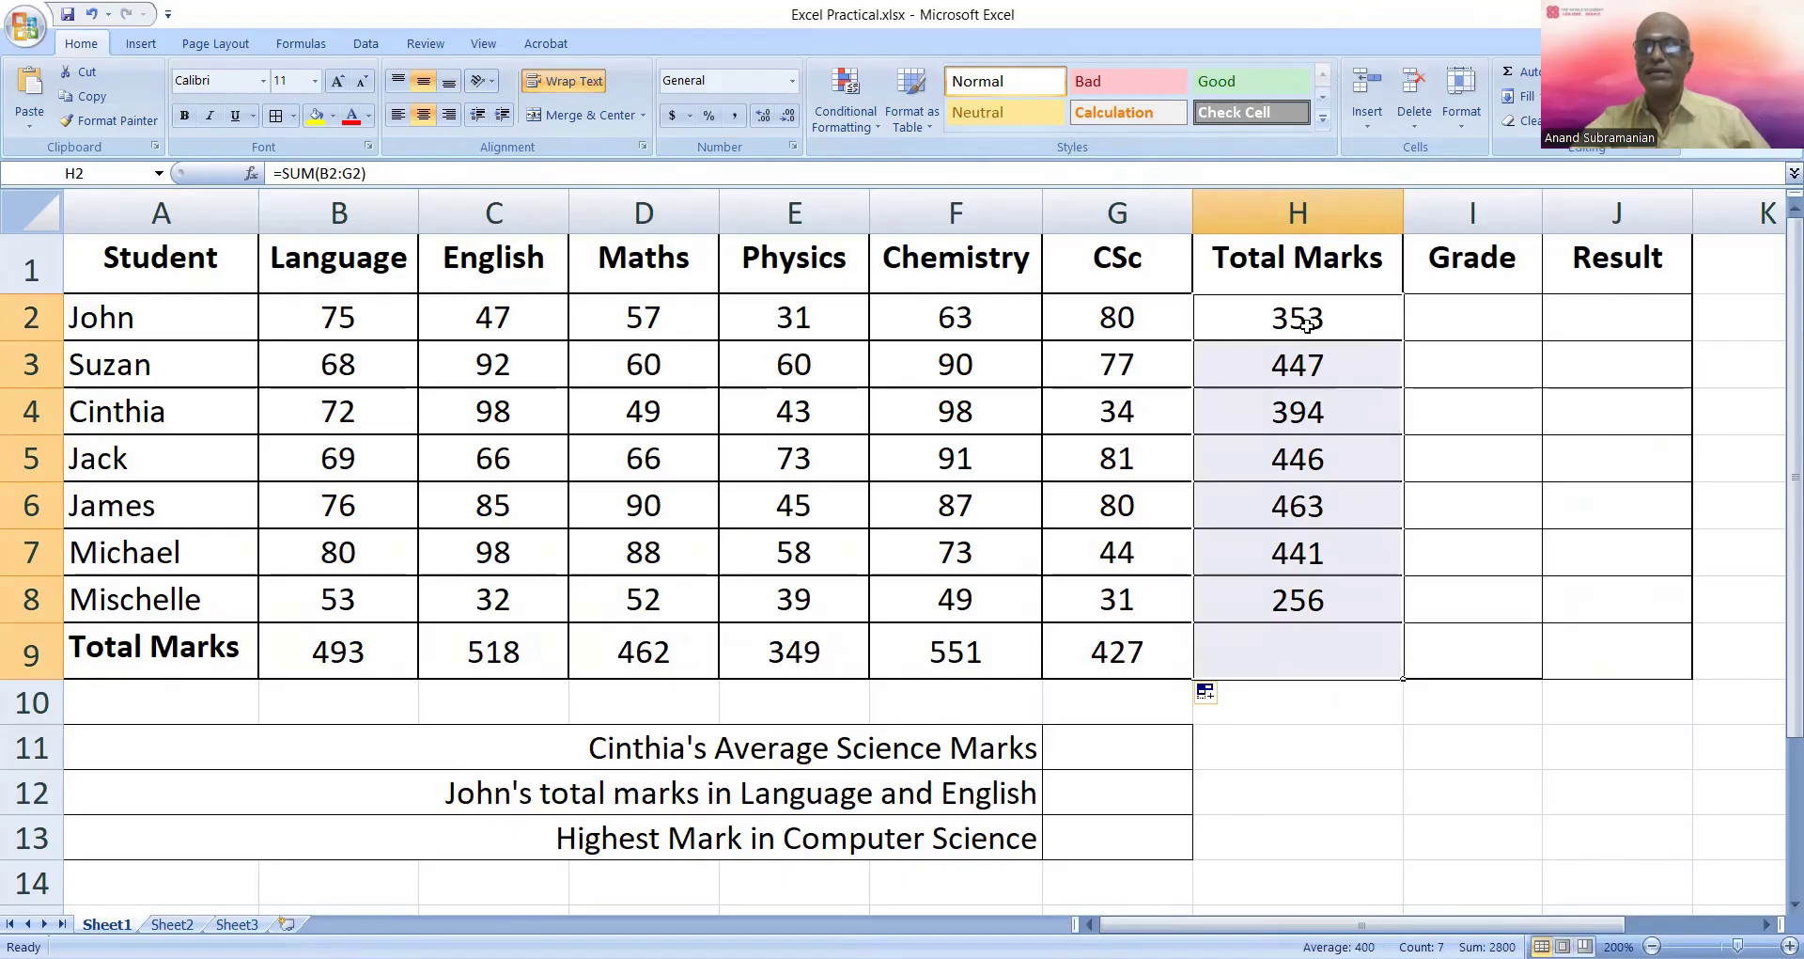
{"action": "left_click", "coordinate": [1515, 71]}
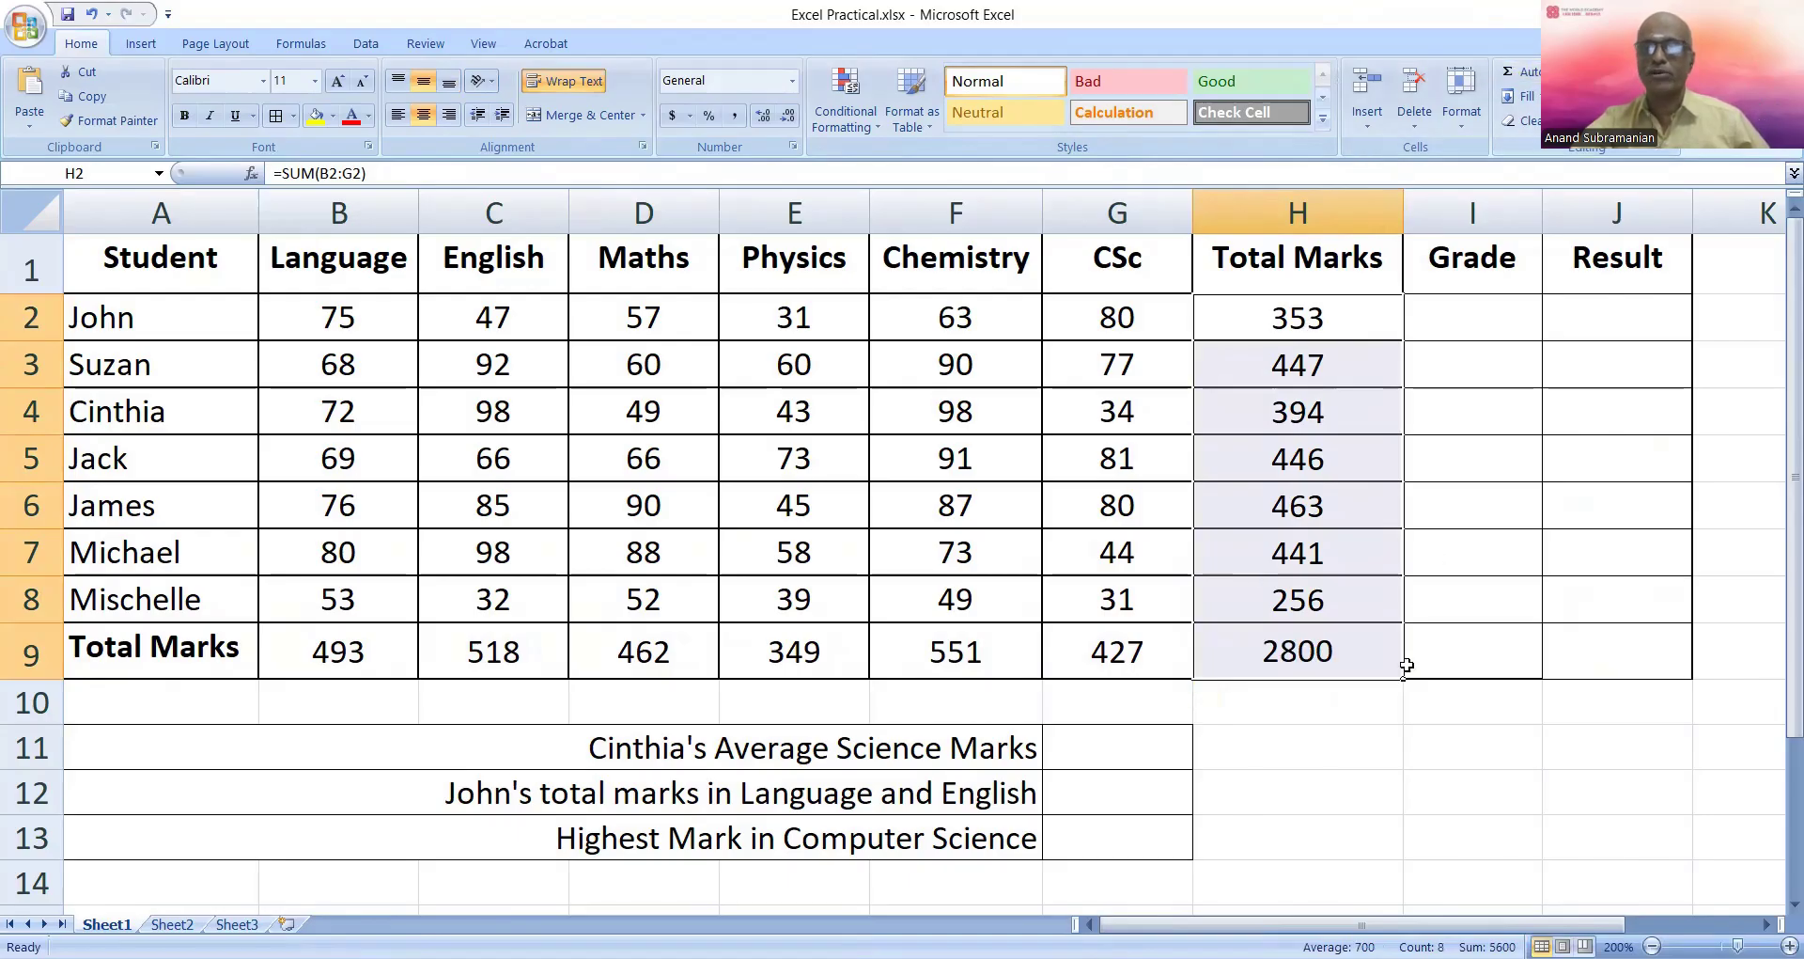
{"action": "left_click", "coordinate": [1462, 665]}
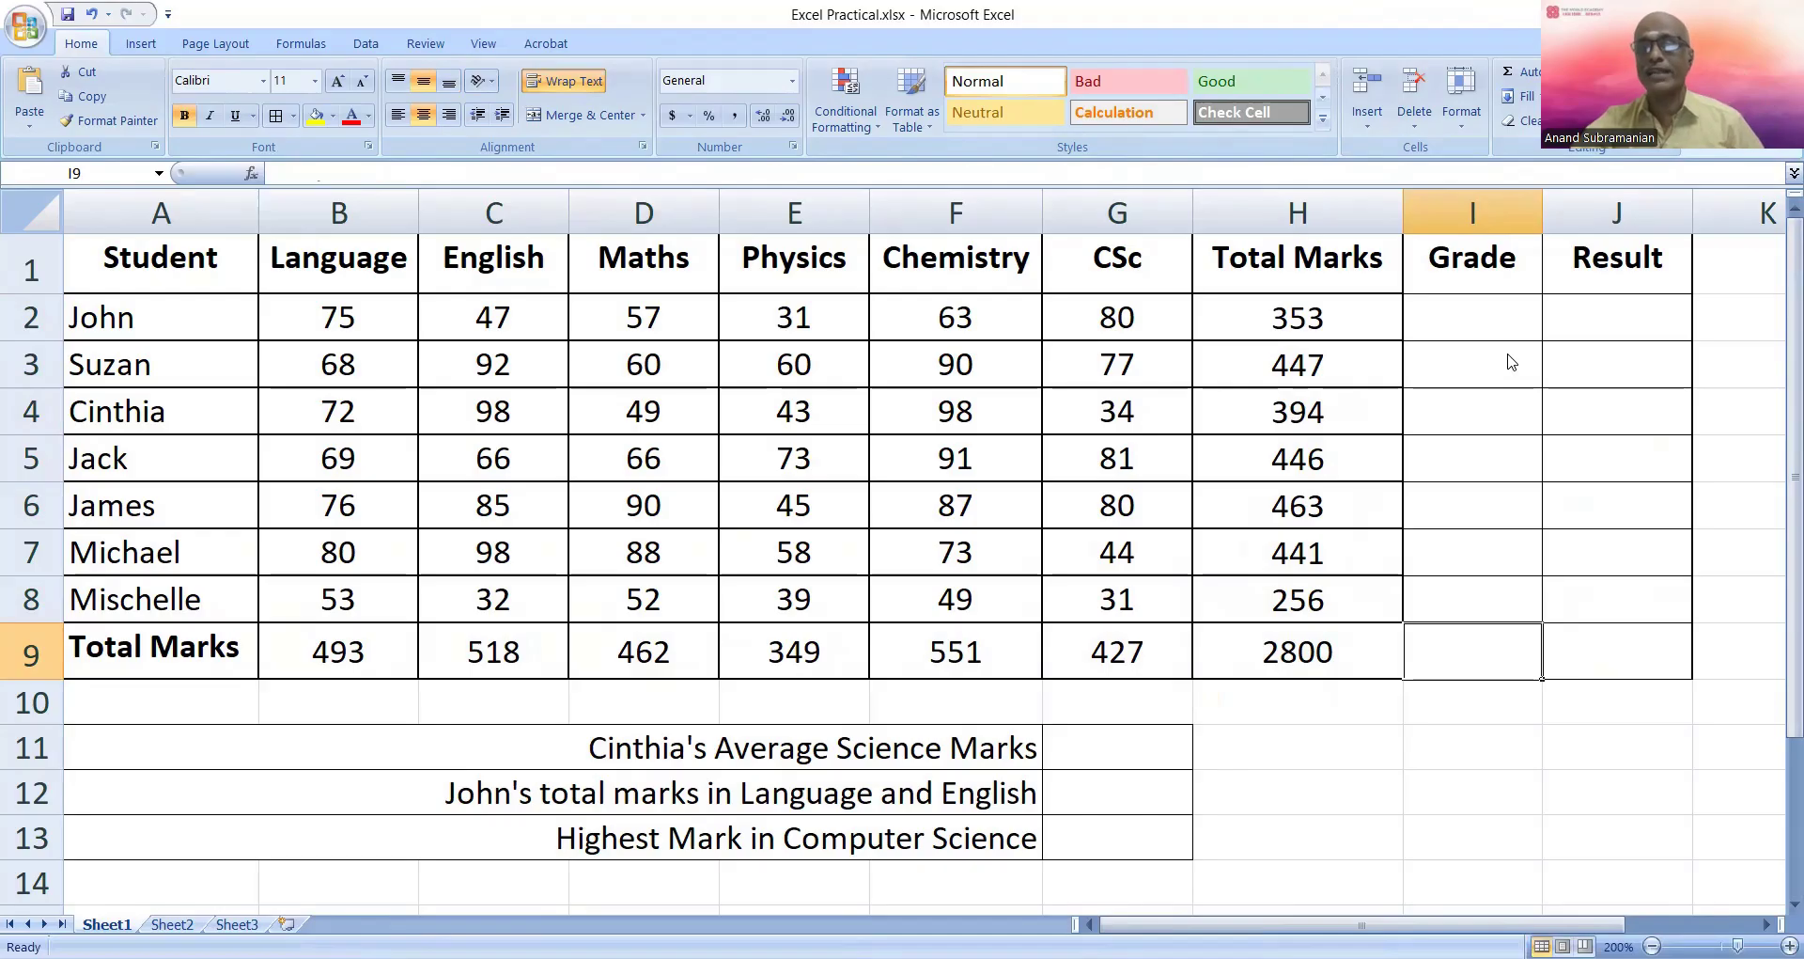
Begin an IF formula in cell J2 for the first student's result
{"action": "left_click", "coordinate": [1471, 328]}
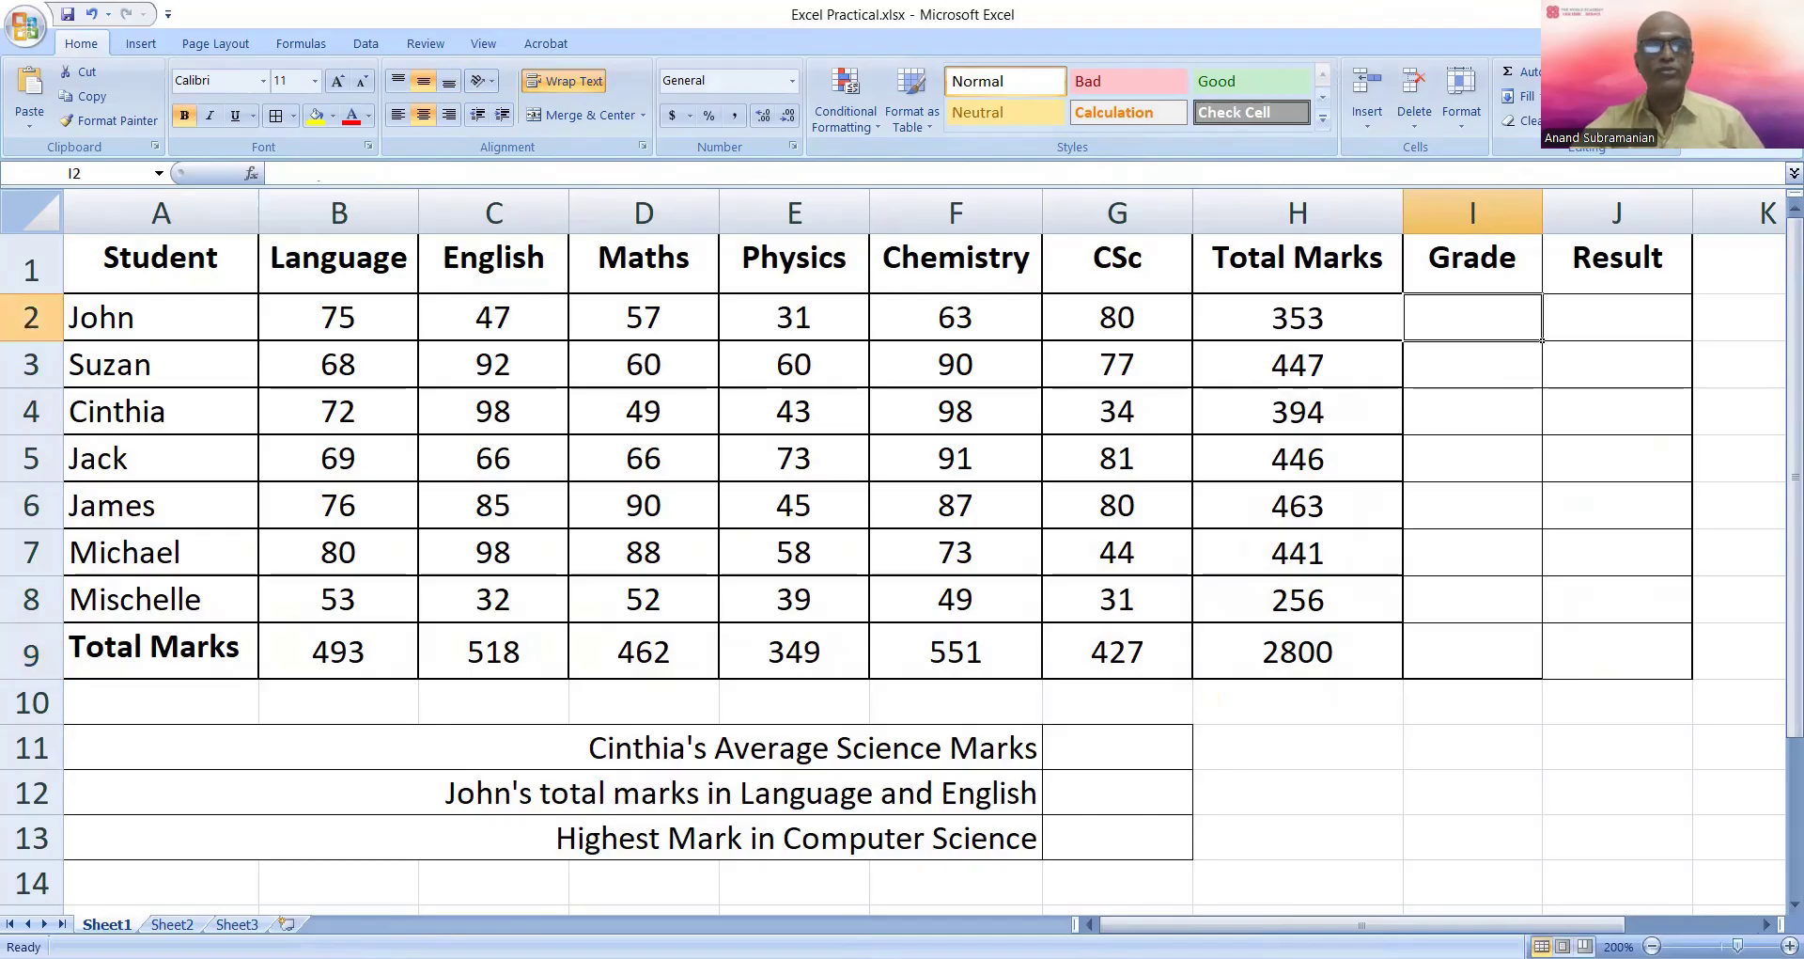
{"action": "key", "text": "alt+Tab"}
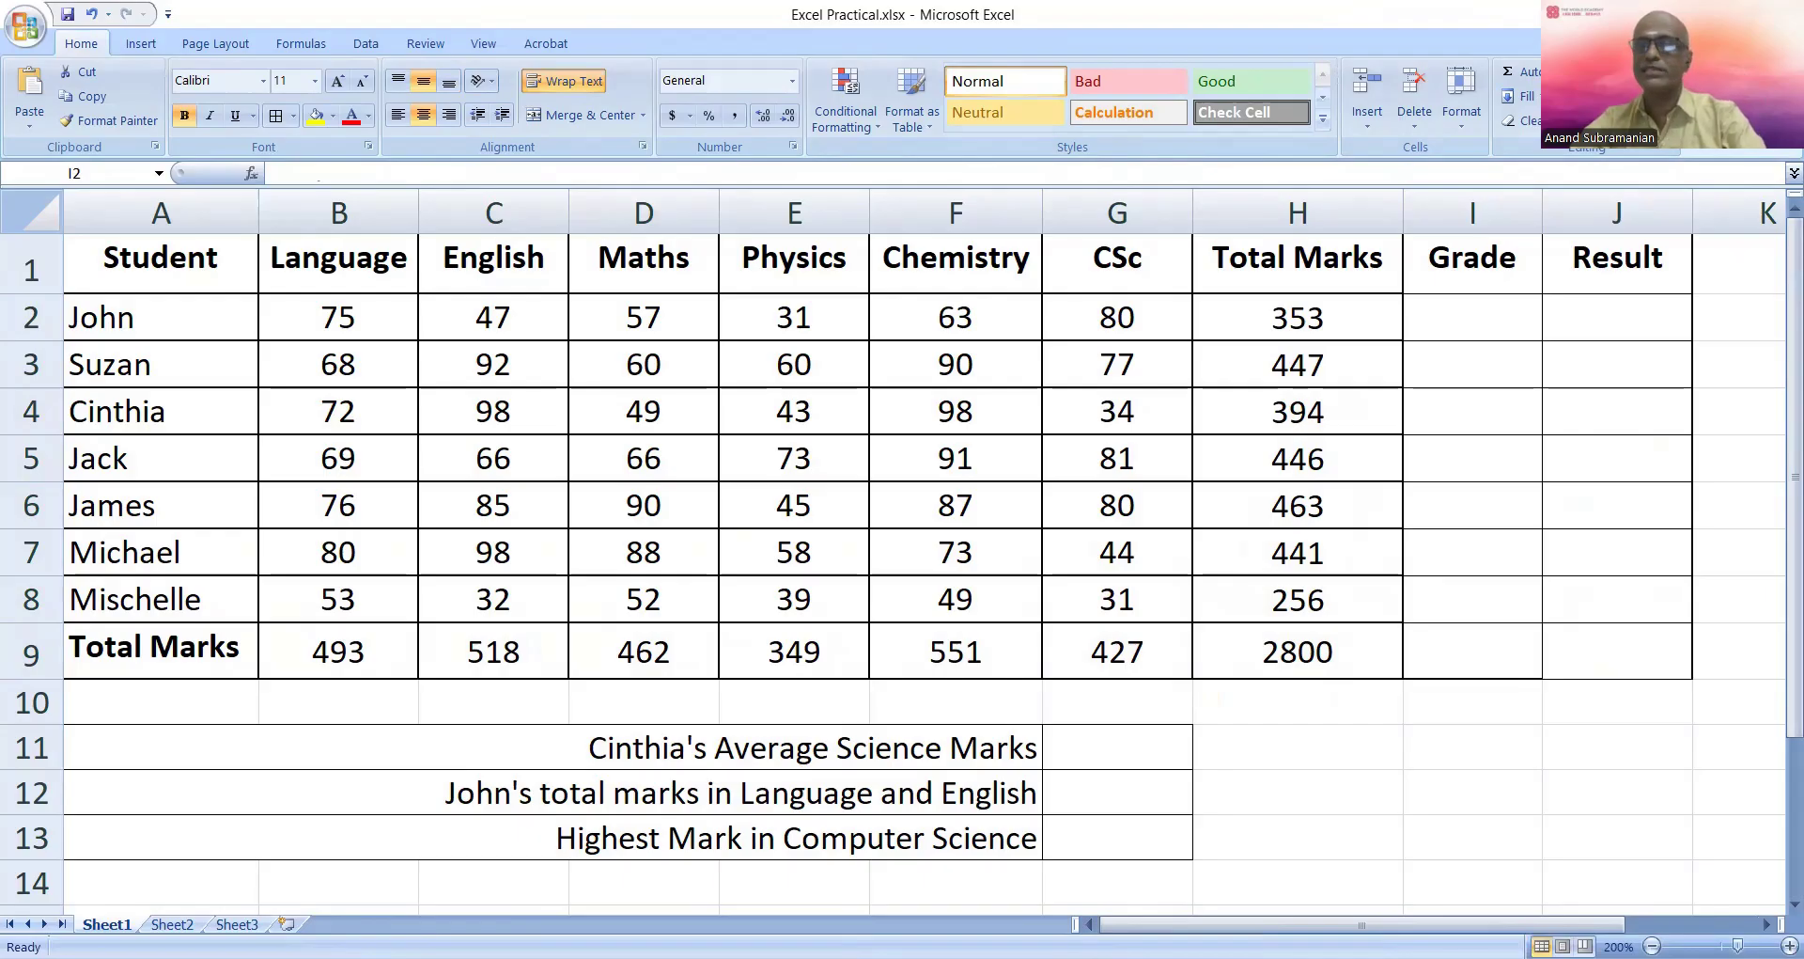
{"action": "key", "text": "Right"}
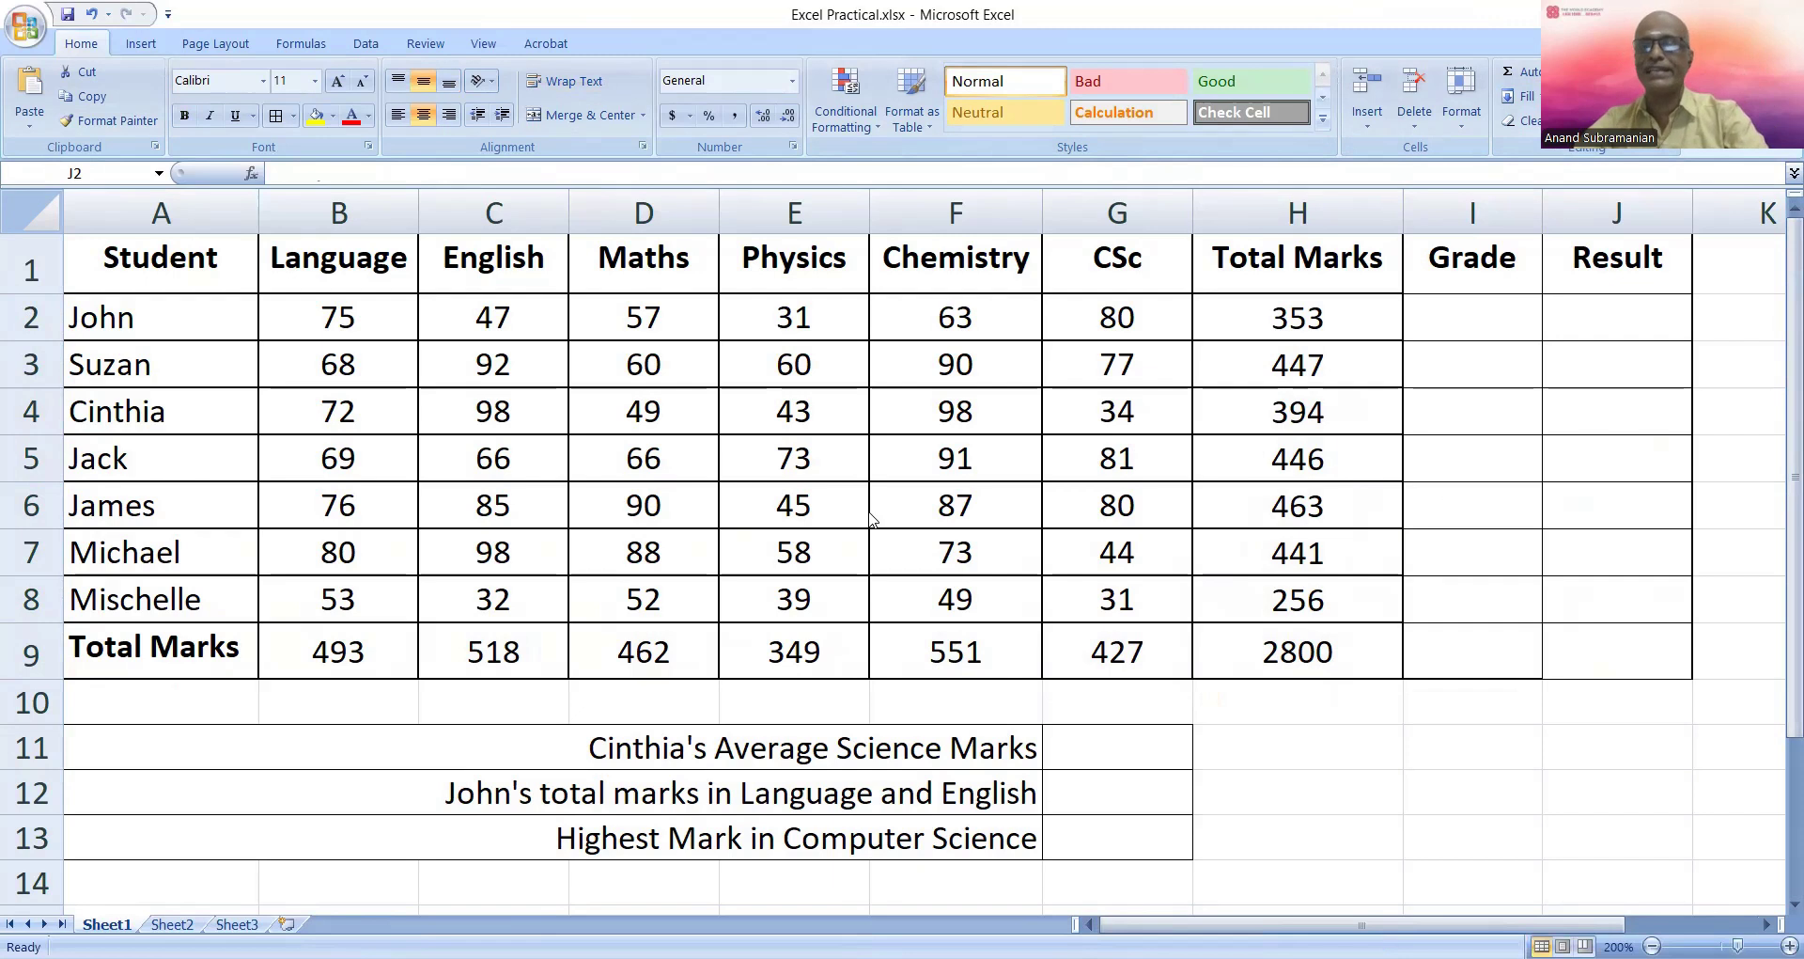
{"action": "left_click", "coordinate": [1611, 312]}
{"action": "type", "text": "="}
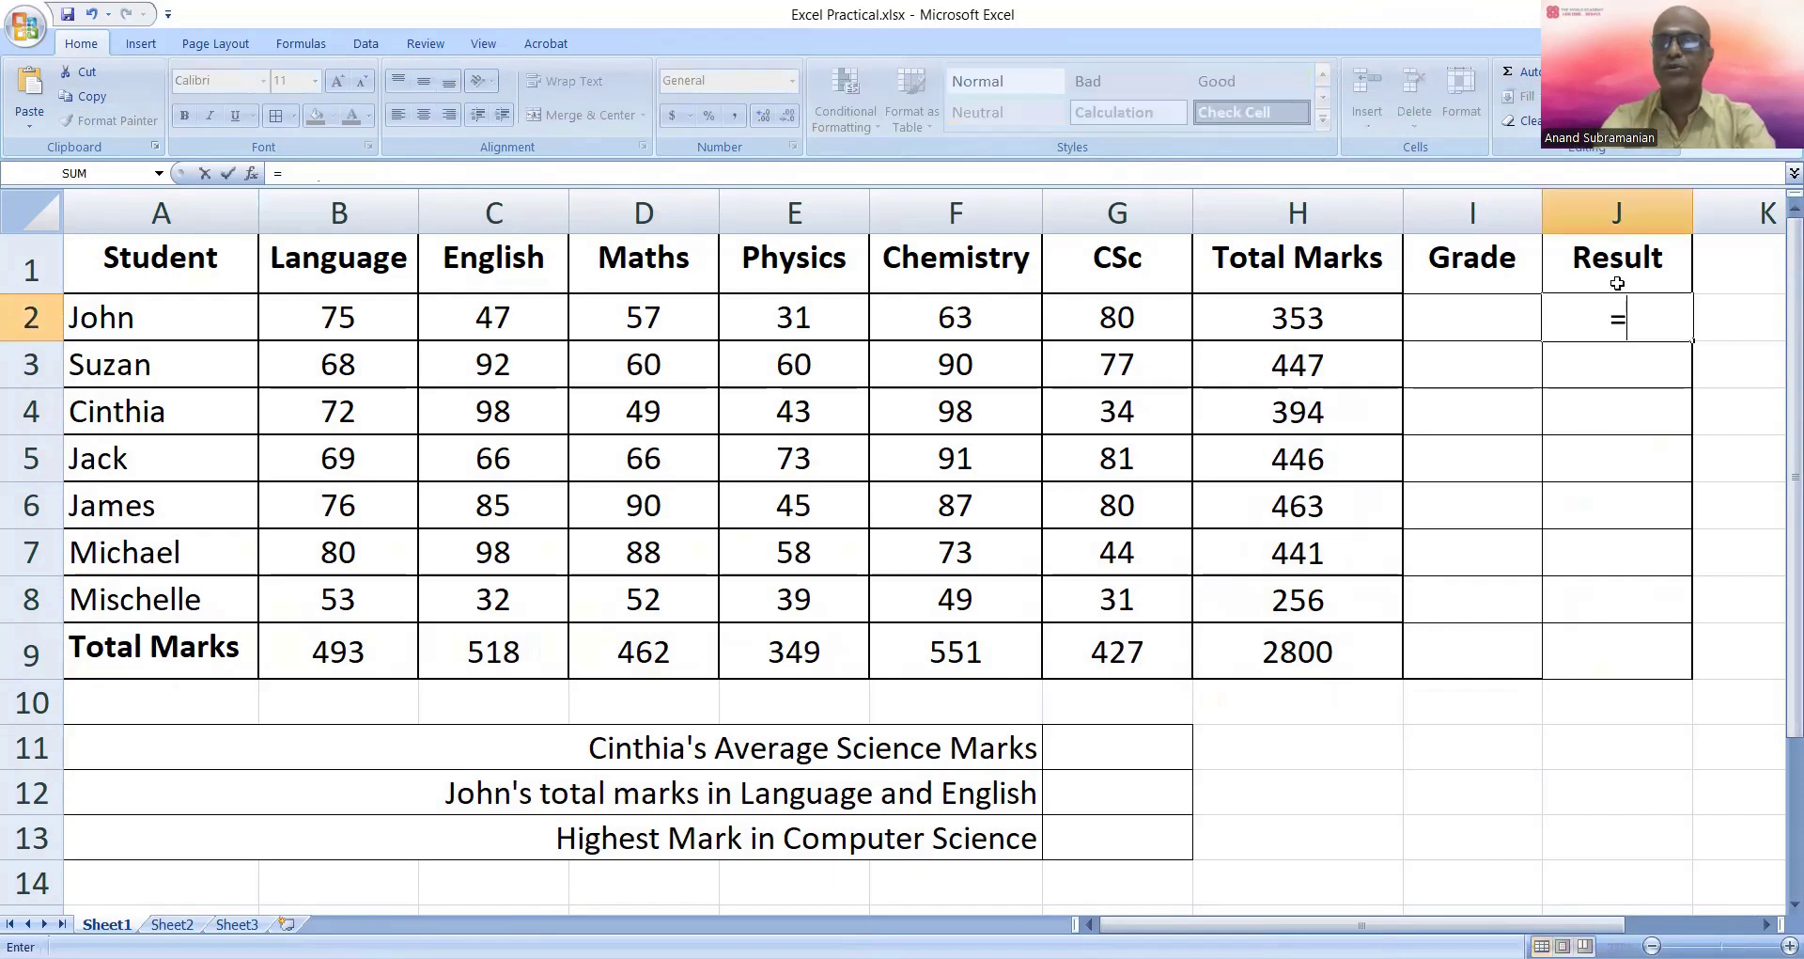
{"action": "type", "text": "IF("}
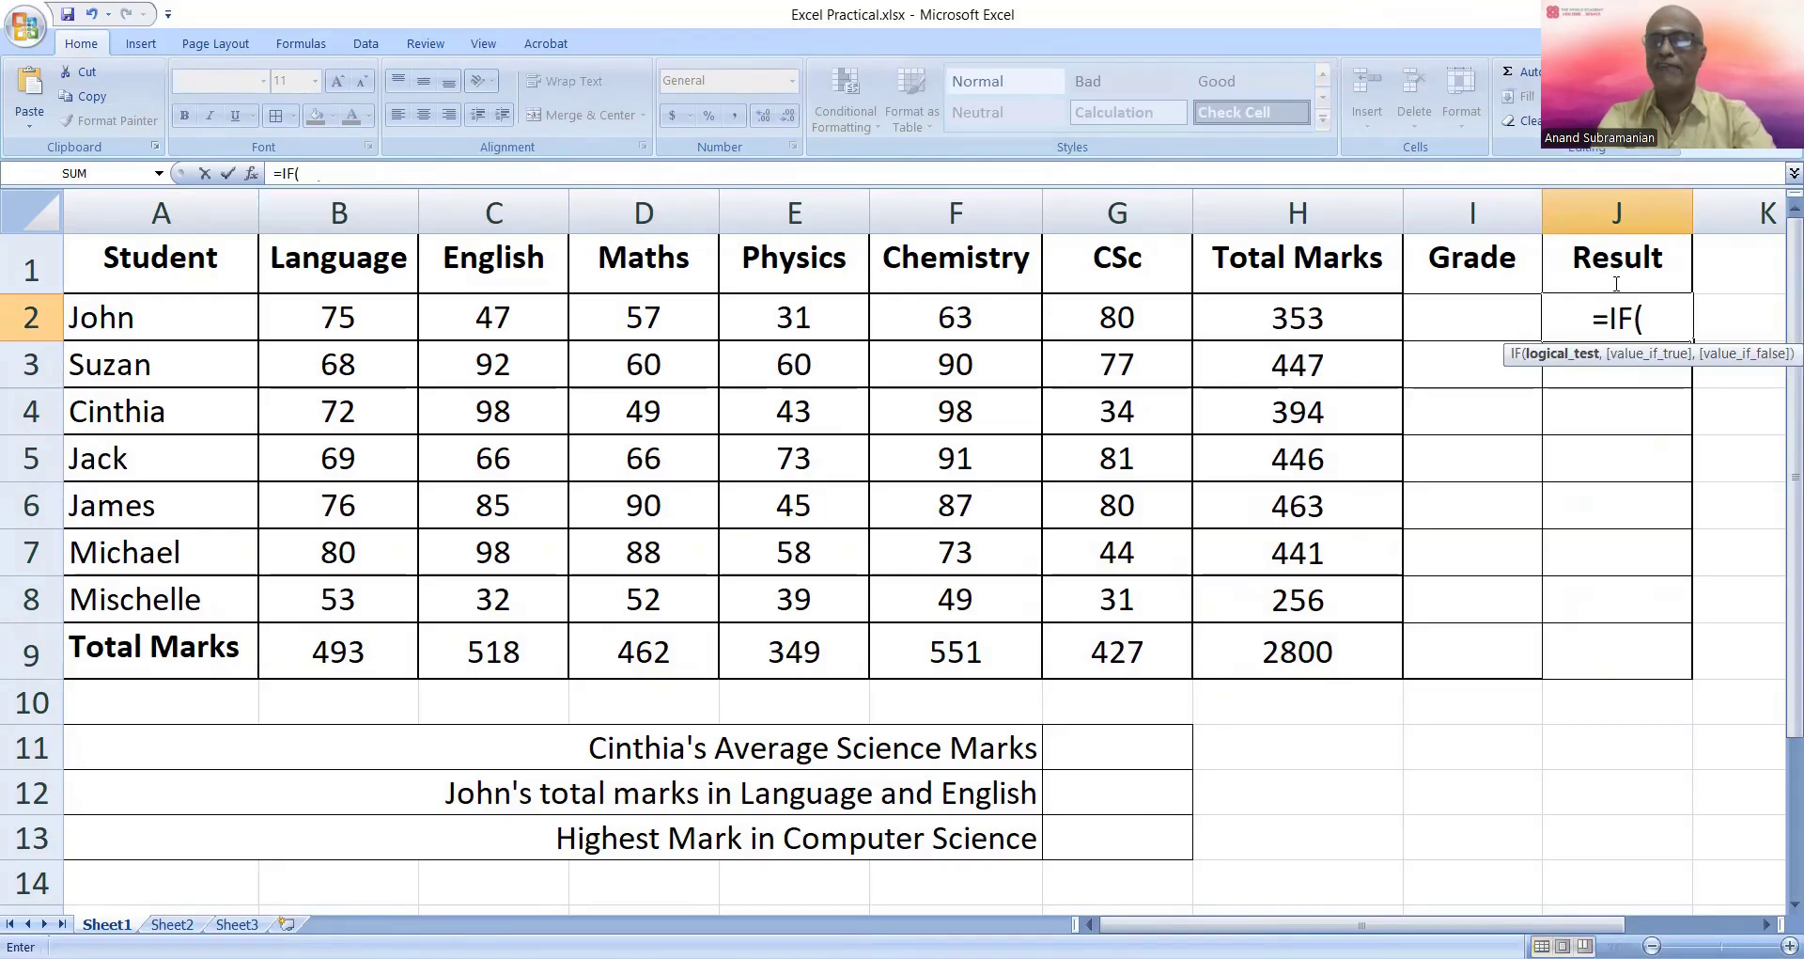
{"action": "type", "text": "Average"}
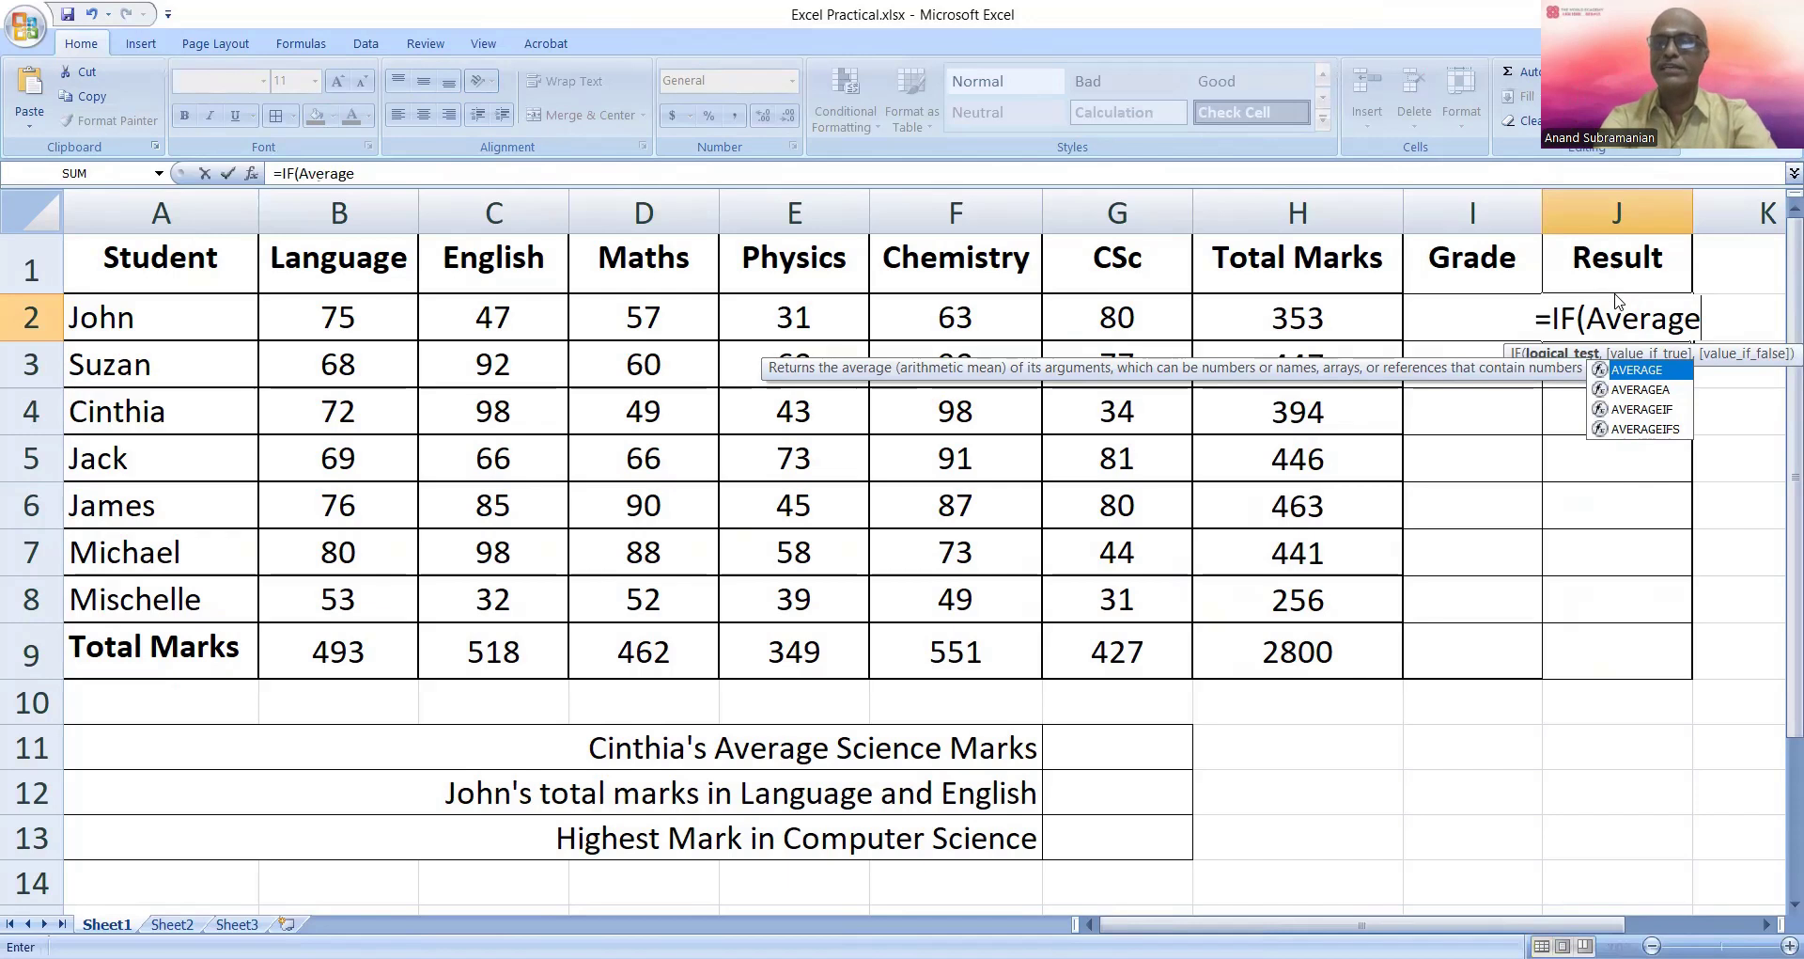
{"action": "key", "text": "BackSpace"}
{"action": "key", "text": "BackSpace"}
{"action": "key", "text": "BackSpace"}
{"action": "key", "text": "BackSpace"}
{"action": "key", "text": "BackSpace"}
{"action": "key", "text": "BackSpace"}
{"action": "key", "text": "BackSpace"}
{"action": "type", "text": "h2"}
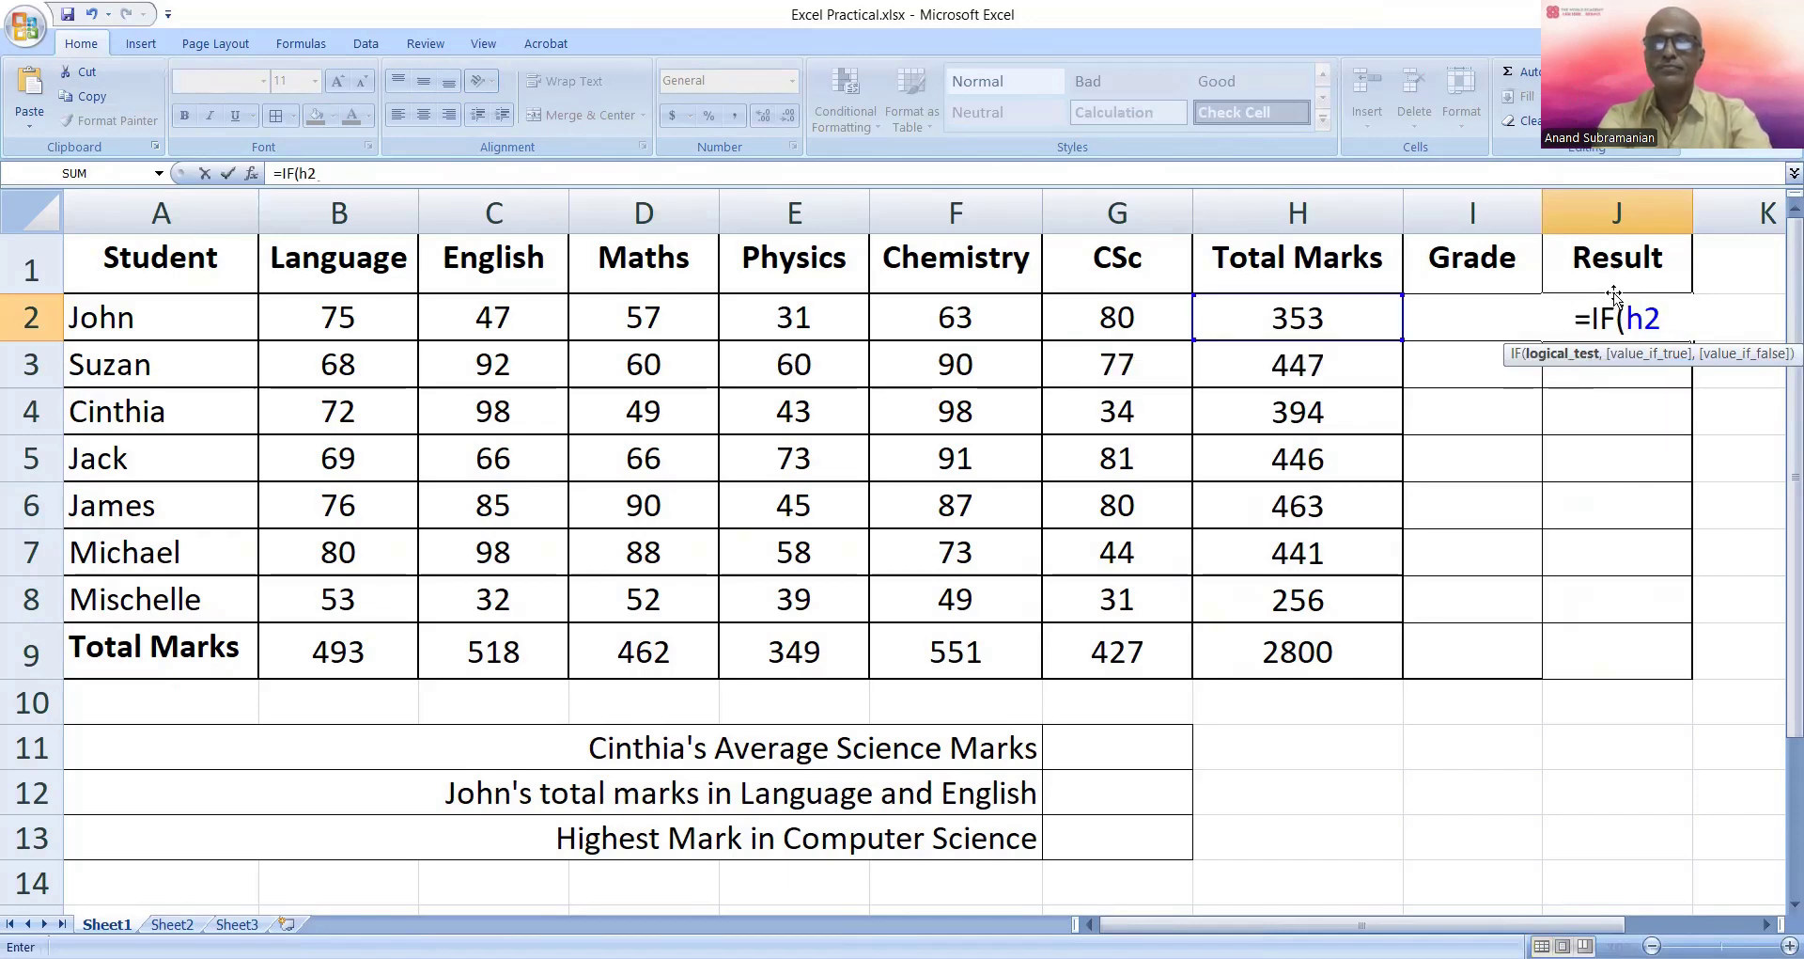
{"action": "key", "text": "alt+Tab"}
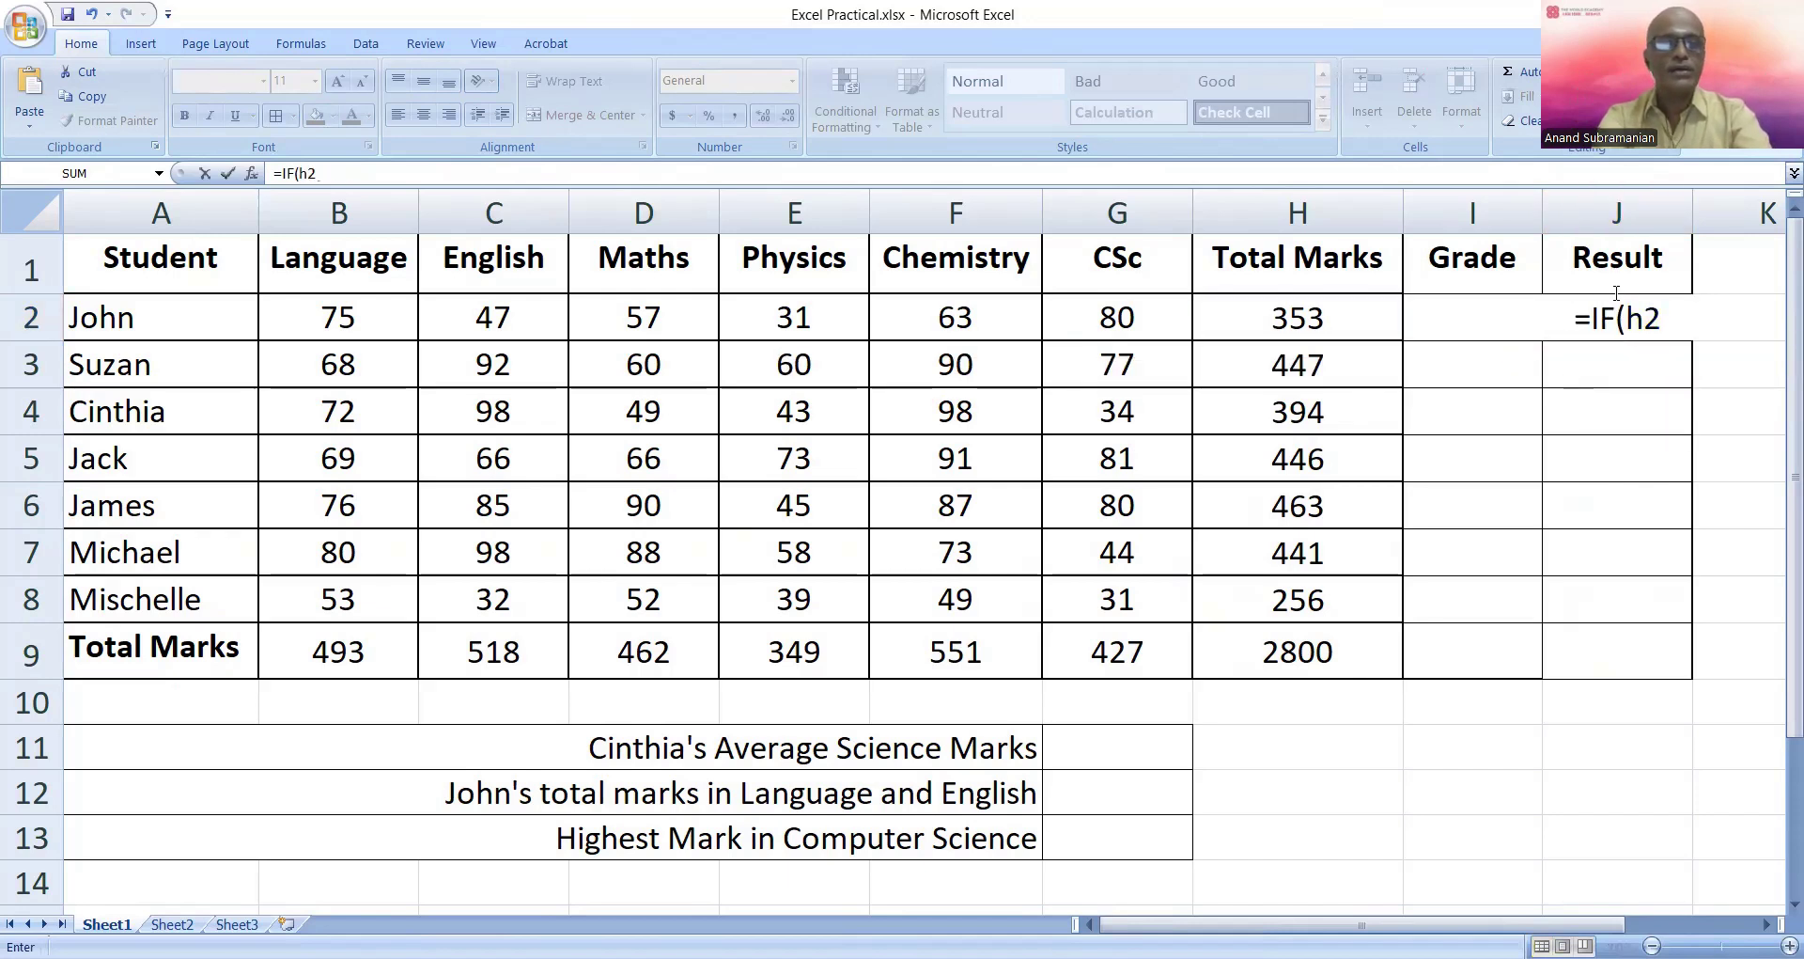
{"action": "key", "text": "alt+Tab"}
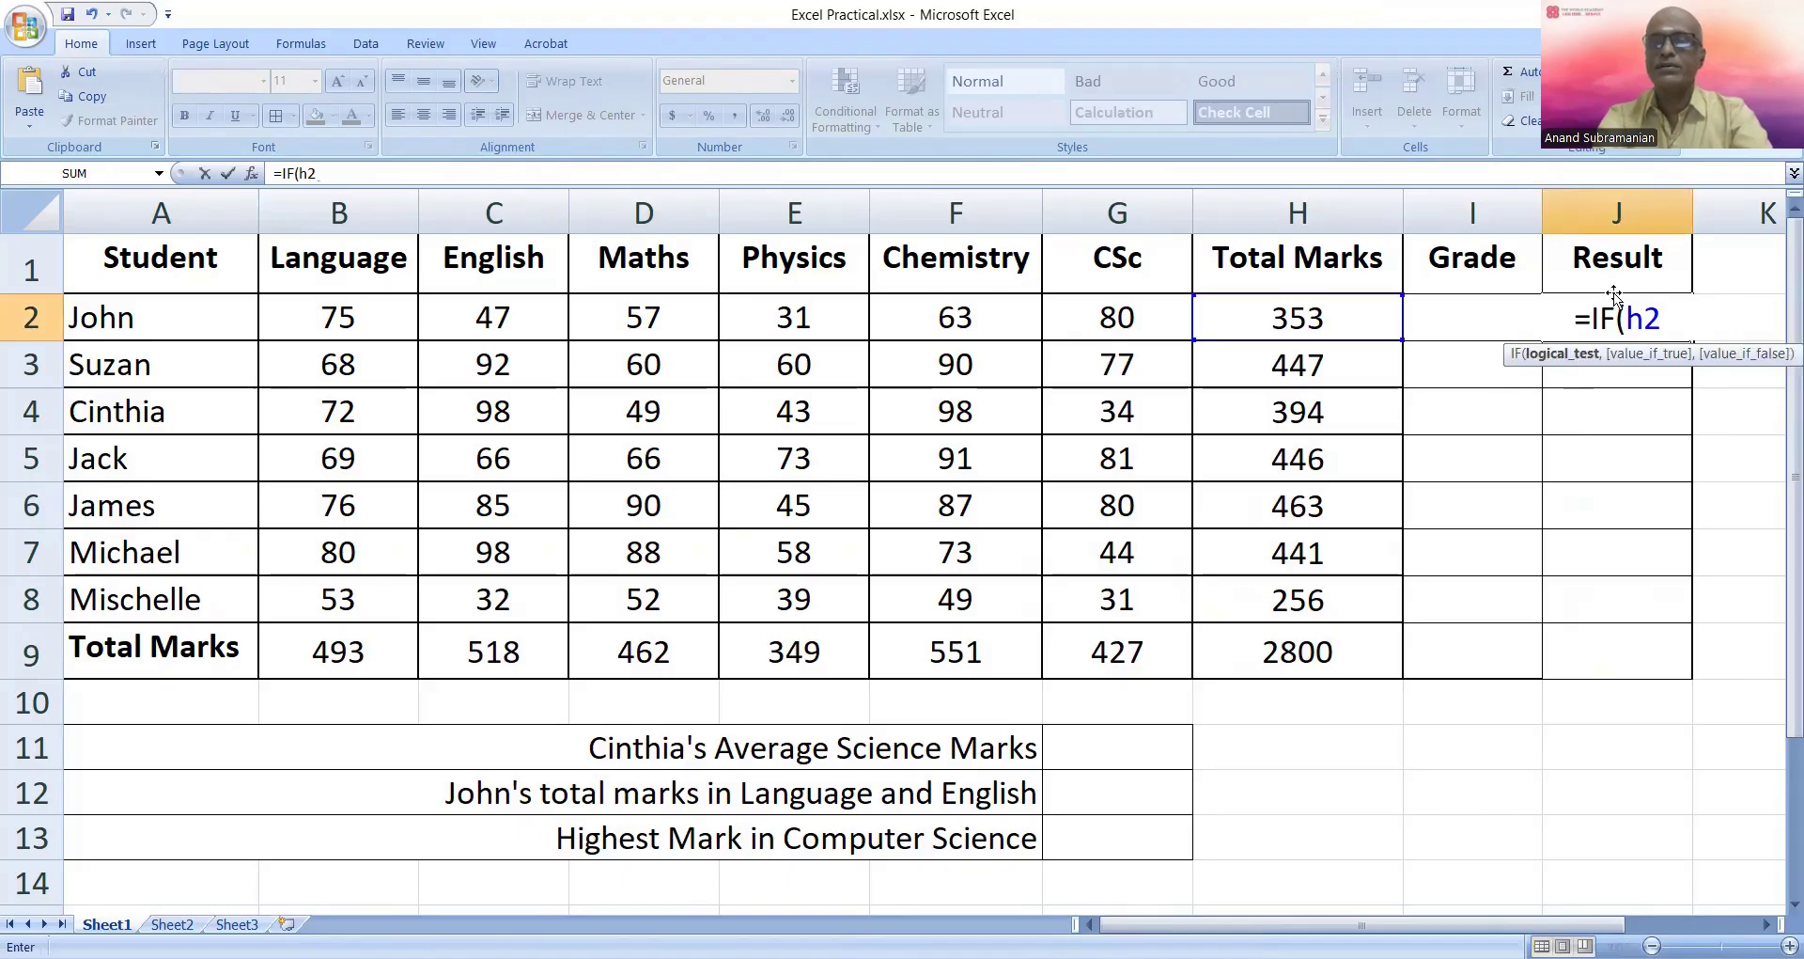
{"action": "key", "text": "BackSpace"}
{"action": "key", "text": "BackSpace"}
{"action": "key", "text": "BackSpace"}
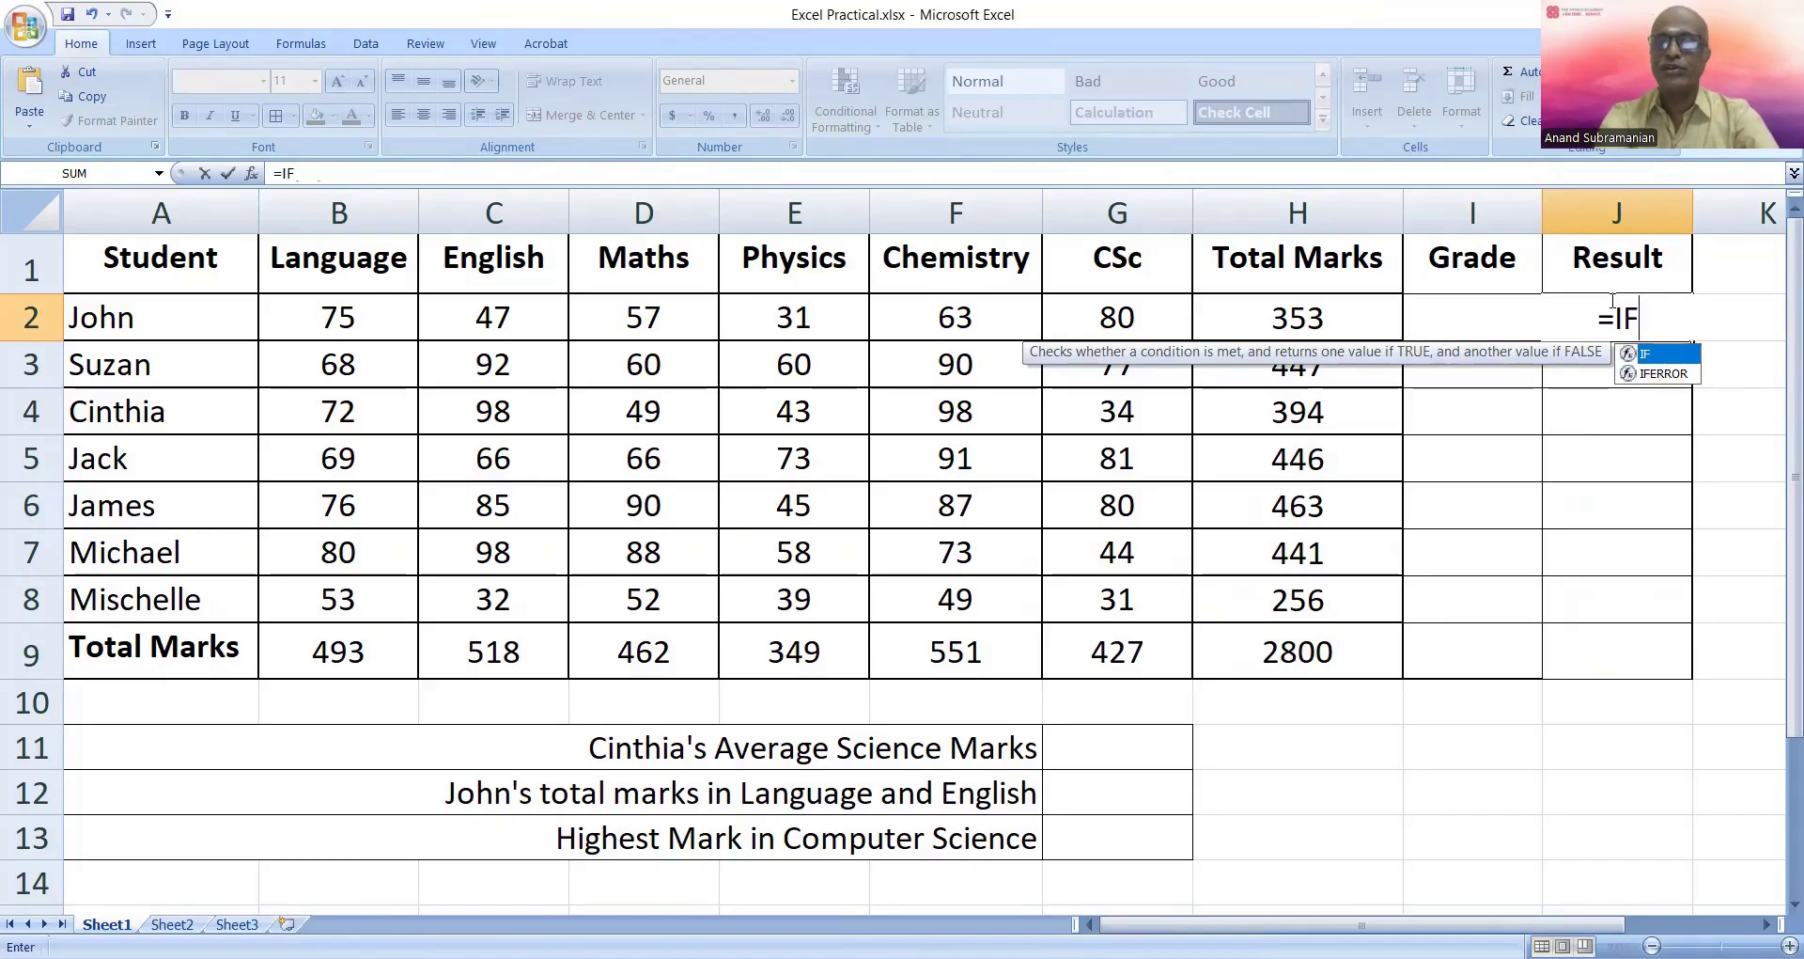
{"action": "type", "text": "("}
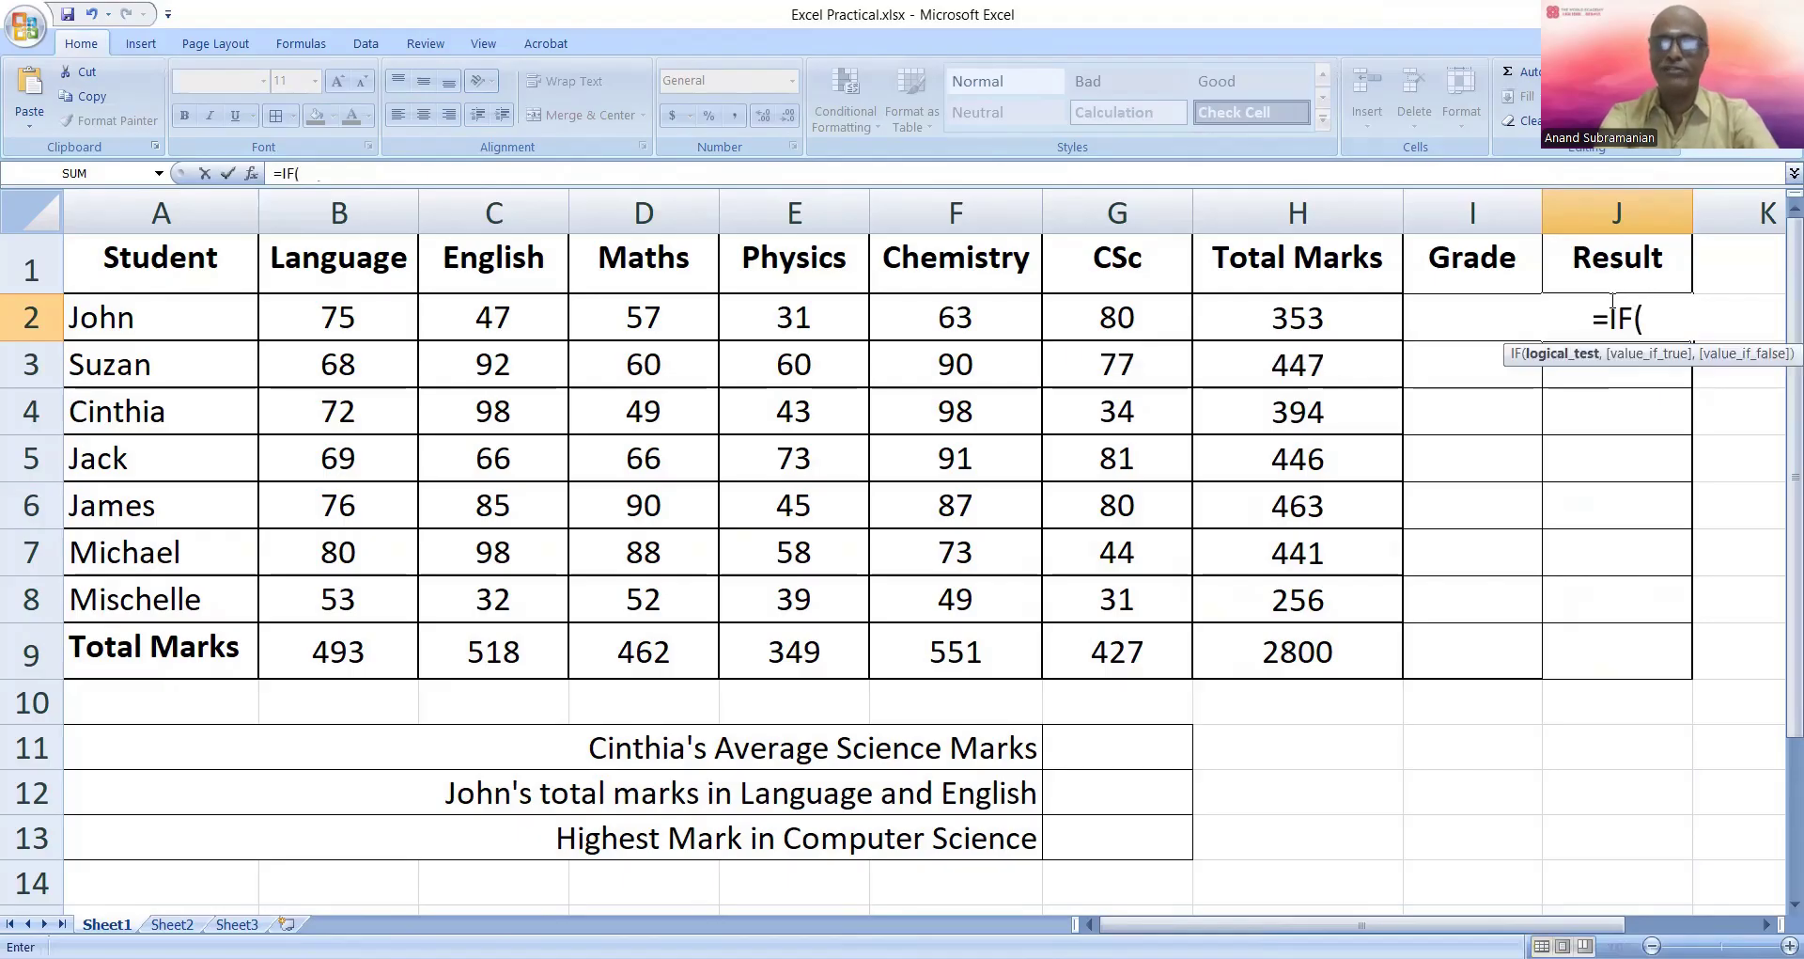
{"action": "type", "text": "h2/6"}
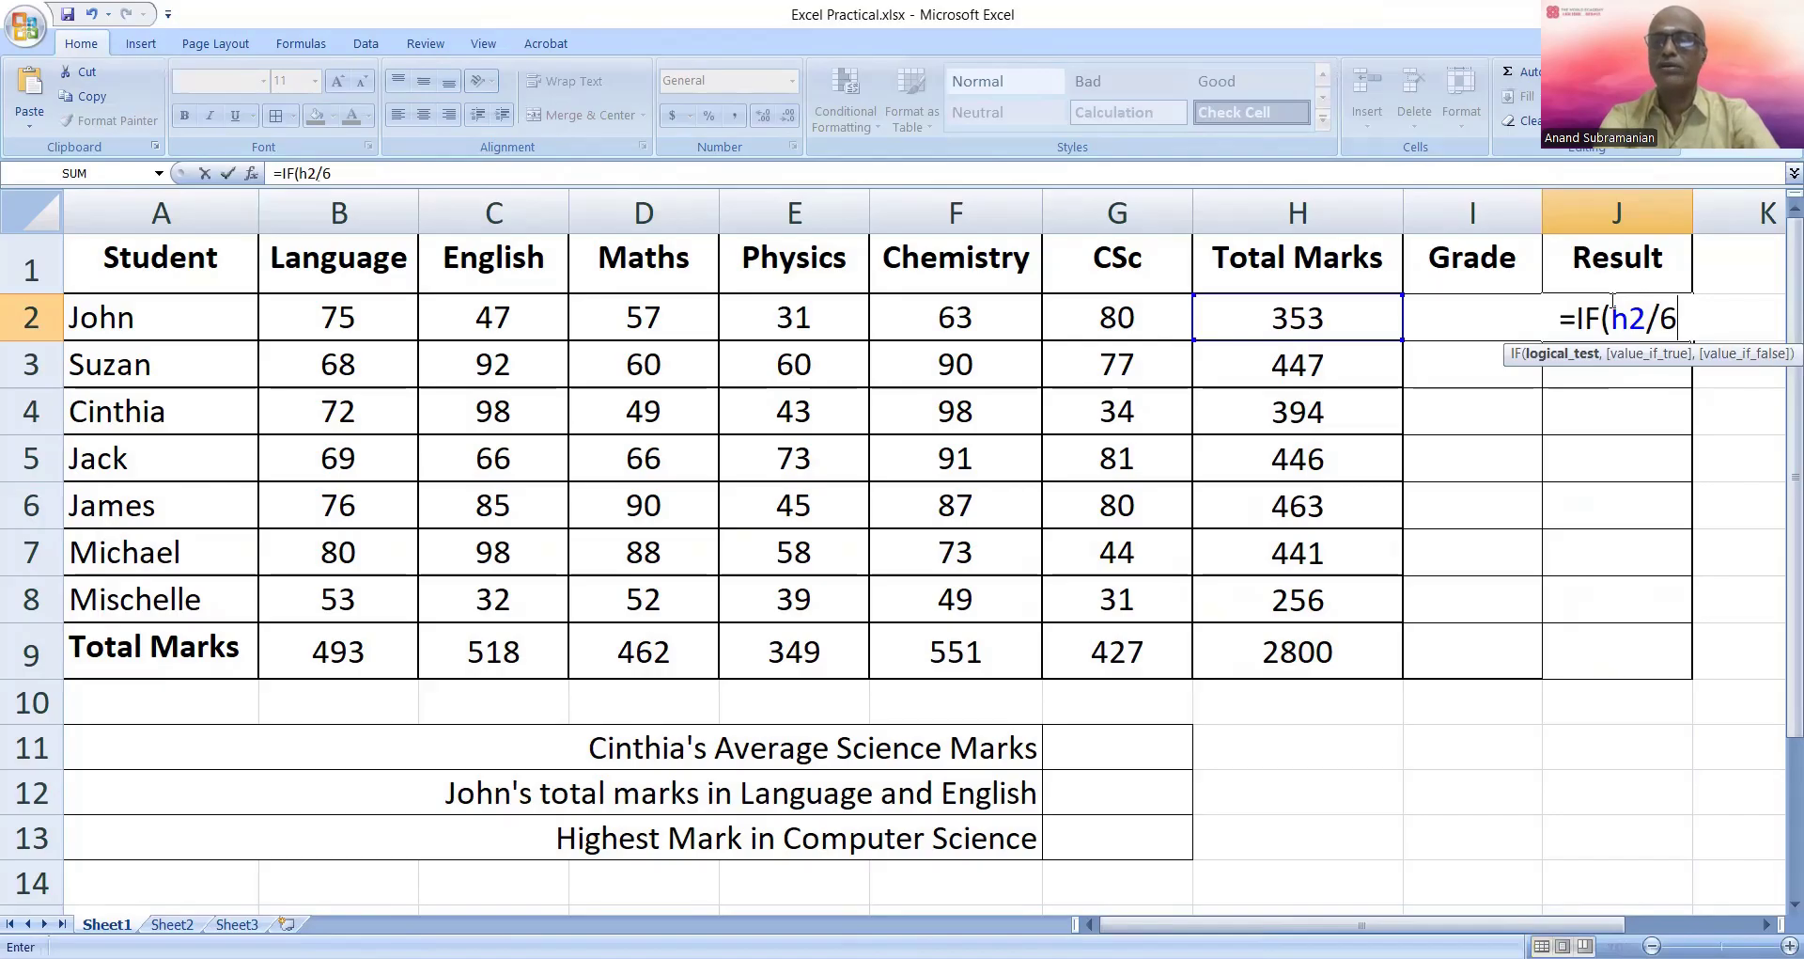
{"action": "key", "text": "BackSpace"}
{"action": "key", "text": "BackSpace"}
{"action": "key", "text": "BackSpace"}
{"action": "key", "text": "BackSpace"}
{"action": "key", "text": "BackSpace"}
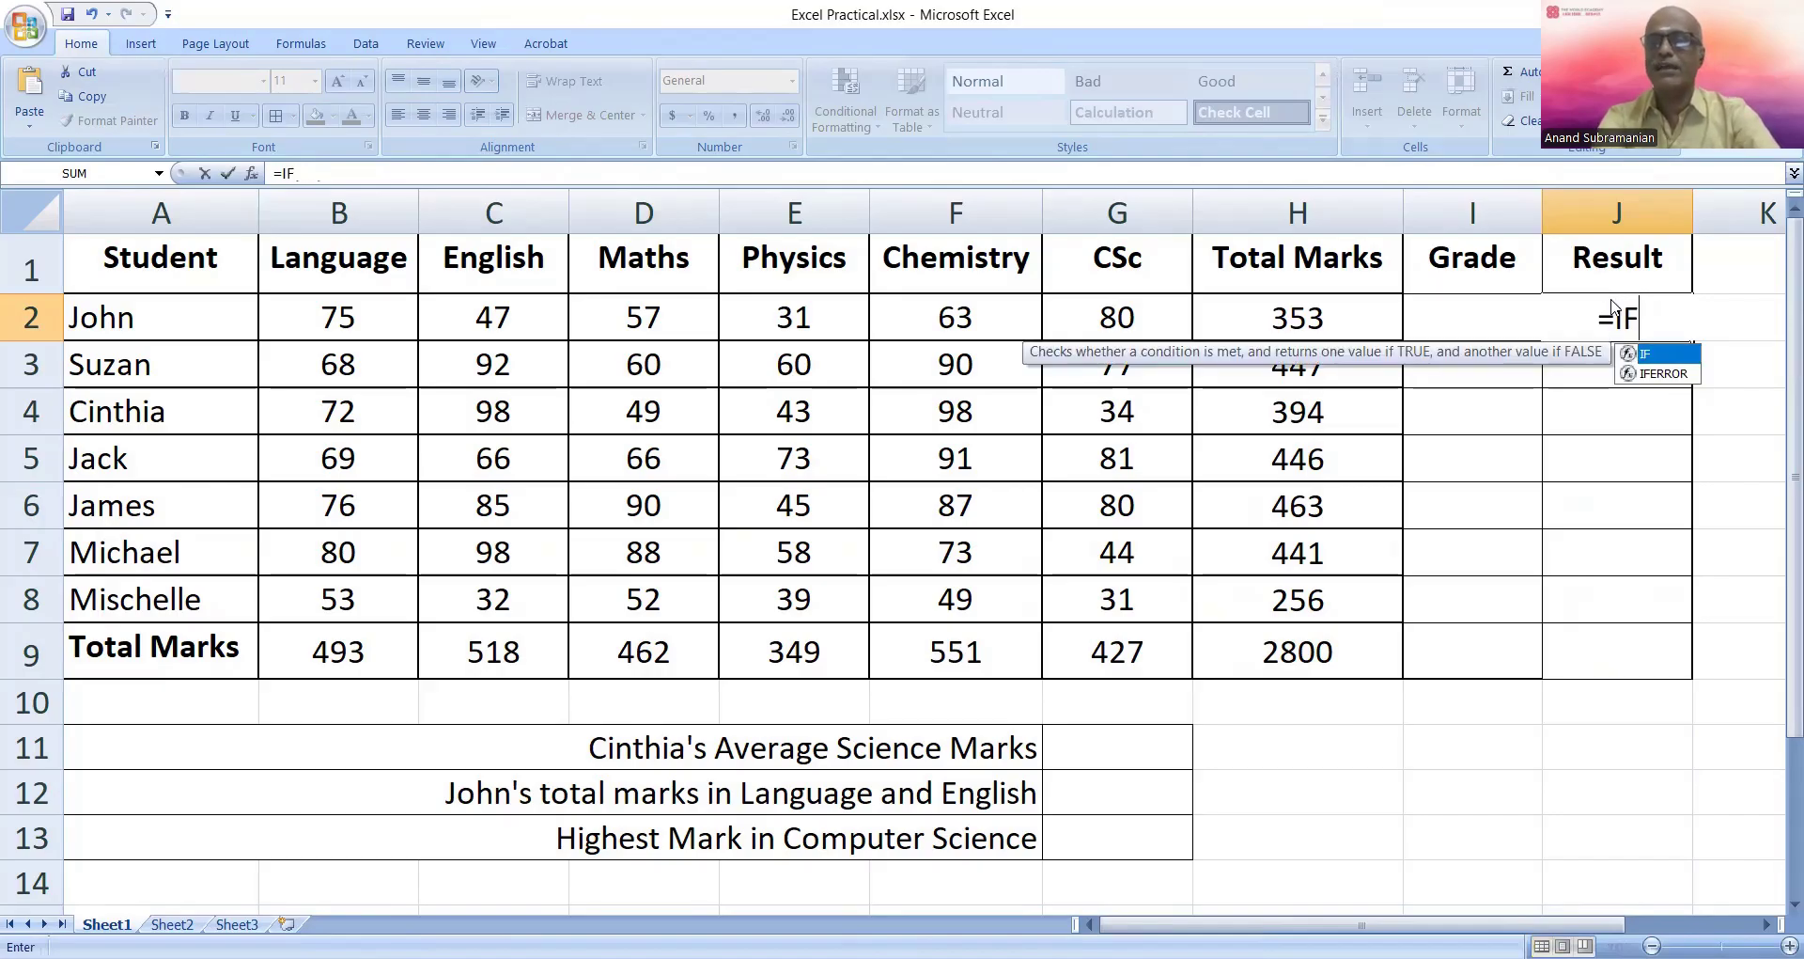
Enter the formula =If(Average(B2:G2)>=50, "PASS", "FAIL") in J2 for the first student's result
{"action": "type", "text": "(Average("}
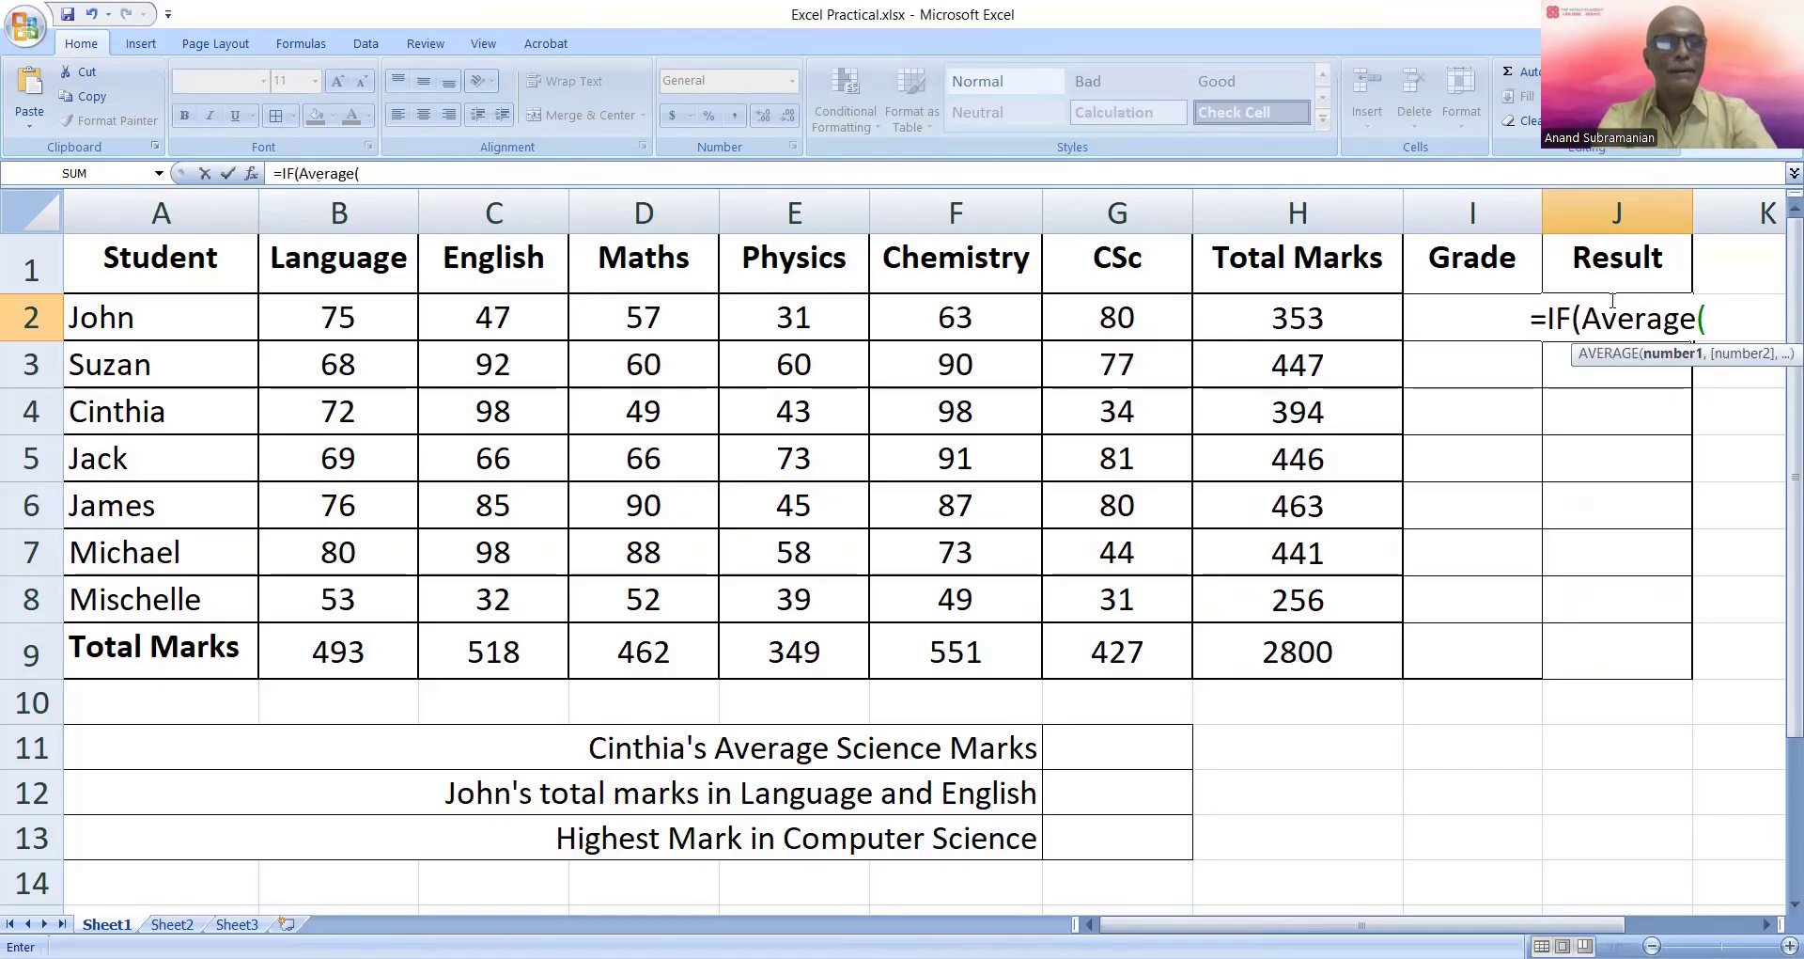
{"action": "type", "text": "b2:g2)"}
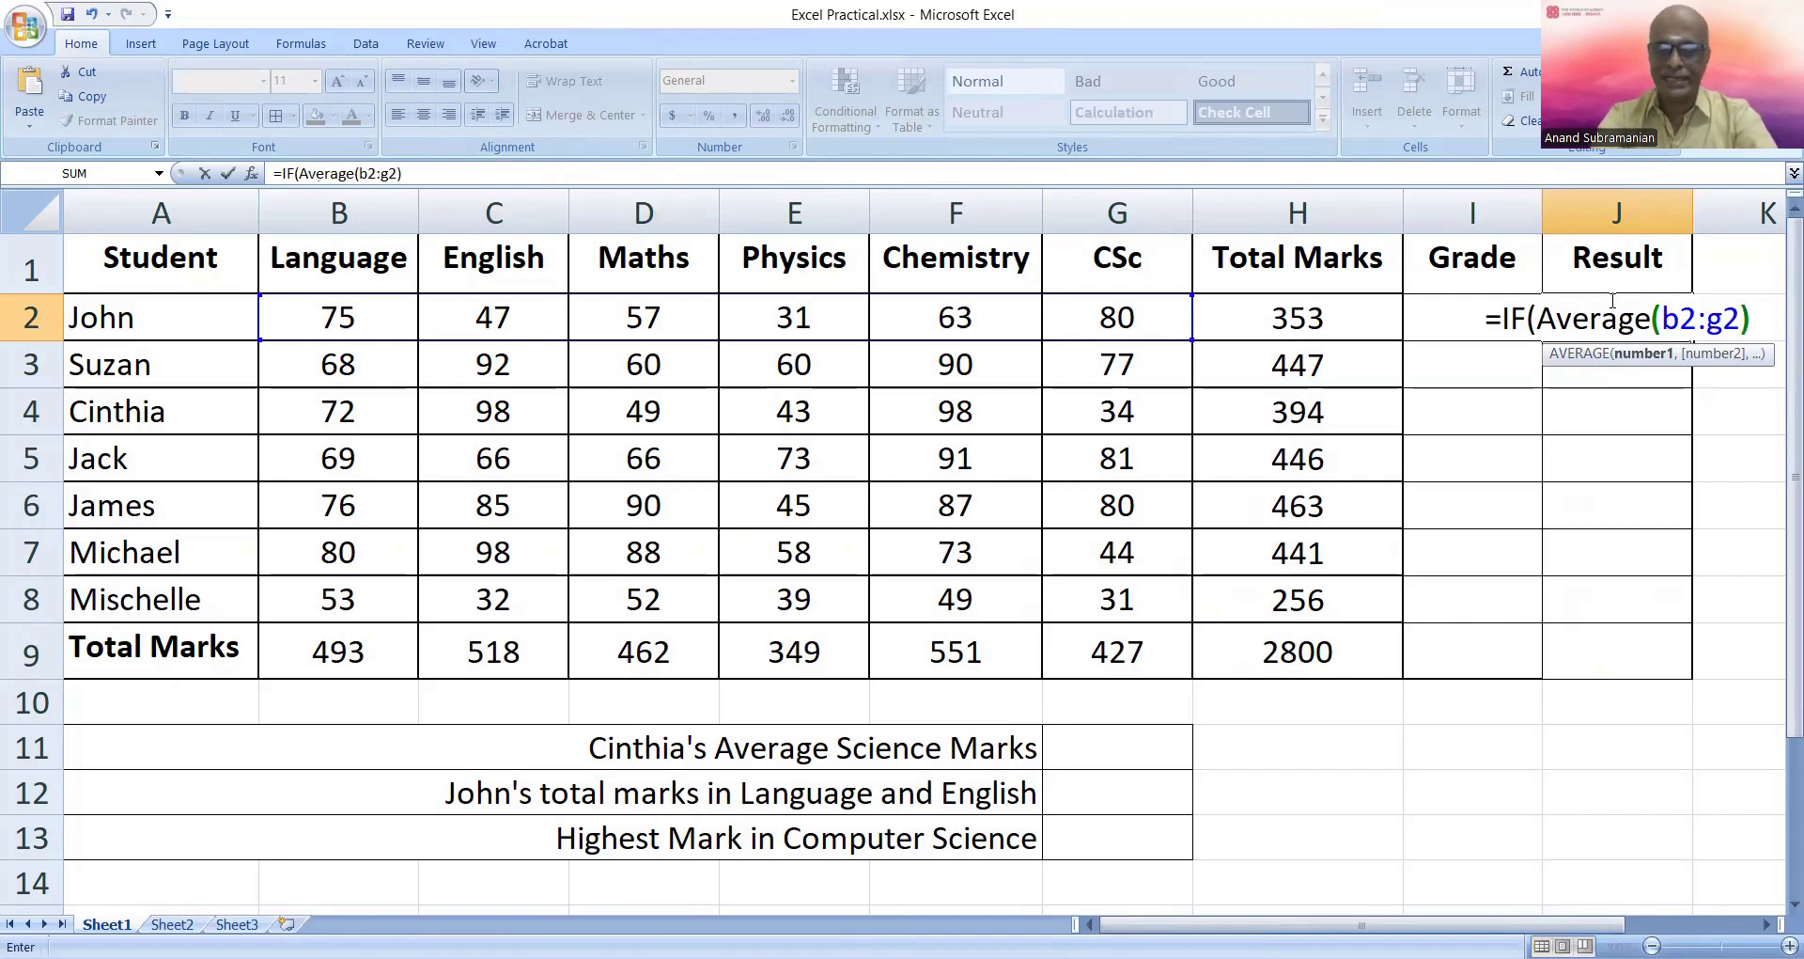
{"action": "type", "text": ">="}
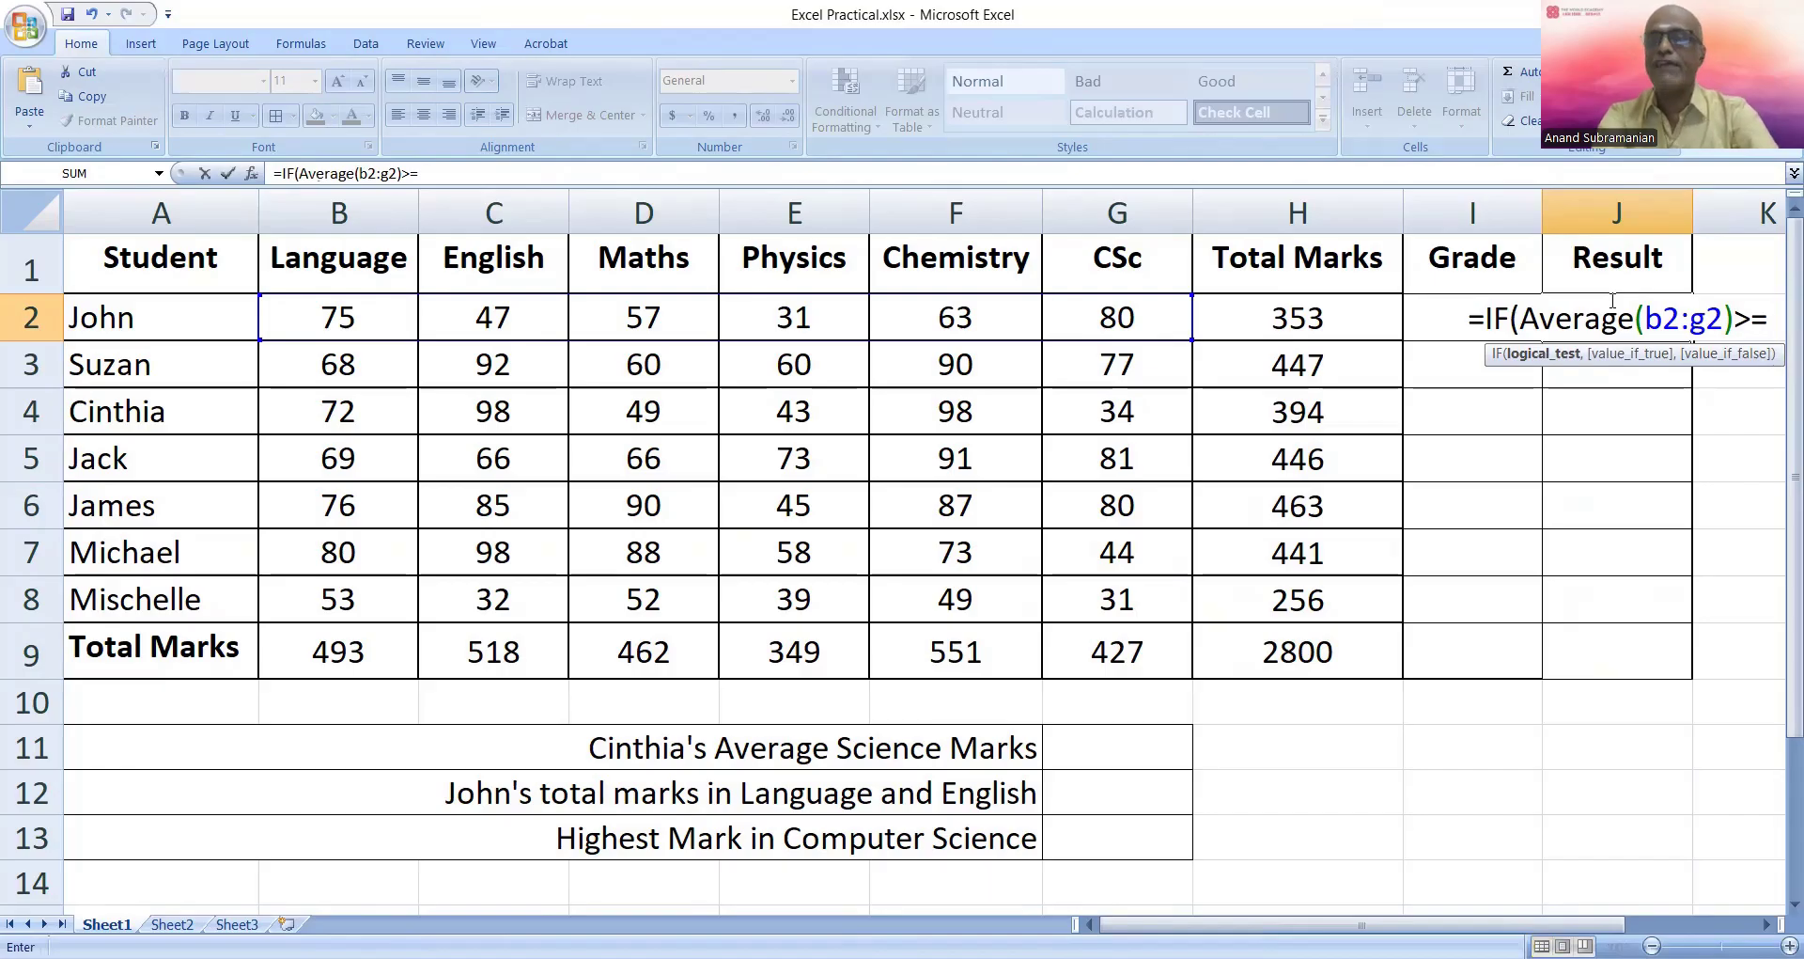
{"action": "type", "text": "50"}
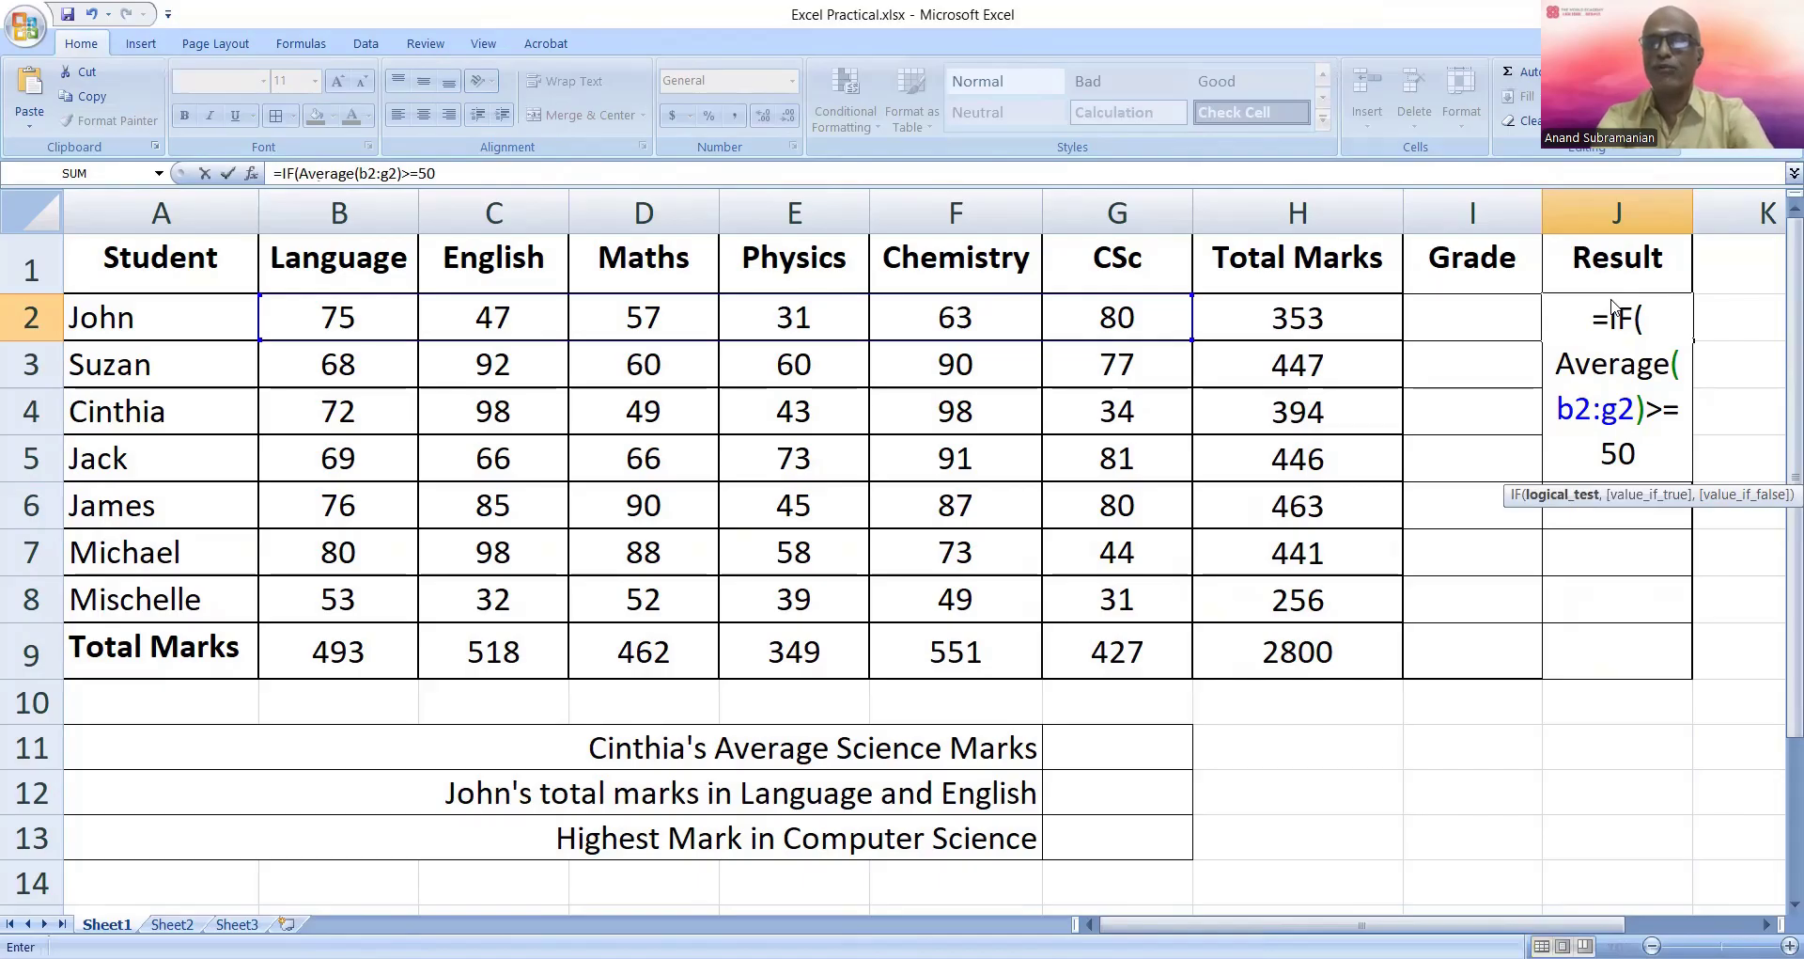
{"action": "type", "text": ", \"Pass\","}
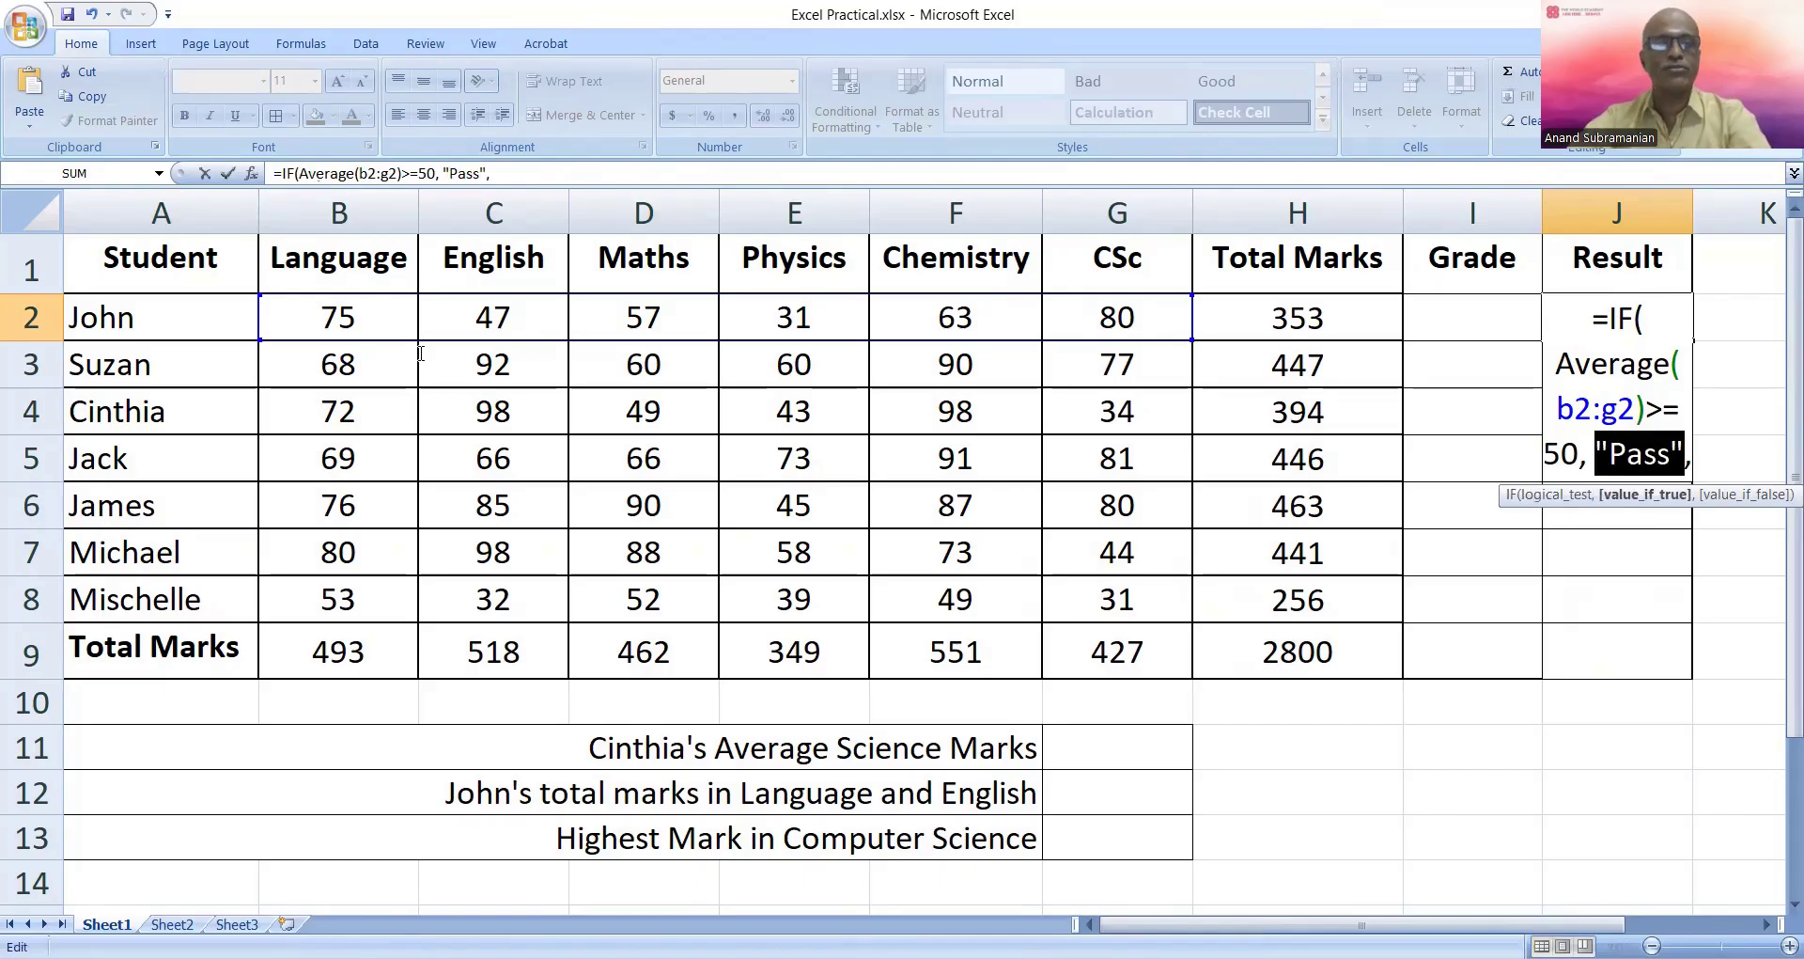
{"action": "key", "text": "alt+Tab"}
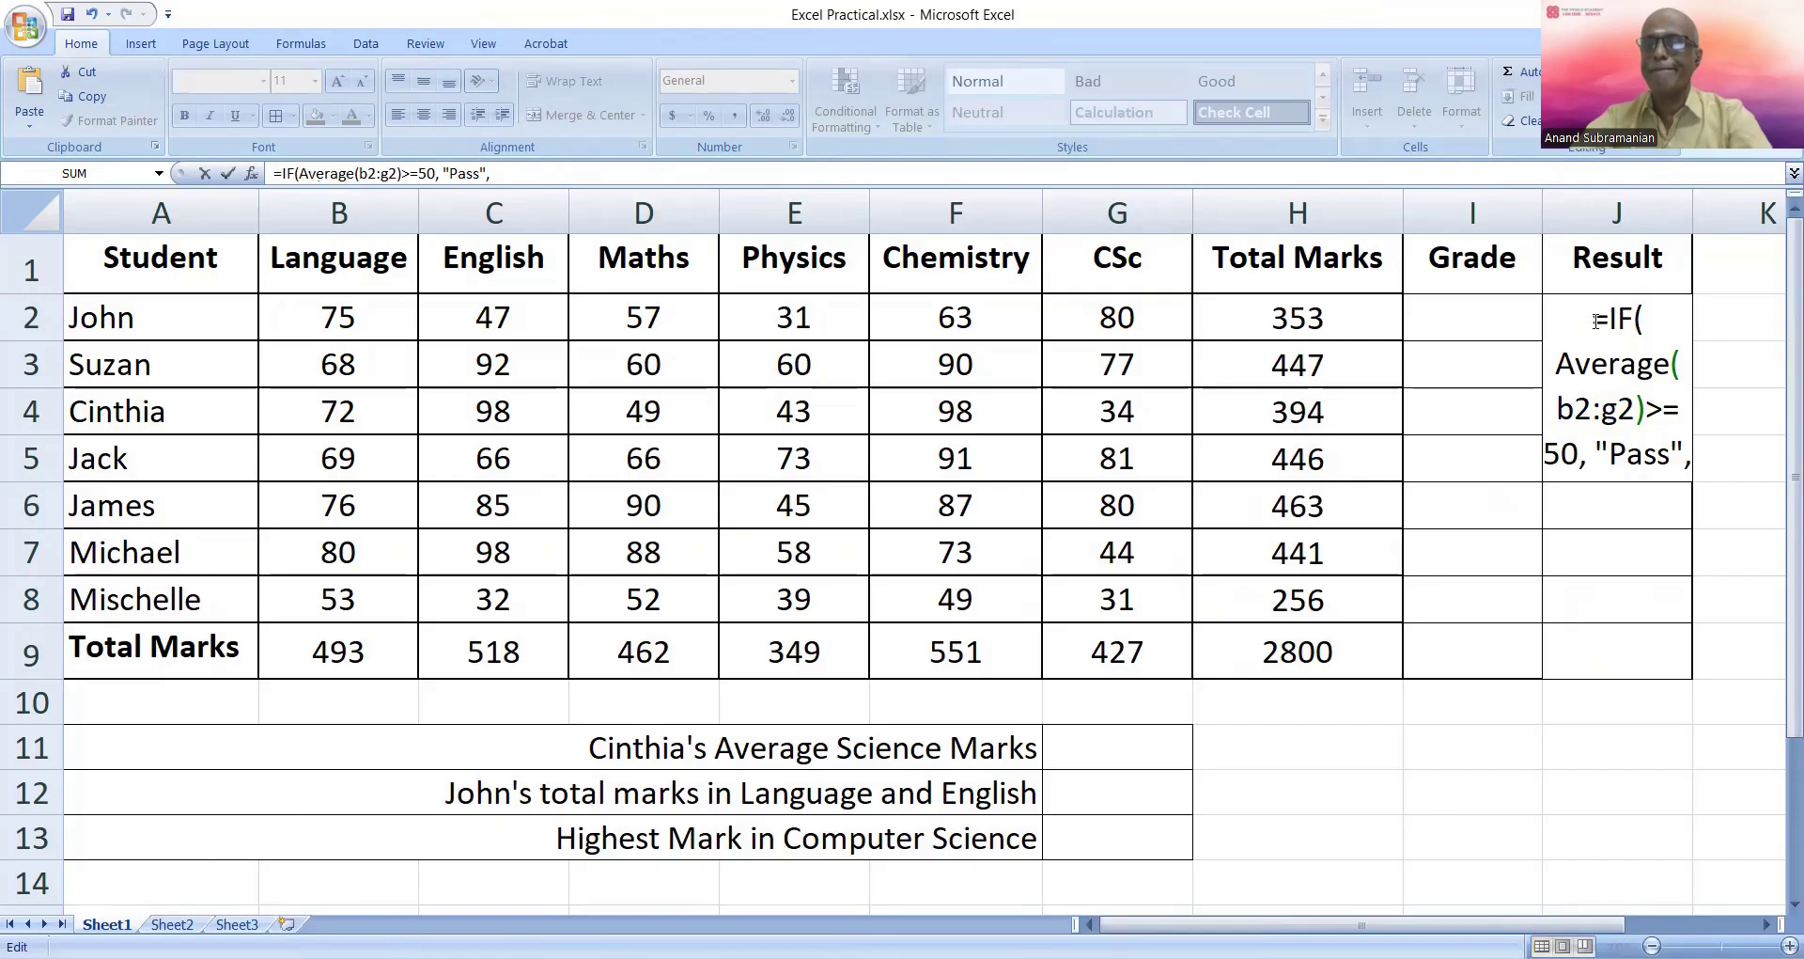
{"action": "left_click_drag", "start_coordinate": [1597, 322], "coordinate": [1701, 477]}
{"action": "type", "text": "=If(Average(B2:G2)>=50, \"PASS\", \"FAIL\")"}
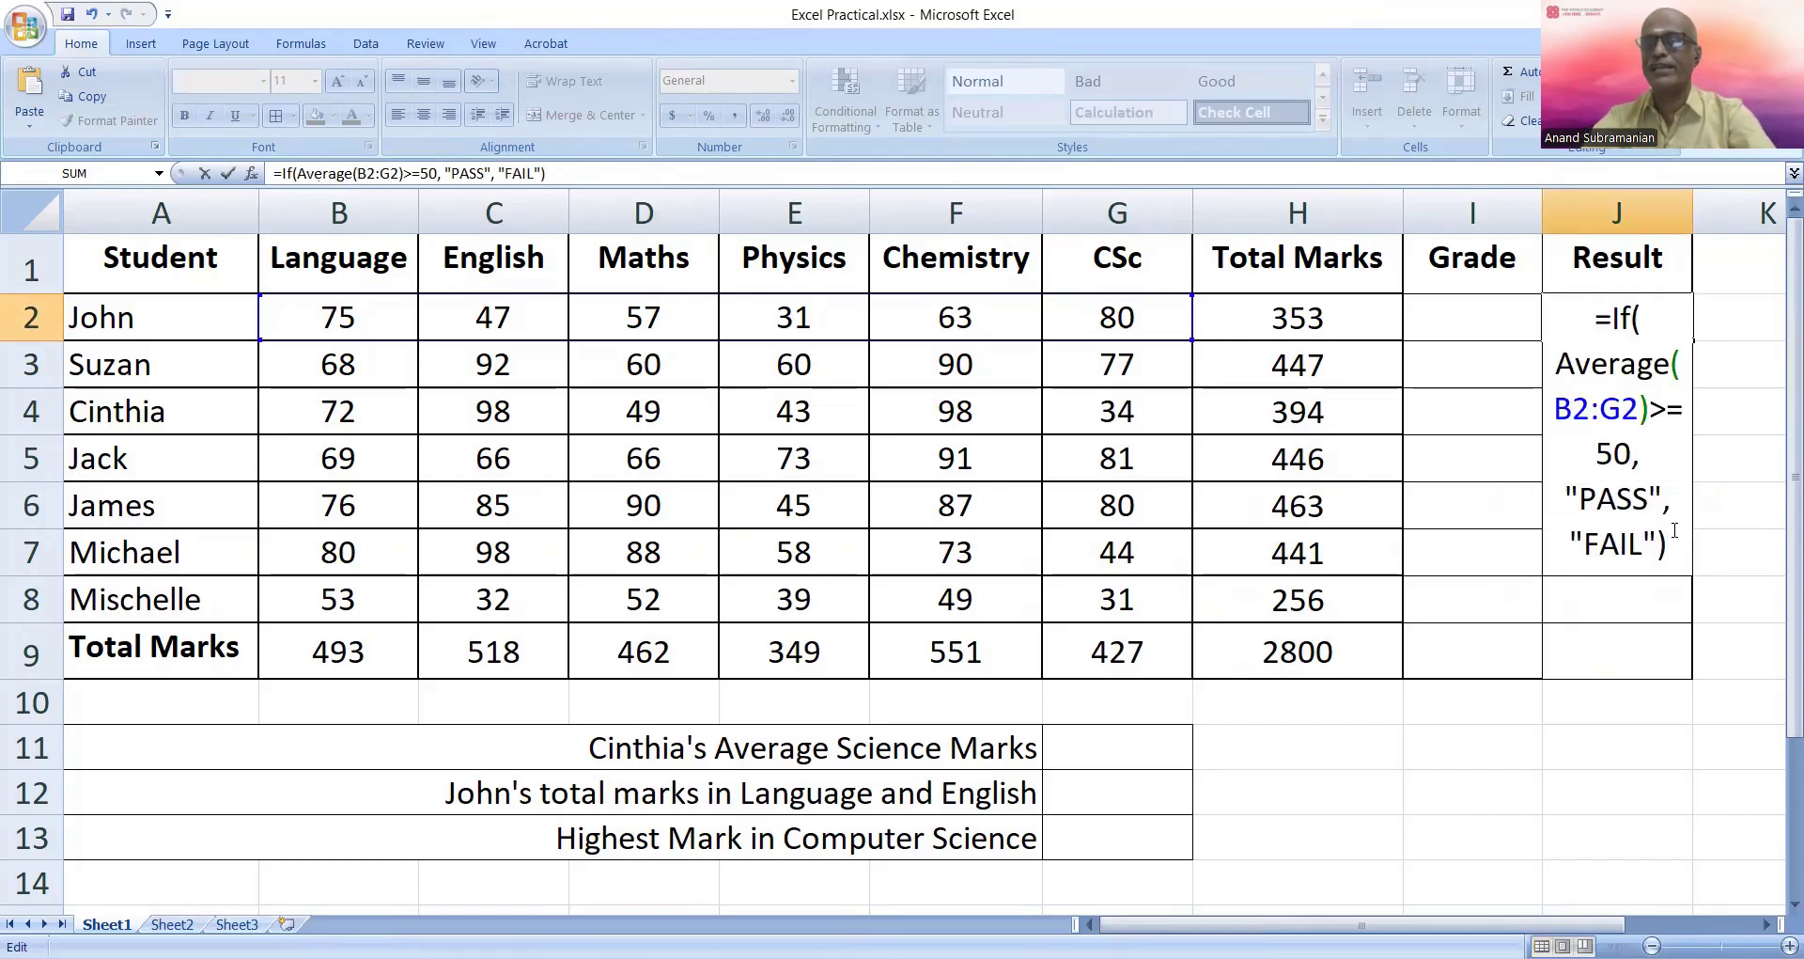
{"action": "key", "text": "Return"}
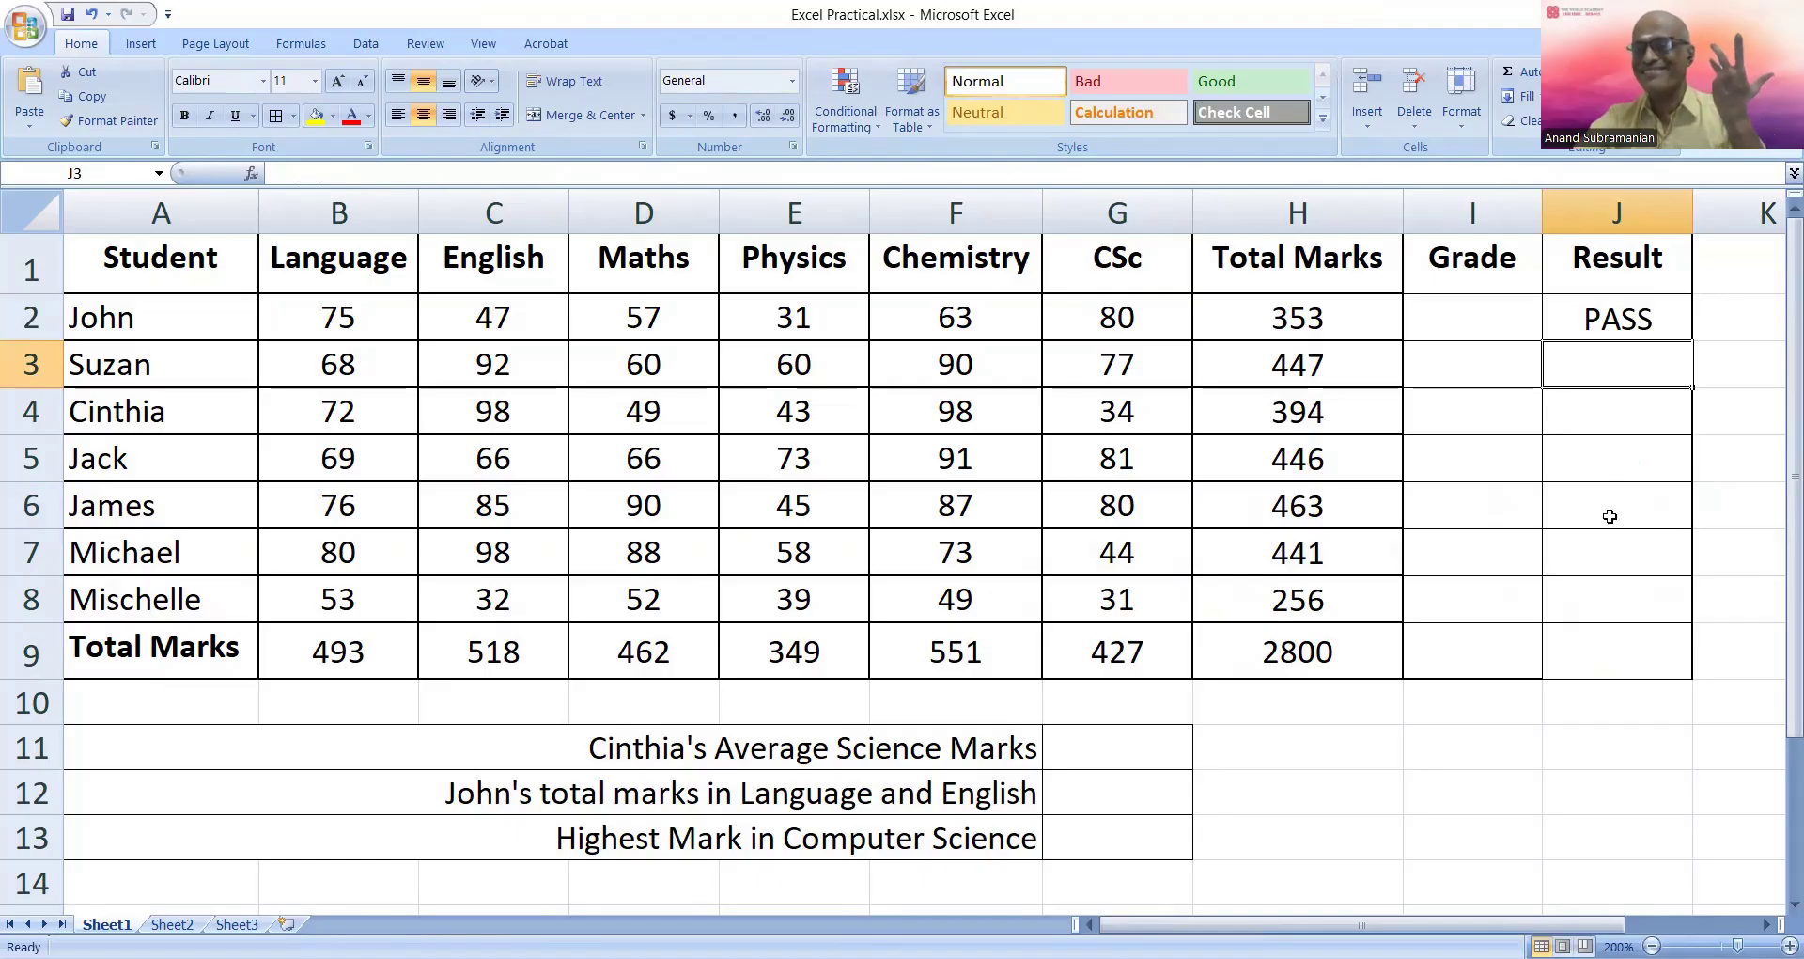
Fill the Result formula from J2 down to J8 for the remaining students
{"action": "left_click", "coordinate": [1607, 315]}
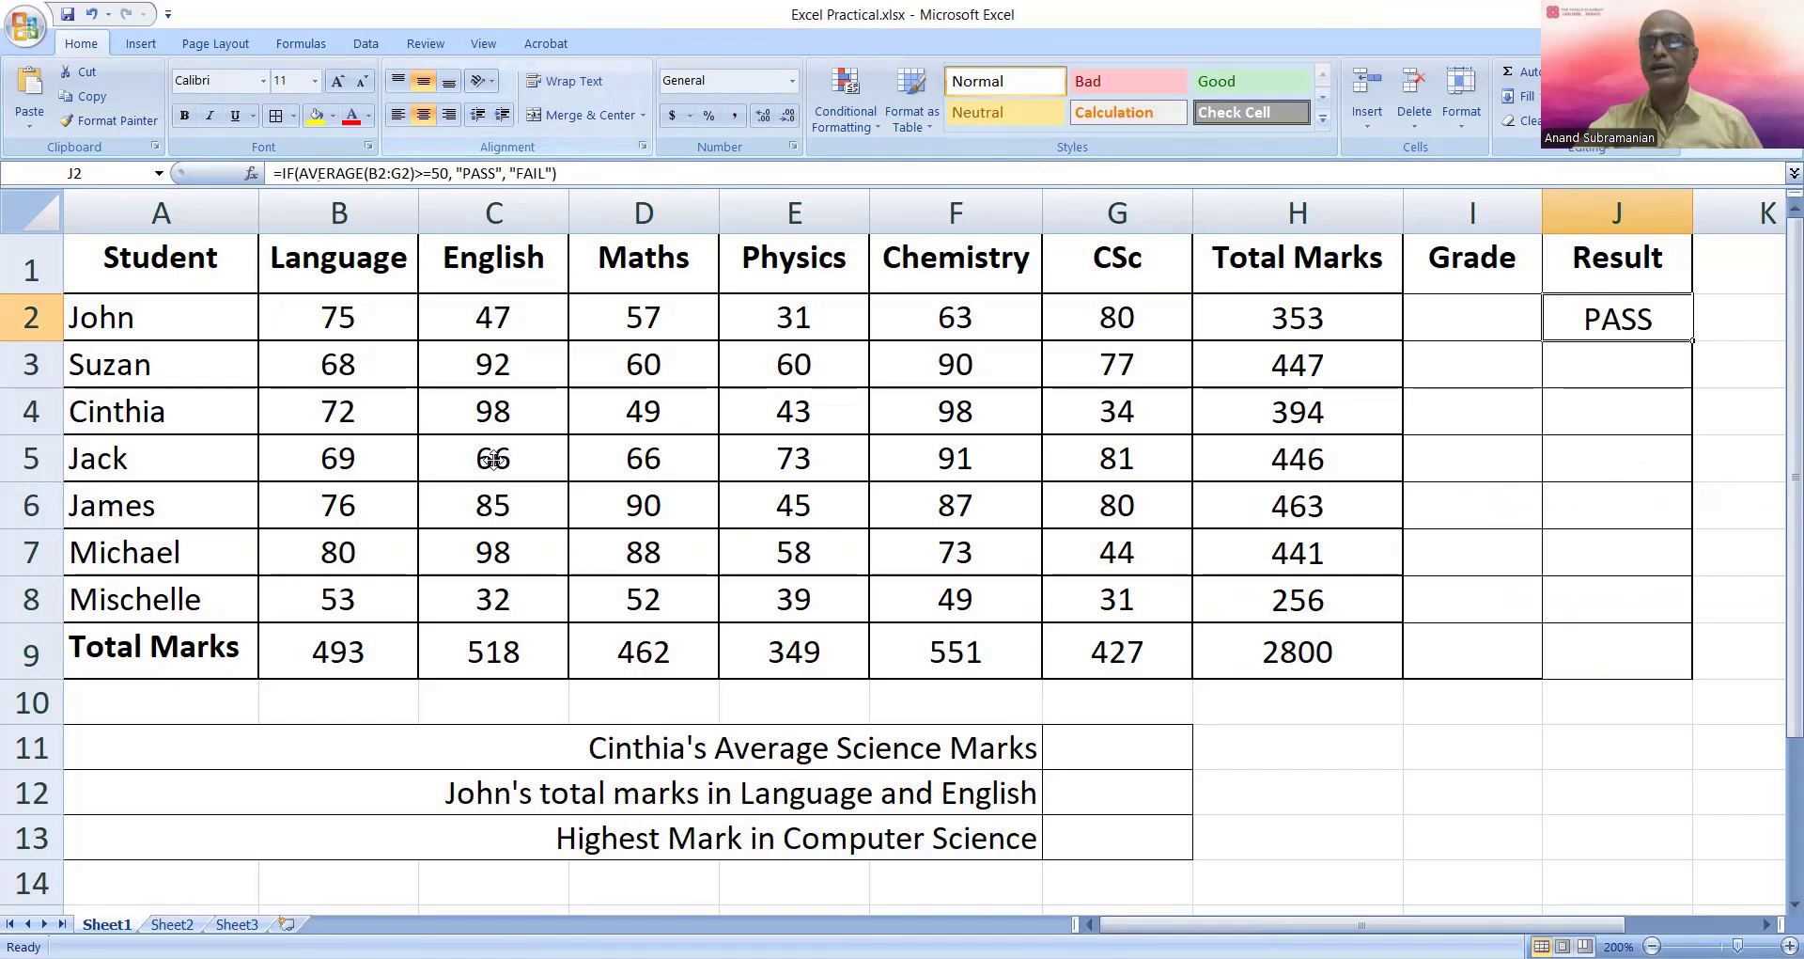
{"action": "left_click", "coordinate": [1217, 418]}
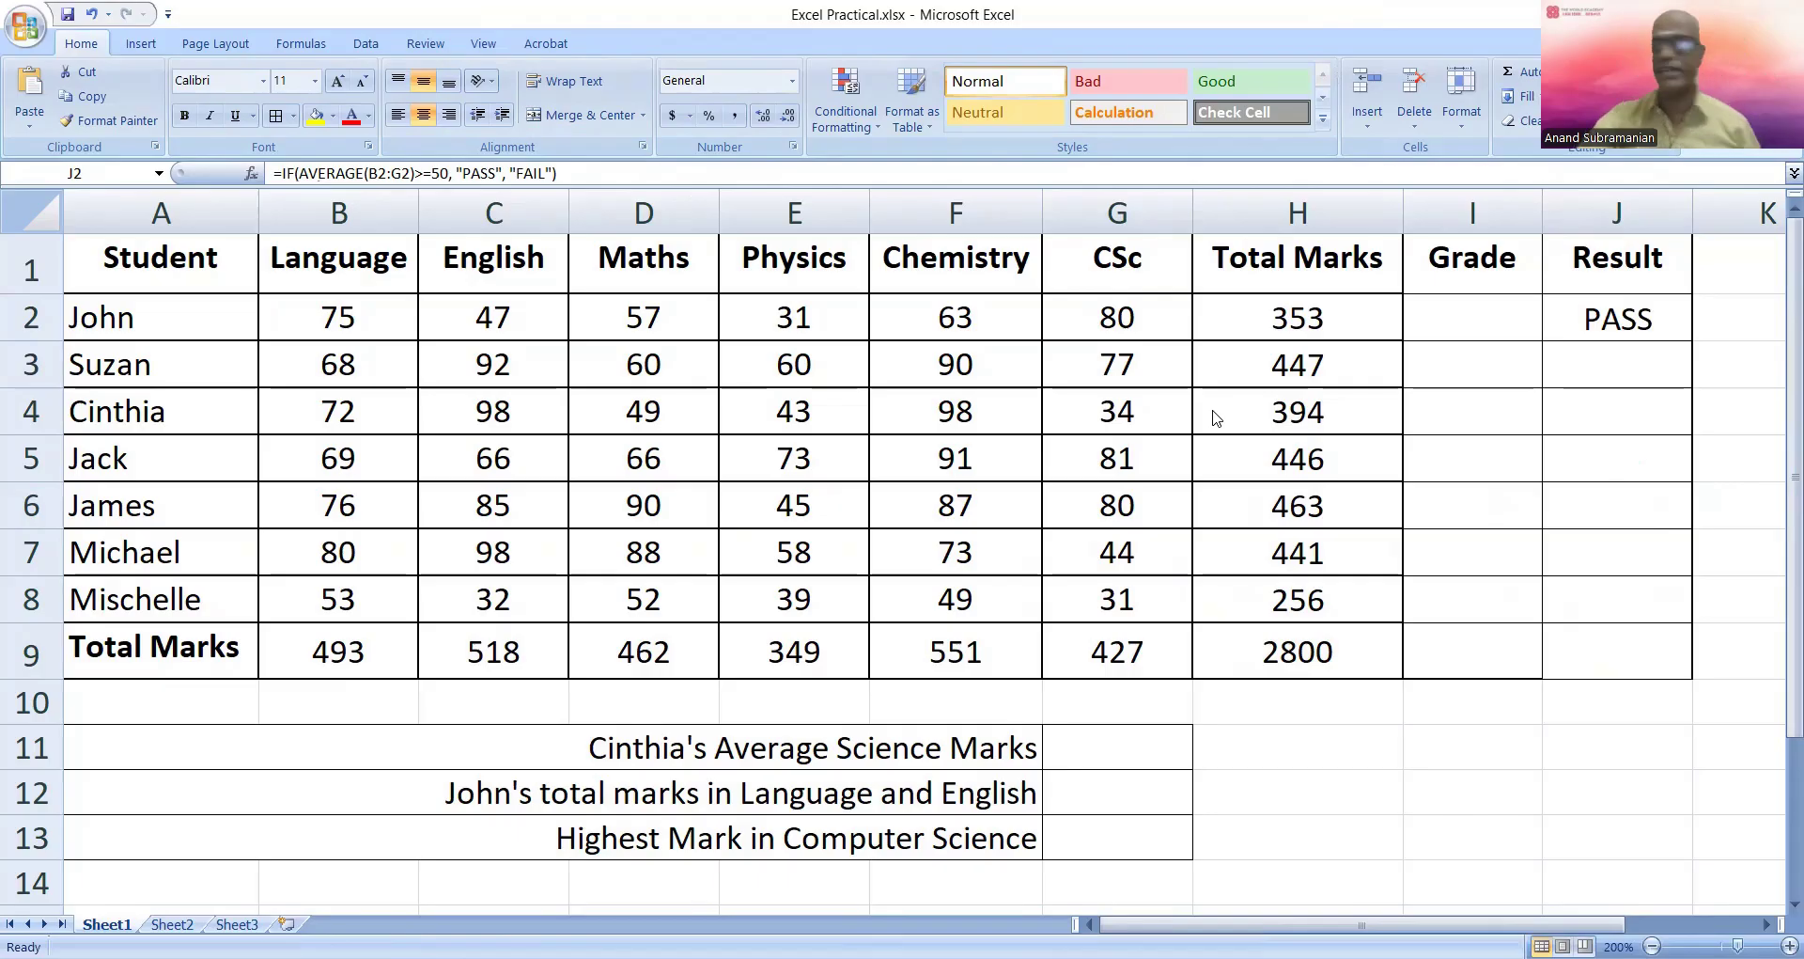
{"action": "left_click", "coordinate": [1632, 317]}
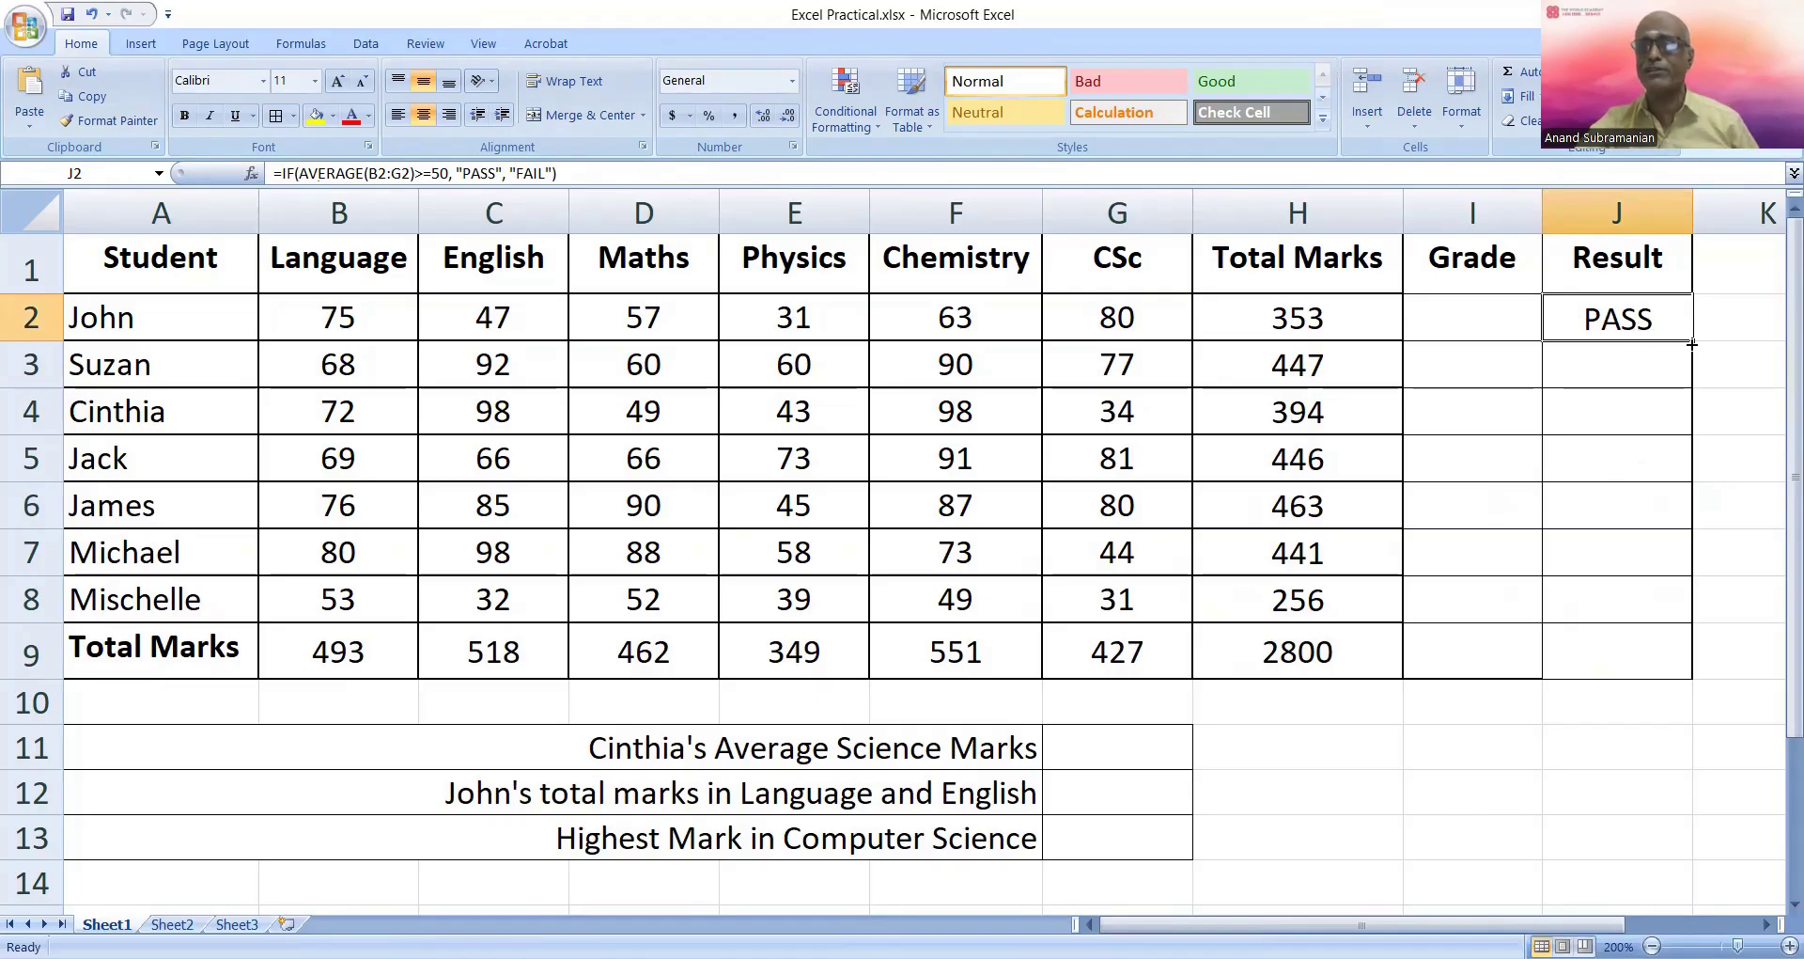
{"action": "left_click_drag", "start_coordinate": [1693, 344], "coordinate": [1636, 571]}
{"action": "scroll", "coordinate": [1353, 534], "scroll_direction": "down", "scroll_amount": 2}
{"action": "scroll", "coordinate": [1343, 531], "scroll_direction": "up", "scroll_amount": 1}
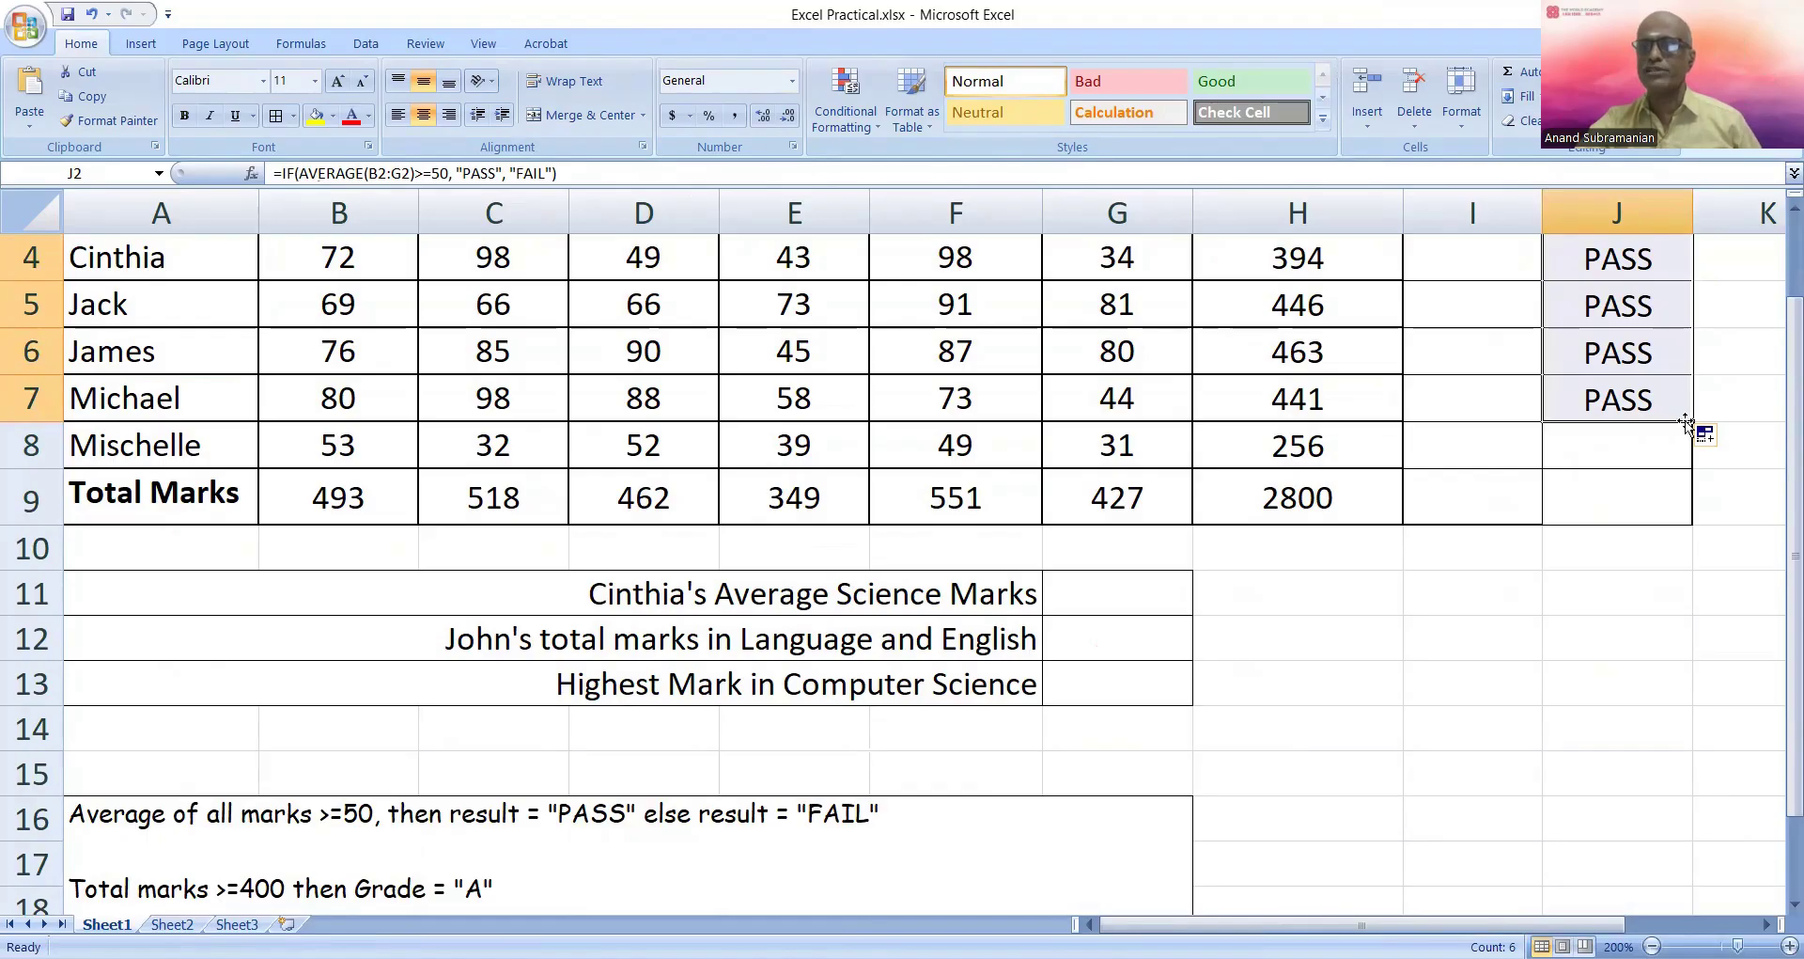
{"action": "left_click_drag", "start_coordinate": [1693, 422], "coordinate": [1689, 466]}
{"action": "left_click", "coordinate": [1625, 510]}
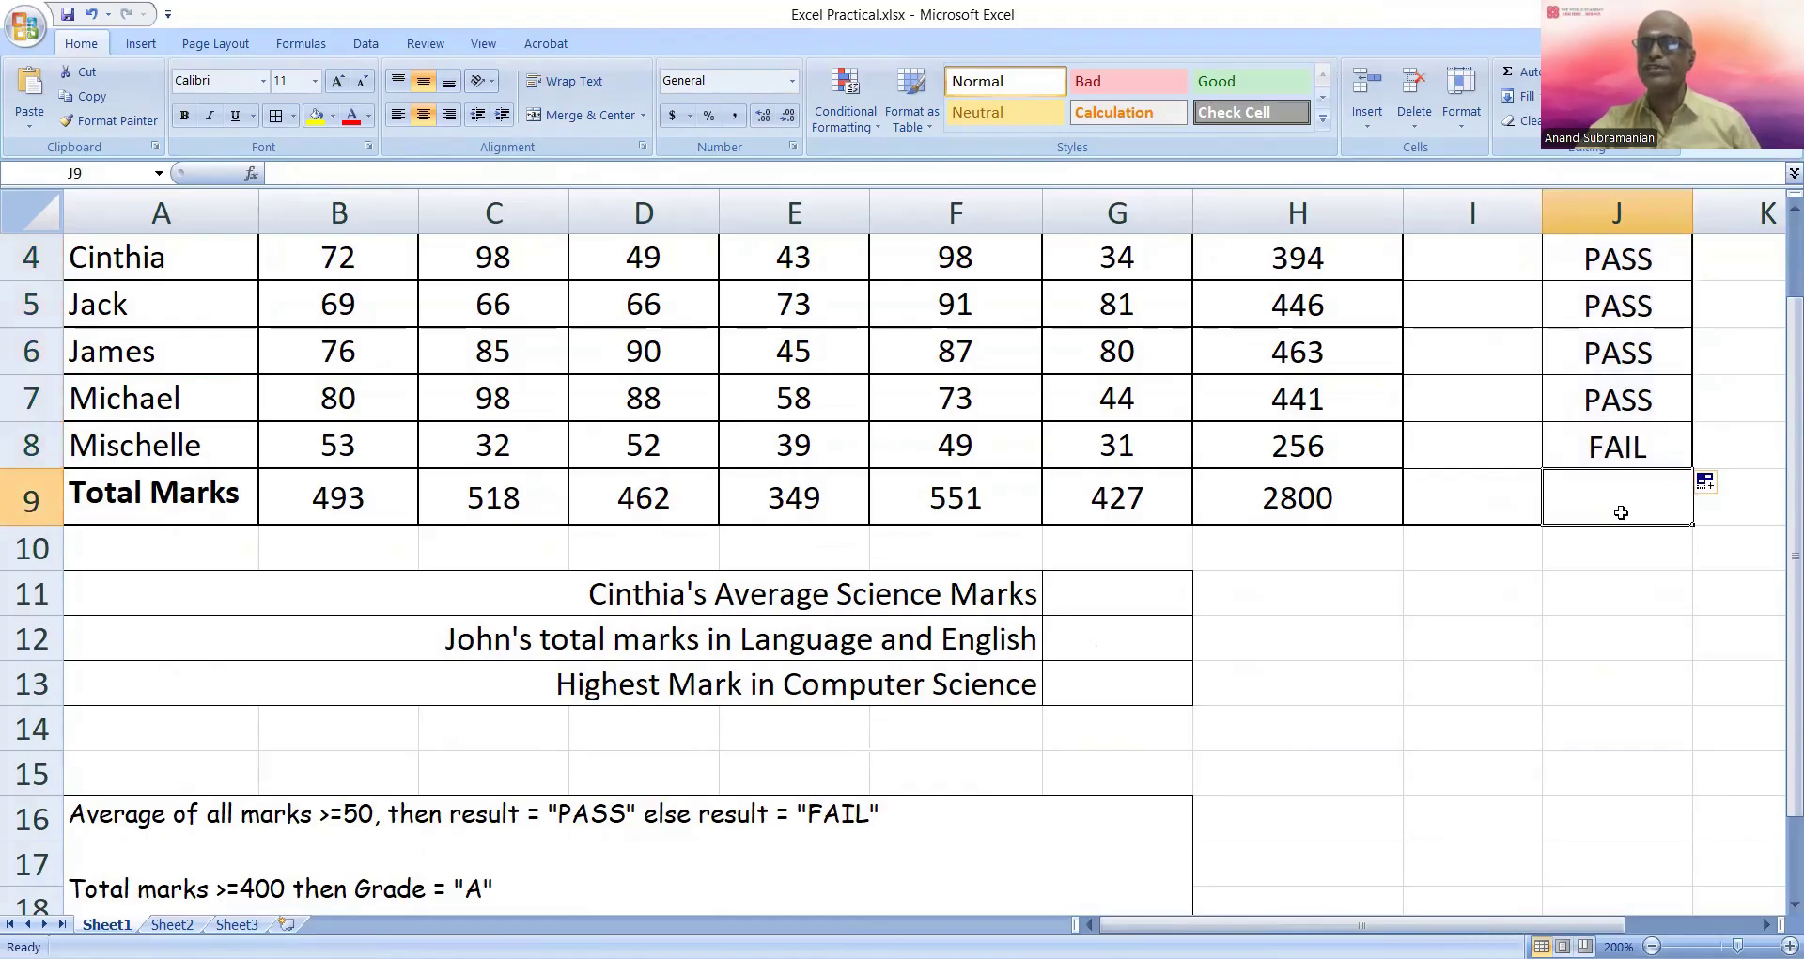
Review the result and grade criteria below the table against the students' total marks
{"action": "scroll", "coordinate": [1315, 506], "scroll_direction": "up", "scroll_amount": 1}
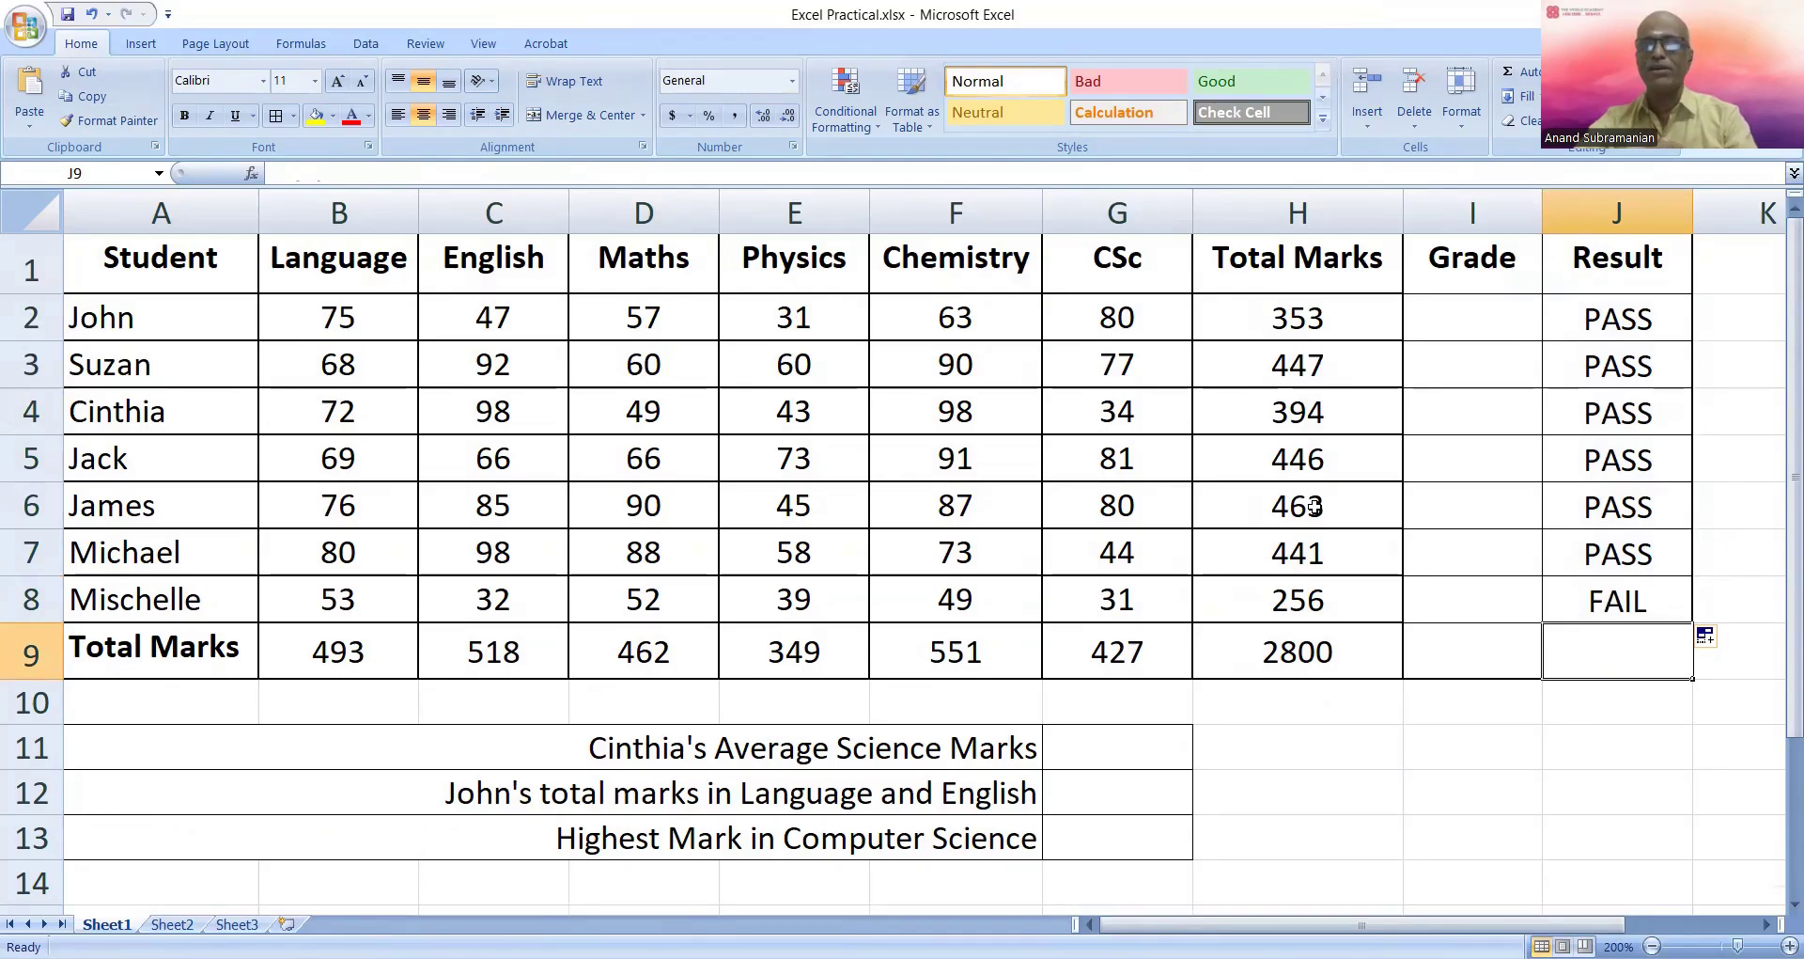
{"action": "scroll", "coordinate": [1315, 506], "scroll_direction": "down", "scroll_amount": 1}
{"action": "scroll", "coordinate": [1313, 506], "scroll_direction": "up", "scroll_amount": 1}
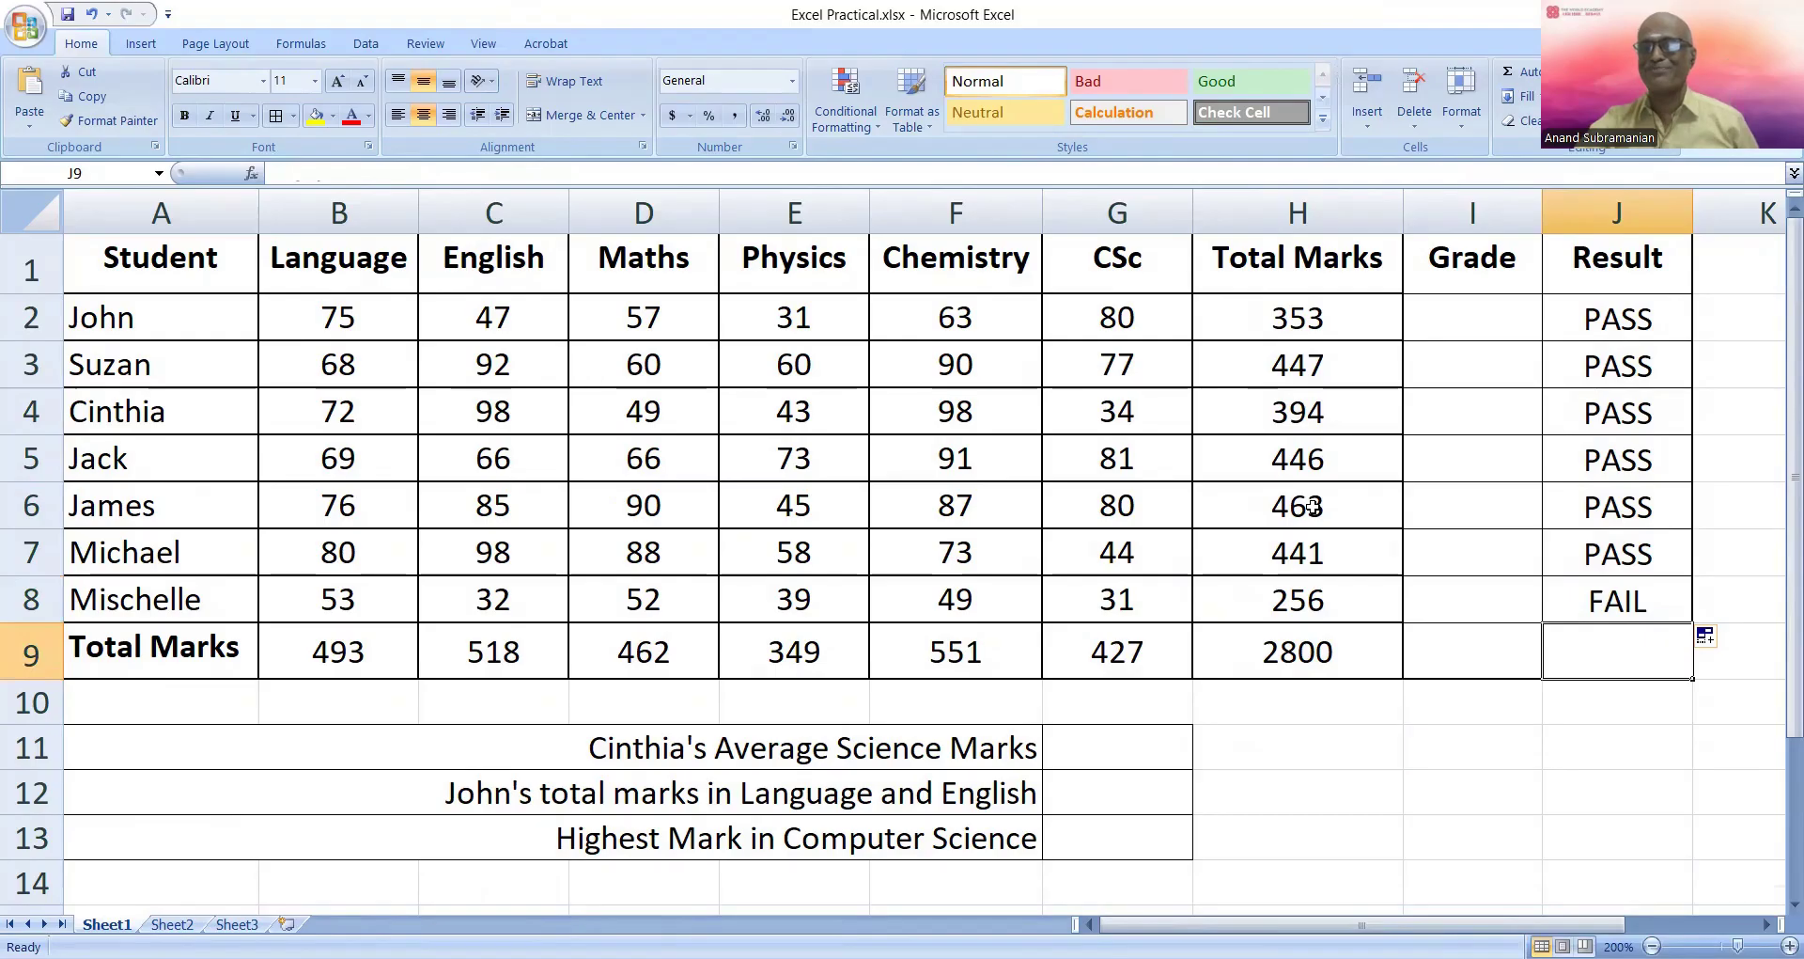
{"action": "scroll", "coordinate": [1313, 506], "scroll_direction": "down", "scroll_amount": 1}
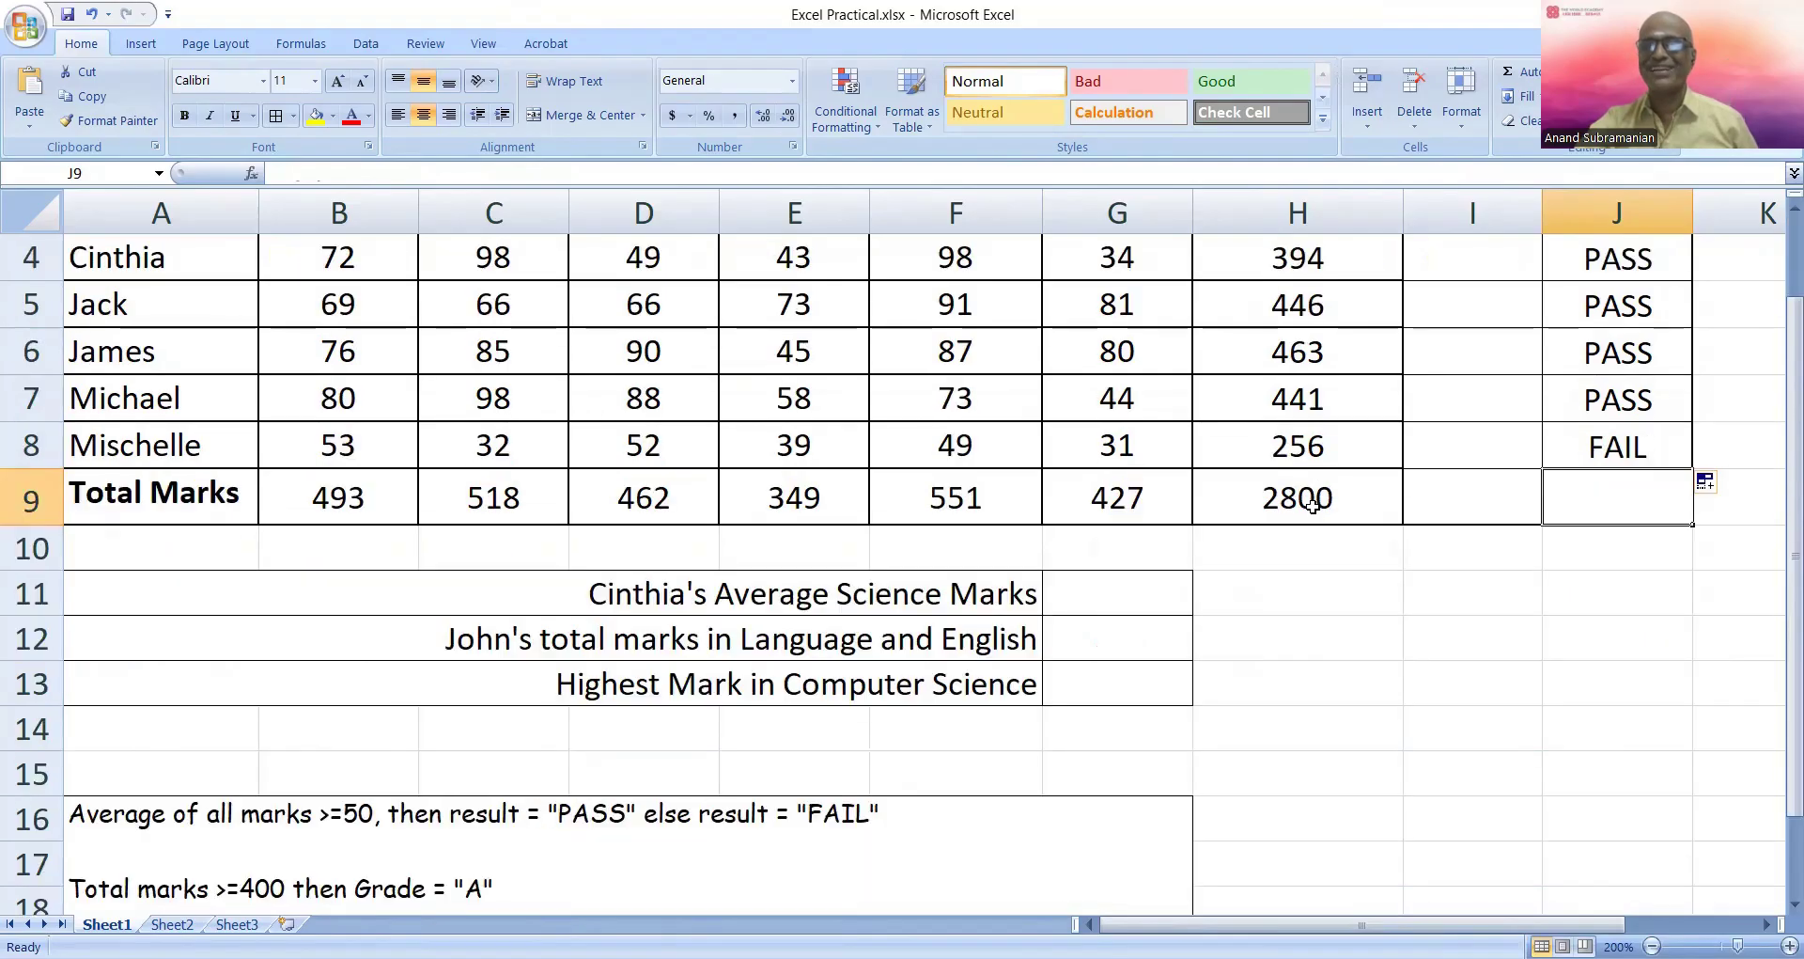
{"action": "left_click", "coordinate": [1339, 454]}
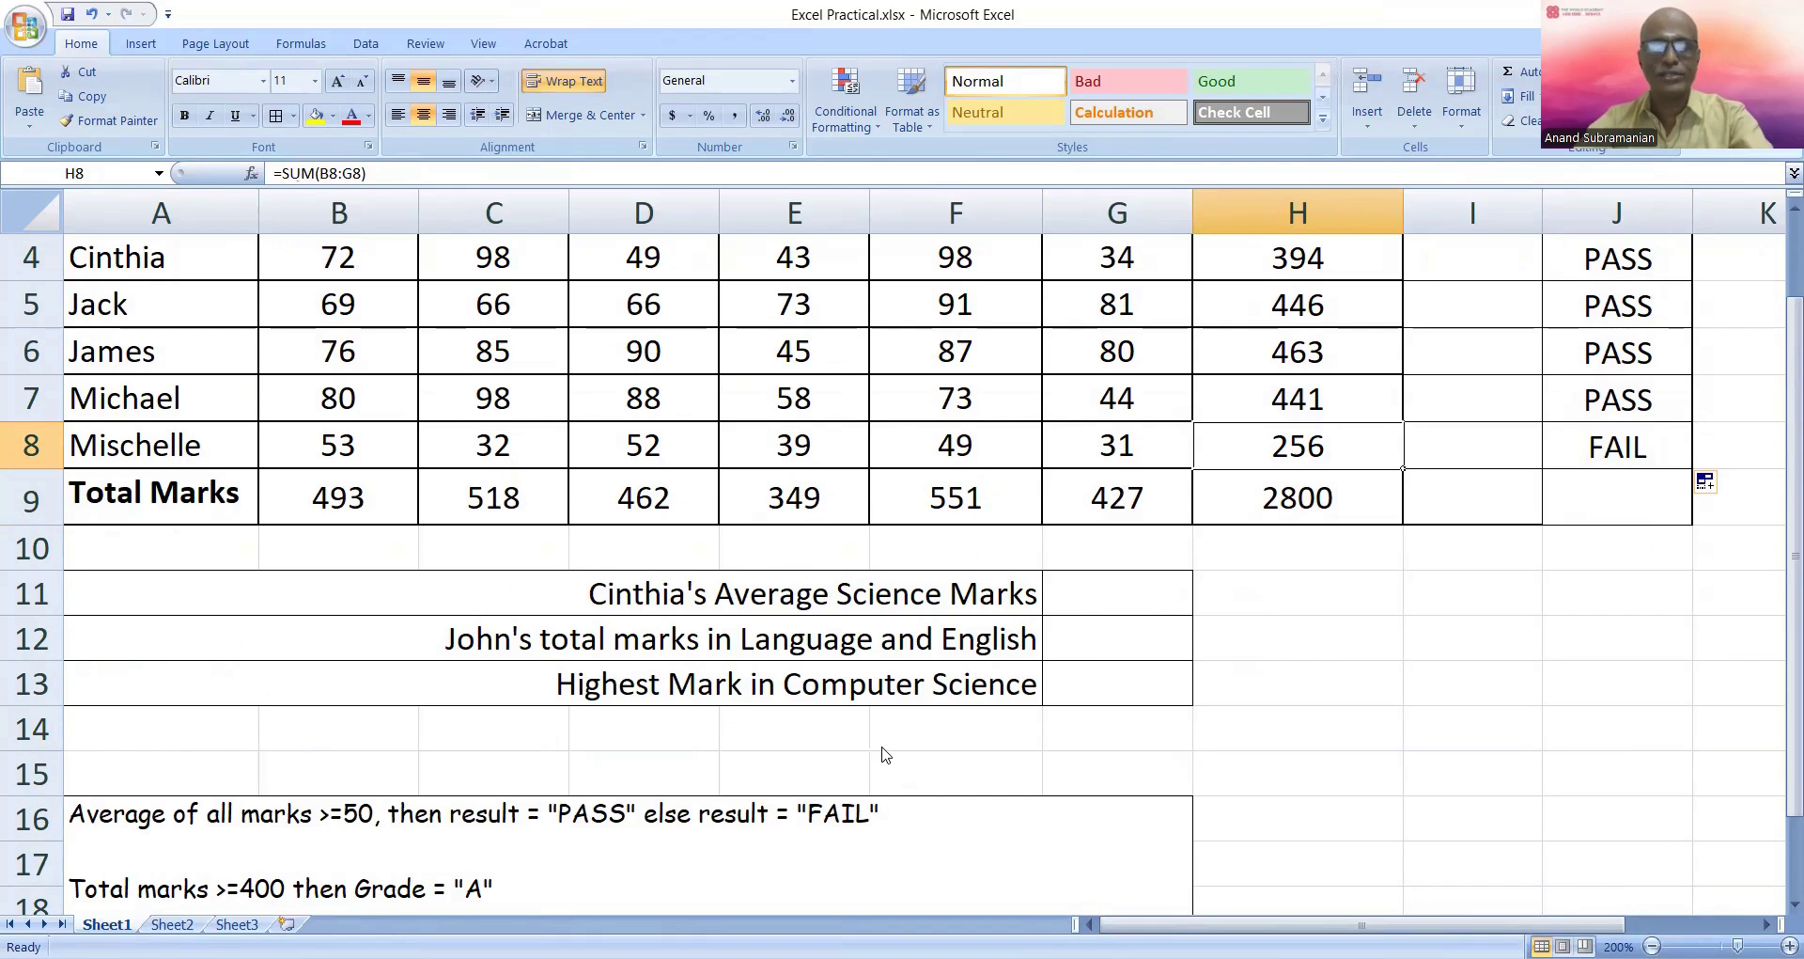
{"action": "left_click", "coordinate": [887, 754]}
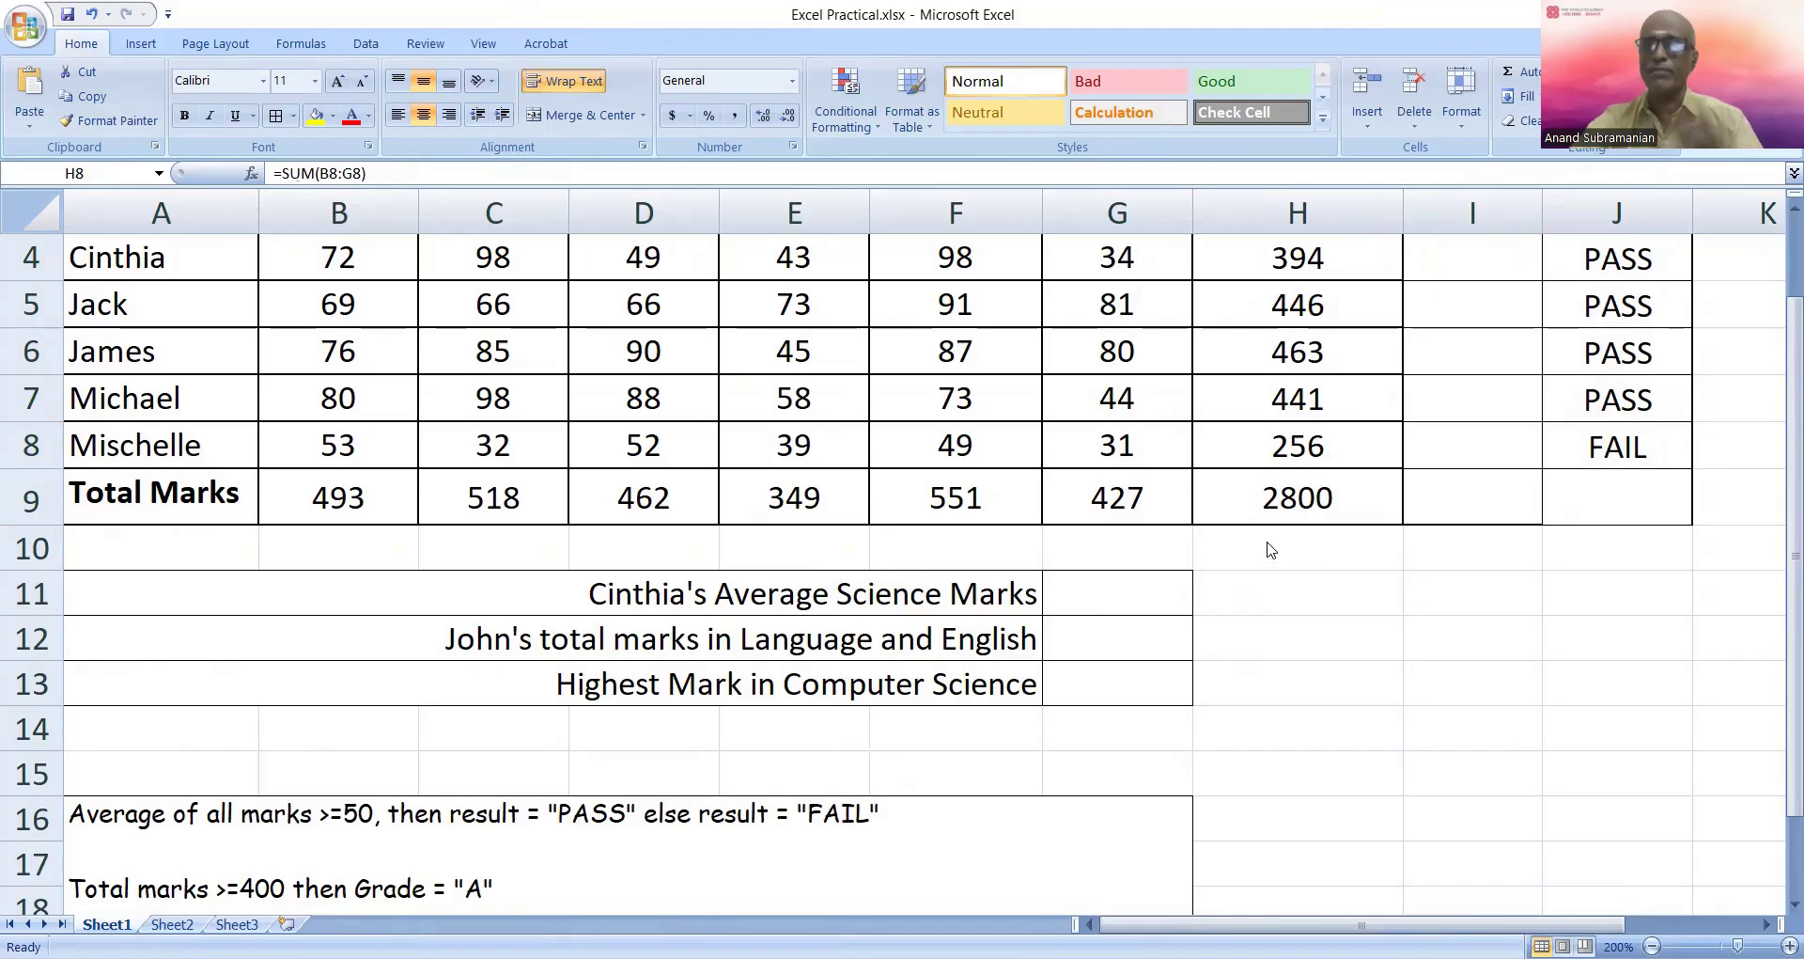
{"action": "scroll", "coordinate": [1293, 529], "scroll_direction": "up", "scroll_amount": 1}
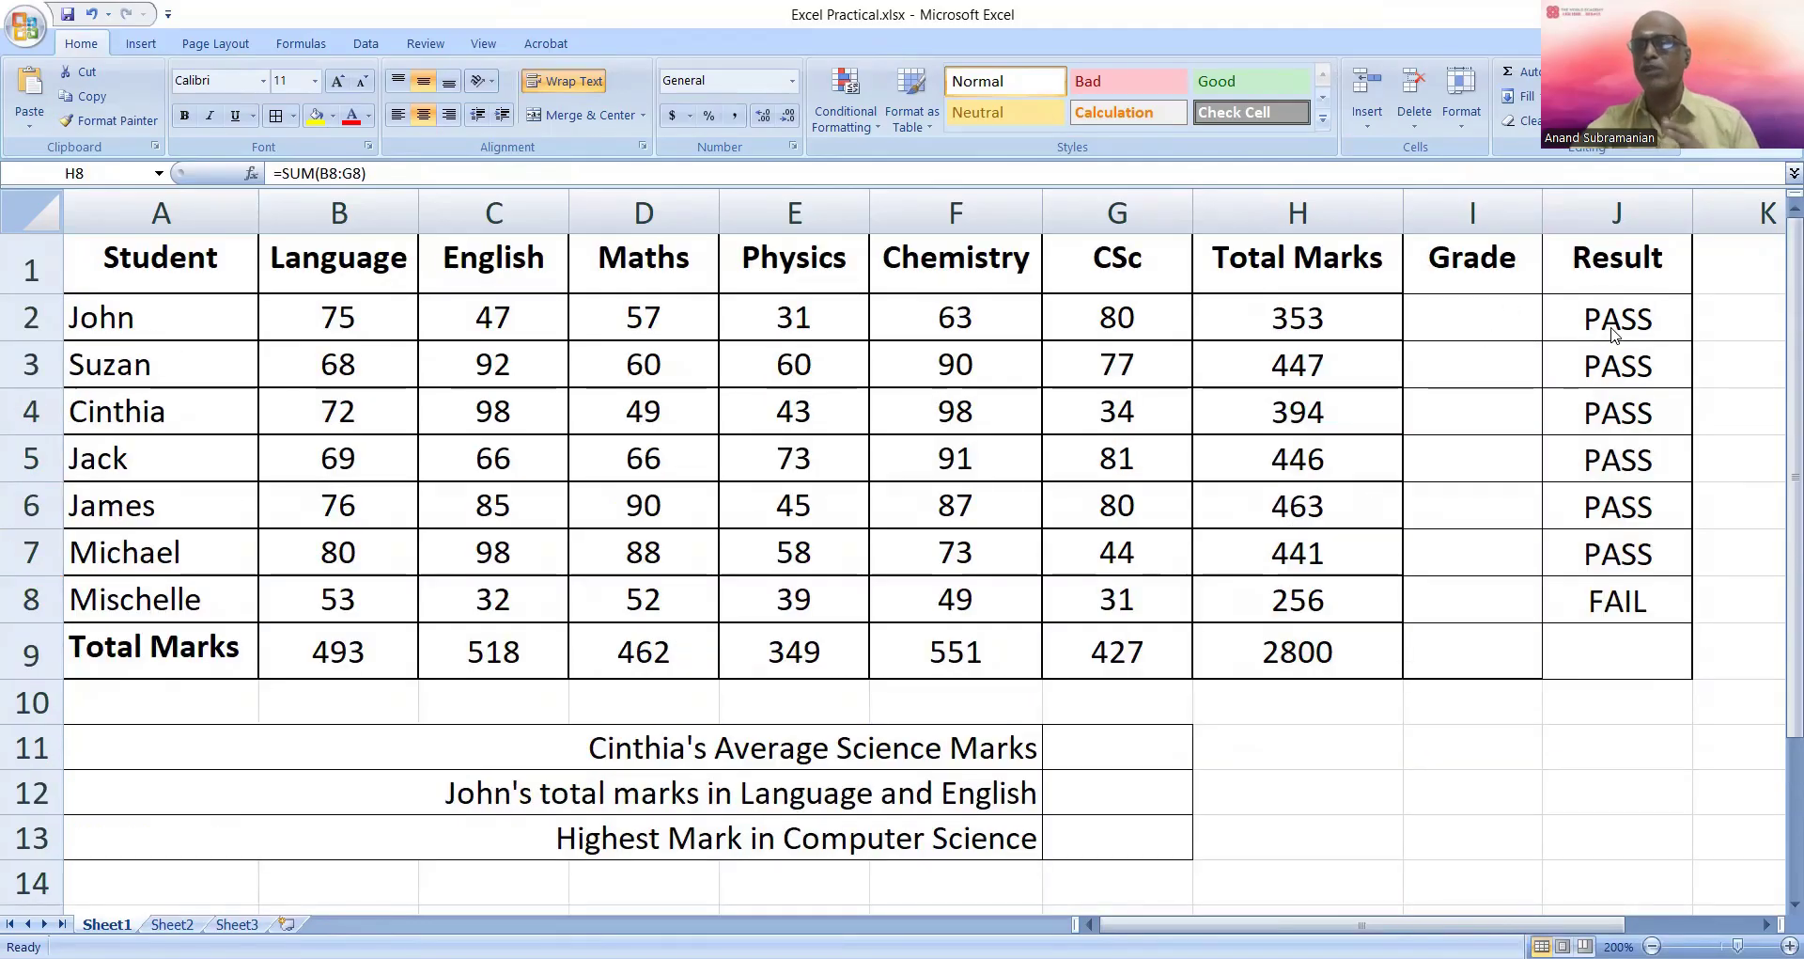
{"action": "key", "text": "F2"}
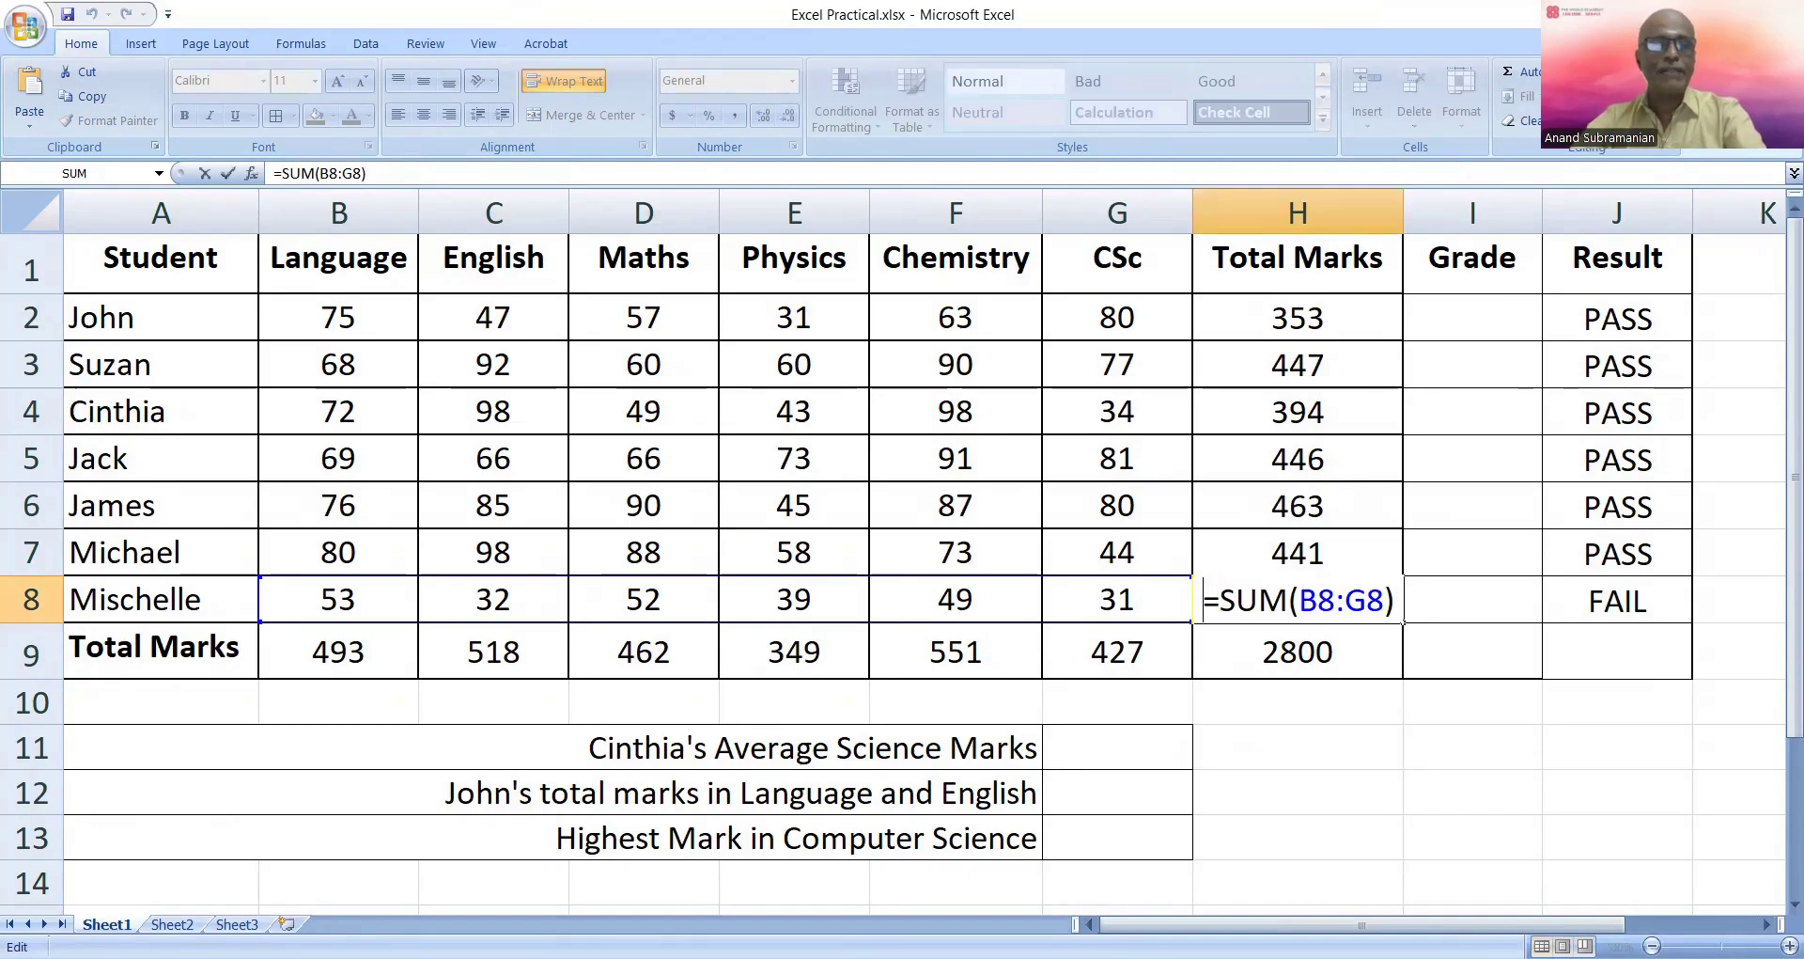
{"action": "key", "text": "Return"}
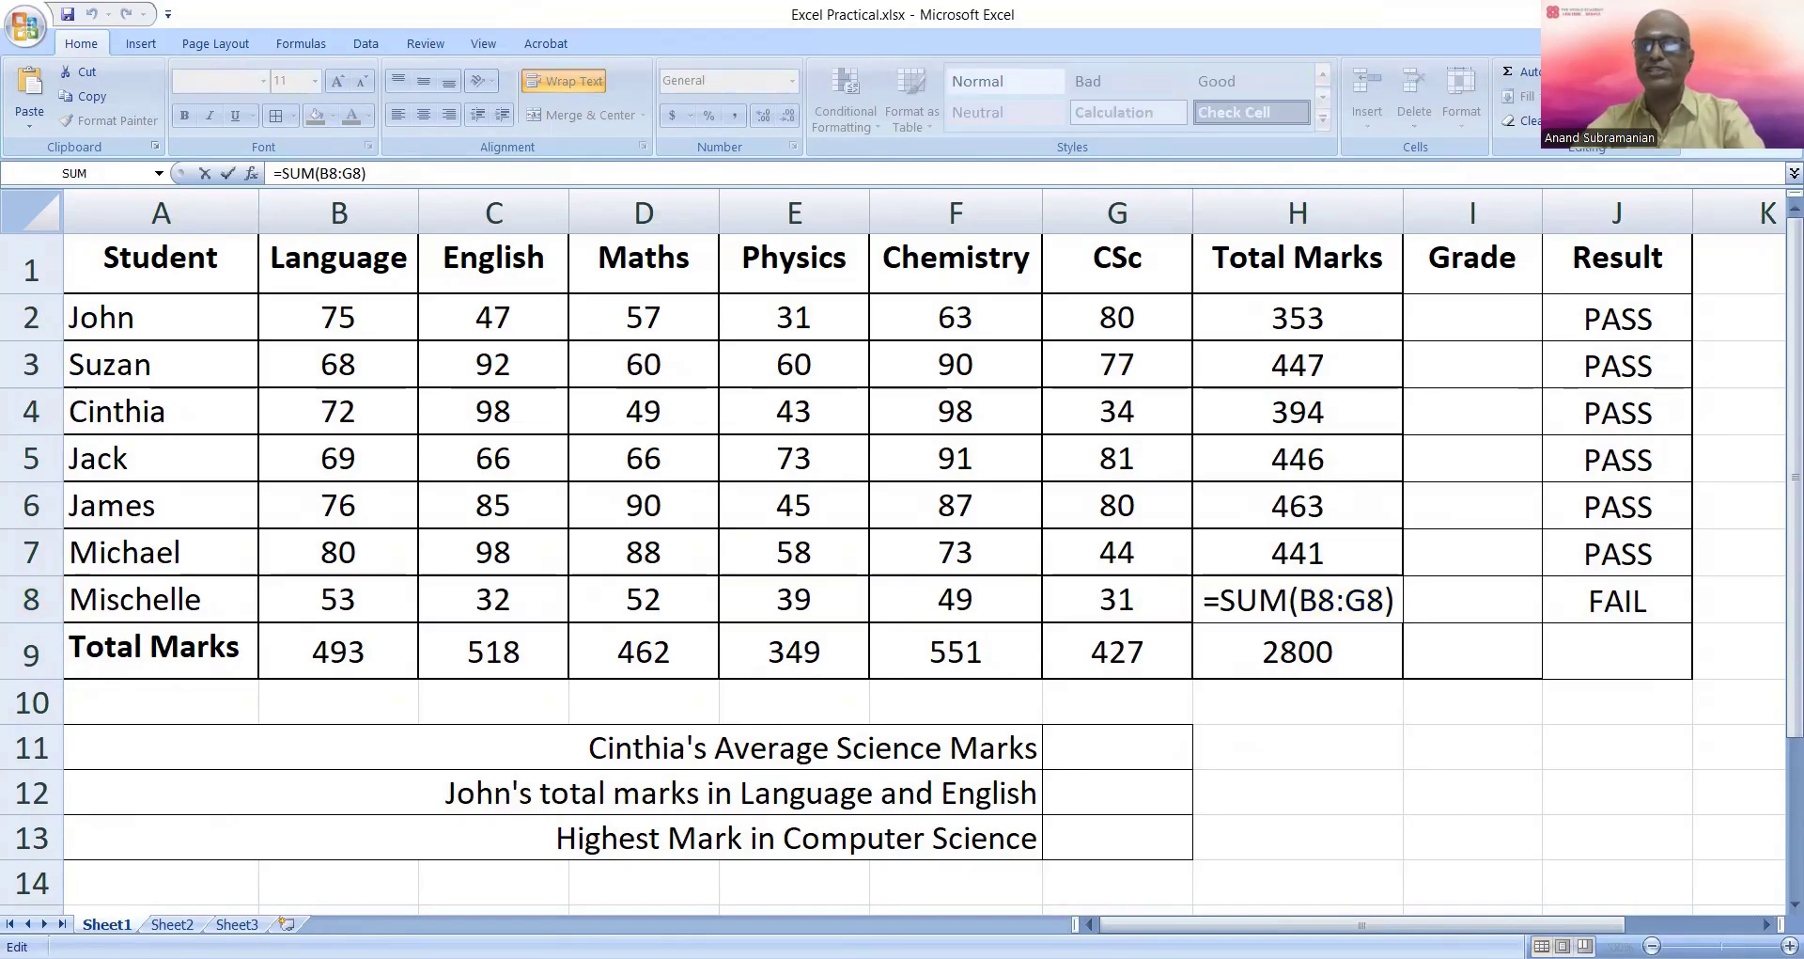
{"action": "left_click", "coordinate": [1273, 322]}
{"action": "key", "text": "Escape"}
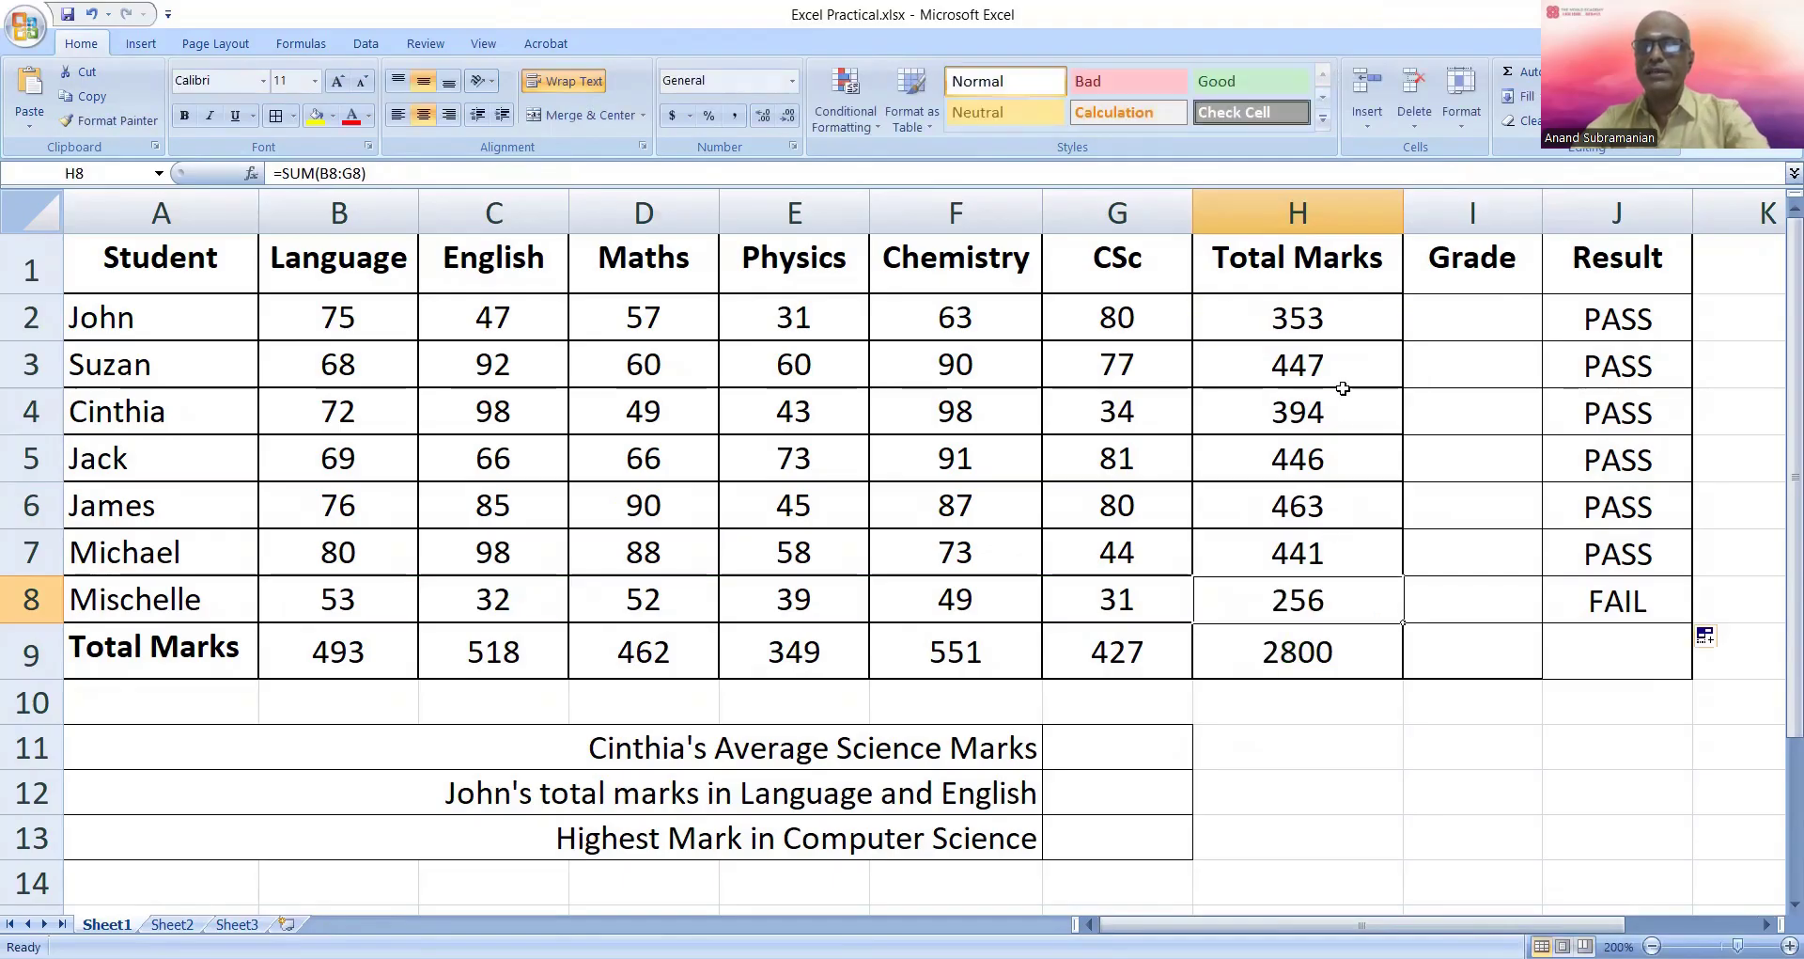
Enter the formula =IF(H2>=400,"A",IF(H2>=300,"B",IF(H2>=200,"C","D"))) in I2 for the first student's grade
{"action": "left_click", "coordinate": [1328, 329]}
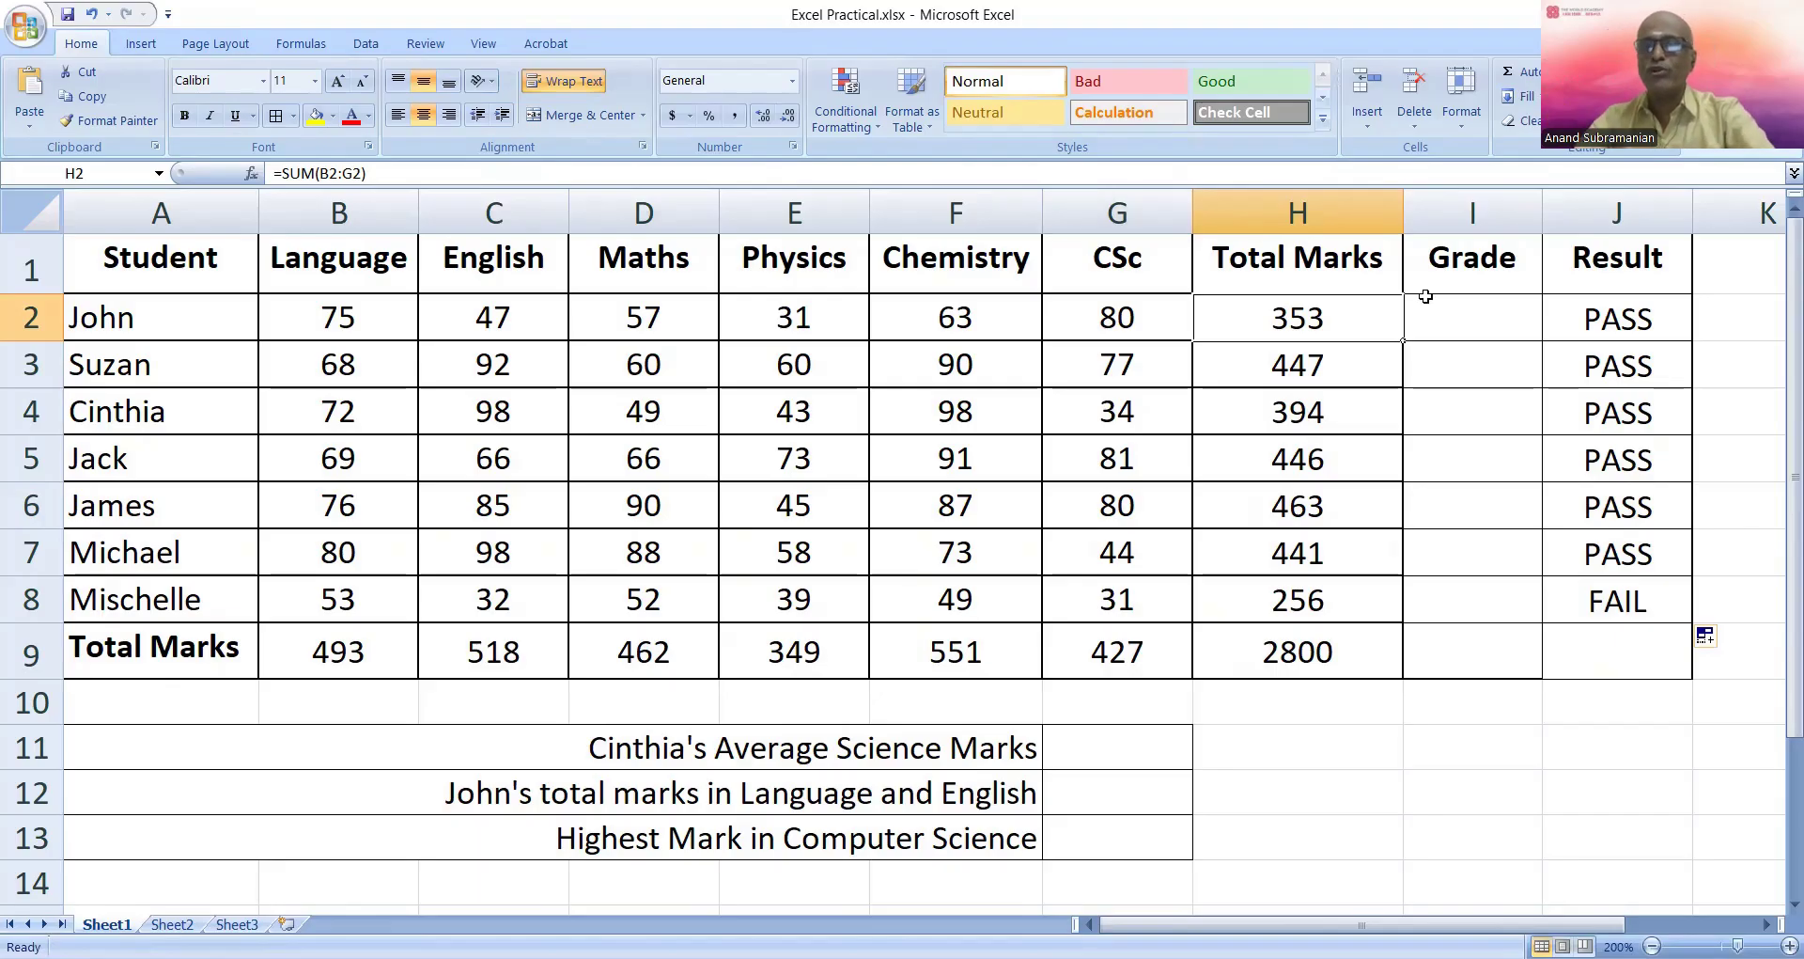
{"action": "left_click", "coordinate": [1461, 305]}
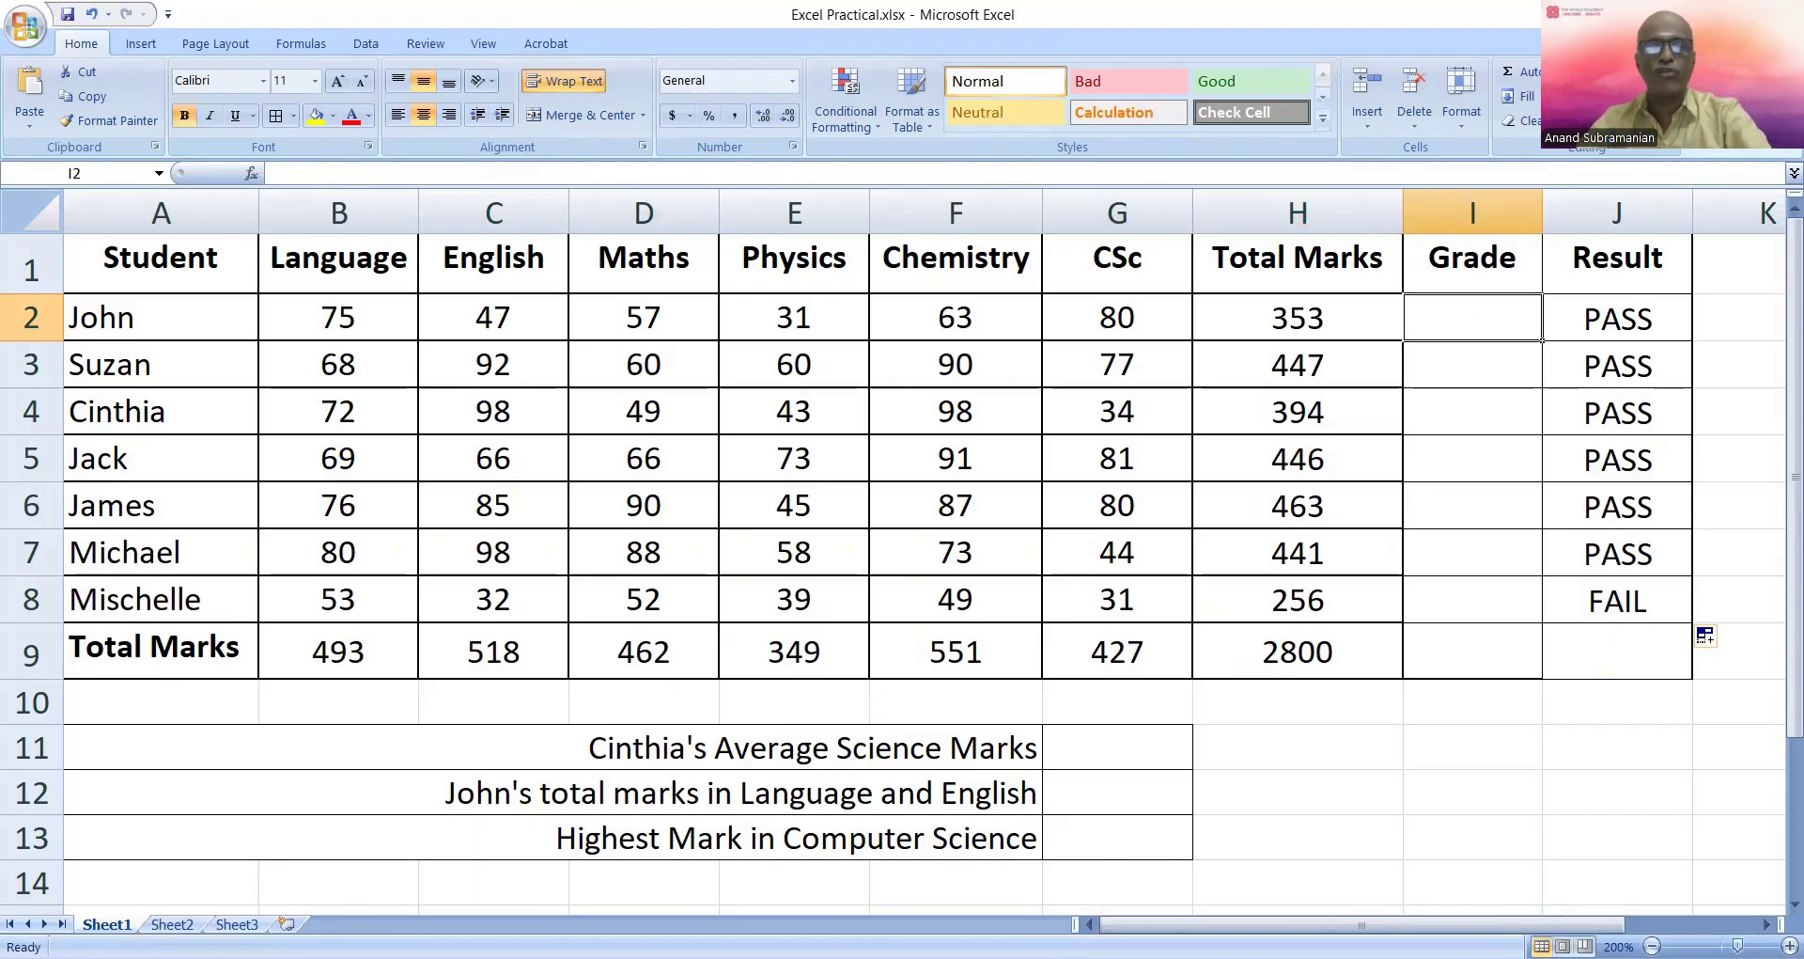
{"action": "key", "text": "alt+Tab"}
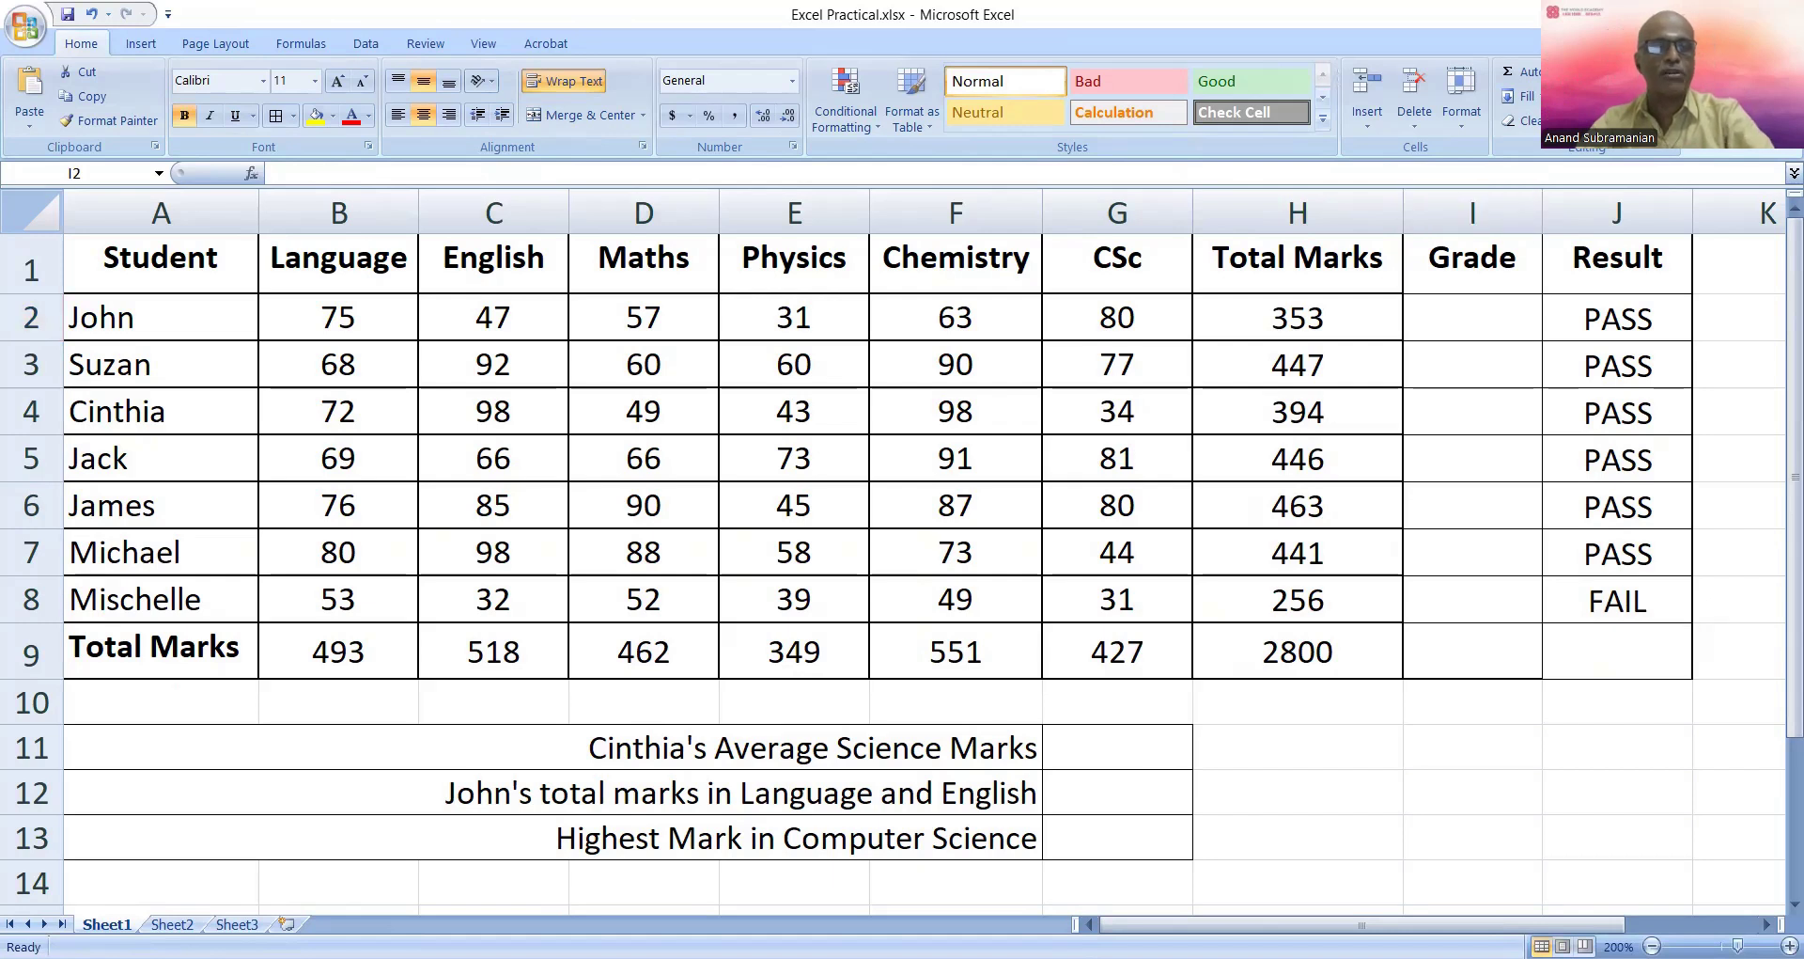
{"action": "left_click", "coordinate": [1446, 320]}
{"action": "type", "text": "=IF(H2>=400,\"A\",IF(H2>=300,\"B\",IF(H2>=200,\"C\",\"D\")))"}
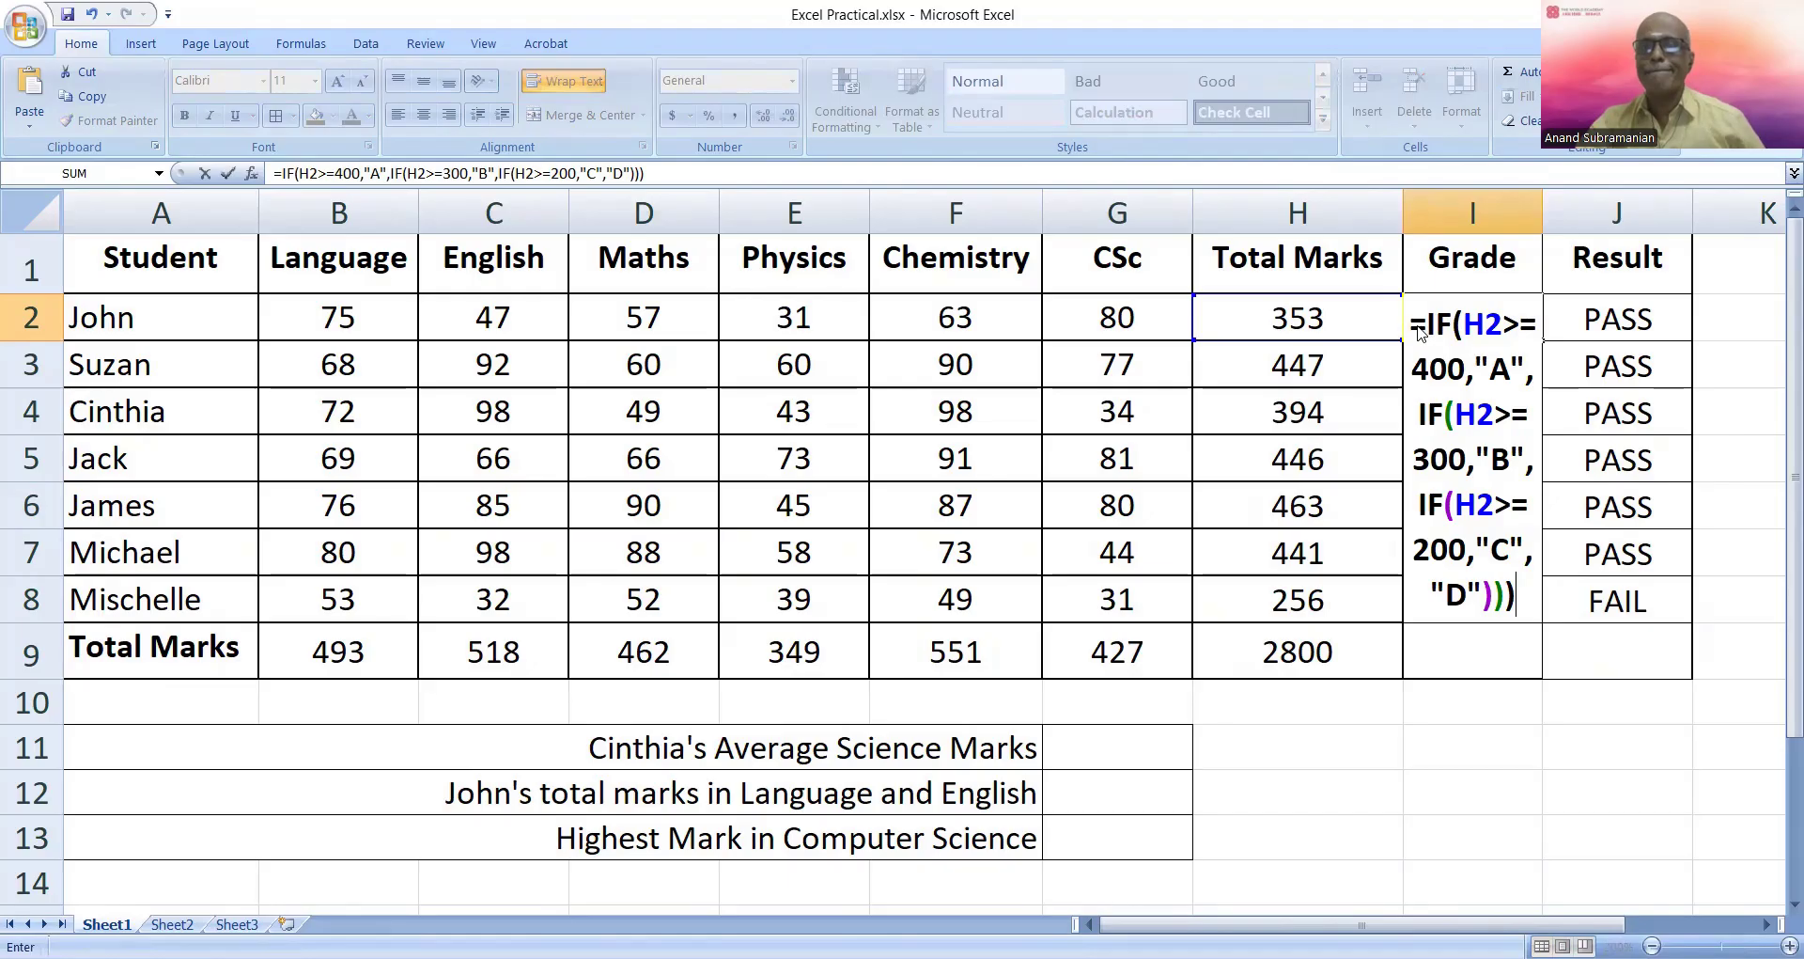
{"action": "key", "text": "Return"}
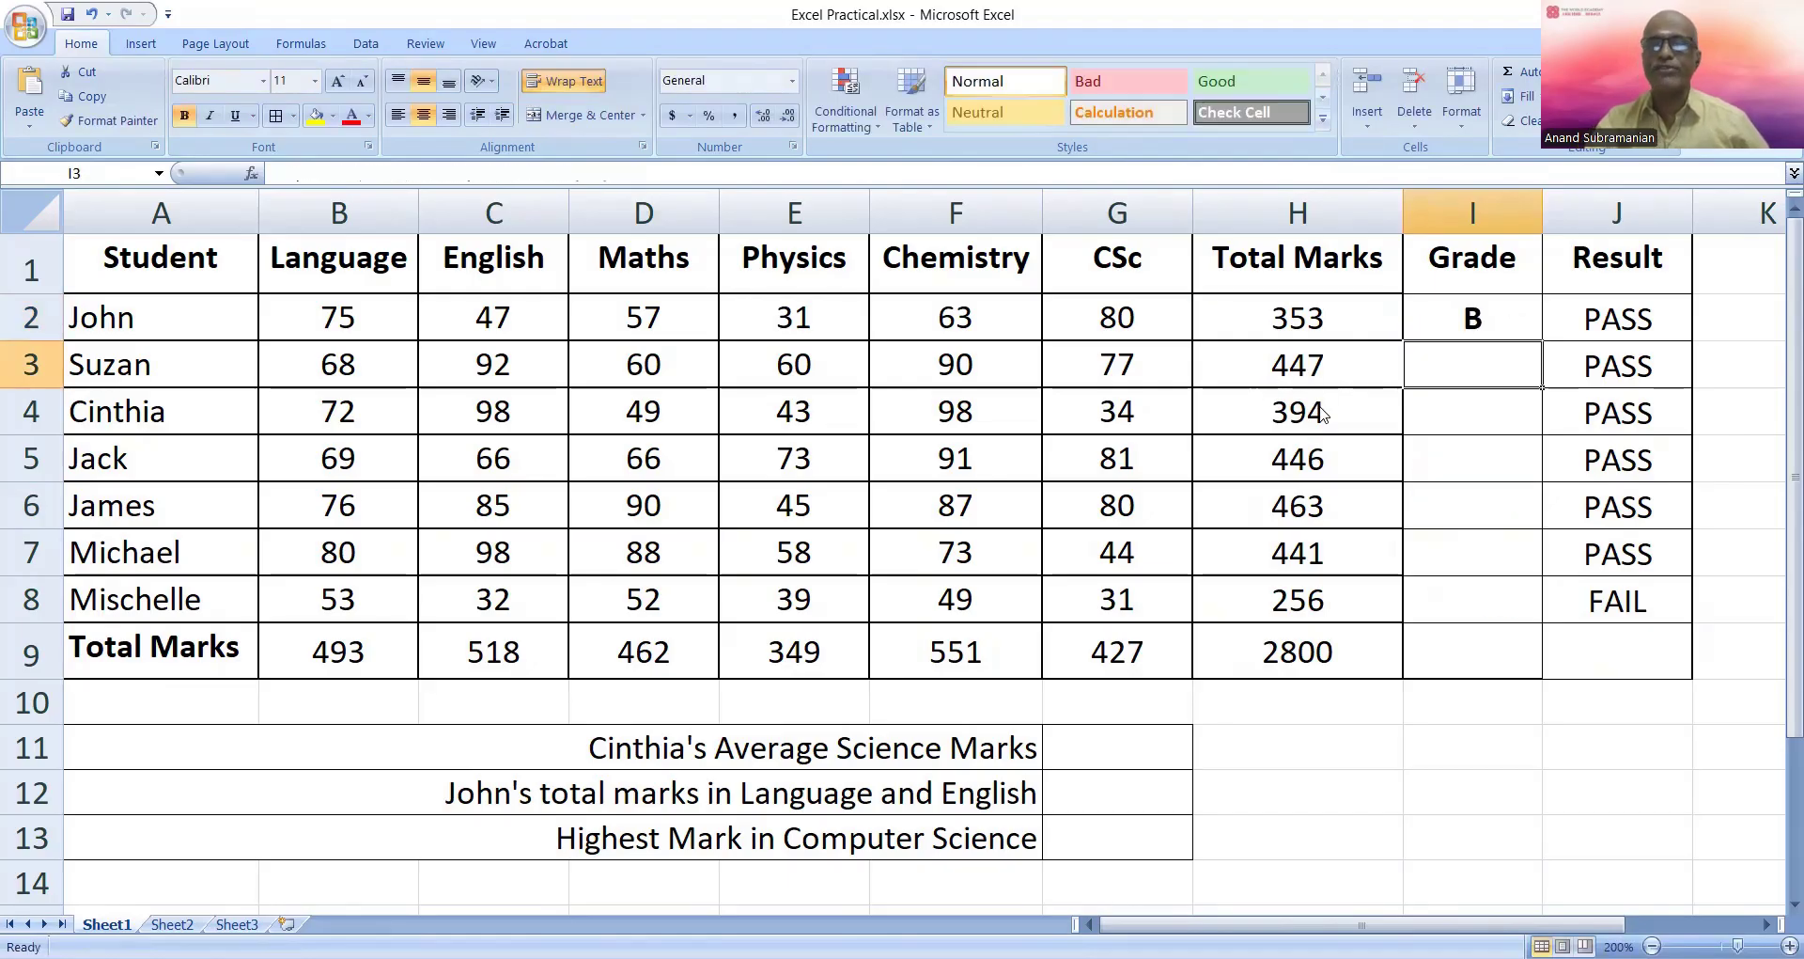
Fill the Grade formula from I2 down to I8 for the remaining students
{"action": "left_click", "coordinate": [1432, 321]}
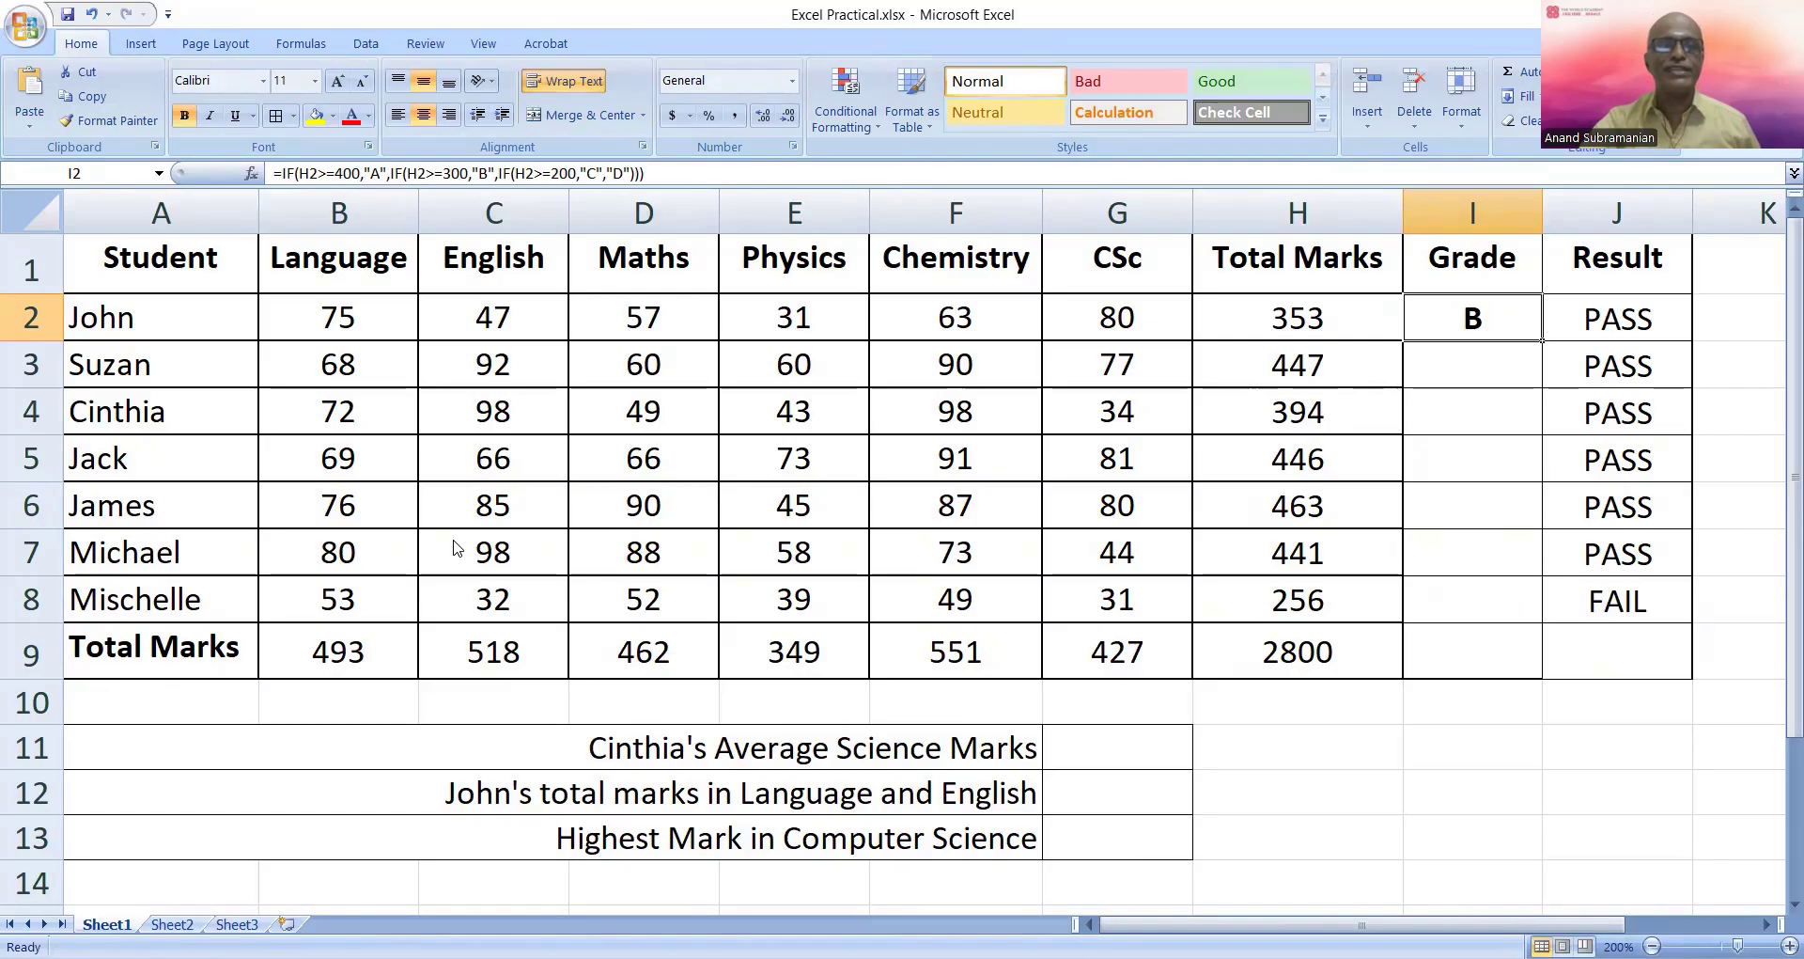
{"action": "left_click", "coordinate": [680, 636]}
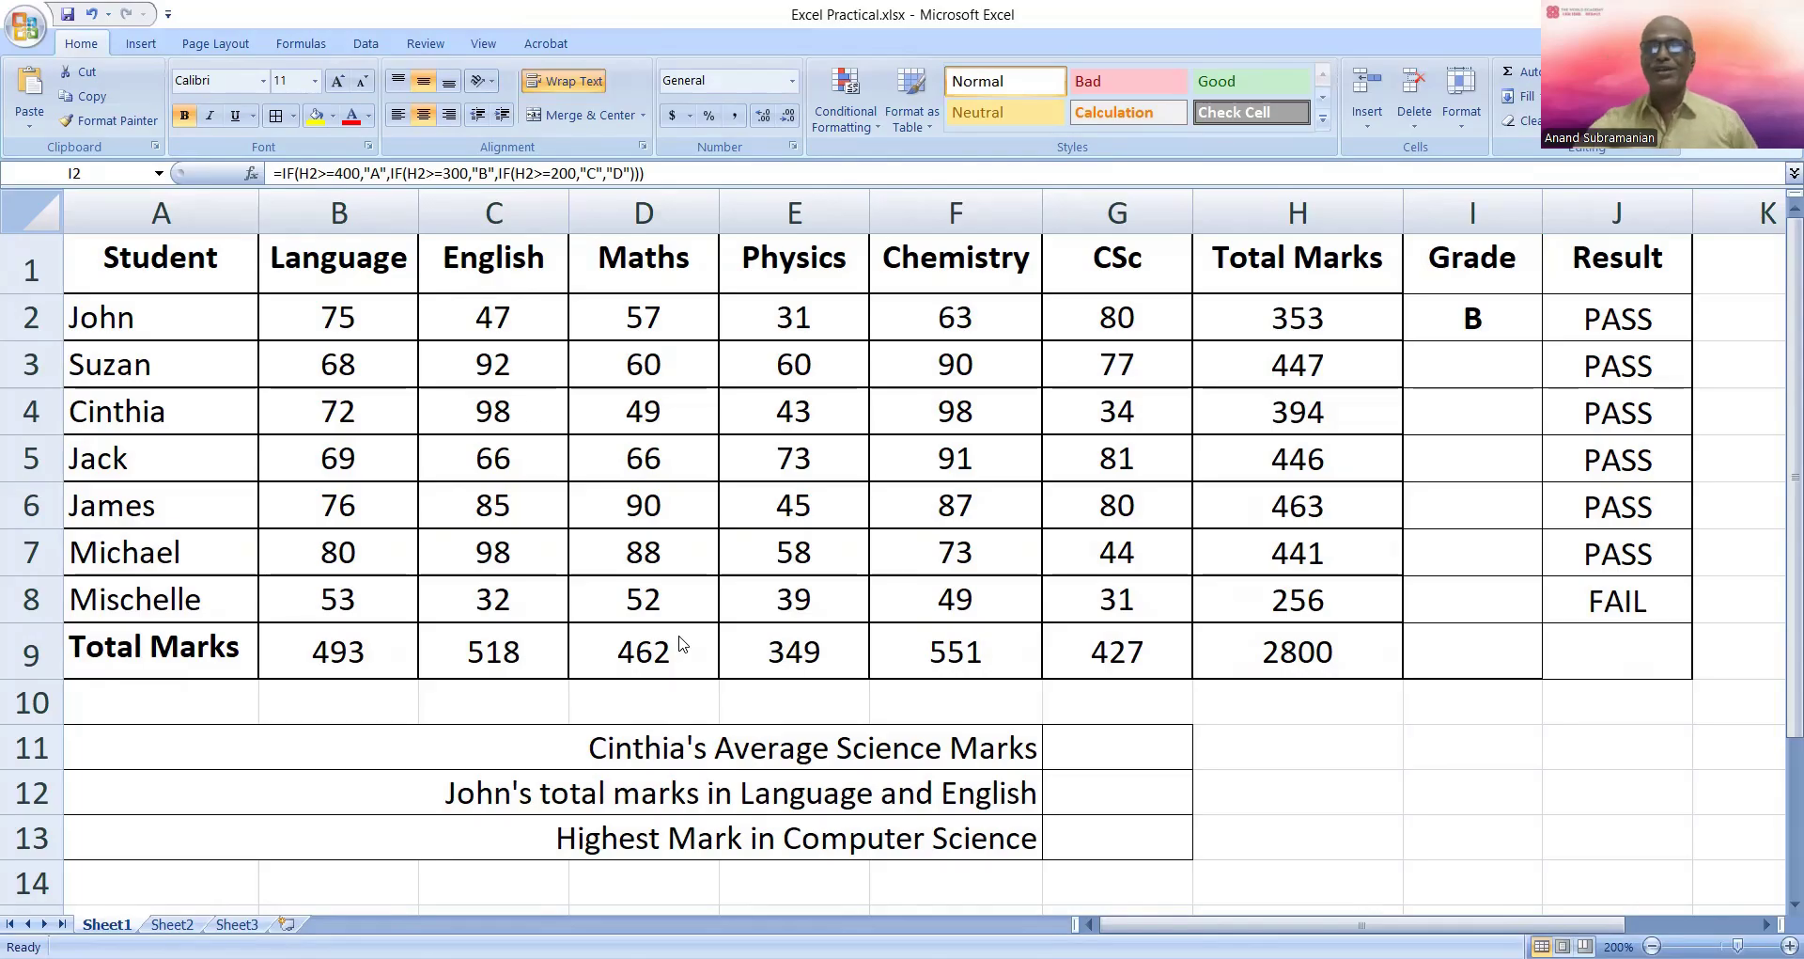
{"action": "left_click", "coordinate": [1291, 320]}
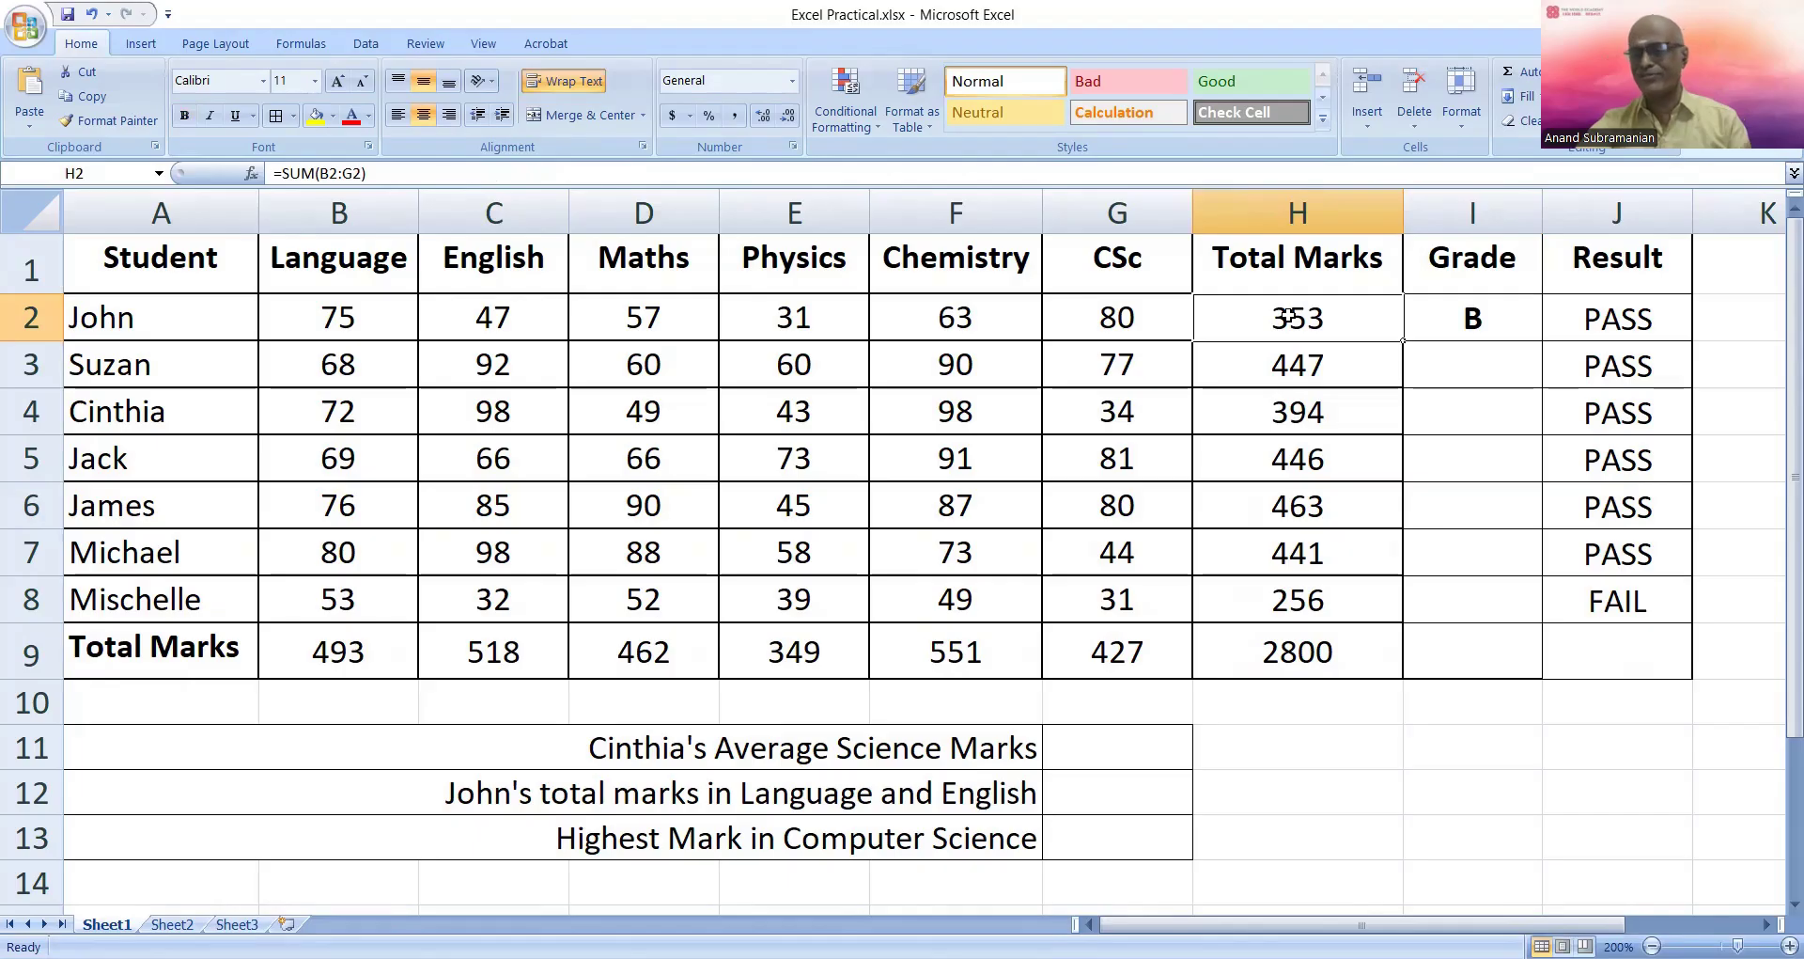
{"action": "left_click", "coordinate": [1489, 322]}
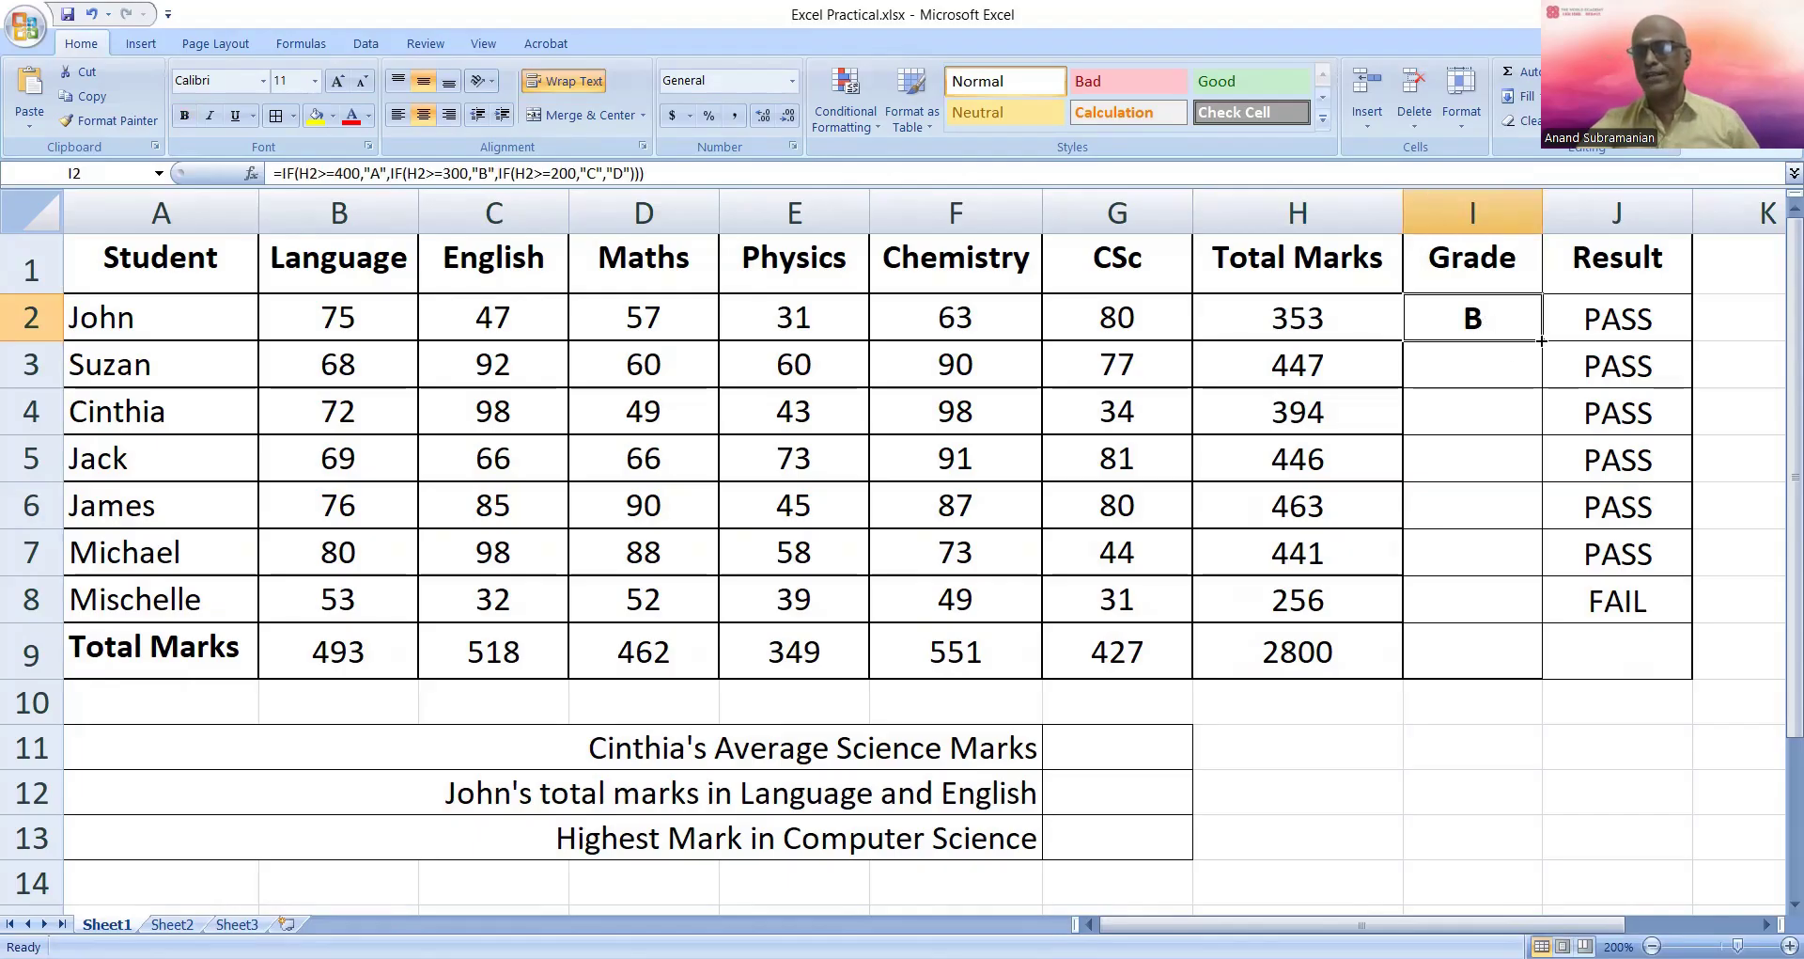
{"action": "left_click_drag", "start_coordinate": [1542, 342], "coordinate": [1168, 589]}
{"action": "scroll", "coordinate": [1168, 589], "scroll_direction": "down", "scroll_amount": 1}
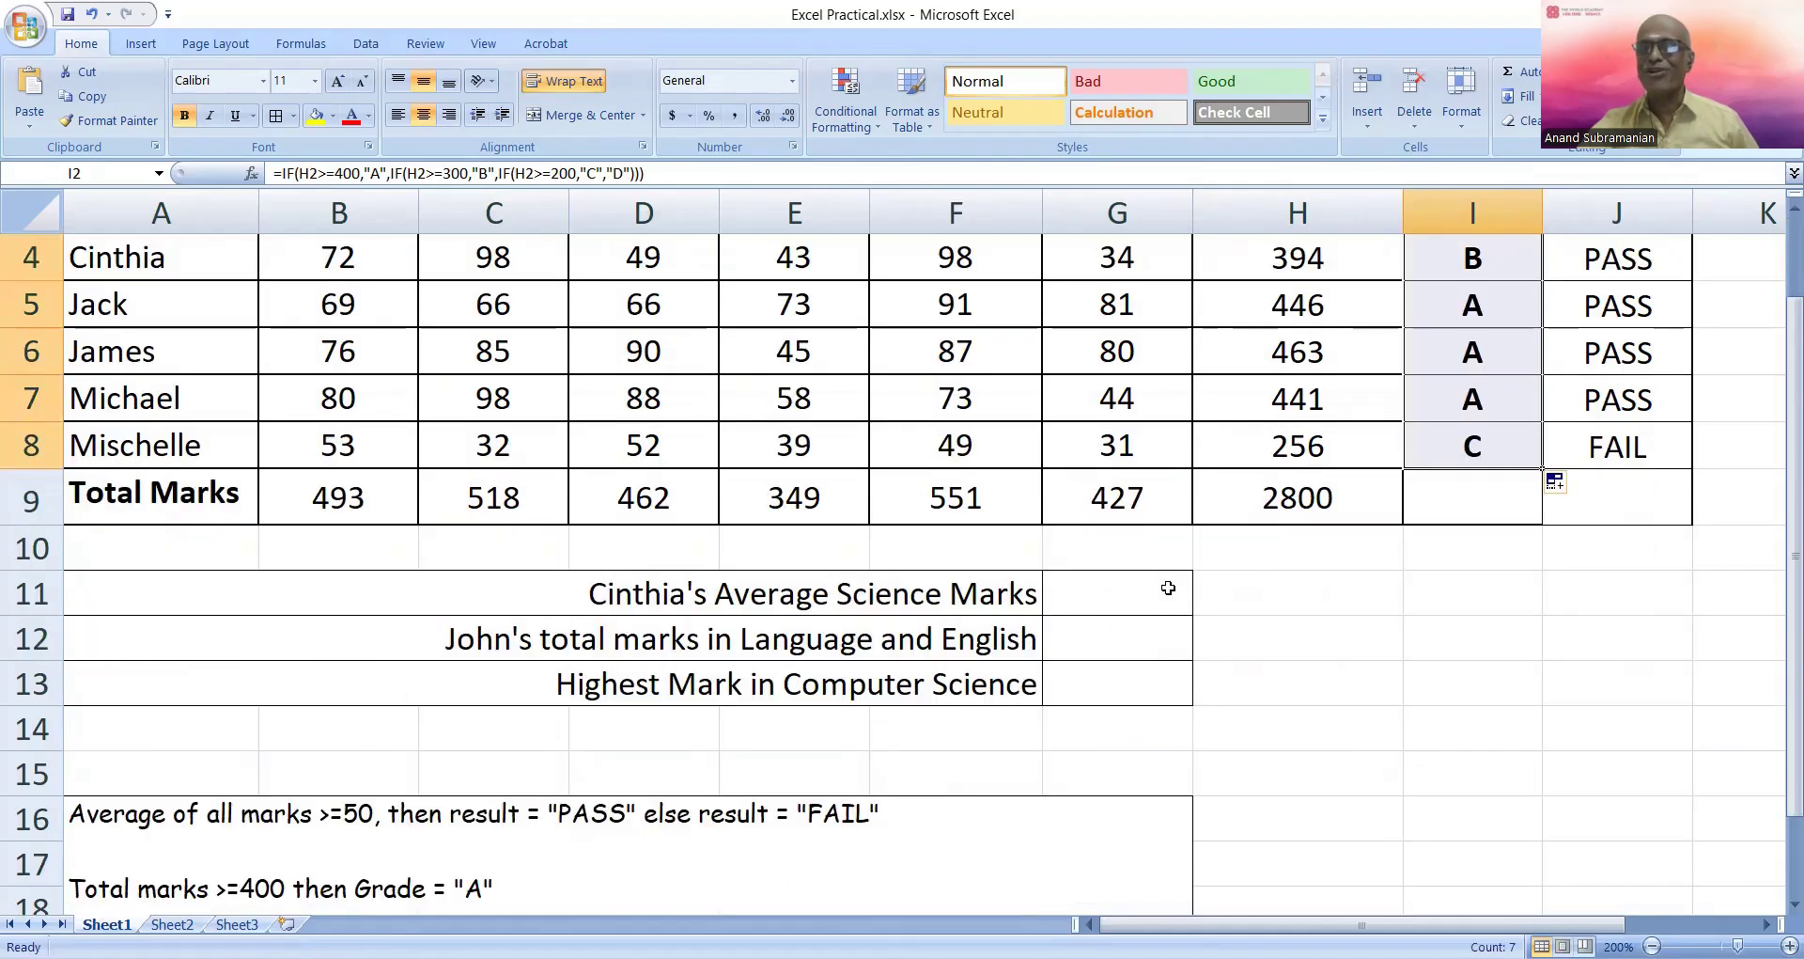
{"action": "scroll", "coordinate": [1168, 587], "scroll_direction": "up", "scroll_amount": 1}
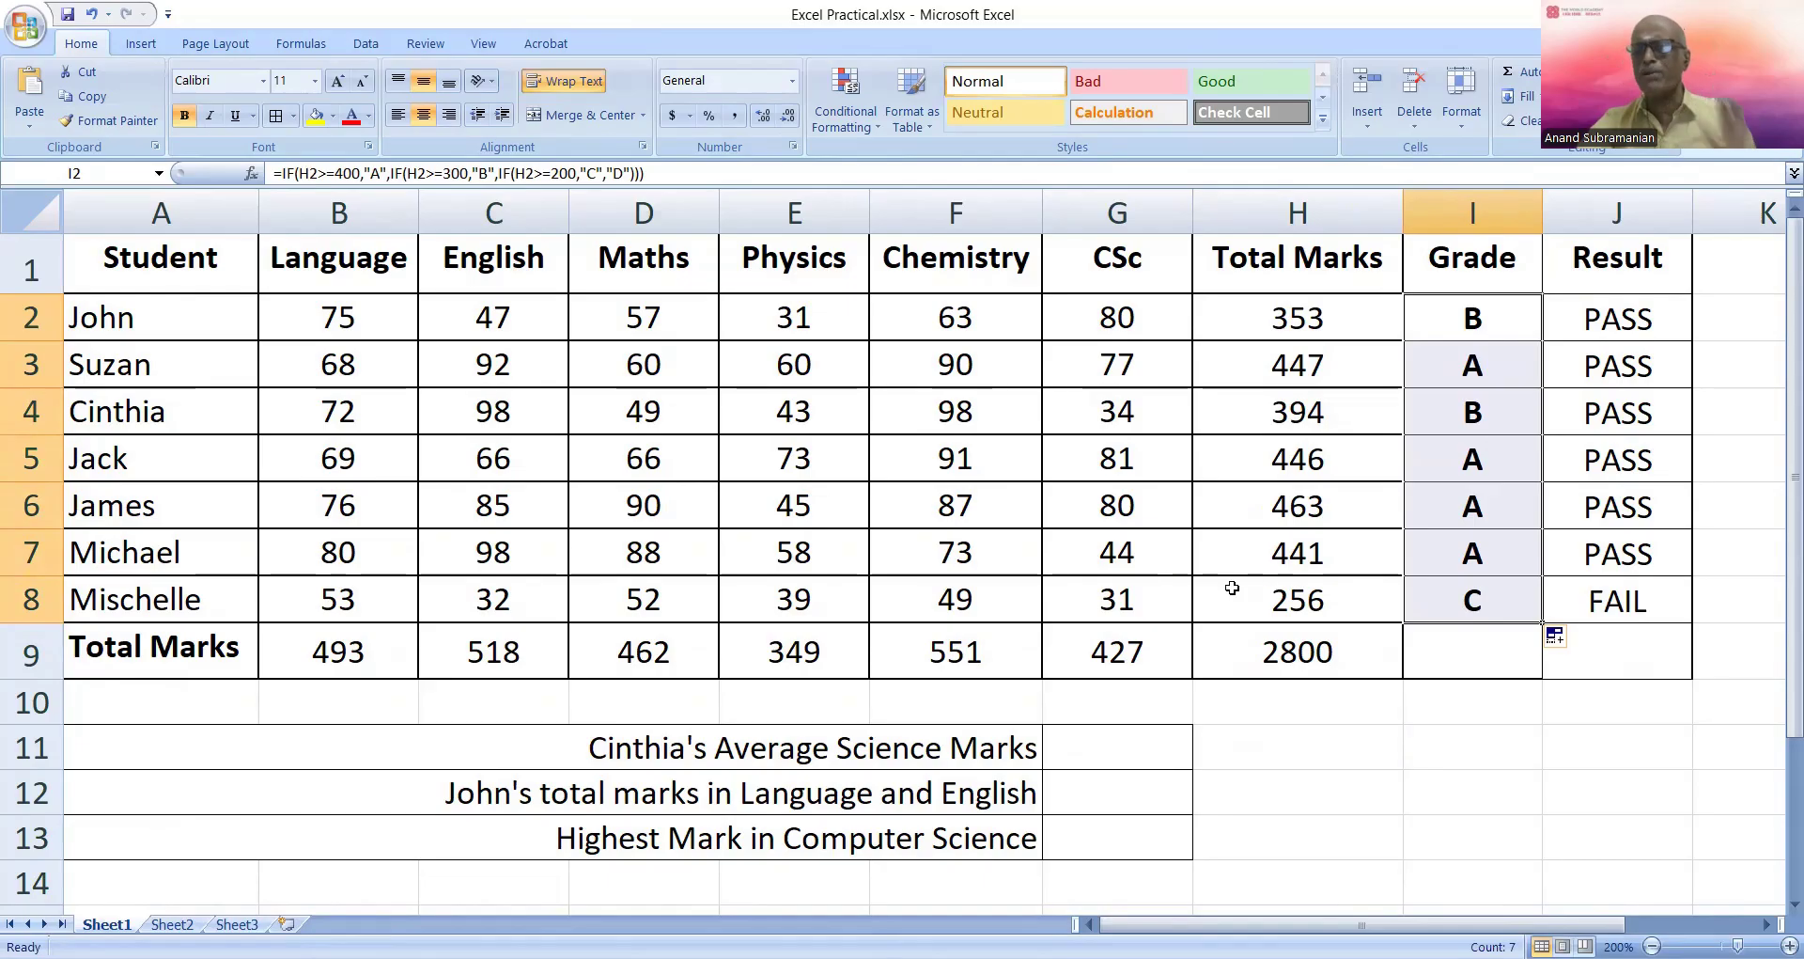
{"action": "left_click", "coordinate": [1330, 561]}
{"action": "left_click", "coordinate": [1481, 321]}
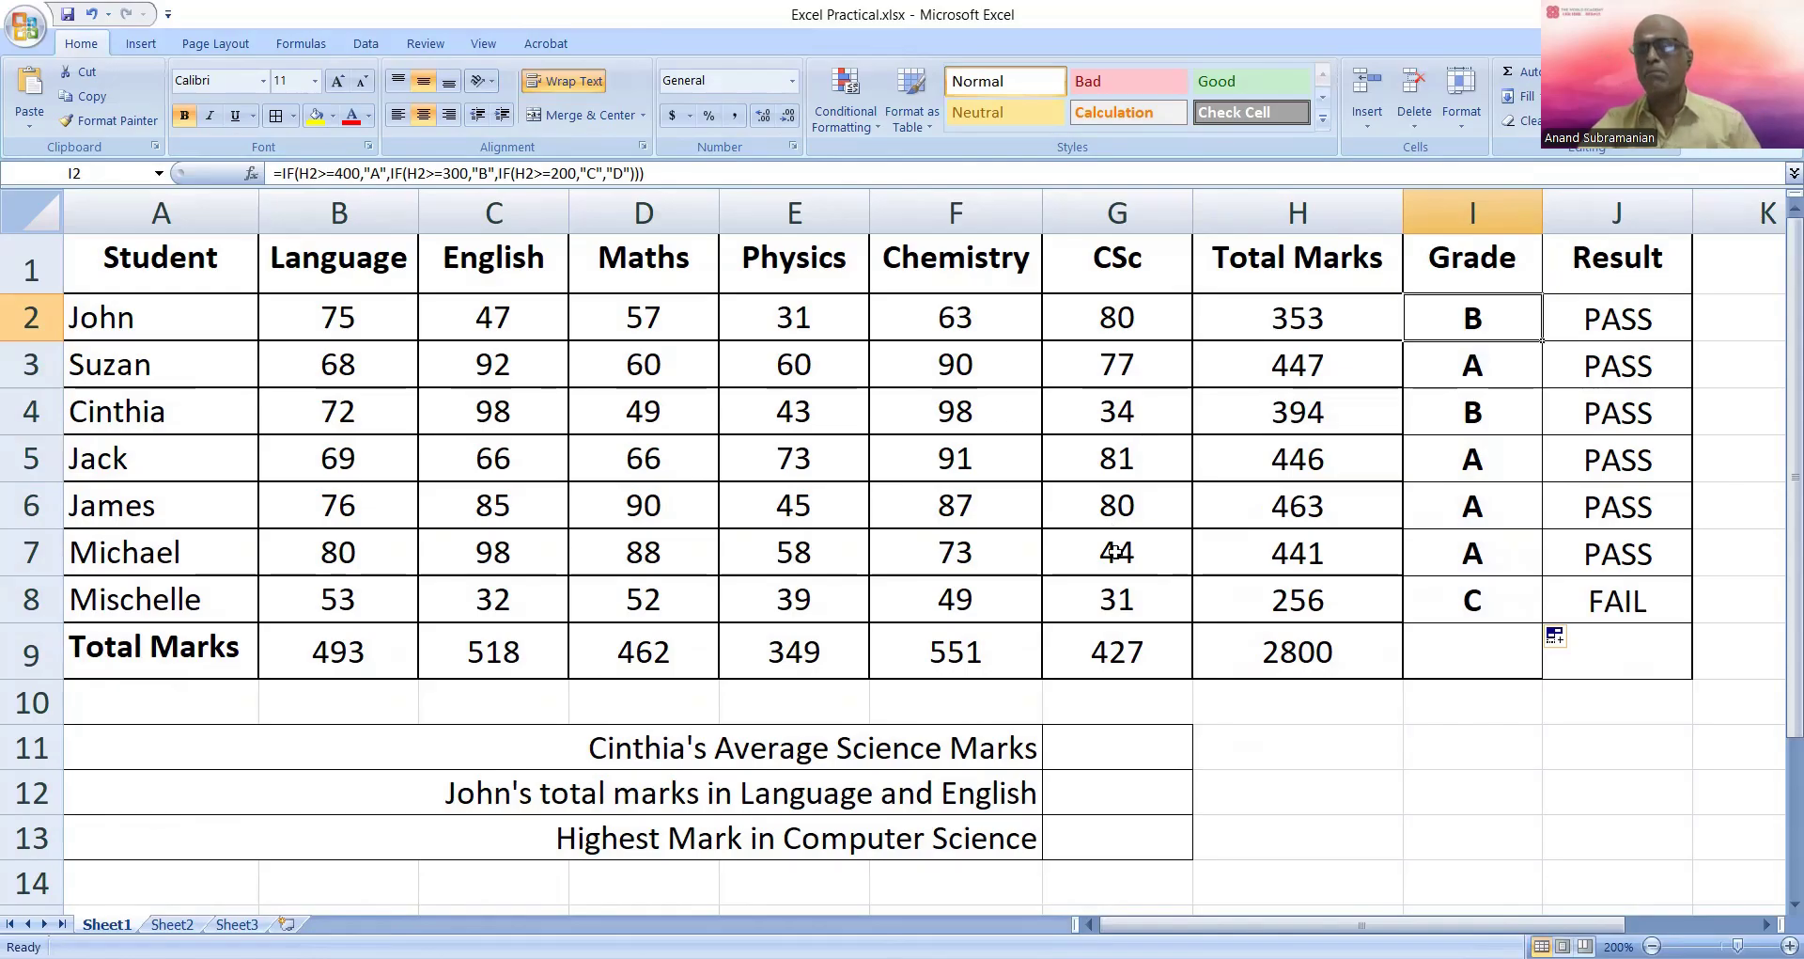
Calculate the average science marks in G11 by entering =avg(d4:f4) and accepting the proposed correction to =AVERAGE(d4:f4)
{"action": "left_click", "coordinate": [1081, 742]}
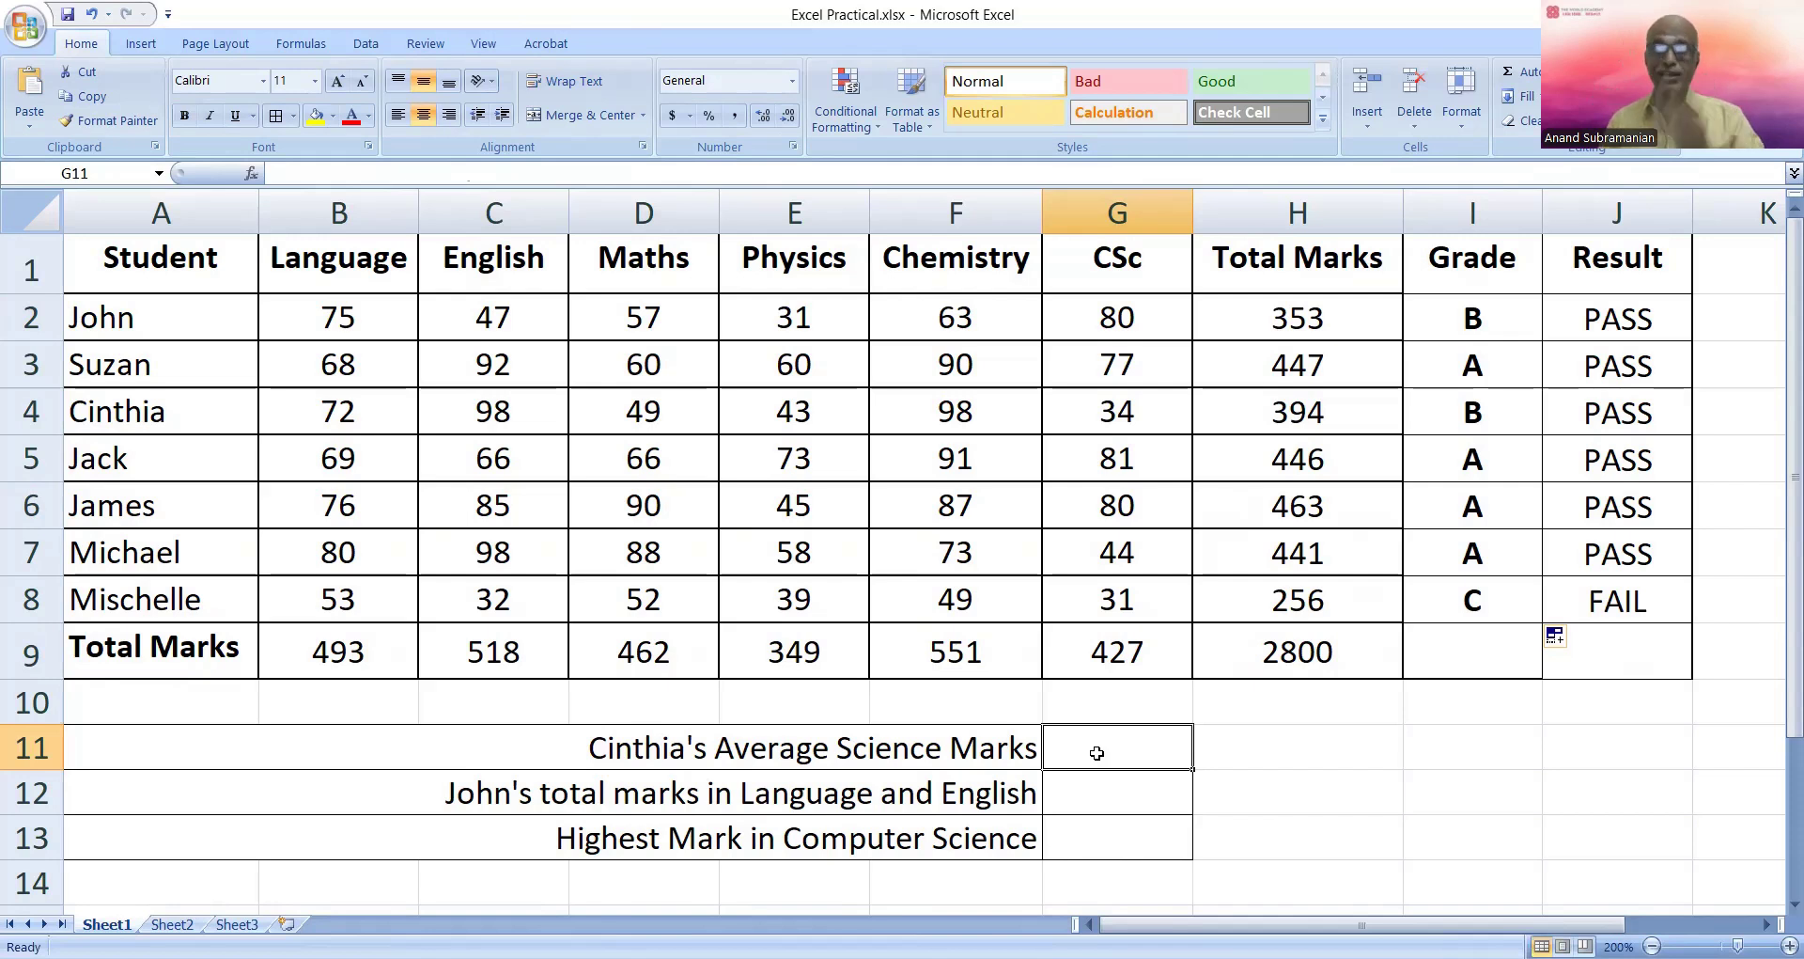
{"action": "type", "text": "="}
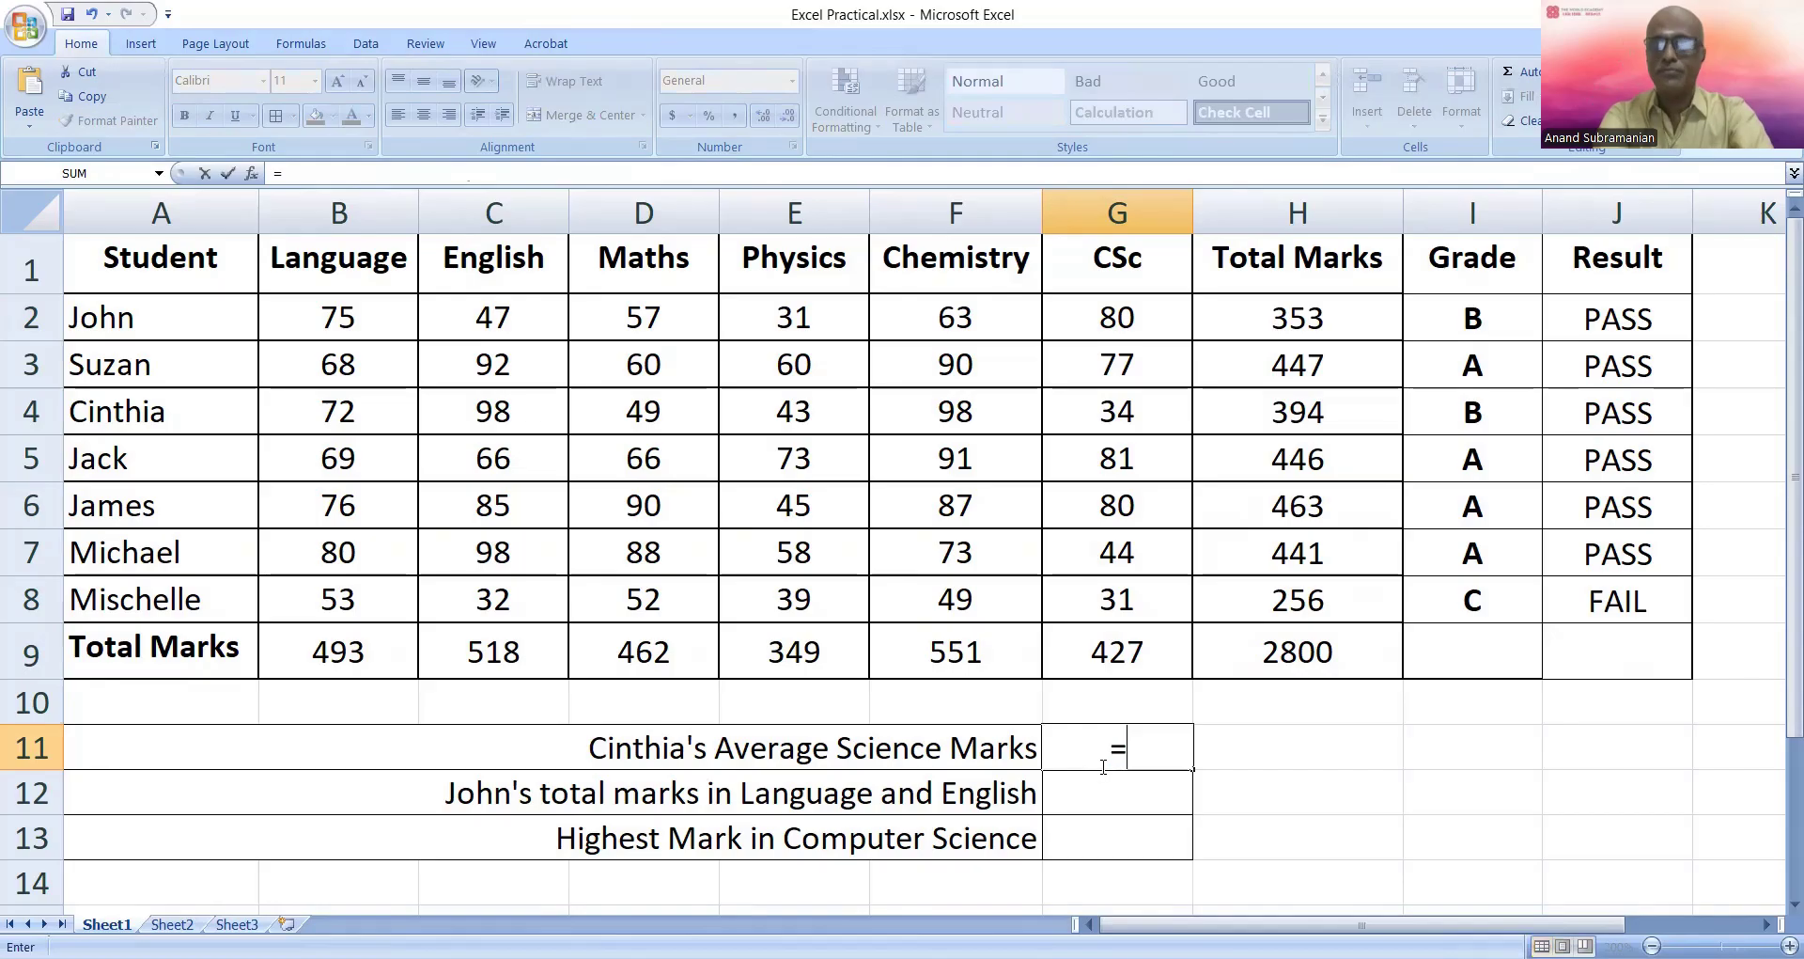
{"action": "type", "text": "a"}
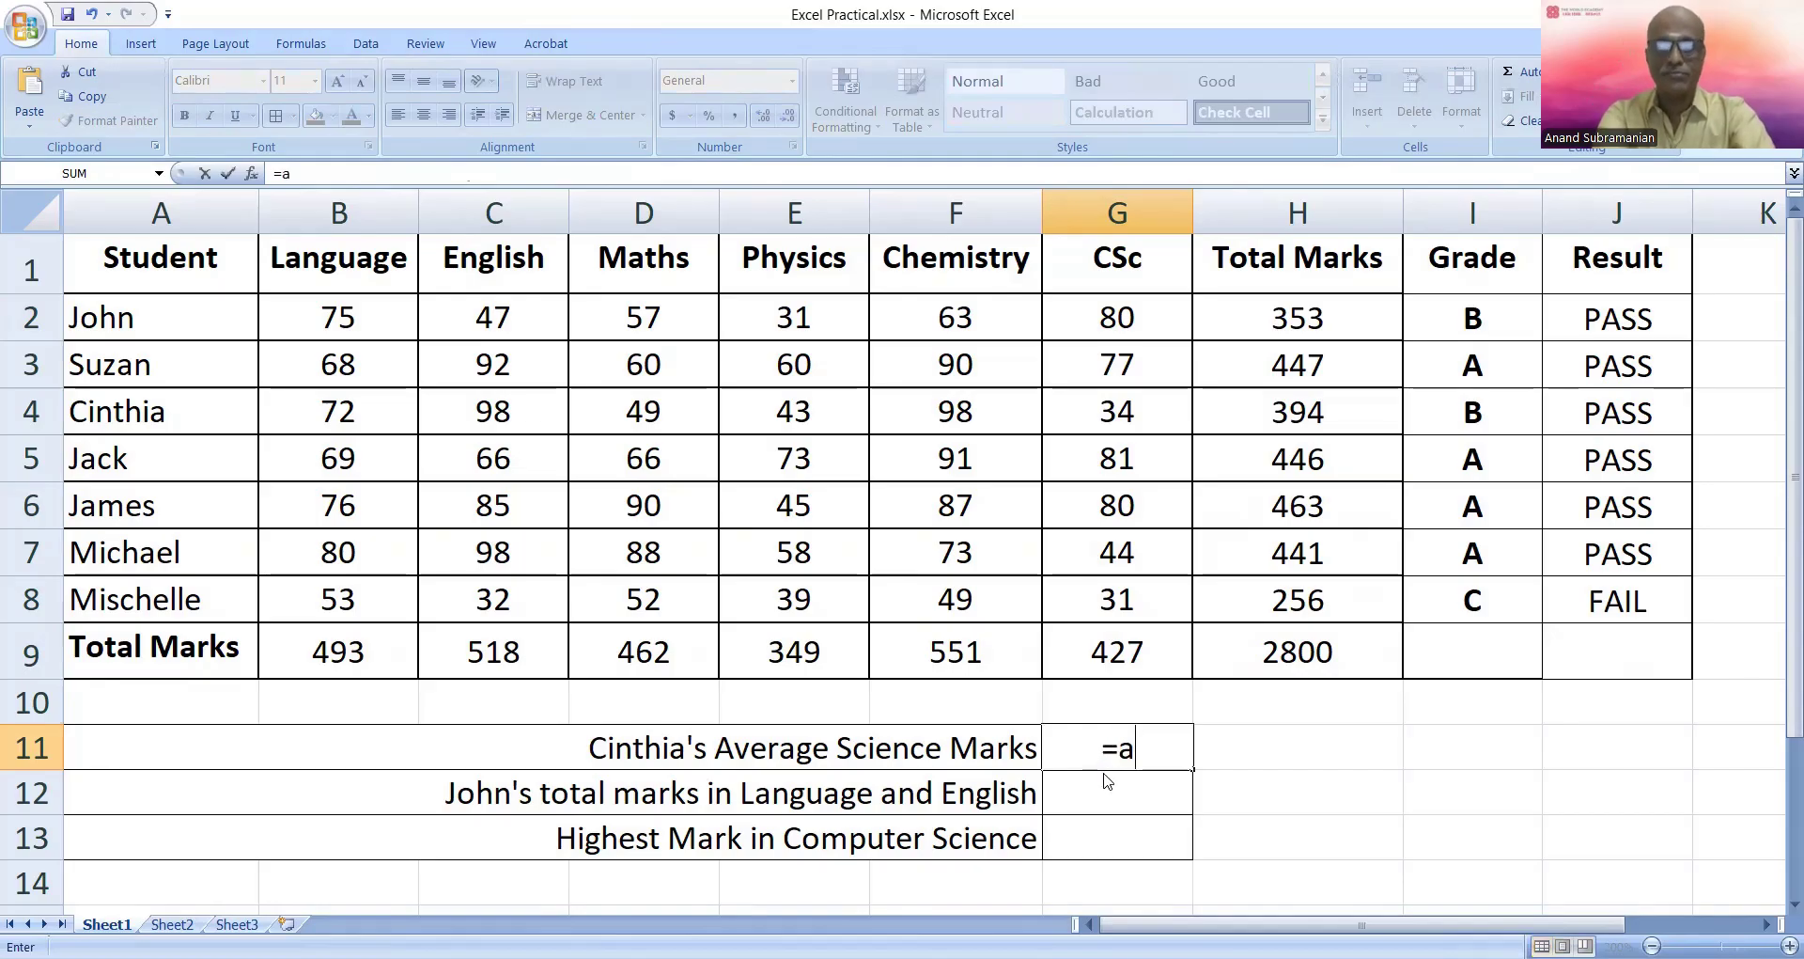
{"action": "type", "text": "vg("}
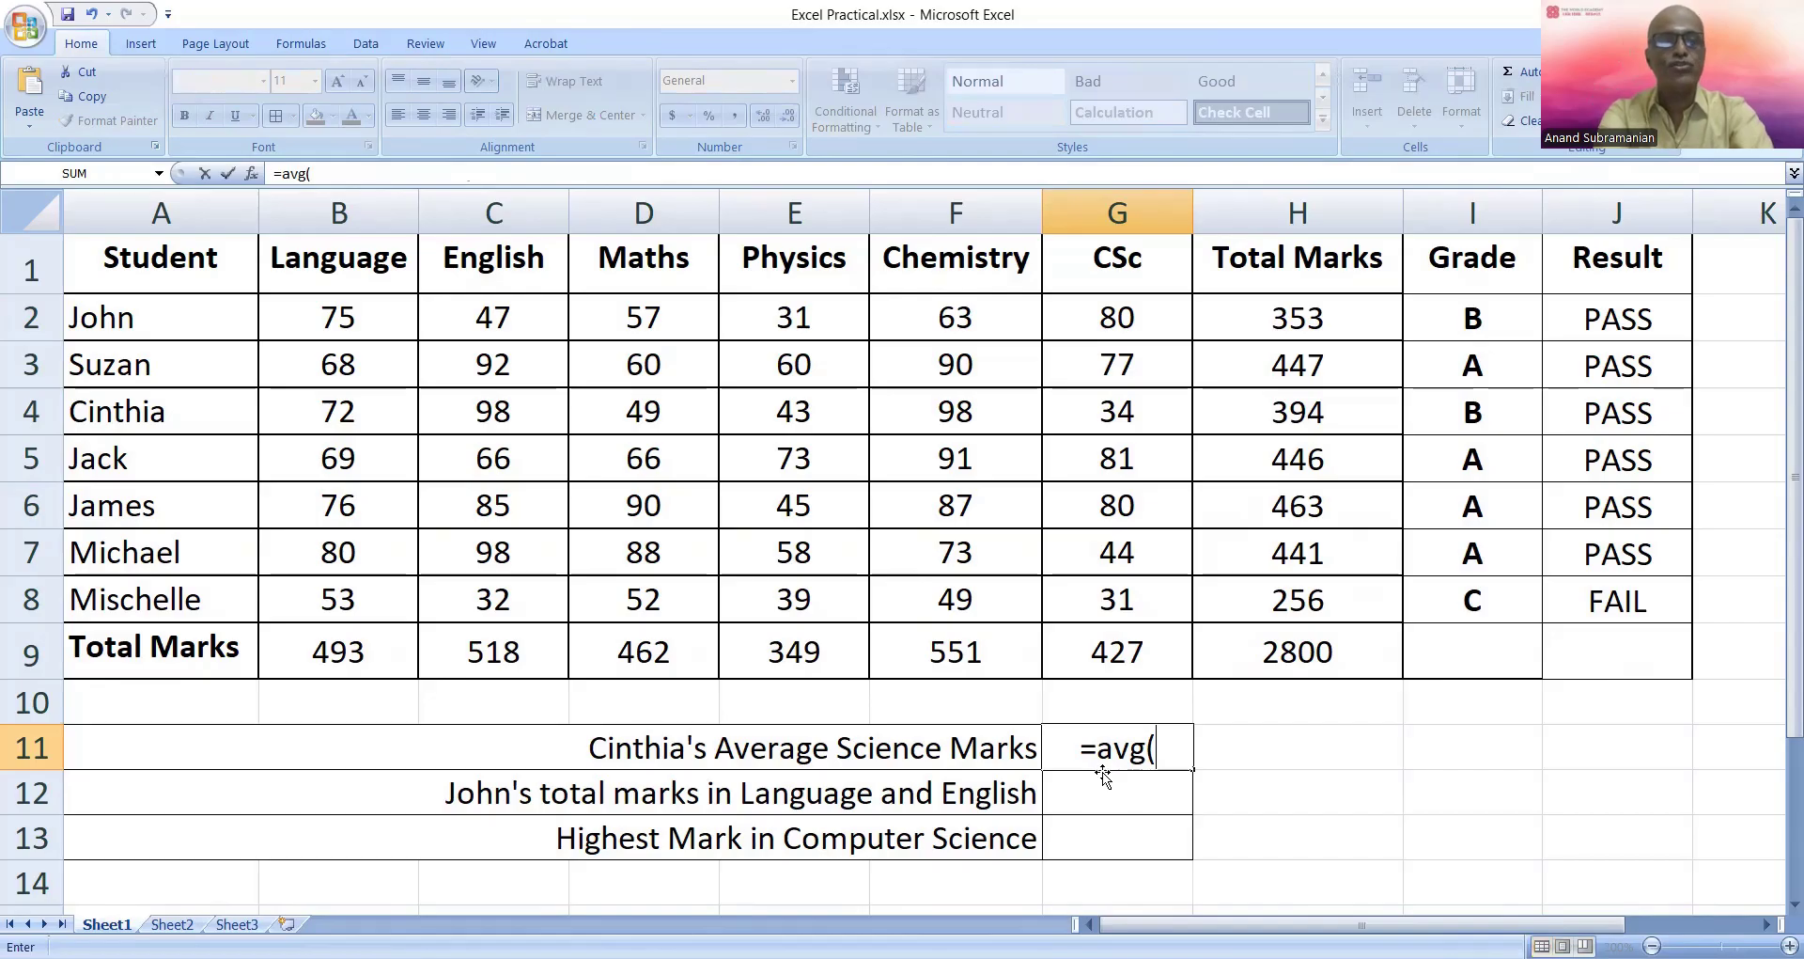
{"action": "type", "text": "d4:"}
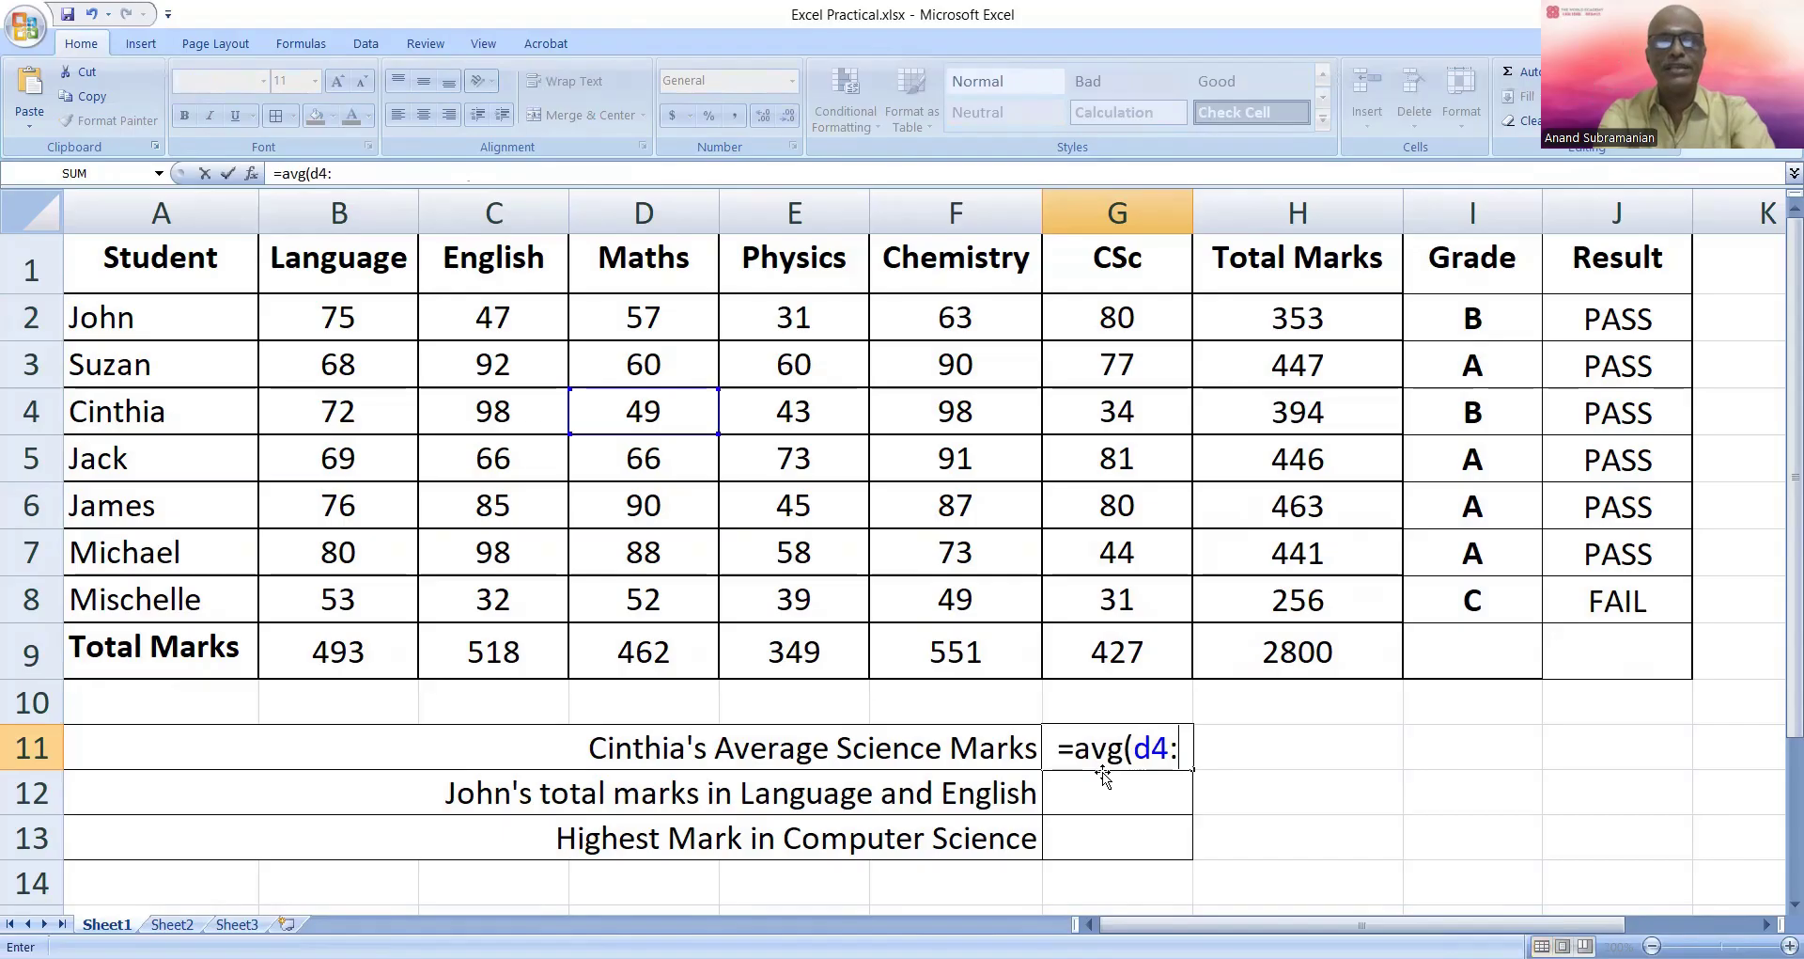
{"action": "type", "text": "f4)"}
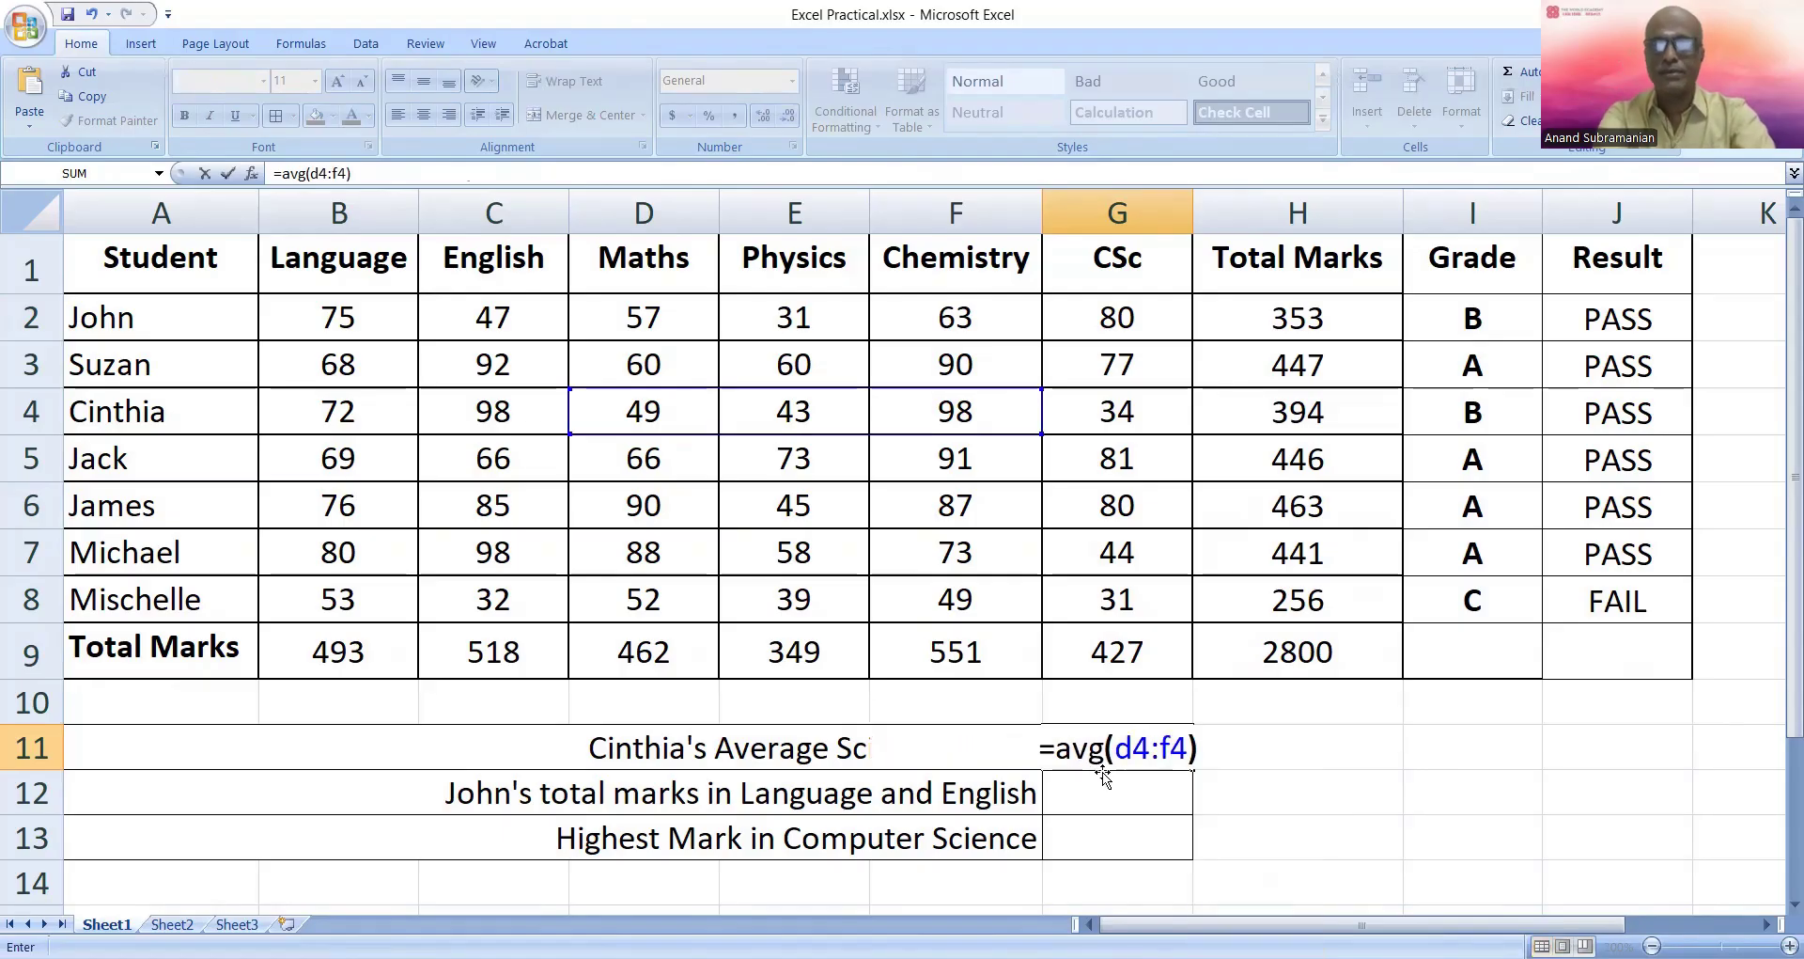
{"action": "key", "text": "Return"}
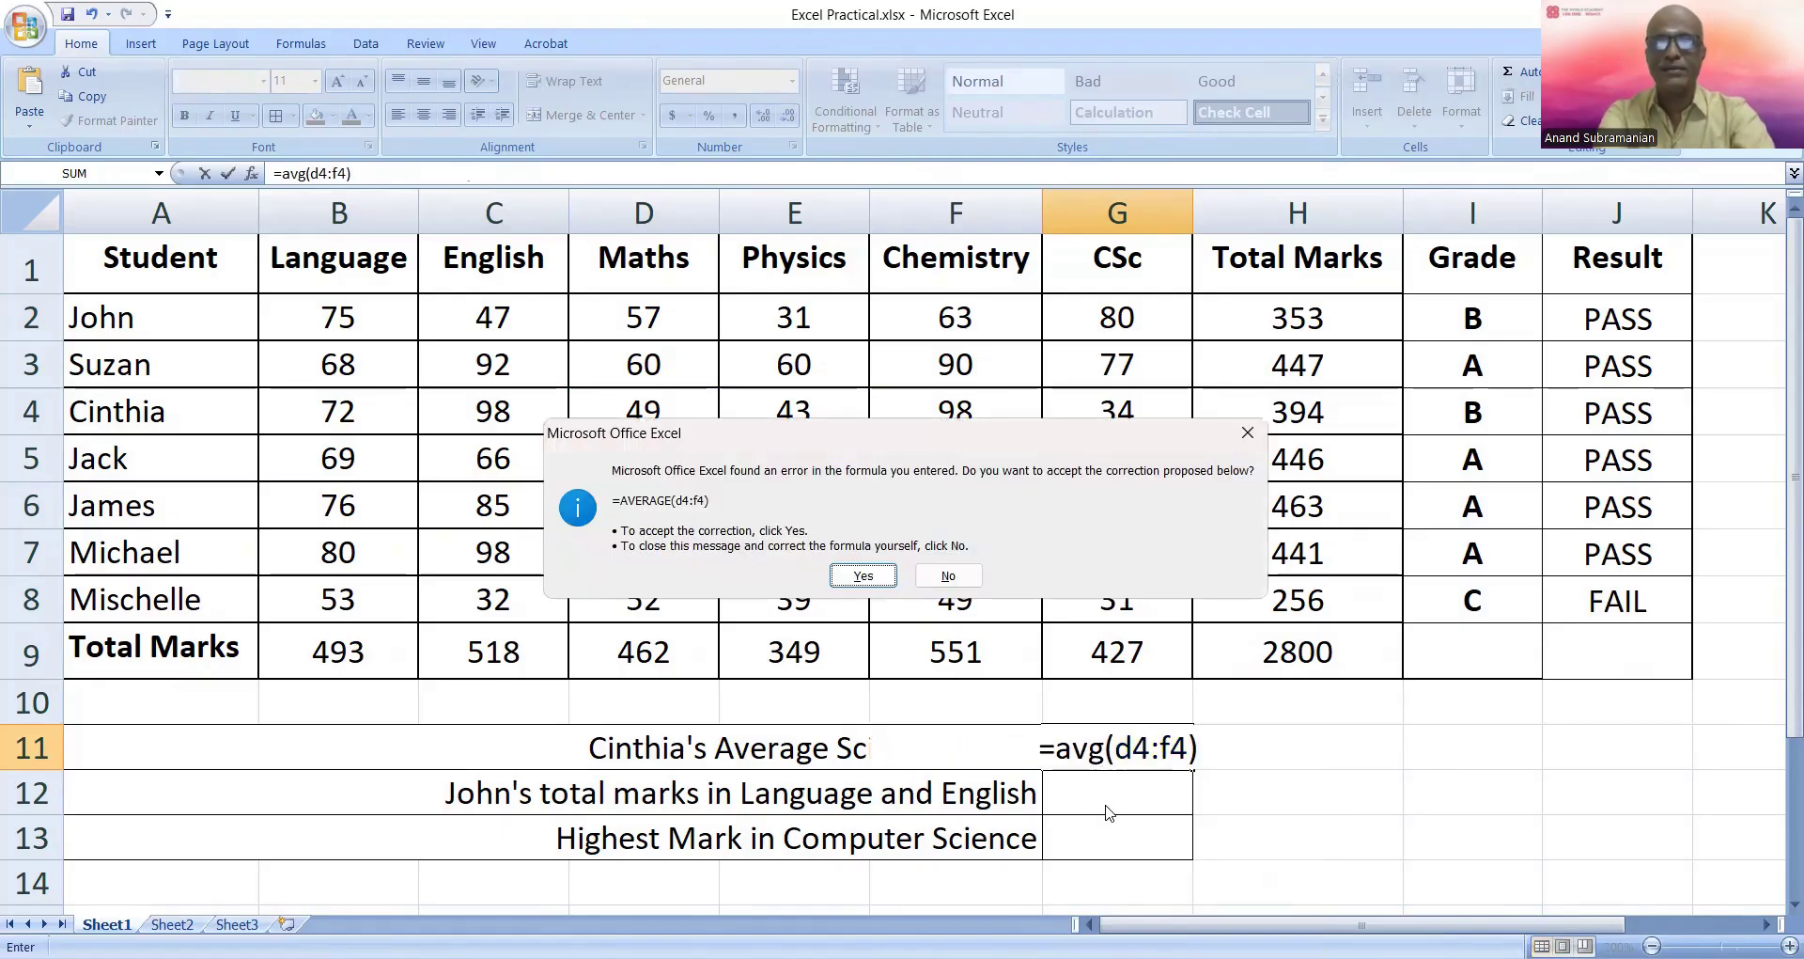
{"action": "key", "text": "Return"}
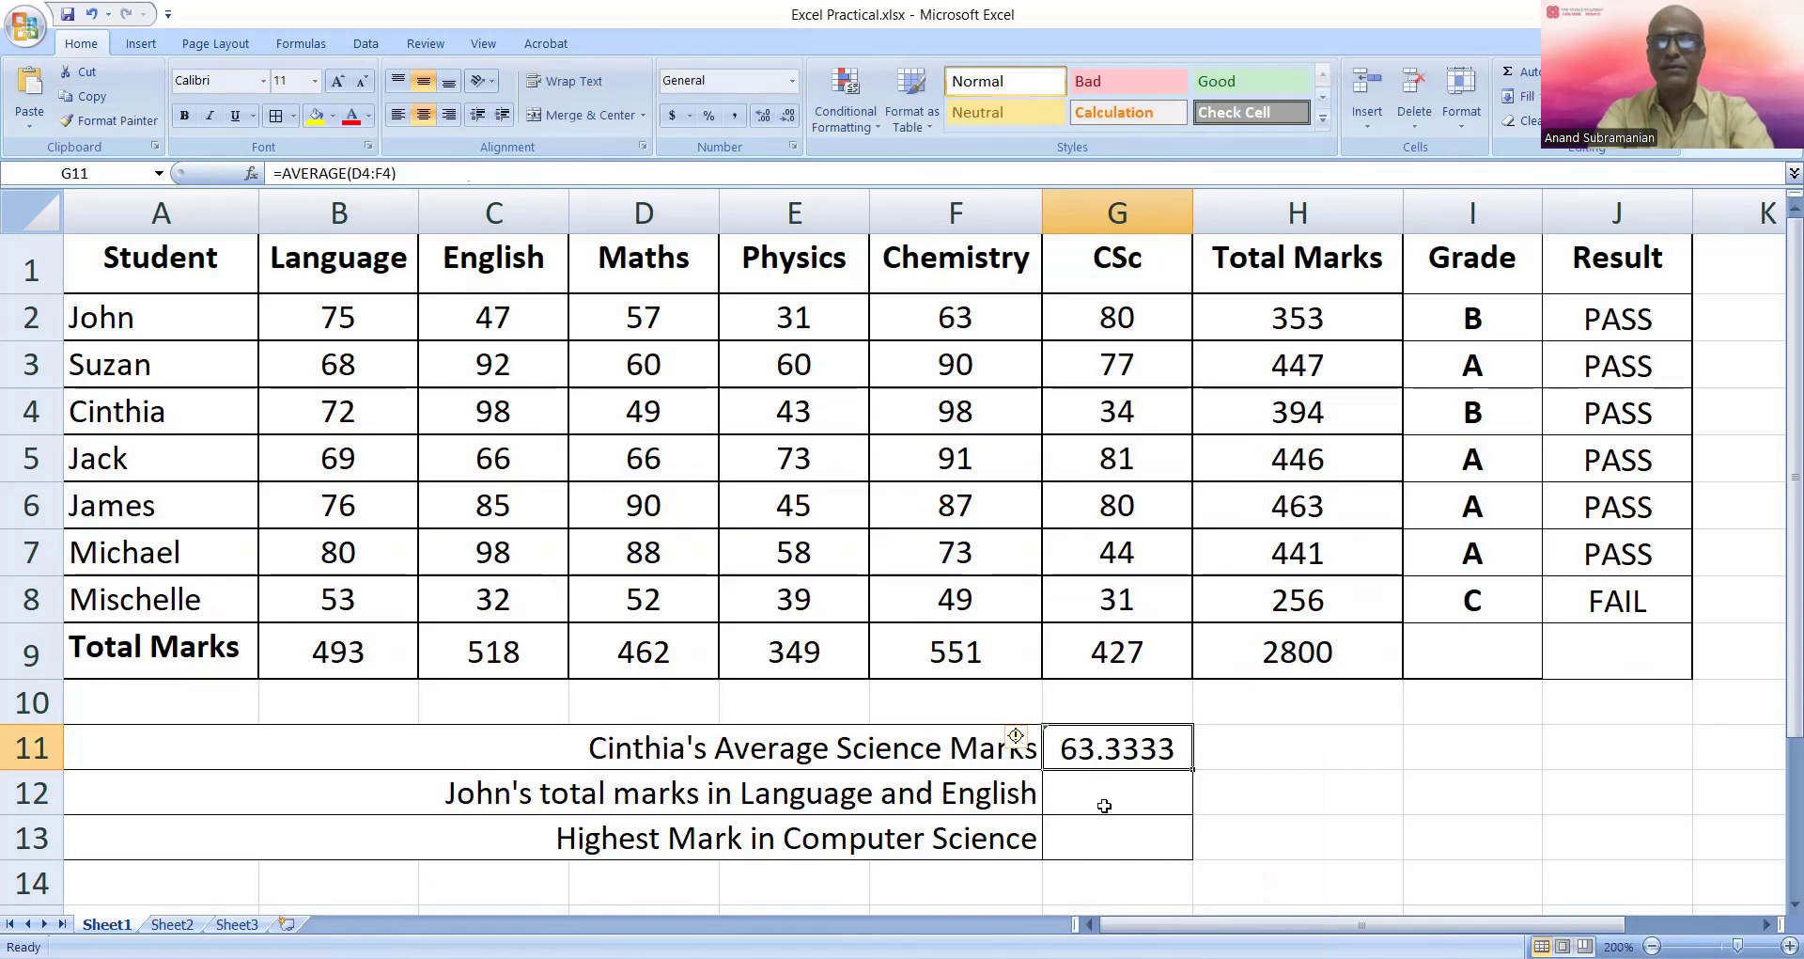
{"action": "left_click", "coordinate": [1108, 804]}
{"action": "left_click", "coordinate": [1122, 747]}
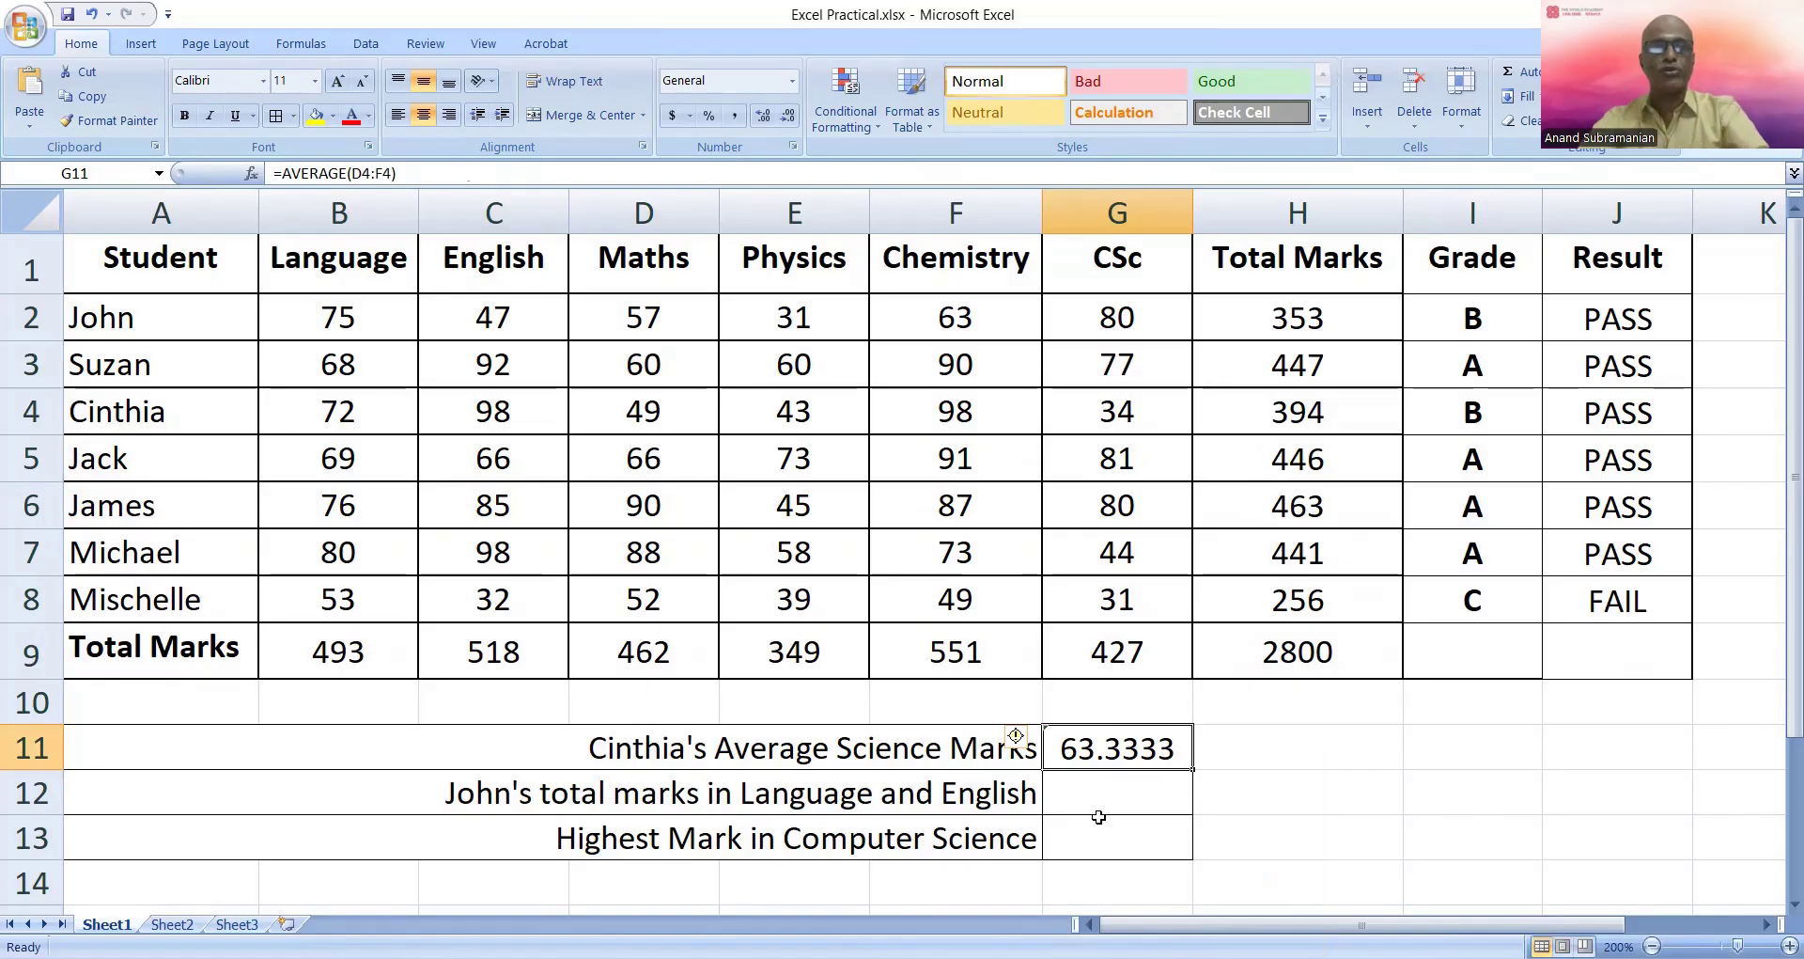
Try highlighting the three science marks in D4:F4 with a red font colour
{"action": "left_click_drag", "start_coordinate": [644, 411], "coordinate": [956, 410]}
{"action": "left_click", "coordinate": [351, 115]}
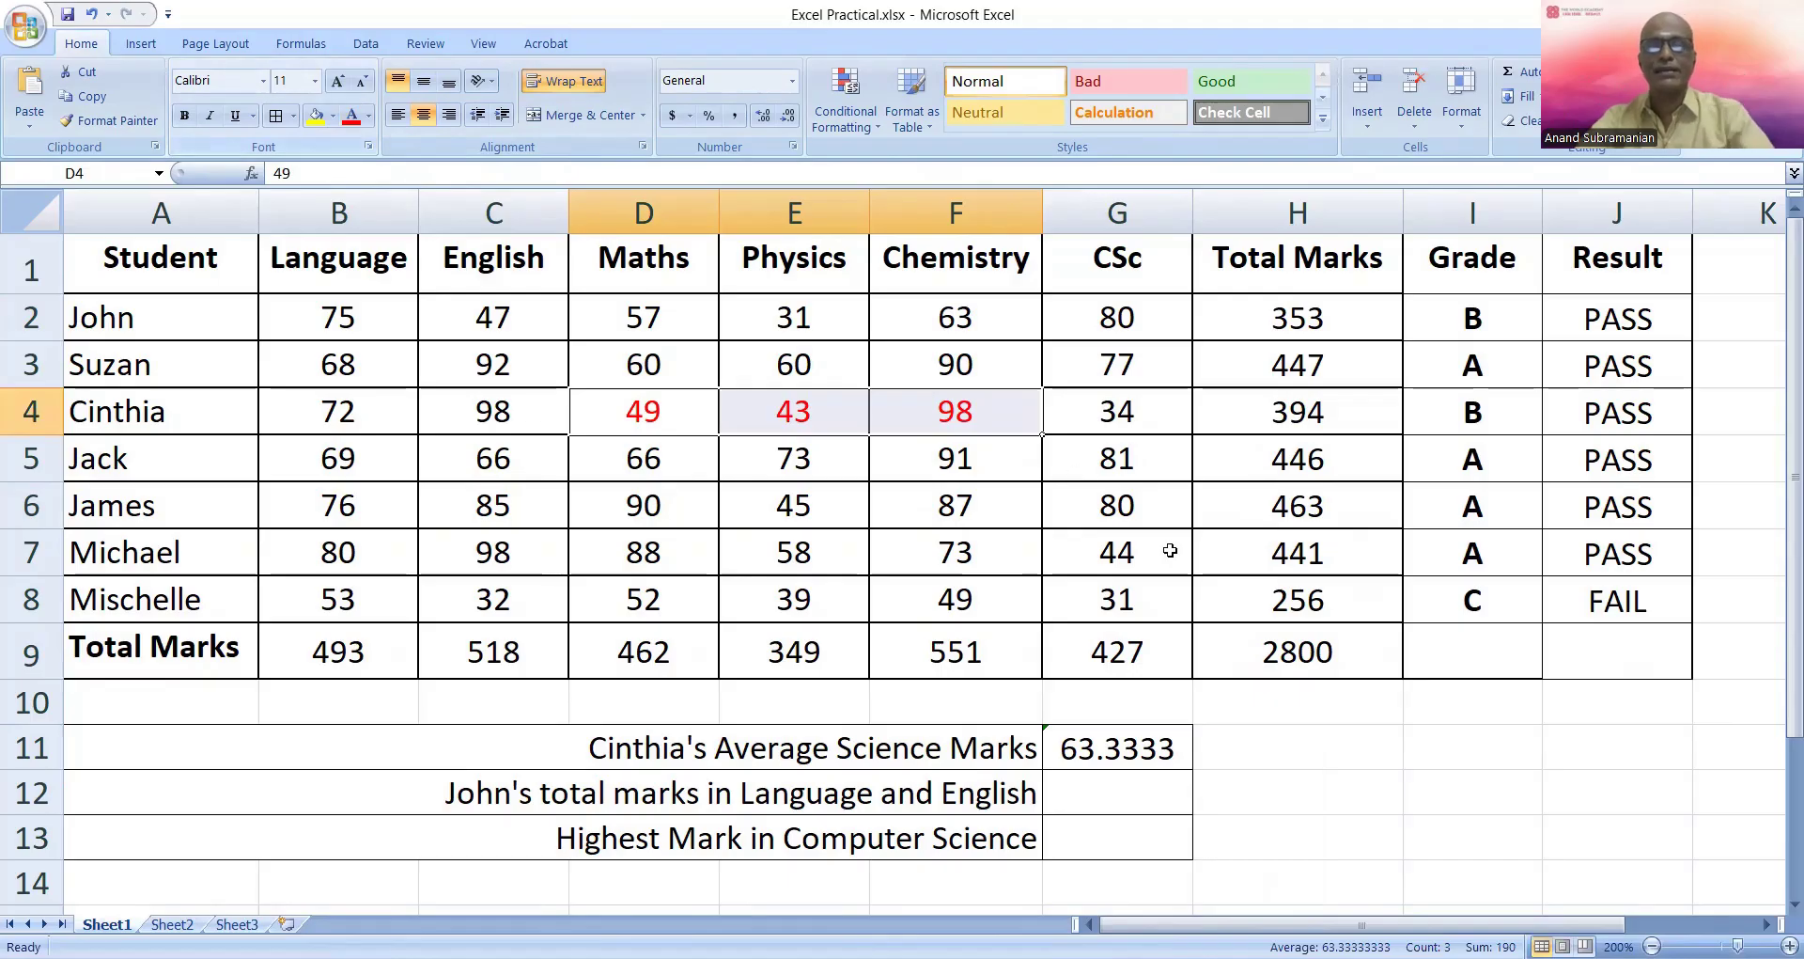
{"action": "left_click", "coordinate": [1154, 524]}
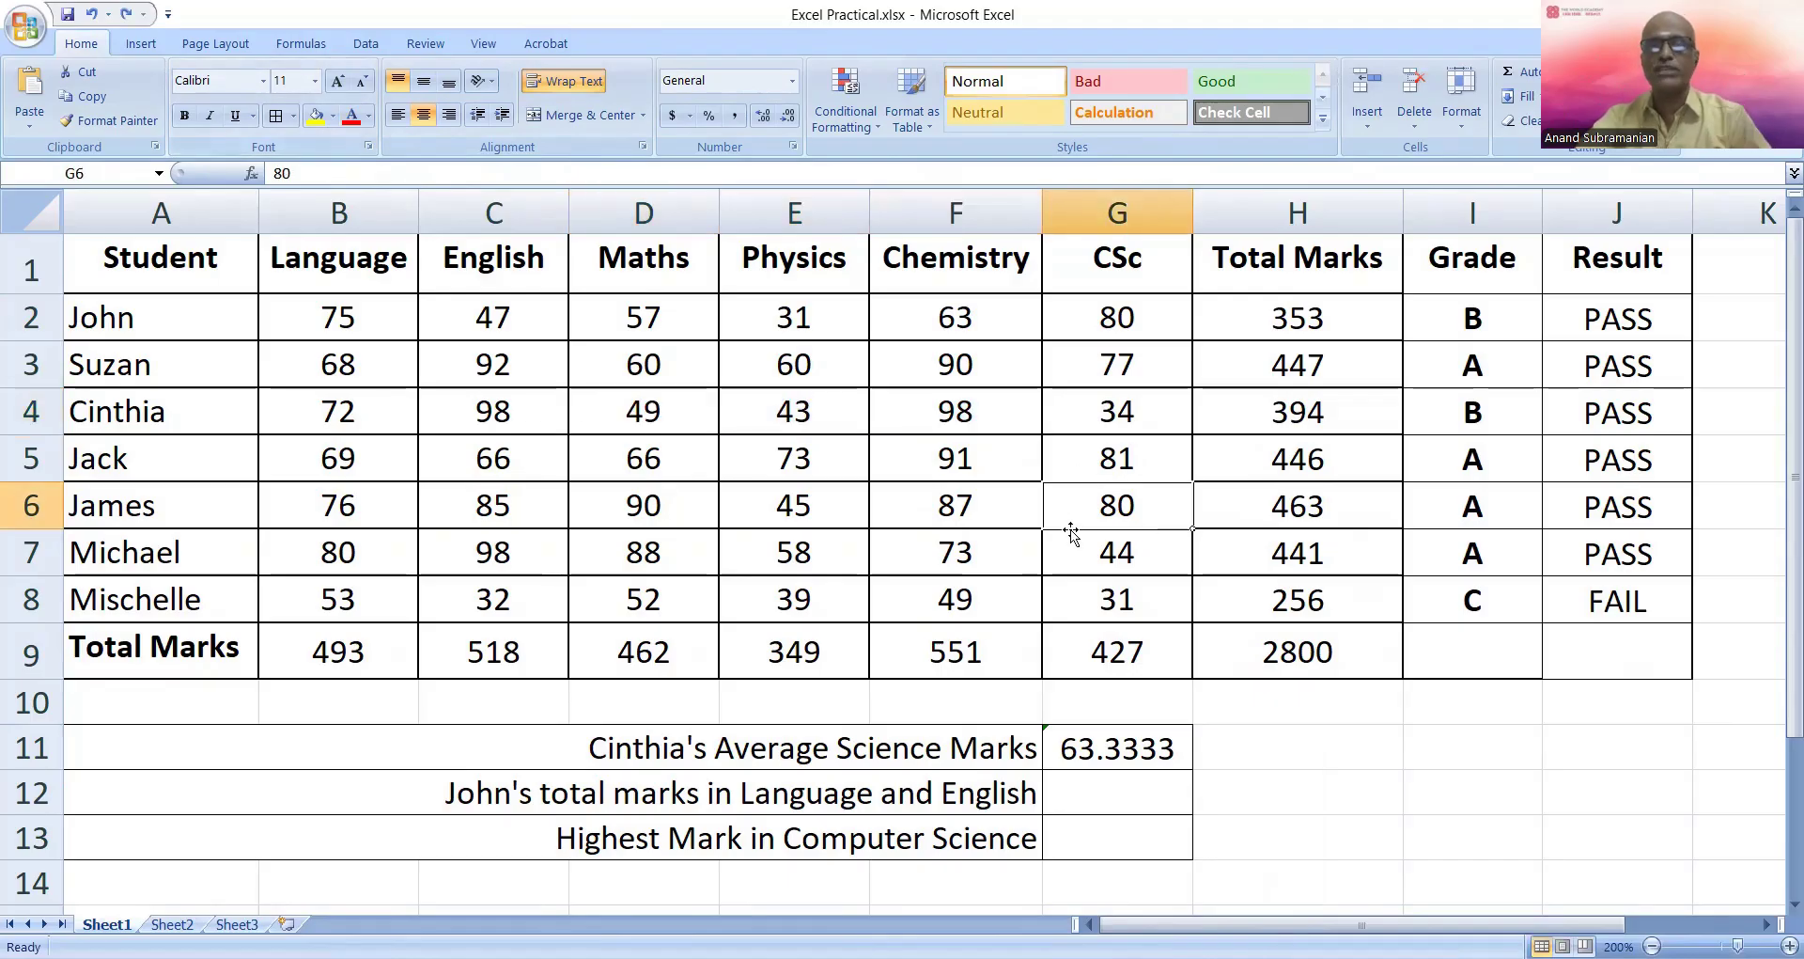
Format the average in G11 as Number with 2 decimal places
{"action": "left_click", "coordinate": [1114, 761]}
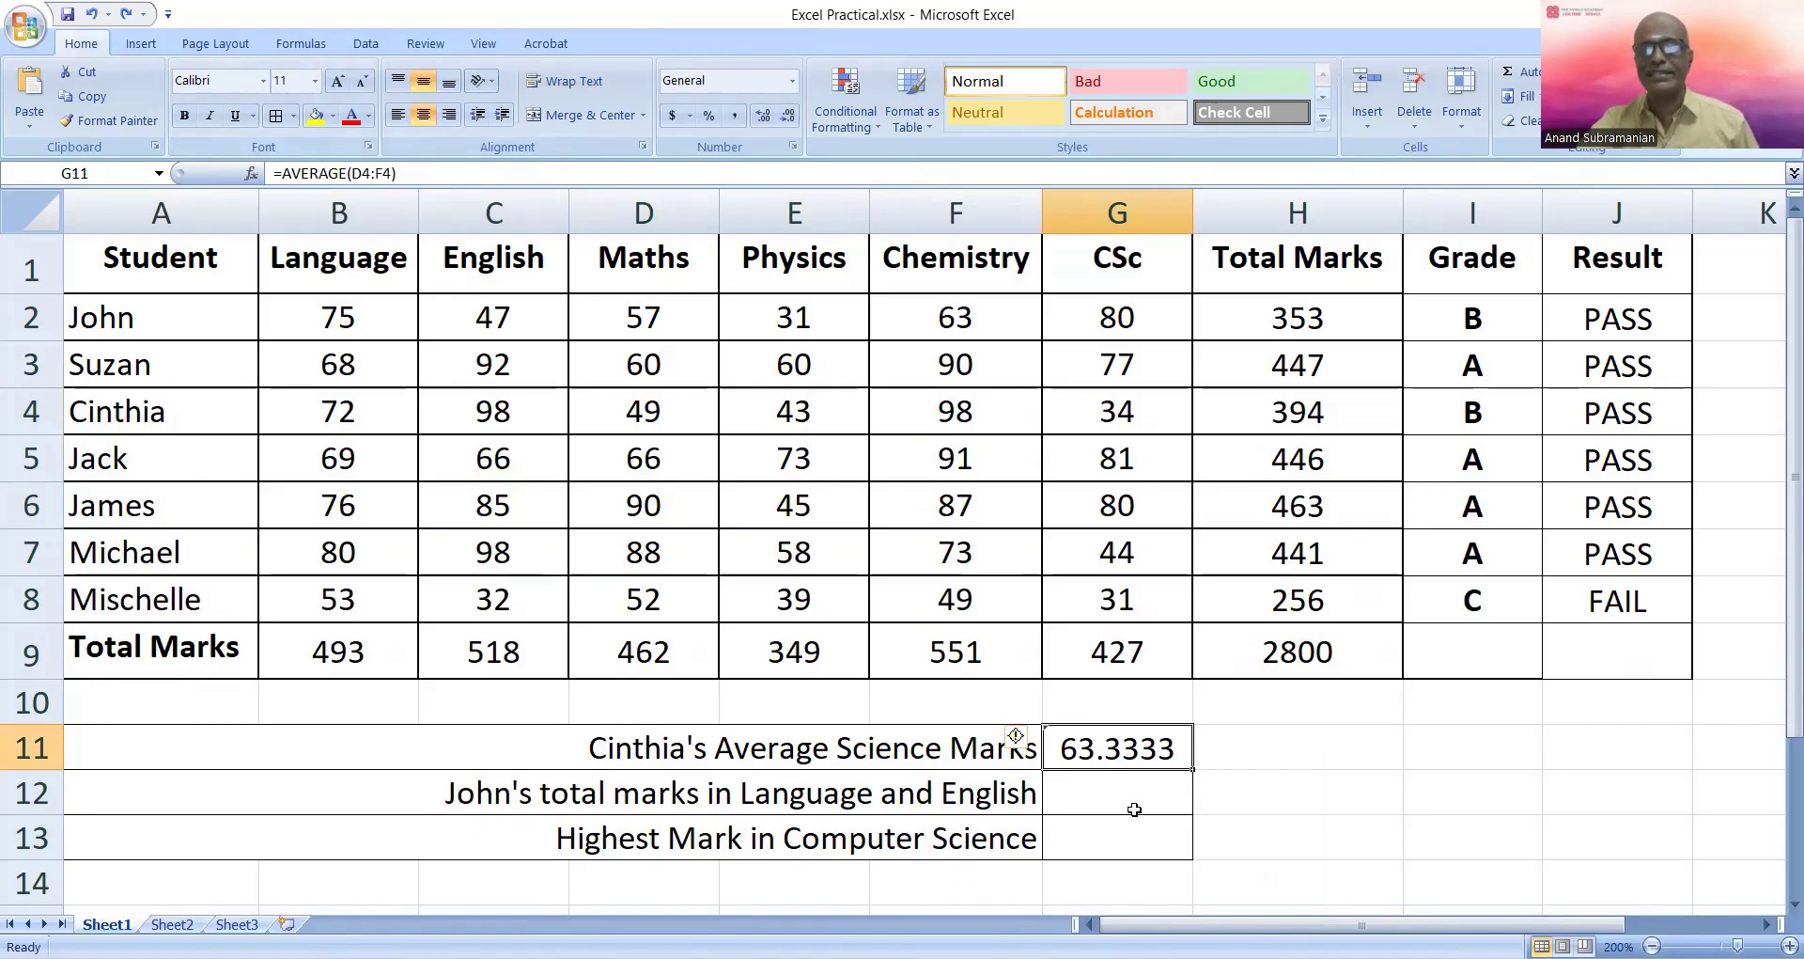
{"action": "right_click", "coordinate": [1114, 743]}
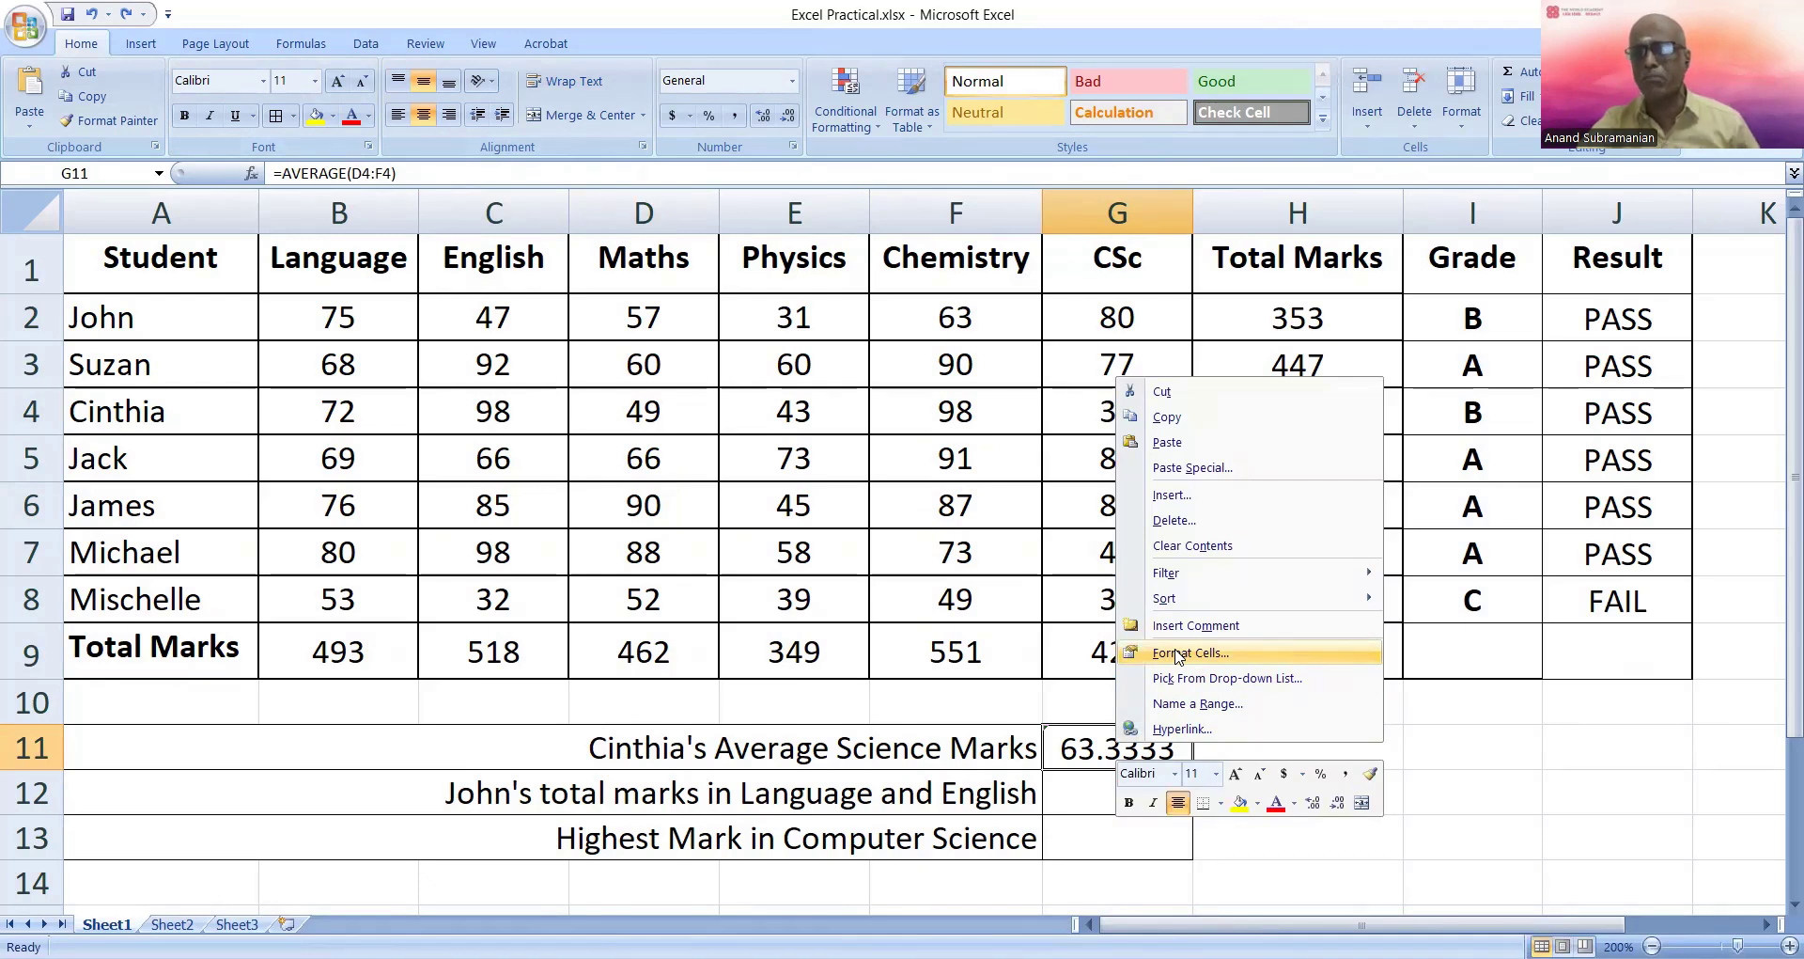
{"action": "left_click", "coordinate": [1175, 654]}
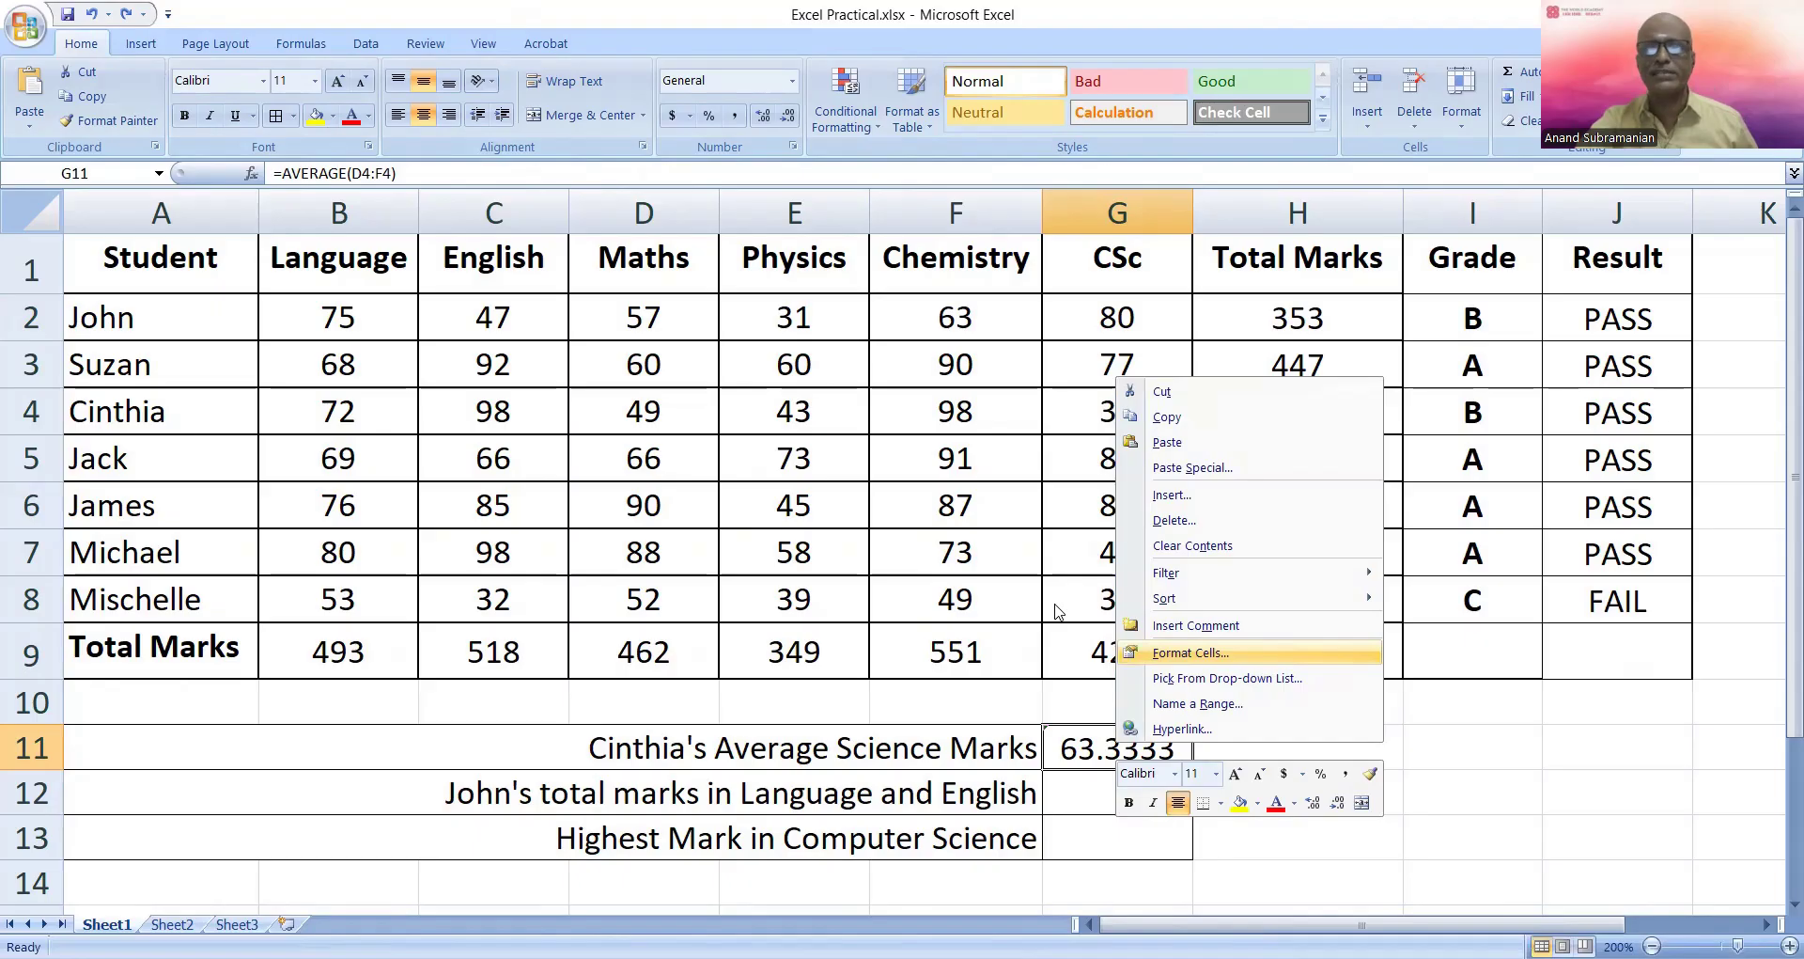
{"action": "left_click", "coordinate": [932, 489]}
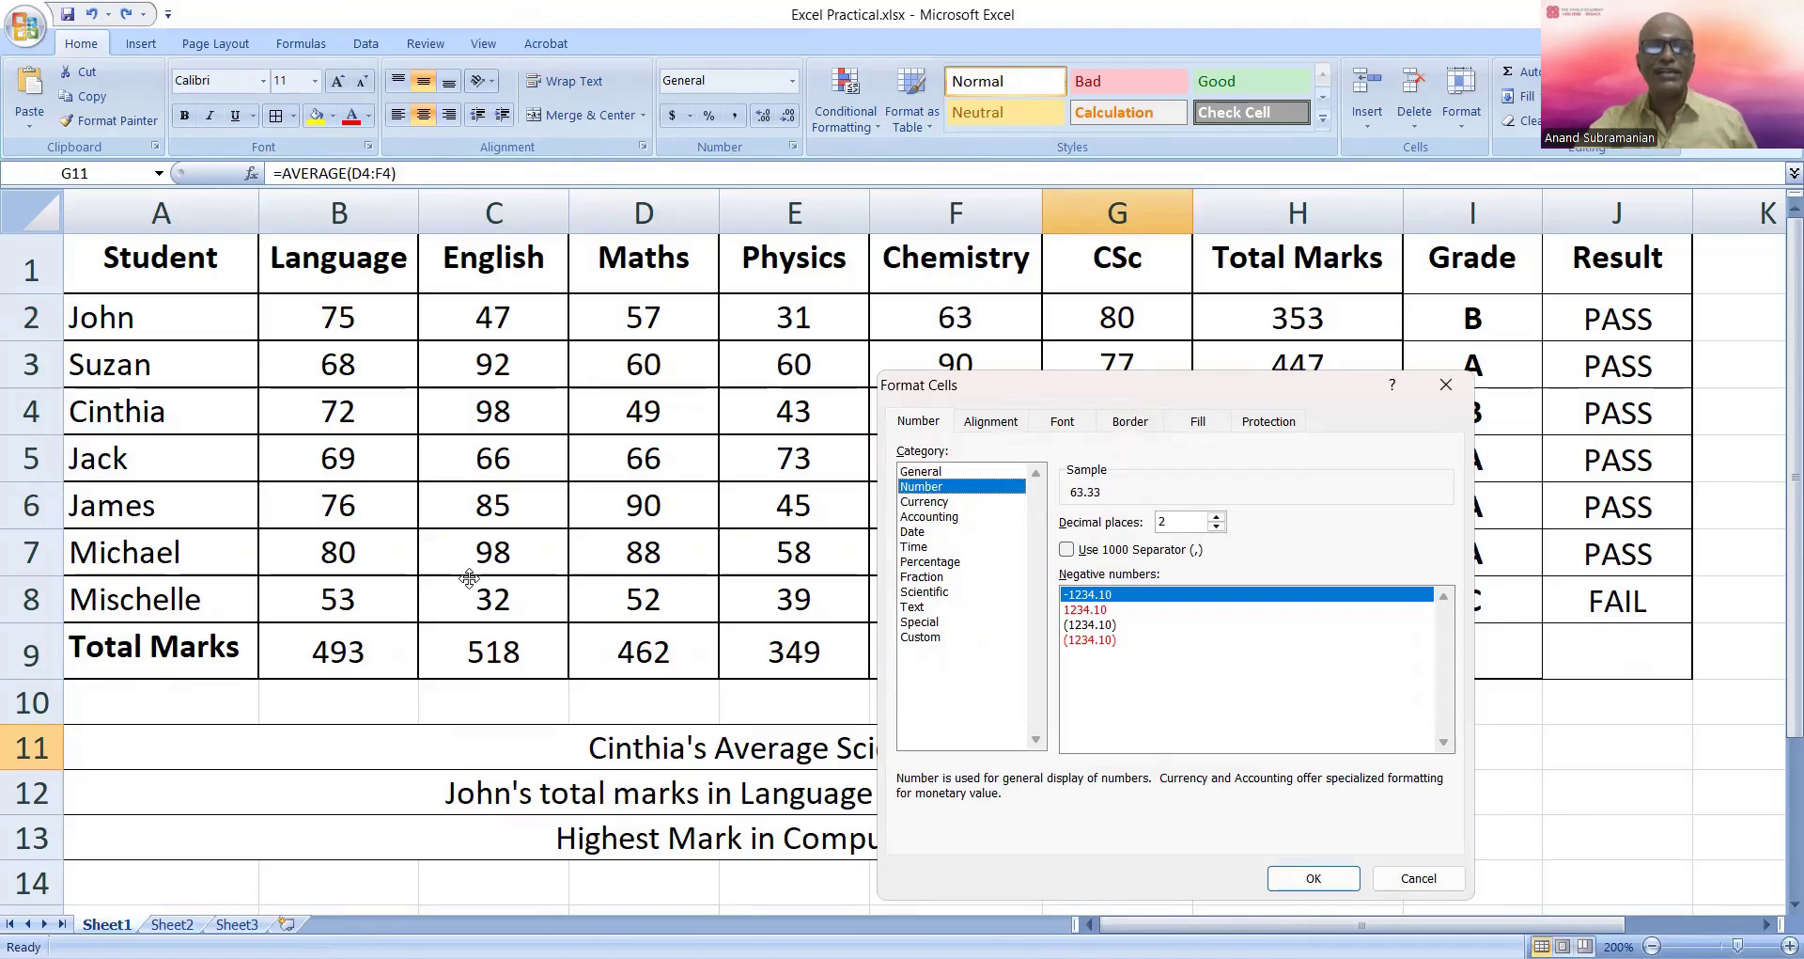
{"action": "left_click_drag", "start_coordinate": [1151, 390], "coordinate": [1073, 238]}
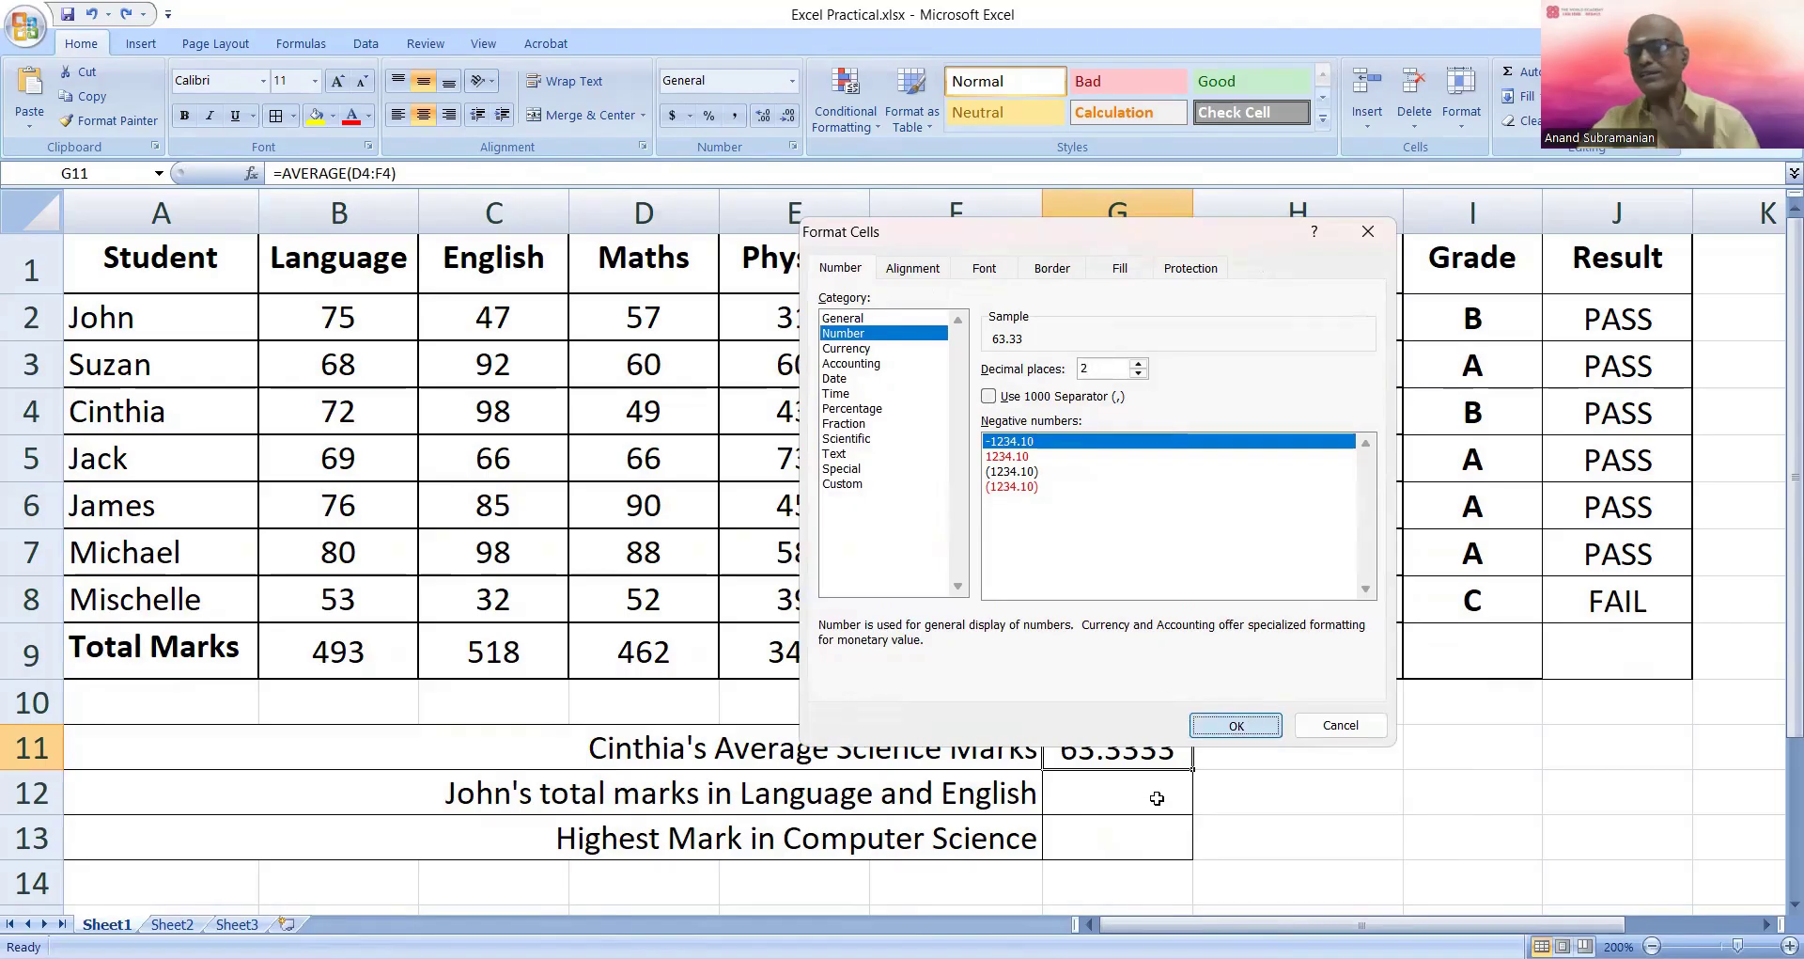
{"action": "key", "text": "Return"}
Format the empty answer cells G12:G13 as Number with 2 decimal places
{"action": "left_click_drag", "start_coordinate": [1148, 793], "coordinate": [1135, 829]}
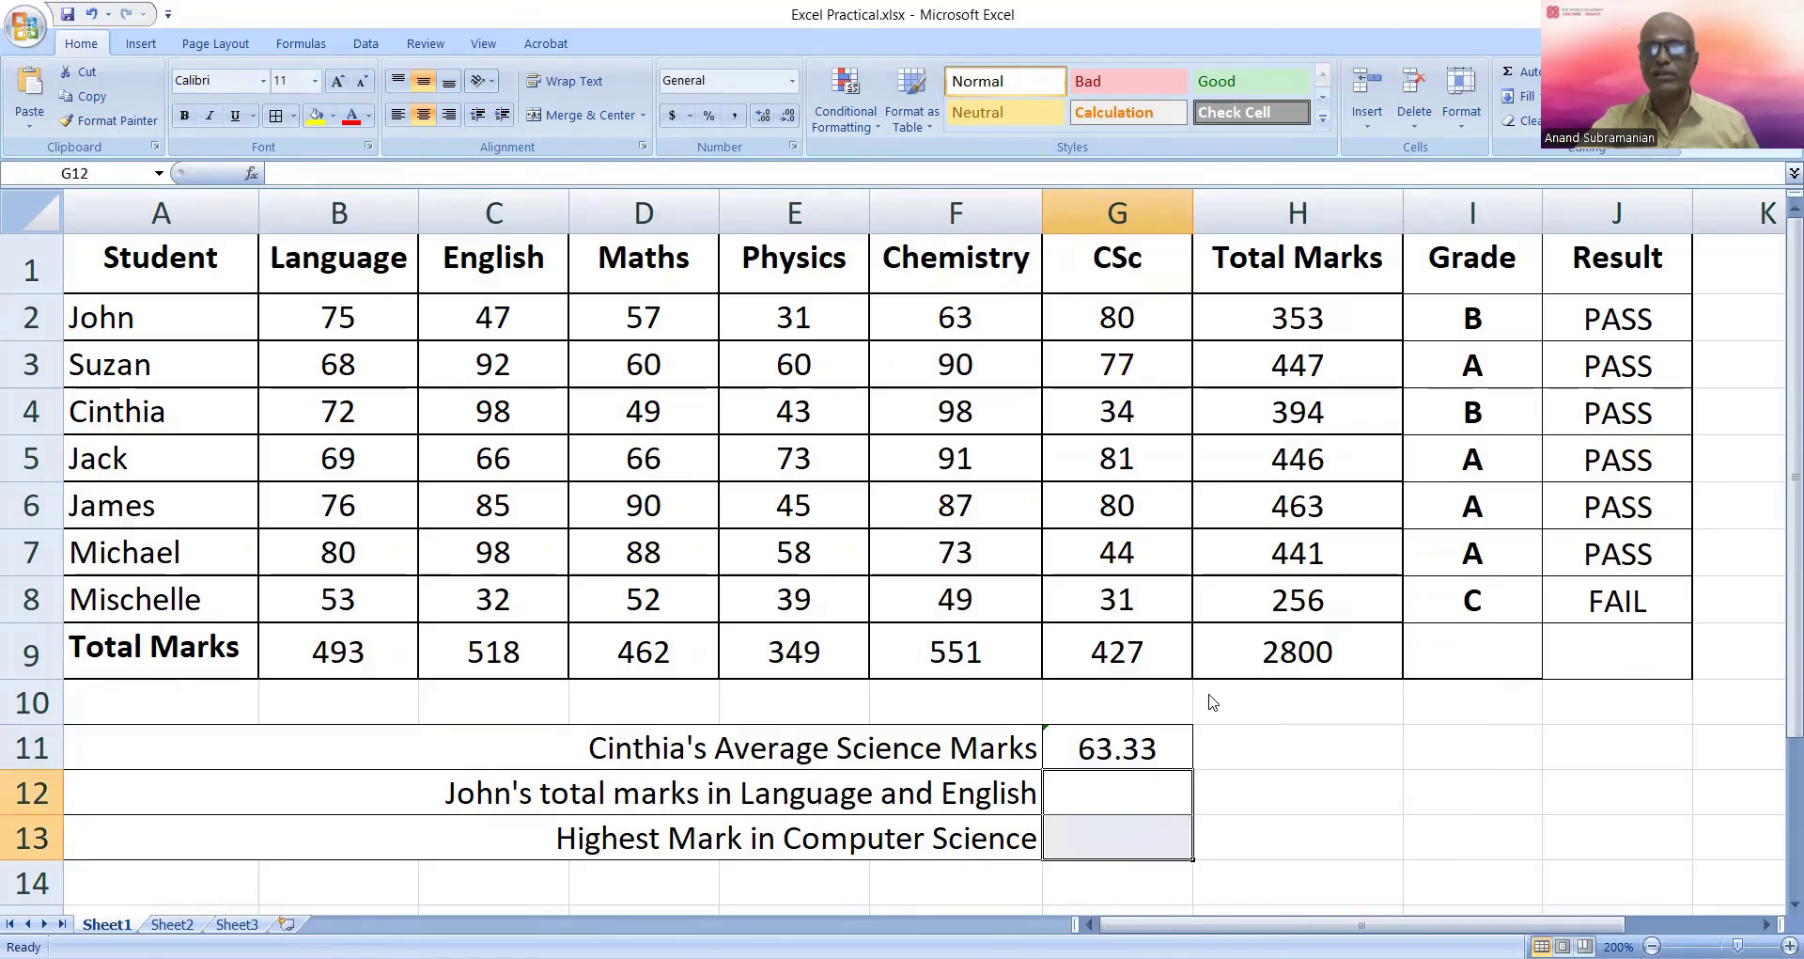
{"action": "key", "text": "ctrl+1"}
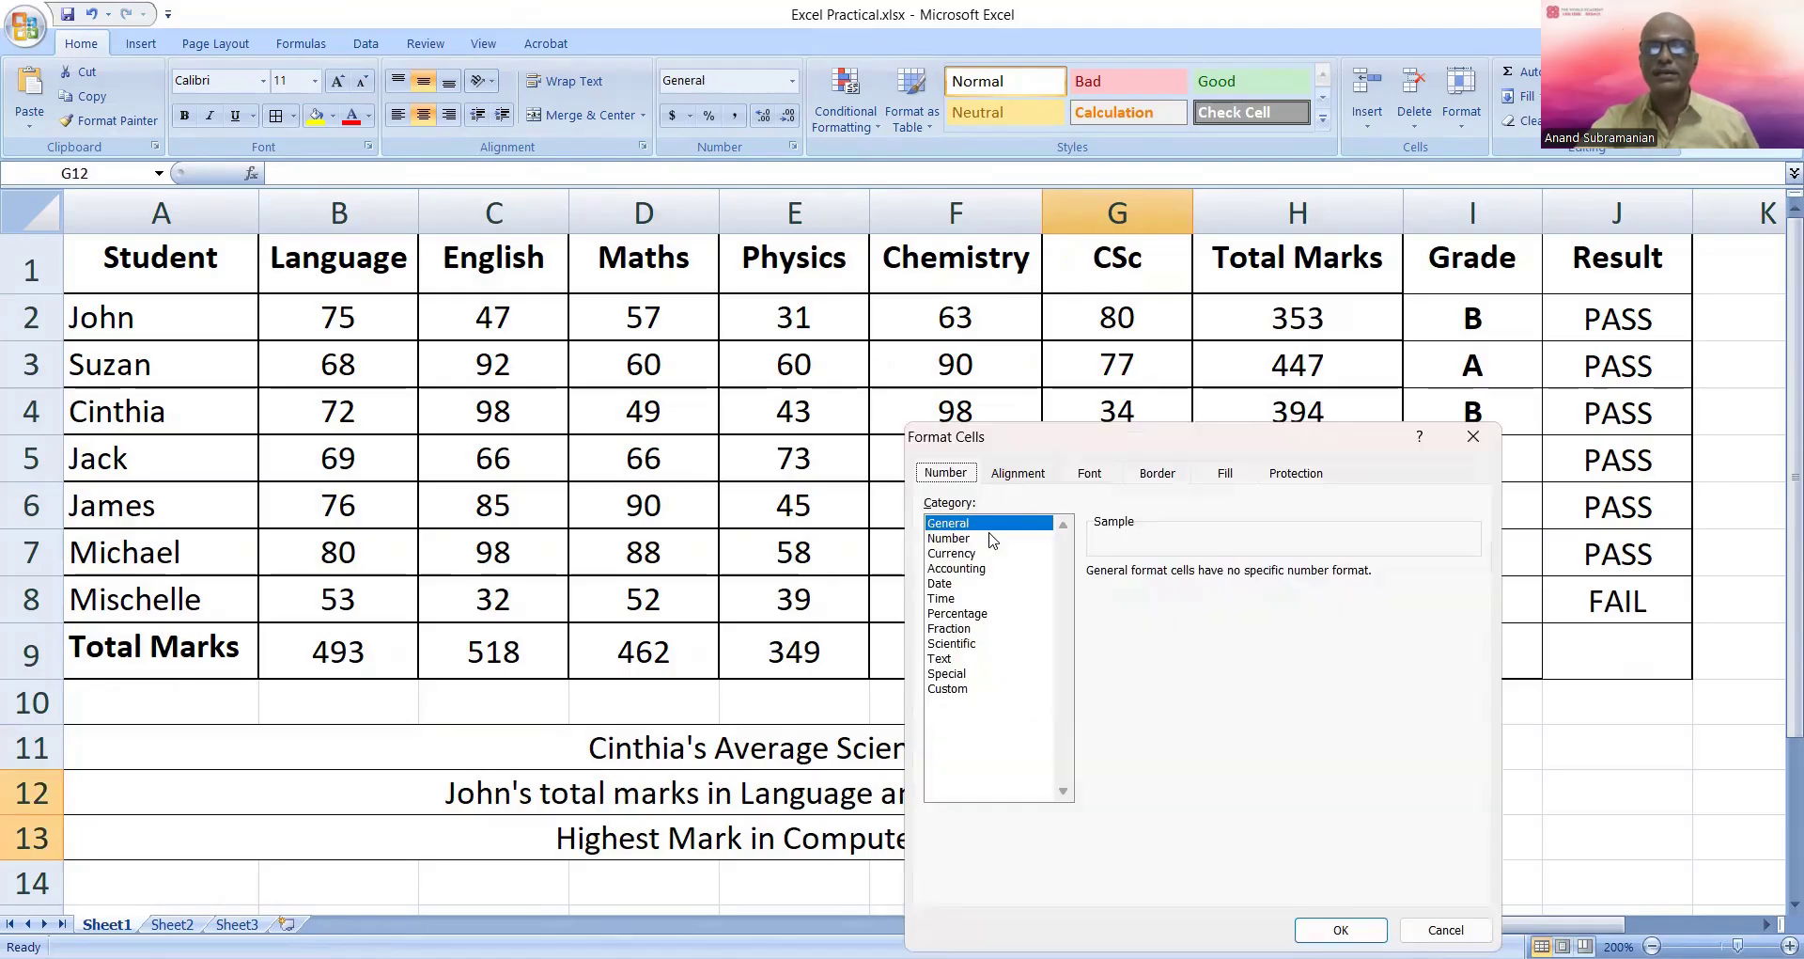
{"action": "left_click", "coordinate": [988, 538]}
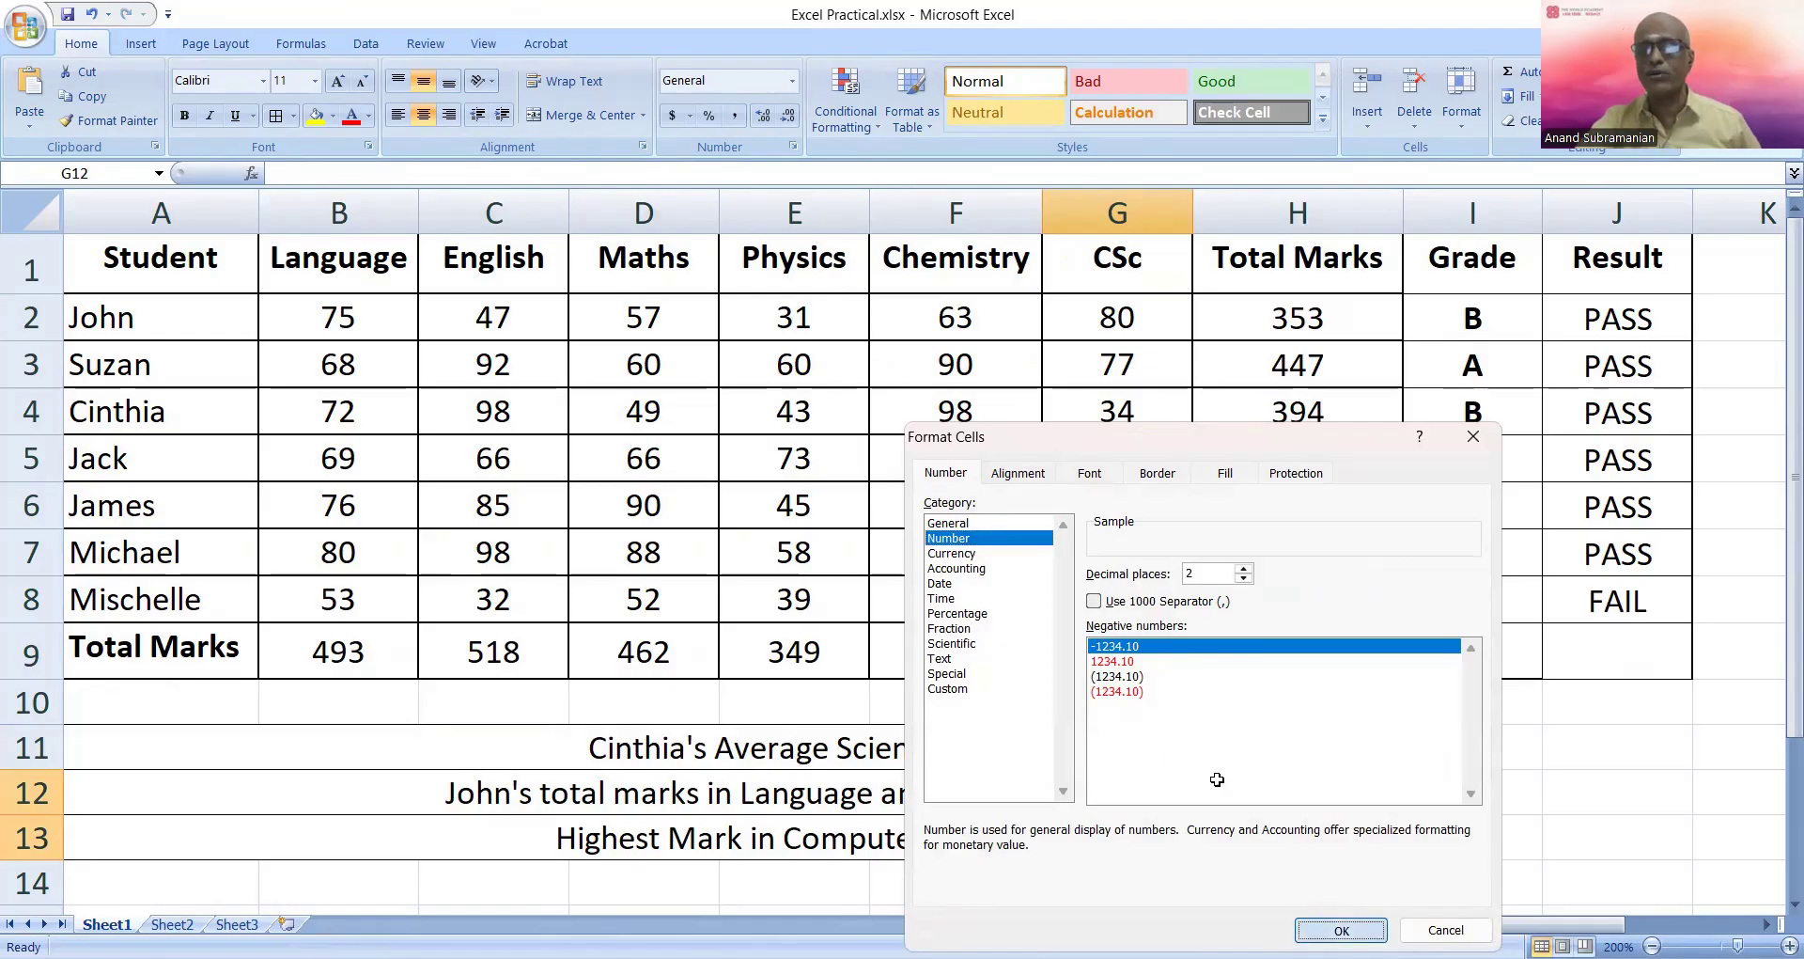
{"action": "key", "text": "Return"}
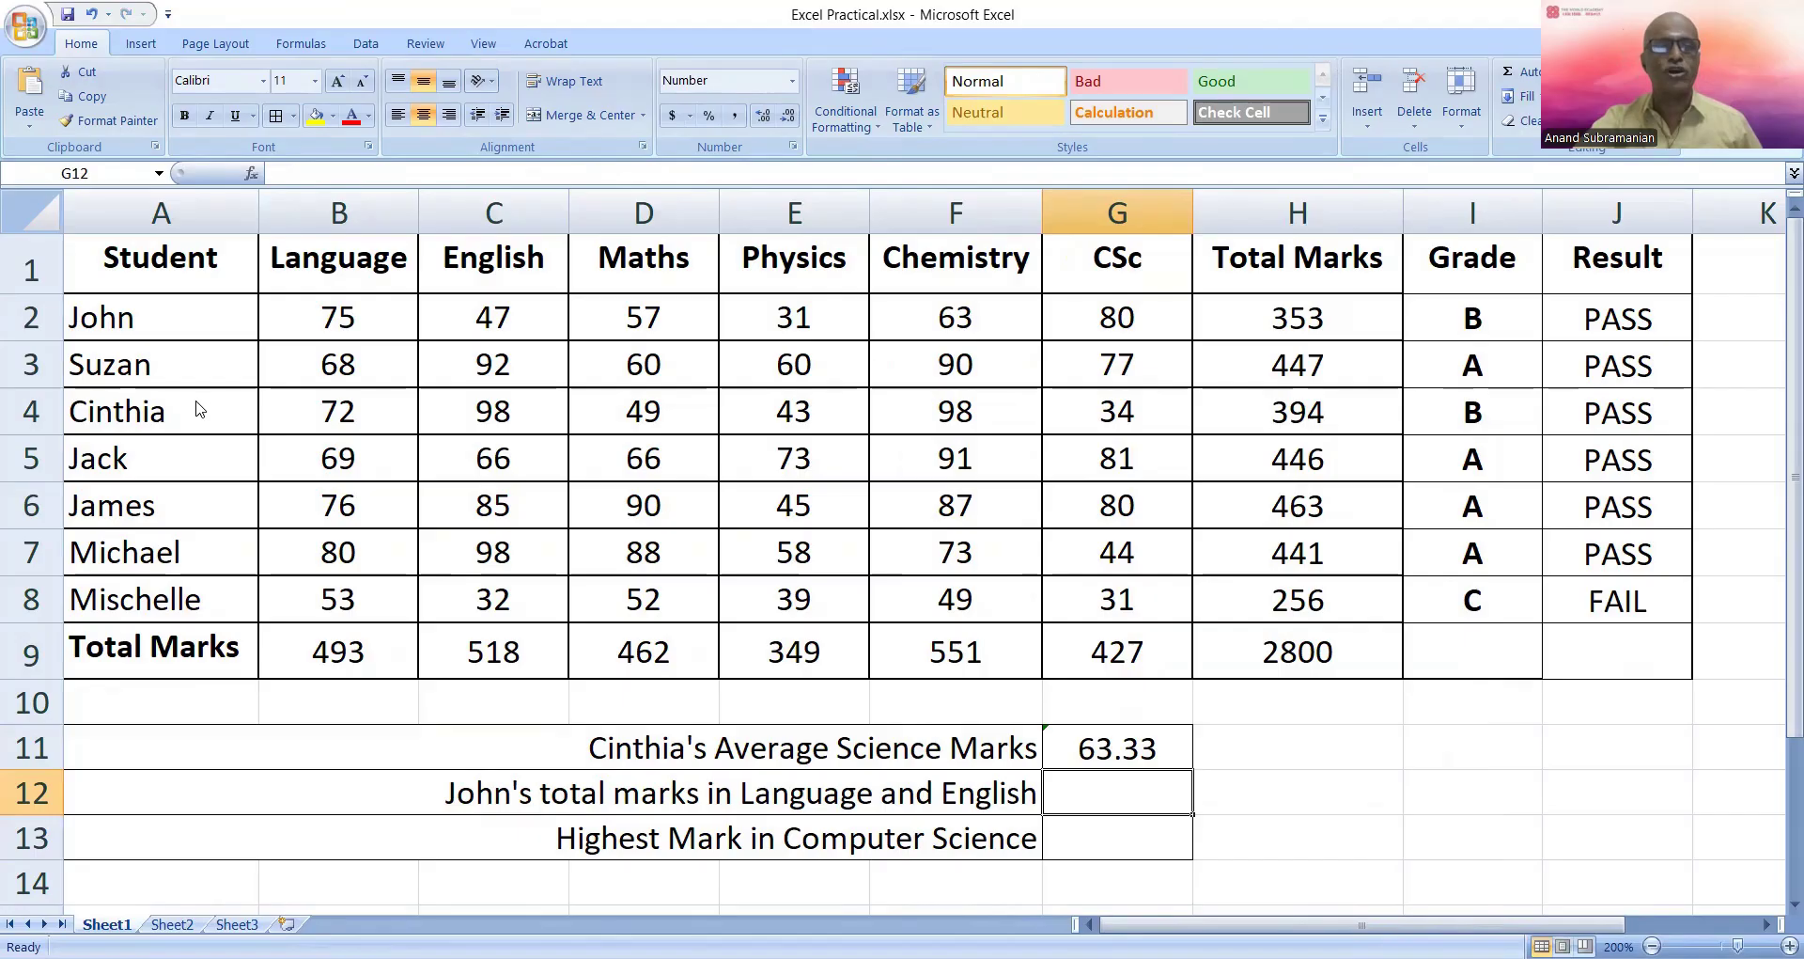
Calculate the first student's total marks in Language and English in G12 with =sum(b2,c2)
{"action": "left_click", "coordinate": [150, 334]}
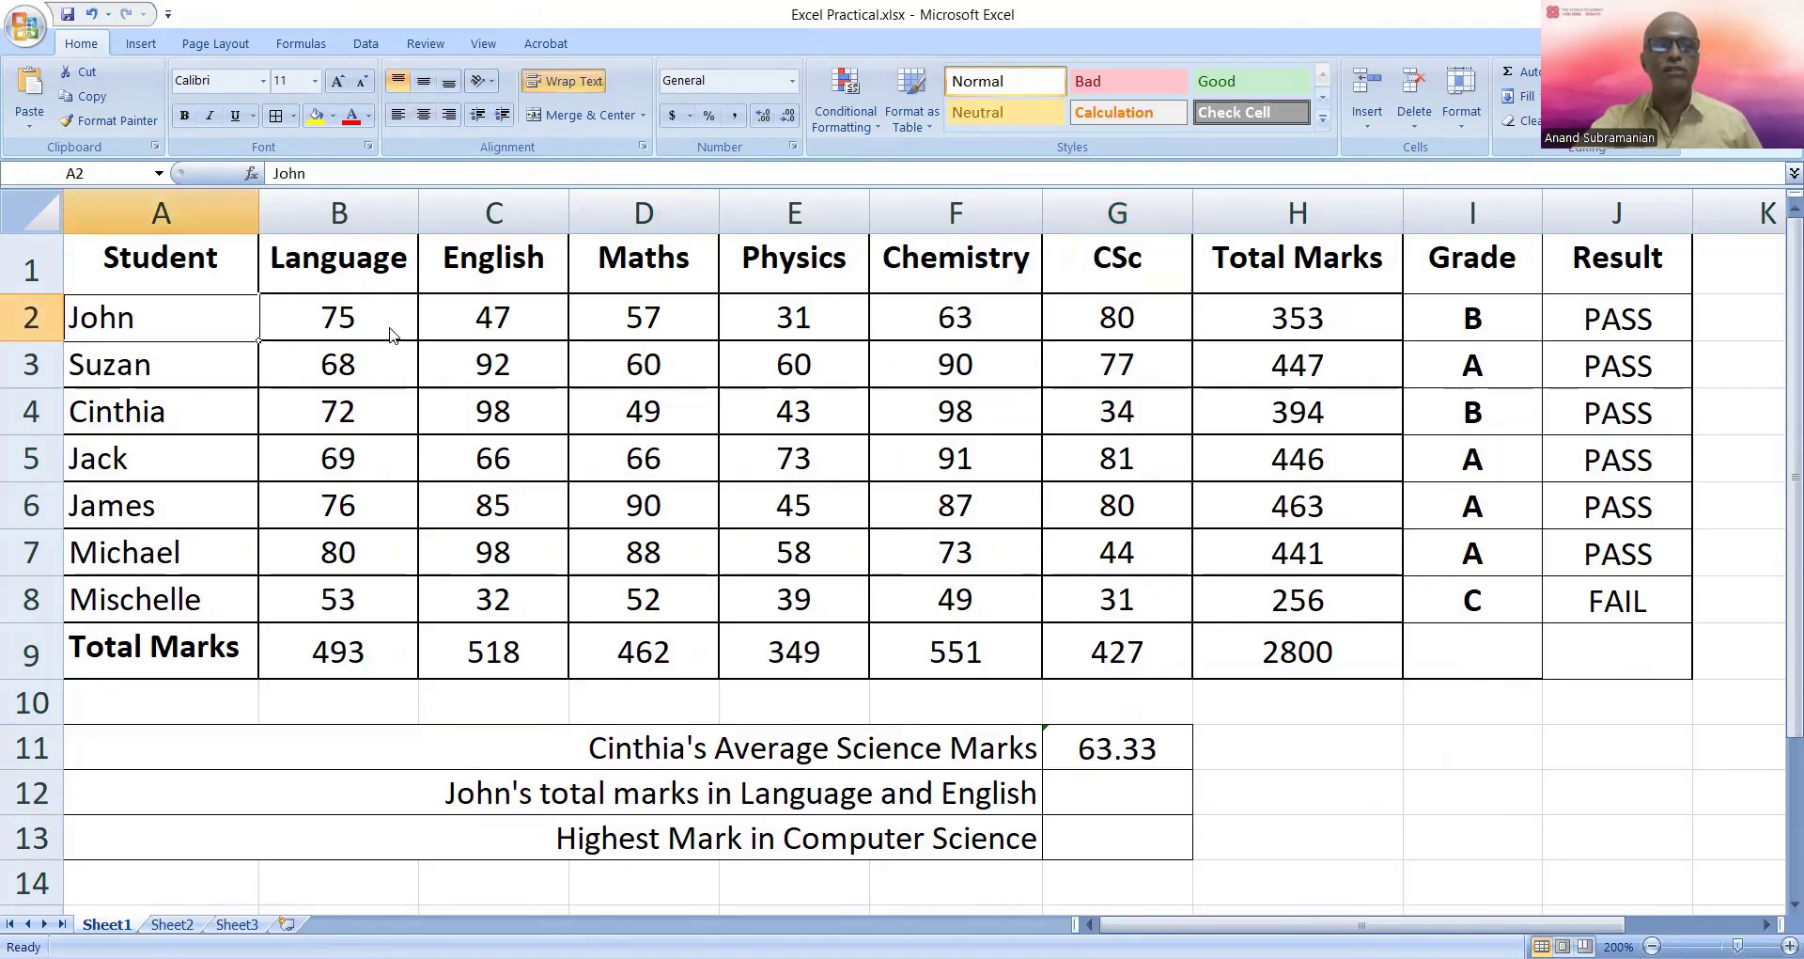
{"action": "left_click_drag", "start_coordinate": [355, 329], "coordinate": [454, 328]}
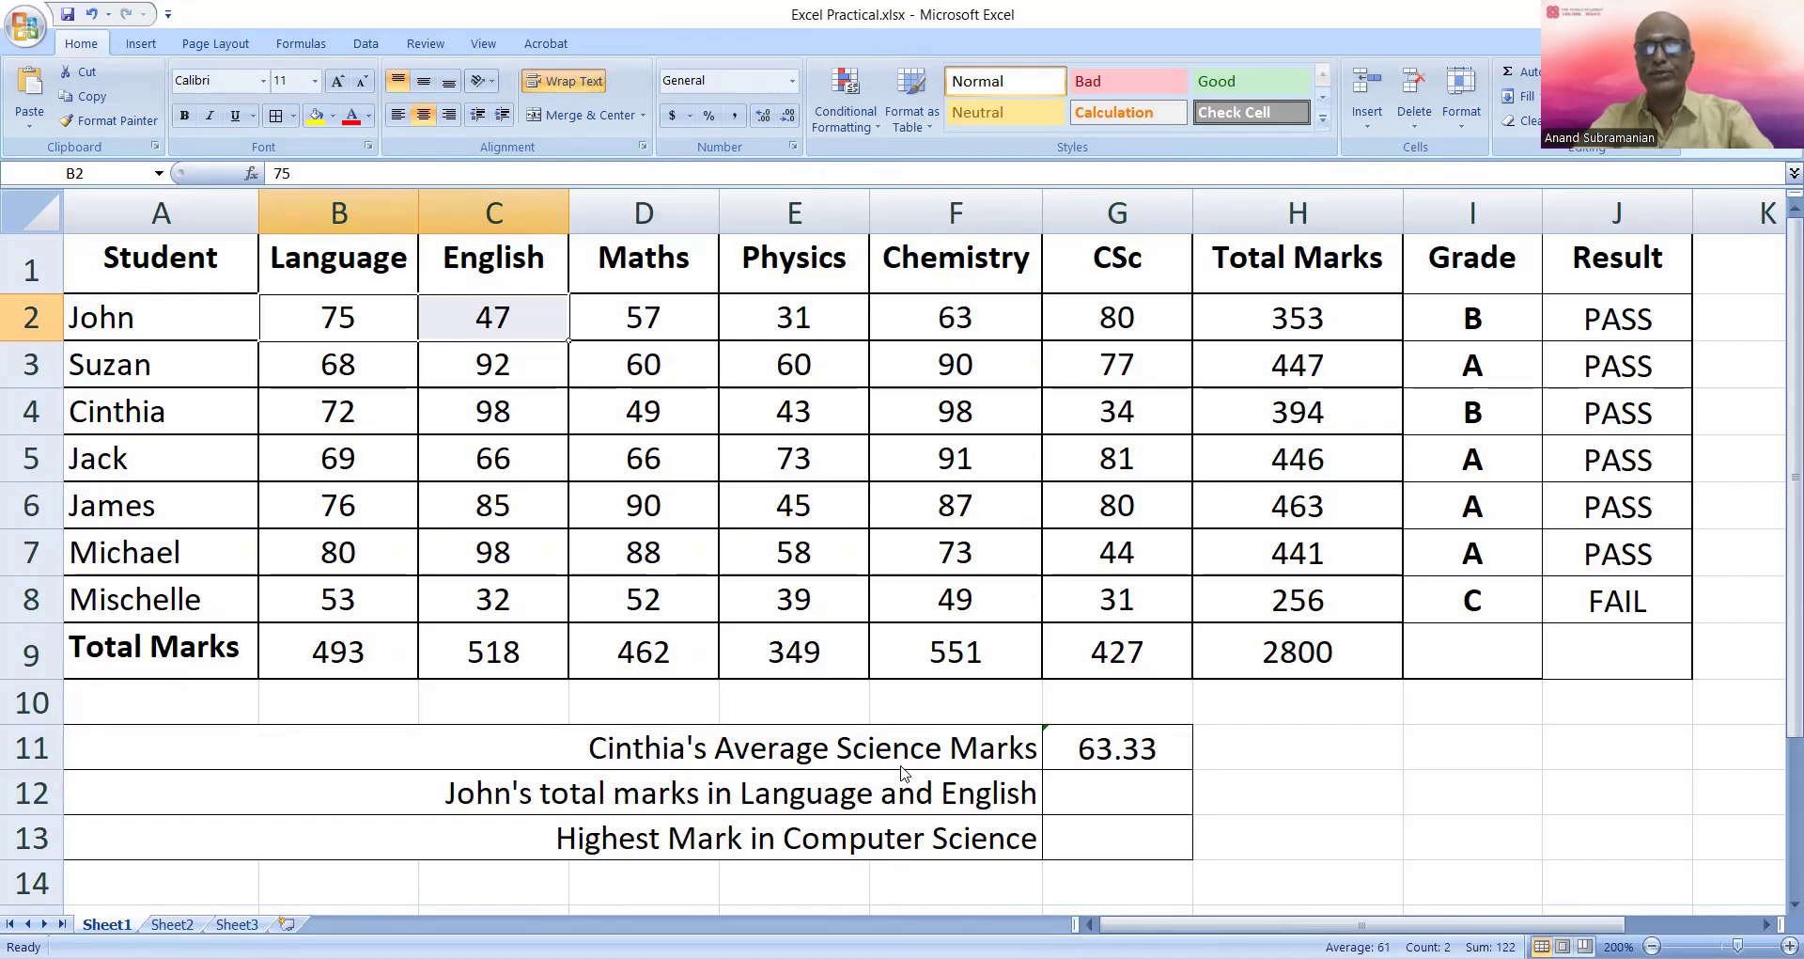
{"action": "left_click", "coordinate": [1137, 778]}
{"action": "type", "text": "="}
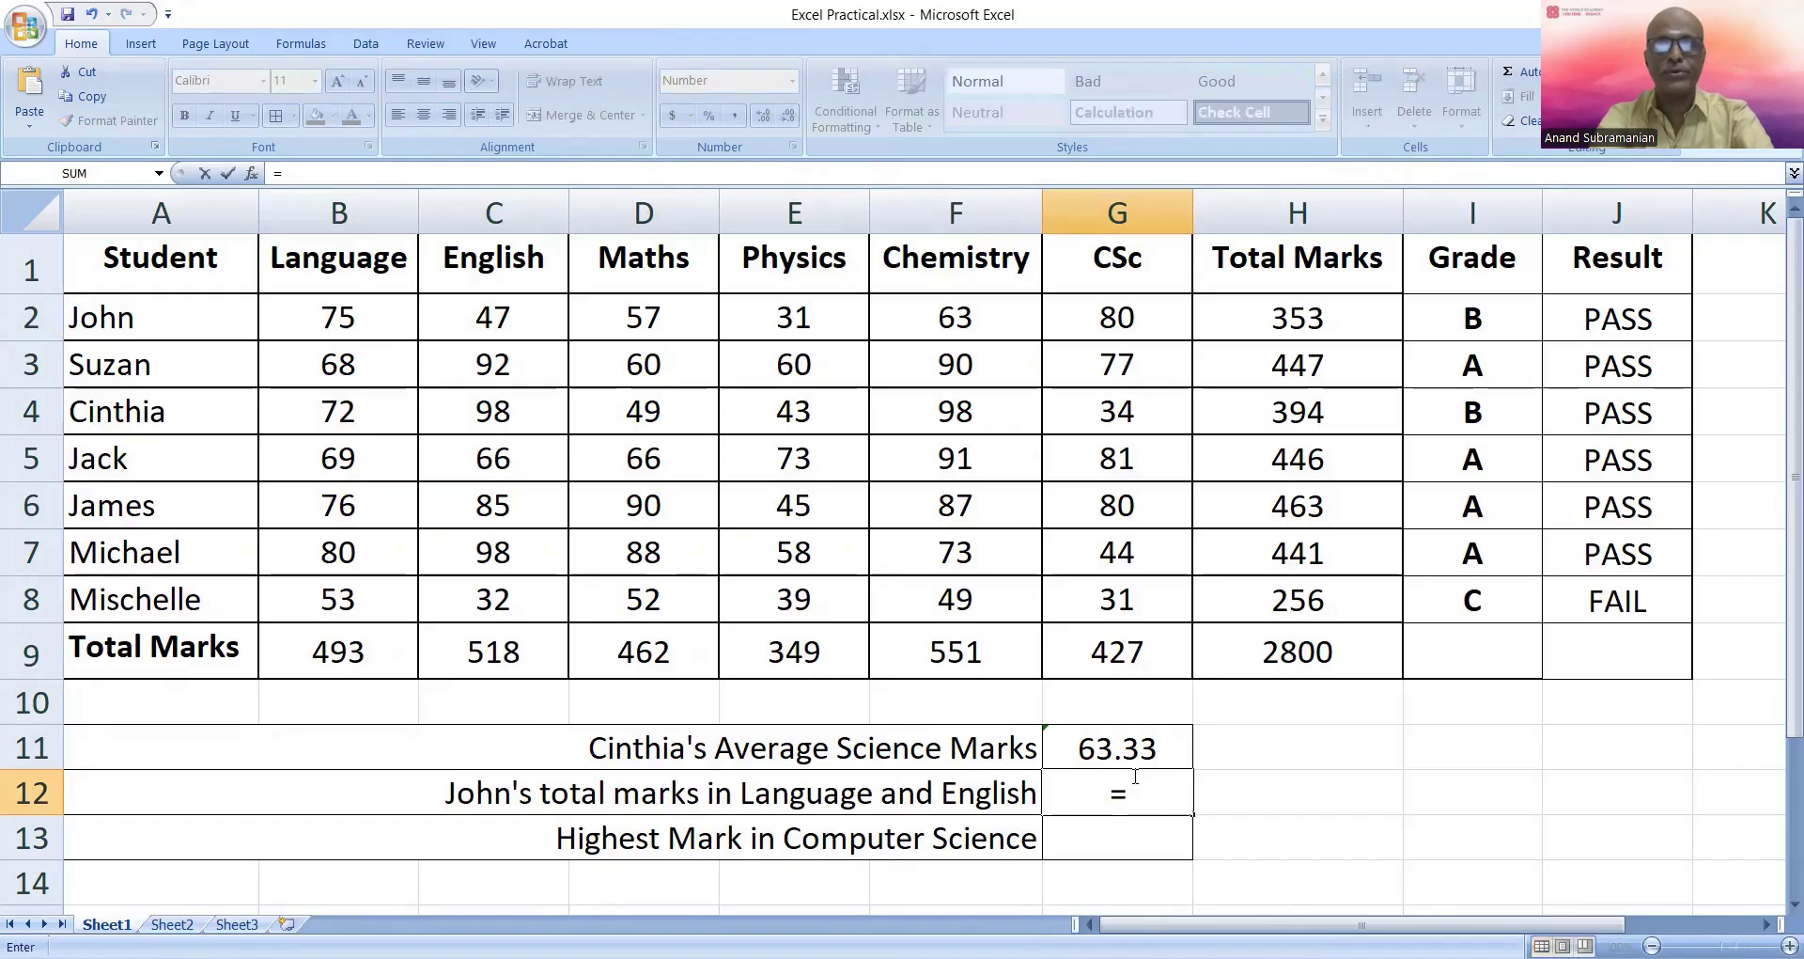
{"action": "type", "text": "s"}
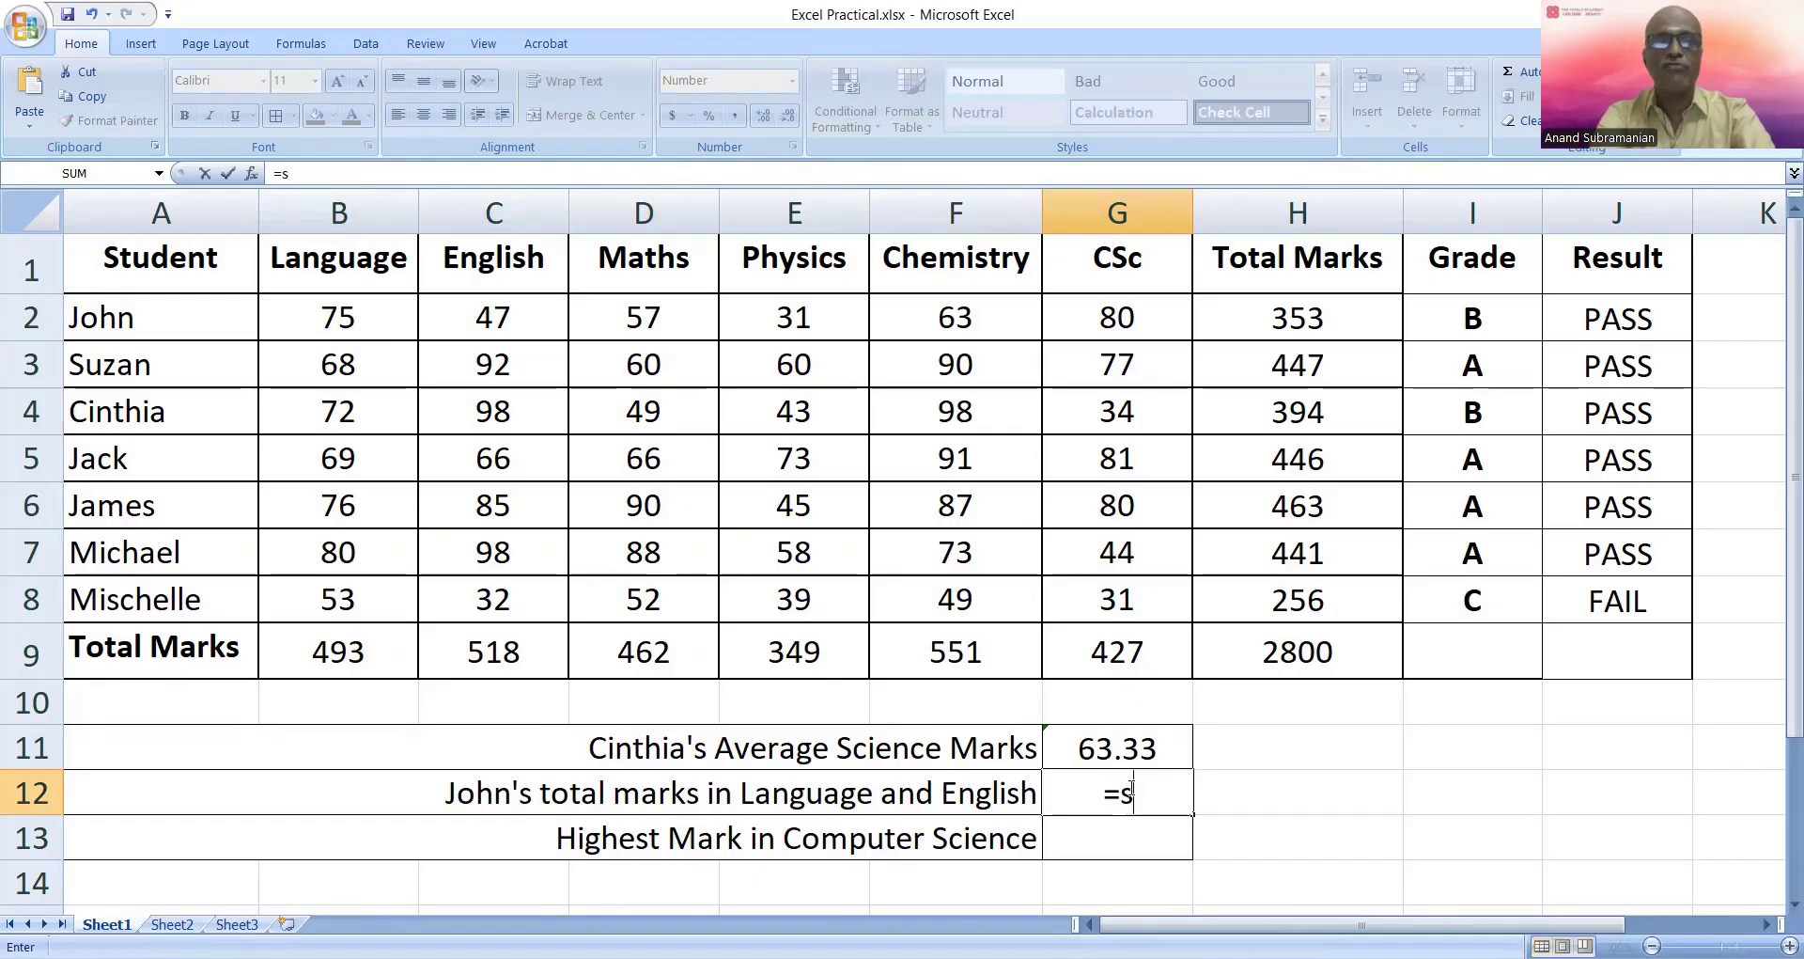
{"action": "type", "text": "um("}
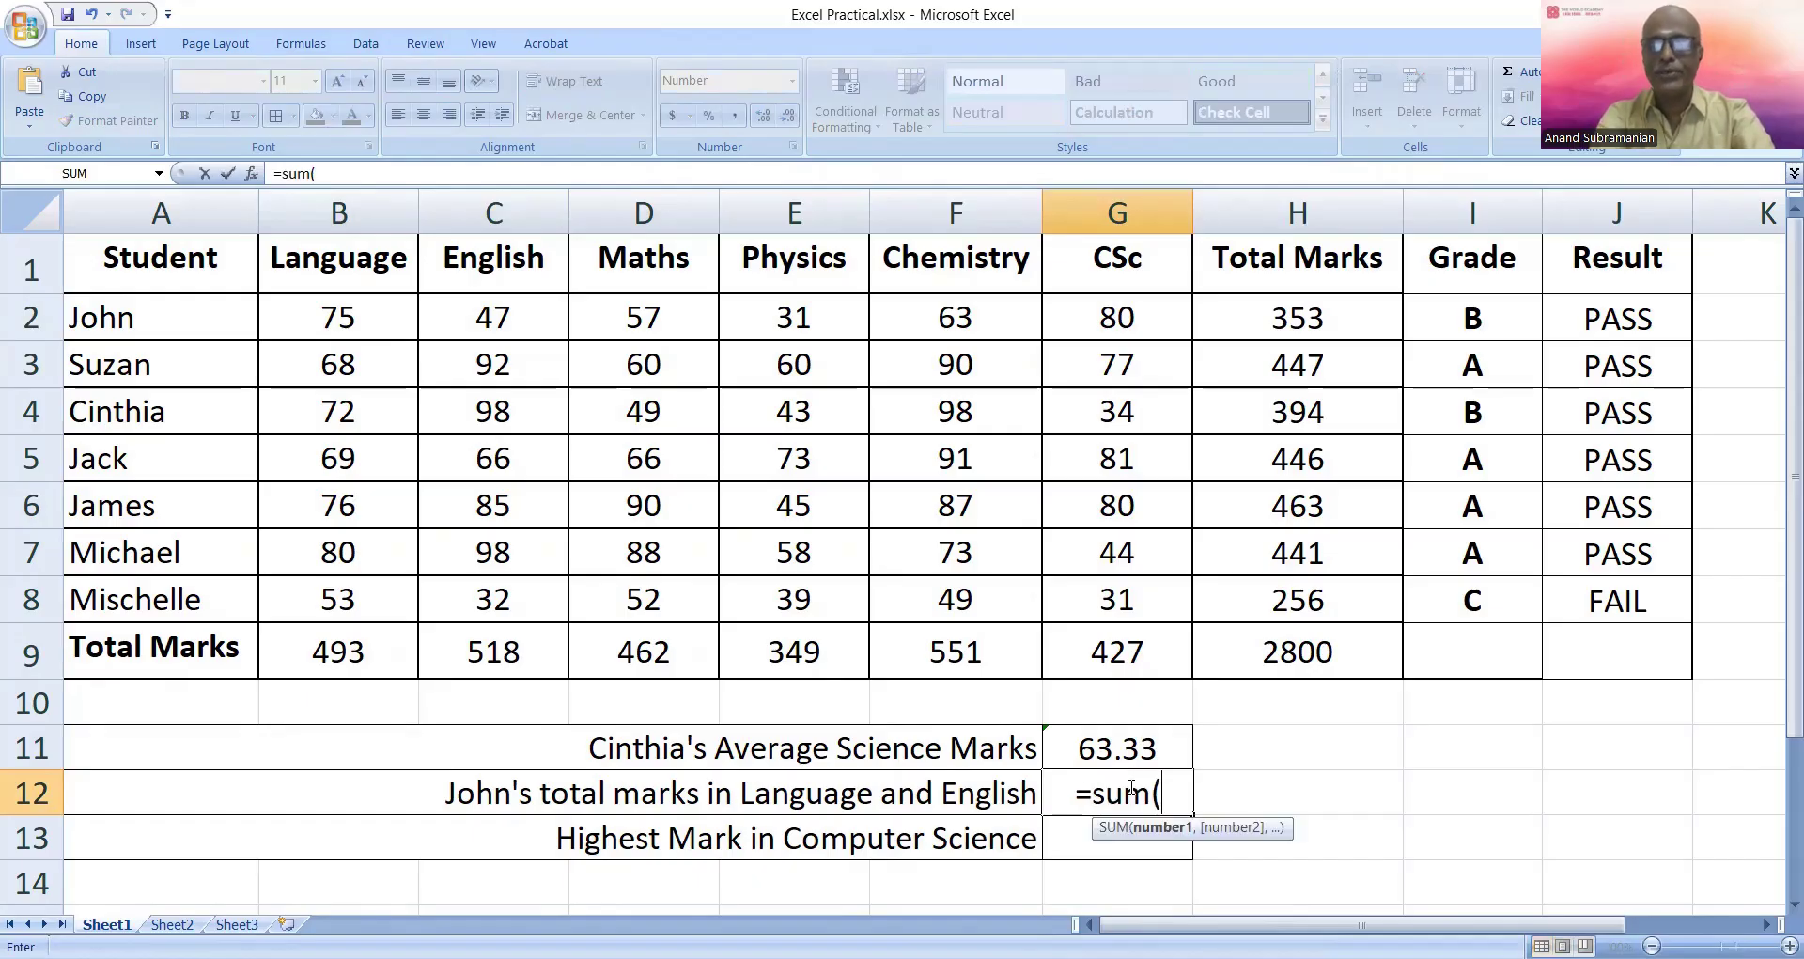
{"action": "type", "text": "b2"}
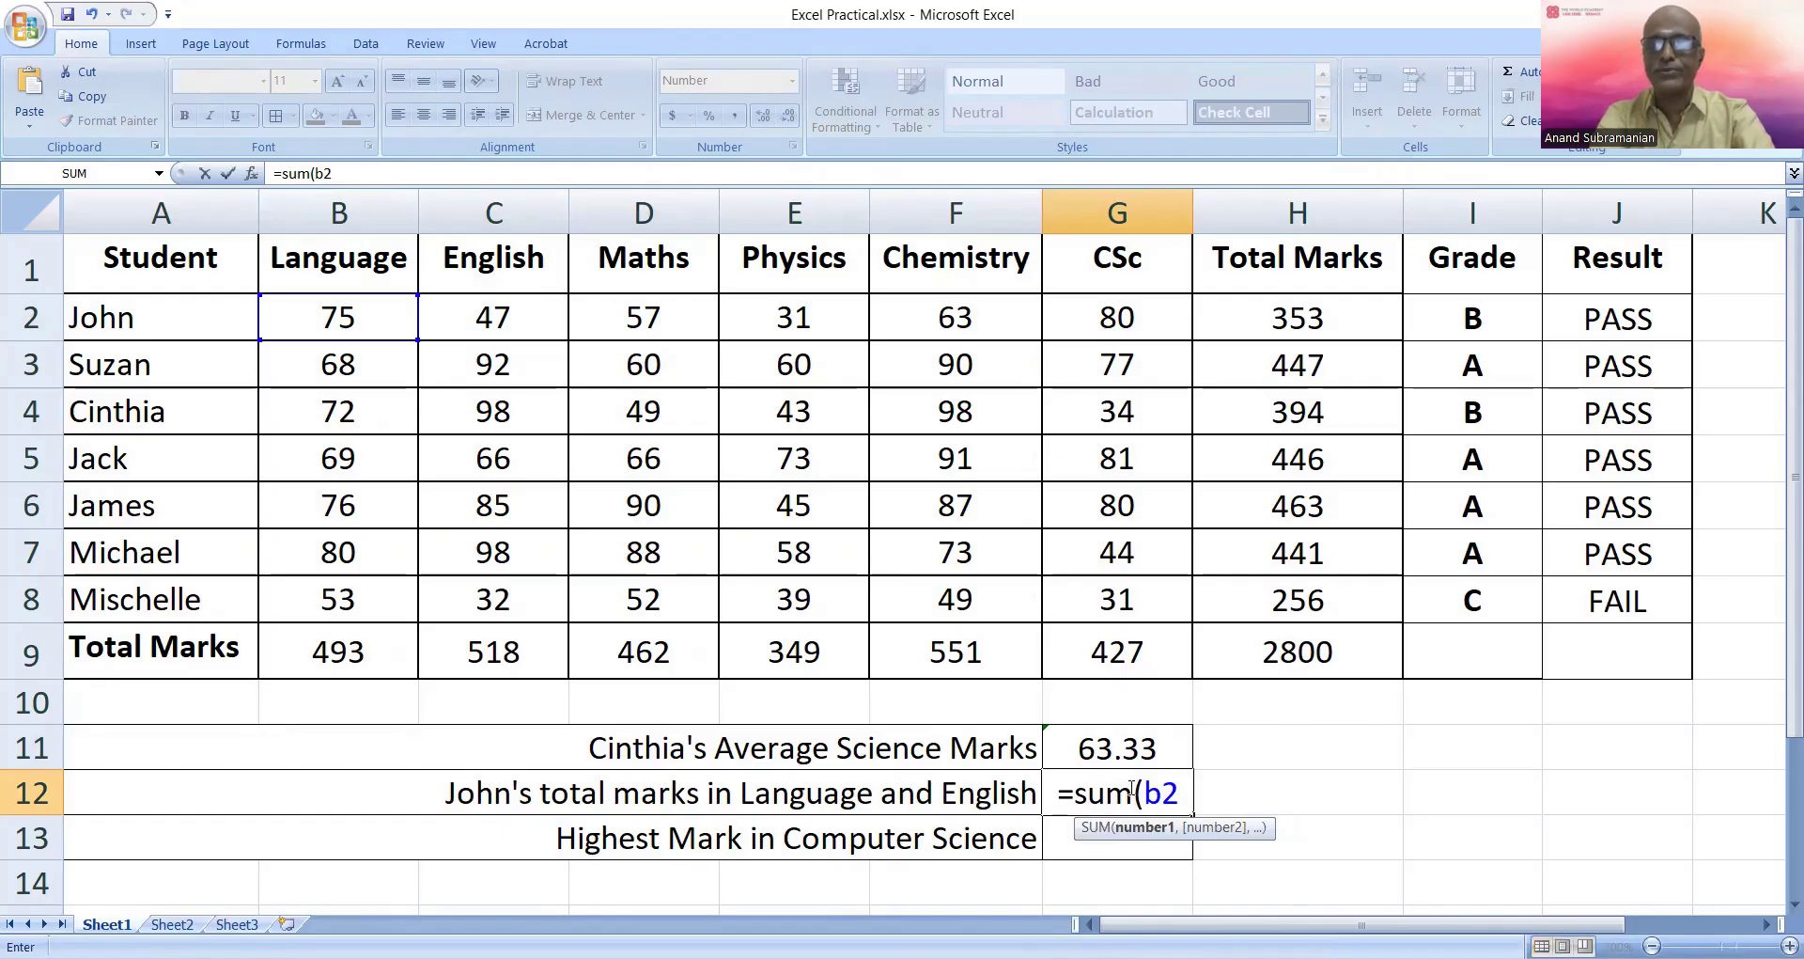
{"action": "type", "text": ",c2)"}
{"action": "key", "text": "Return"}
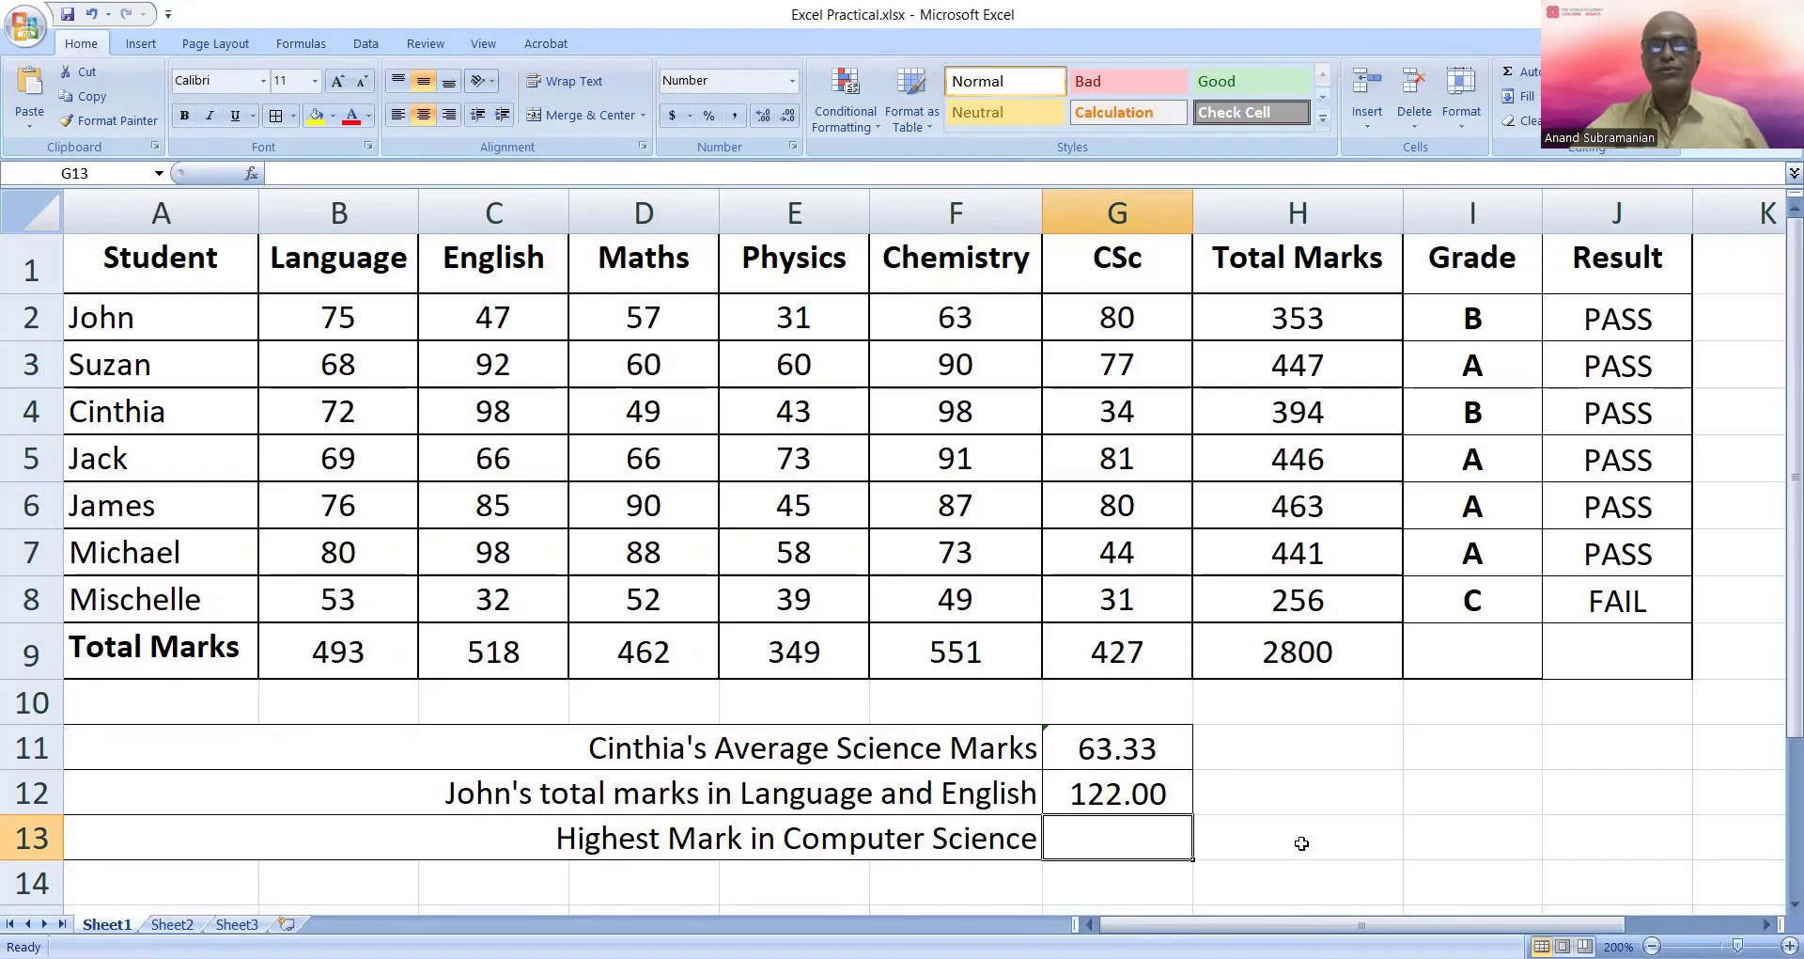
Find the highest Computer Science mark in G13 by listing every cell: =max(g2,g3,g4,g5,g6,g7,g8)
{"action": "type", "text": "=m"}
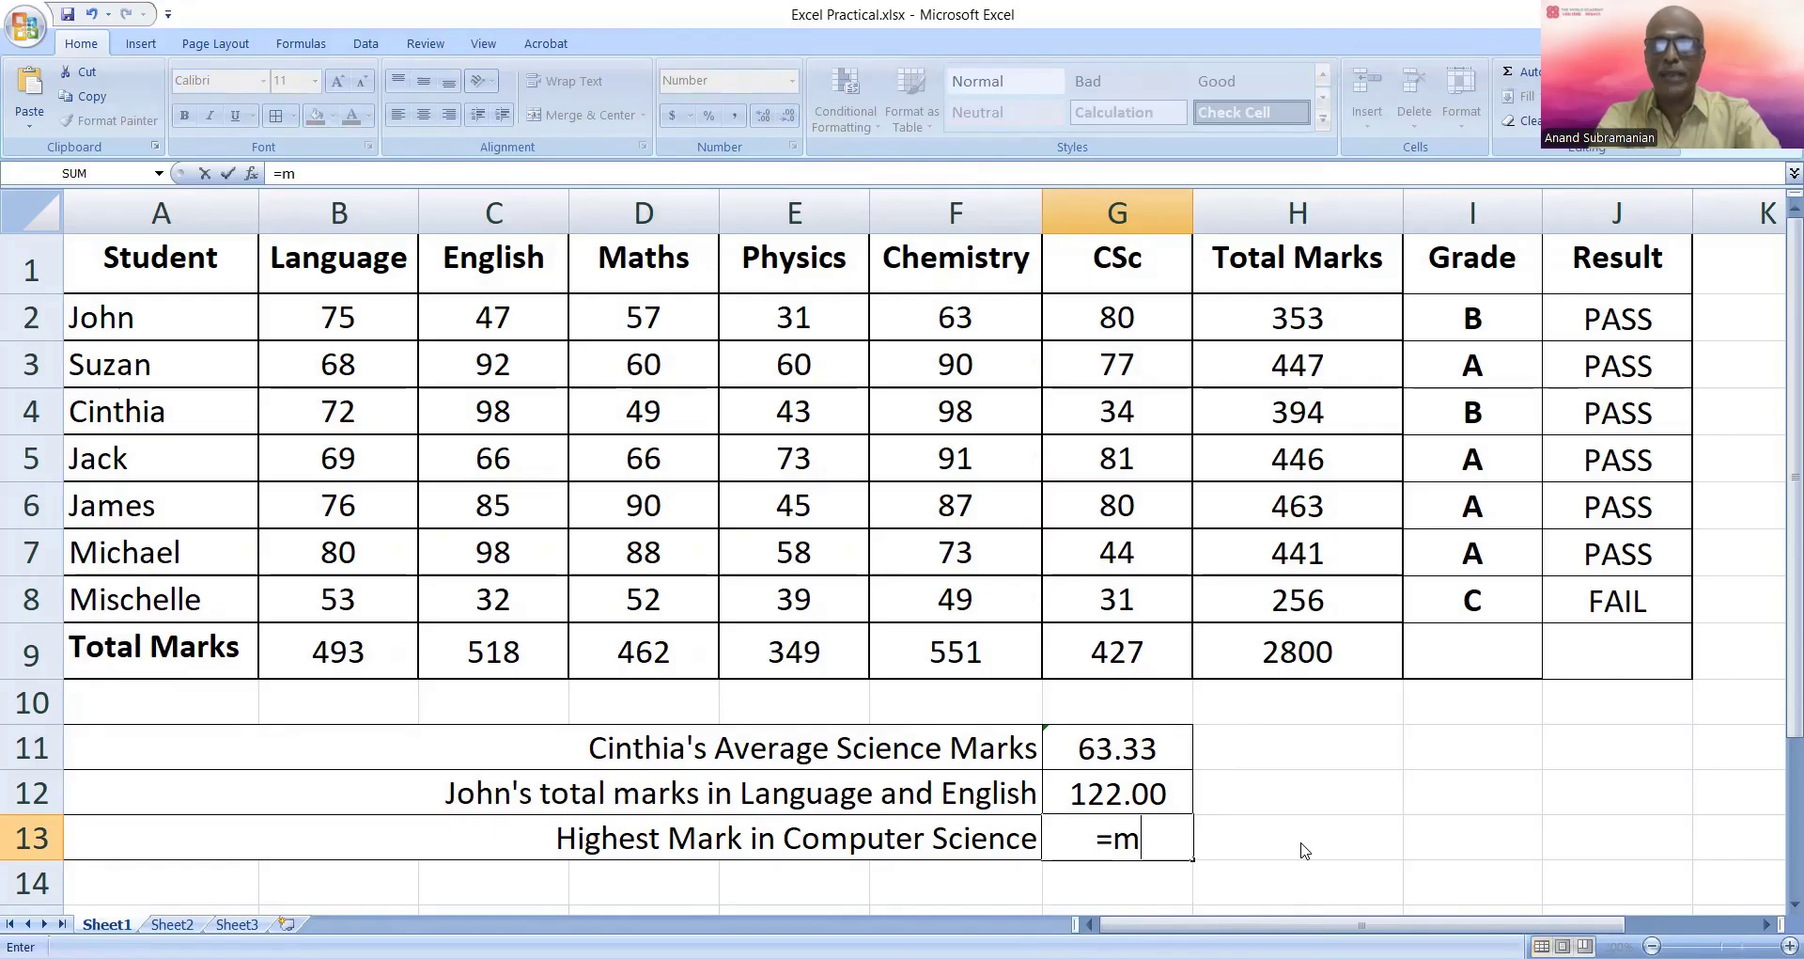
{"action": "type", "text": "ax("}
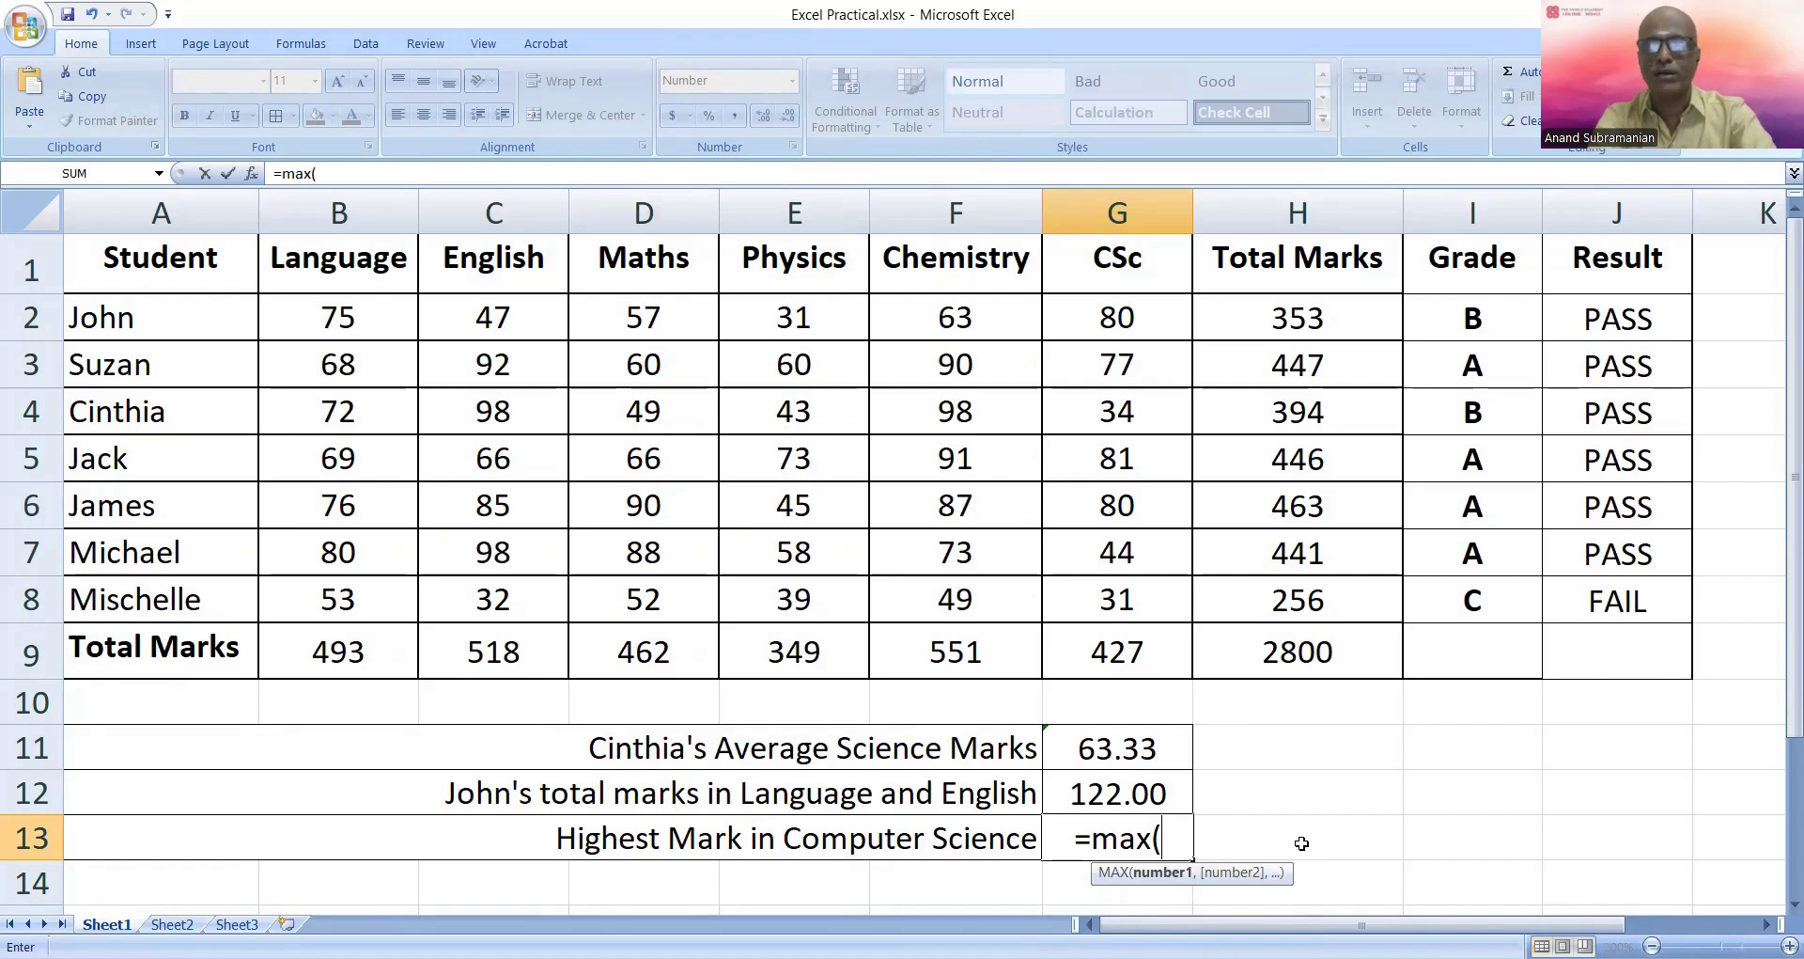
{"action": "type", "text": "g2,g3"}
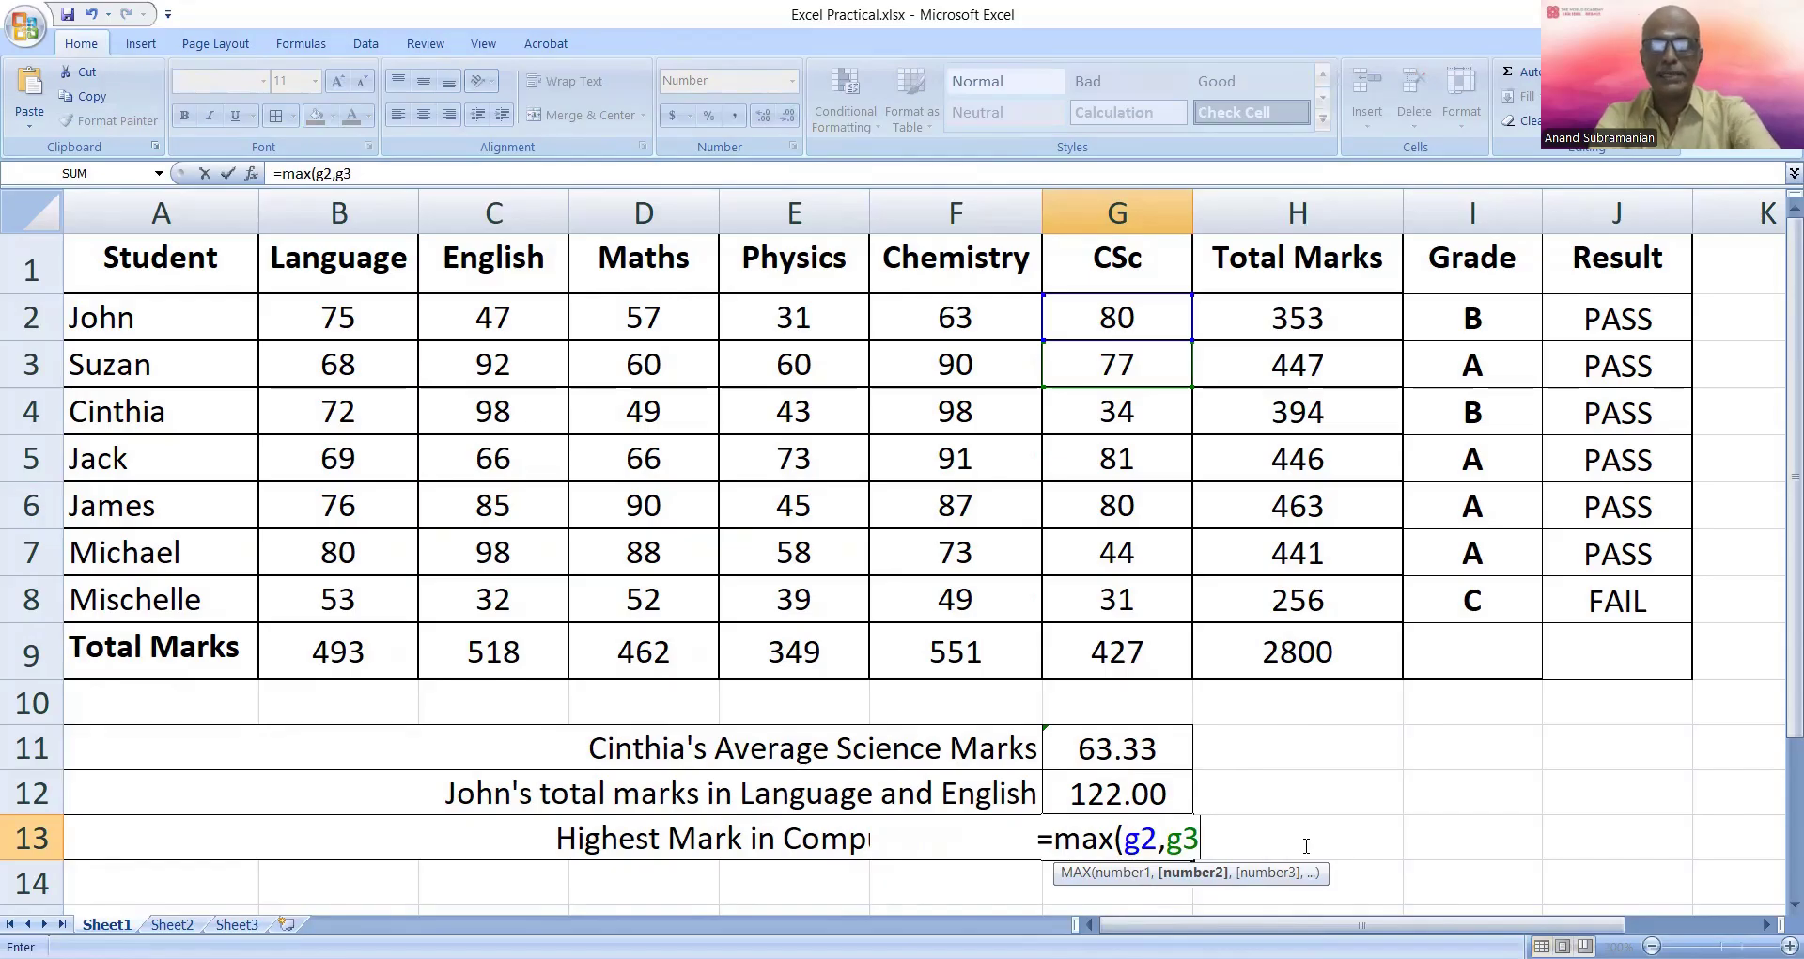
{"action": "type", "text": ",g4,g5,g6,g7,g8)"}
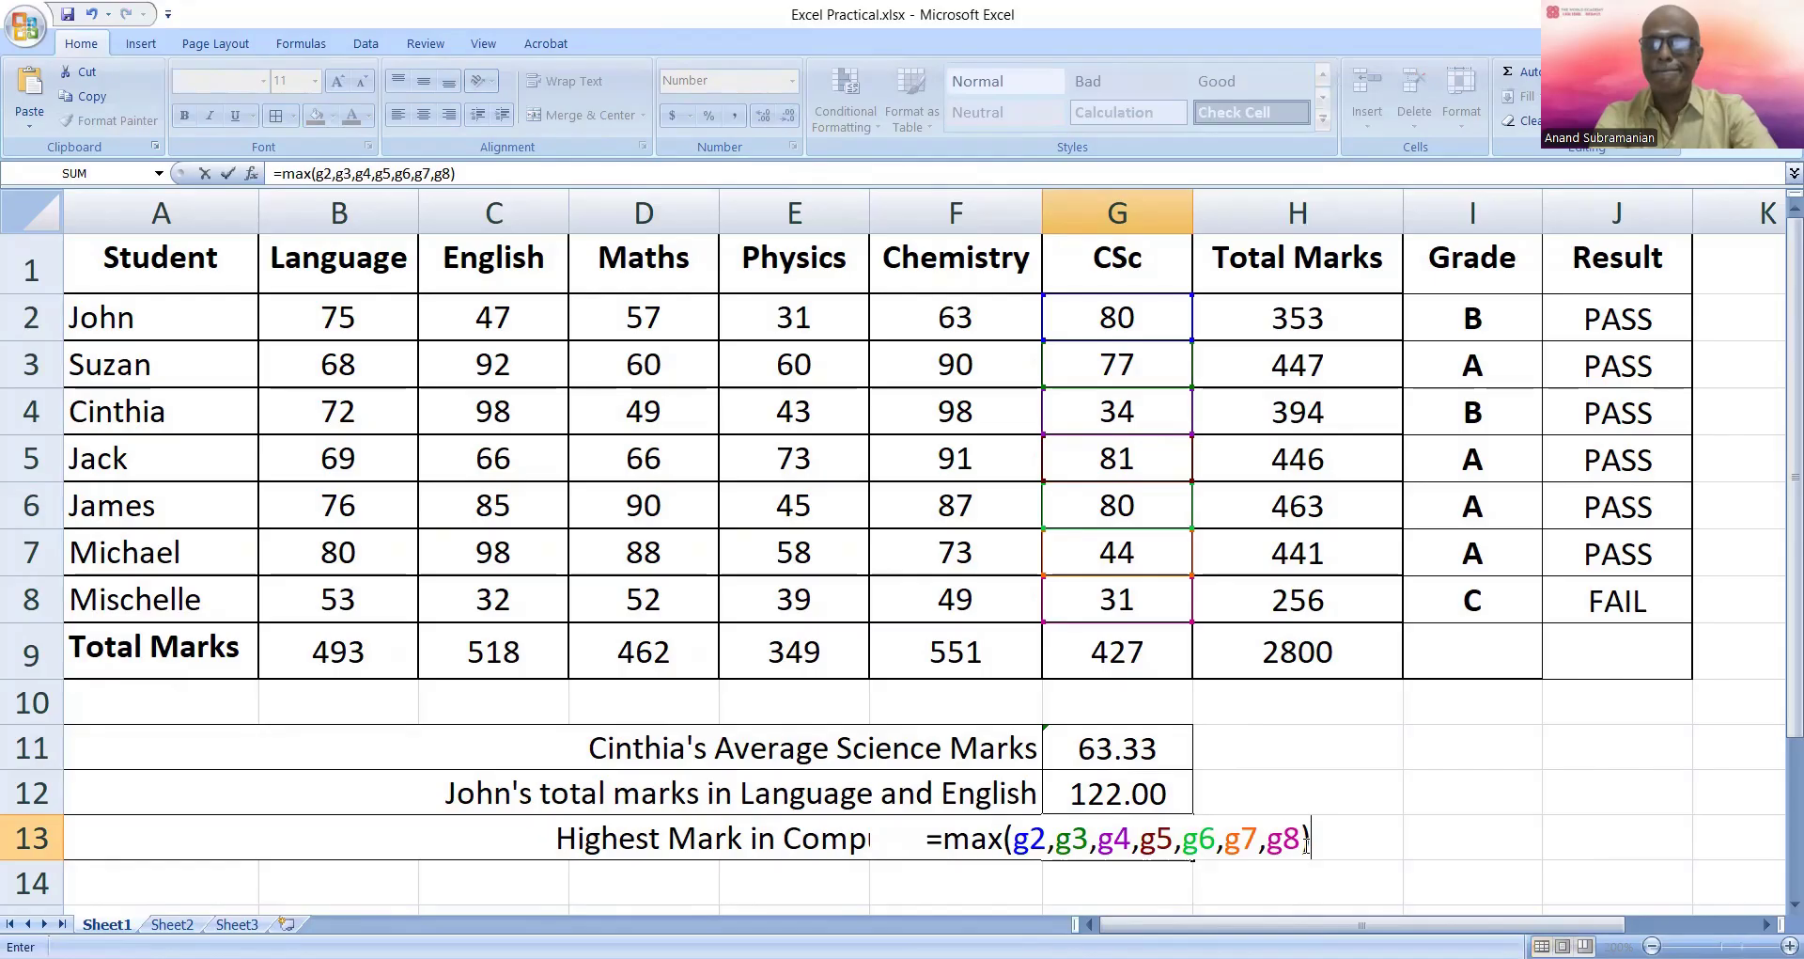
{"action": "key", "text": "Return"}
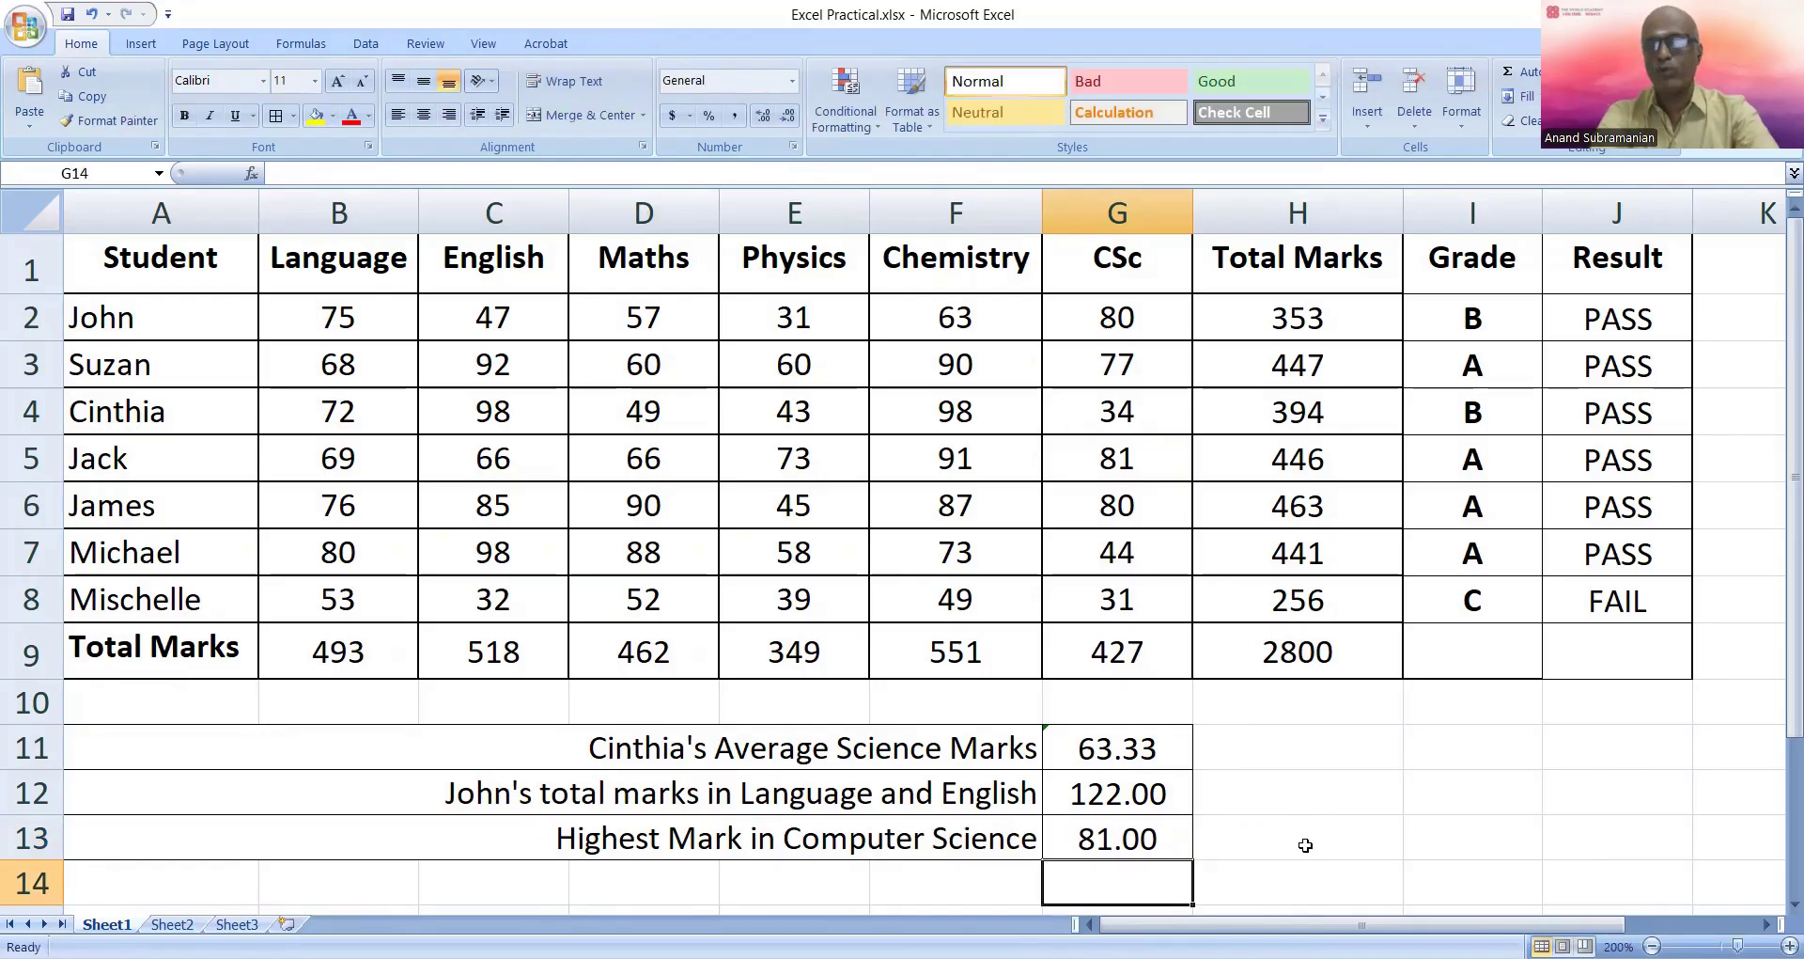
Replace the highest-mark formula in G13 with the range version =max(g2:g8)
{"action": "key", "text": "Up"}
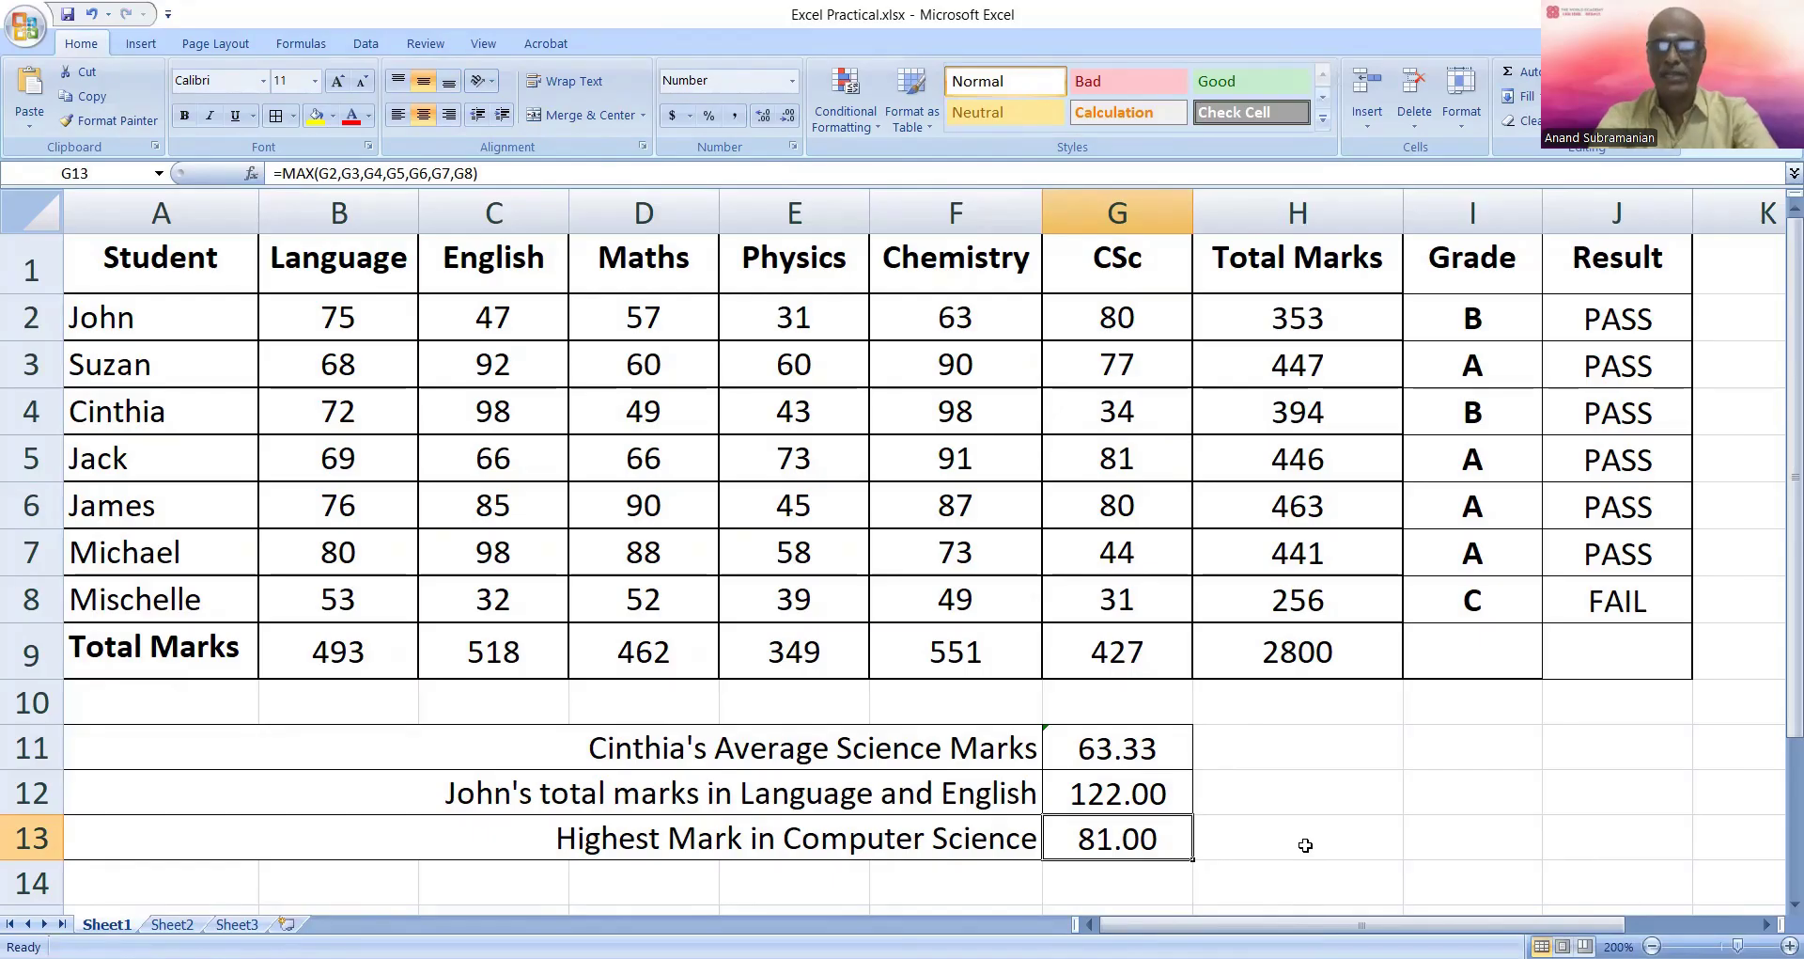
{"action": "type", "text": "=M"}
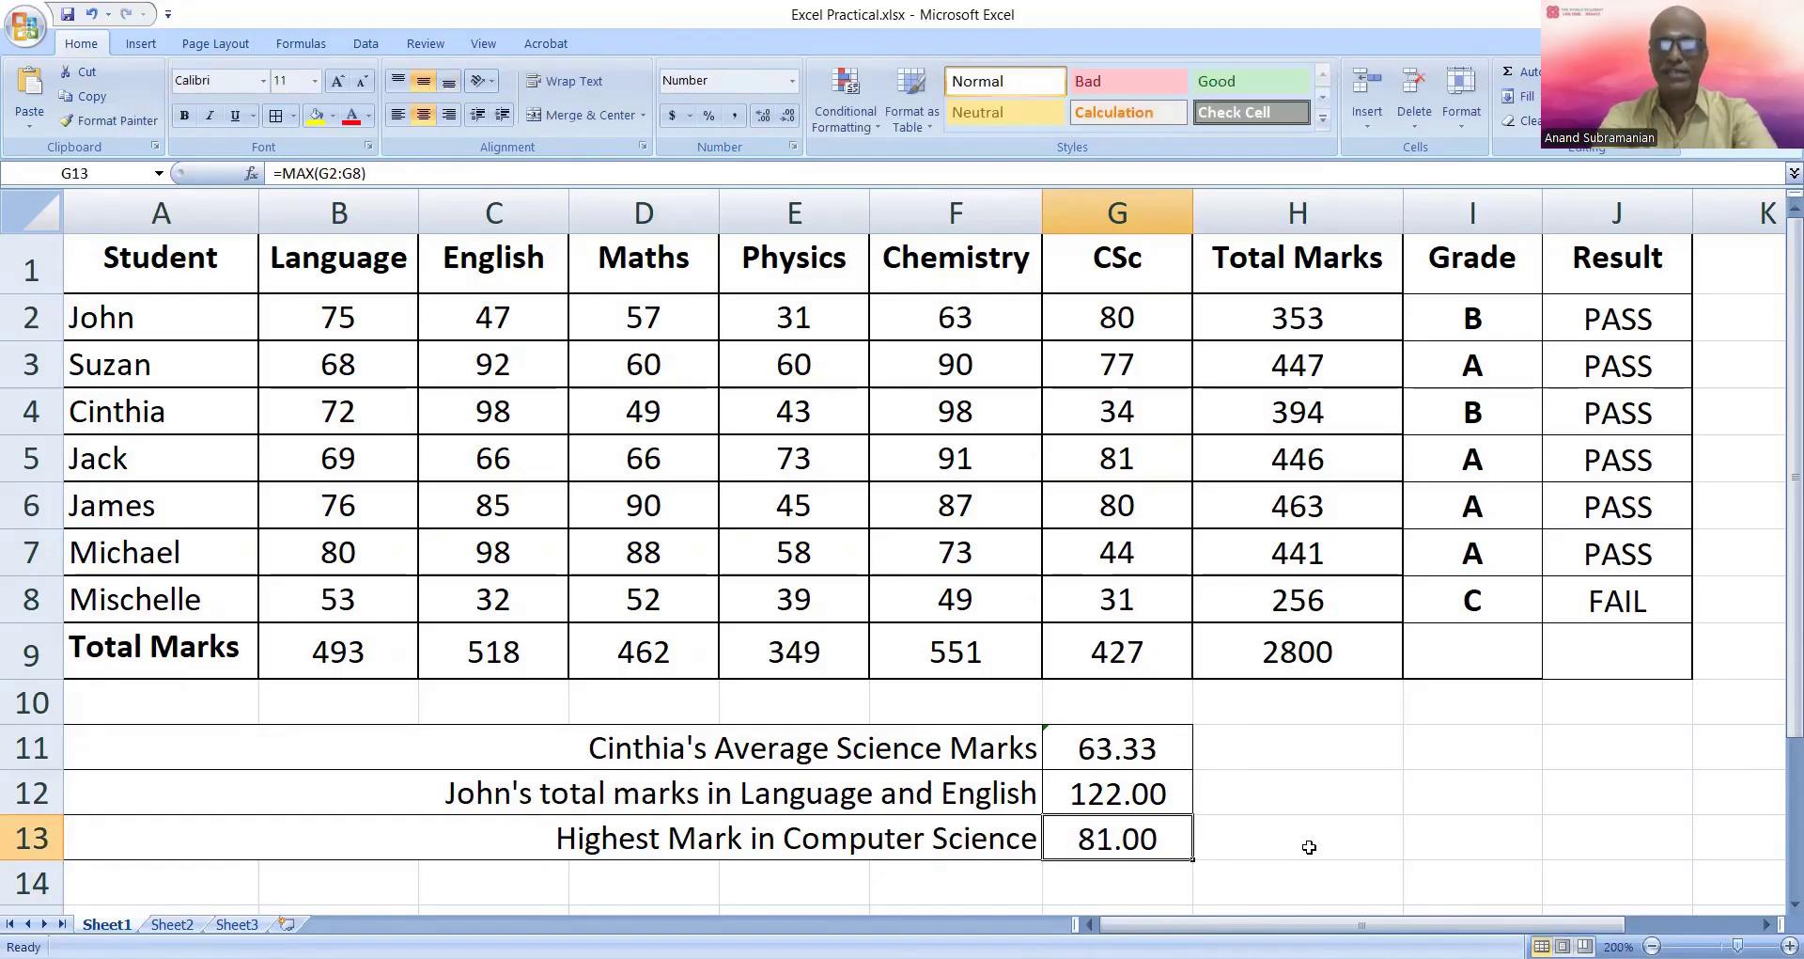
{"action": "type", "text": "=m"}
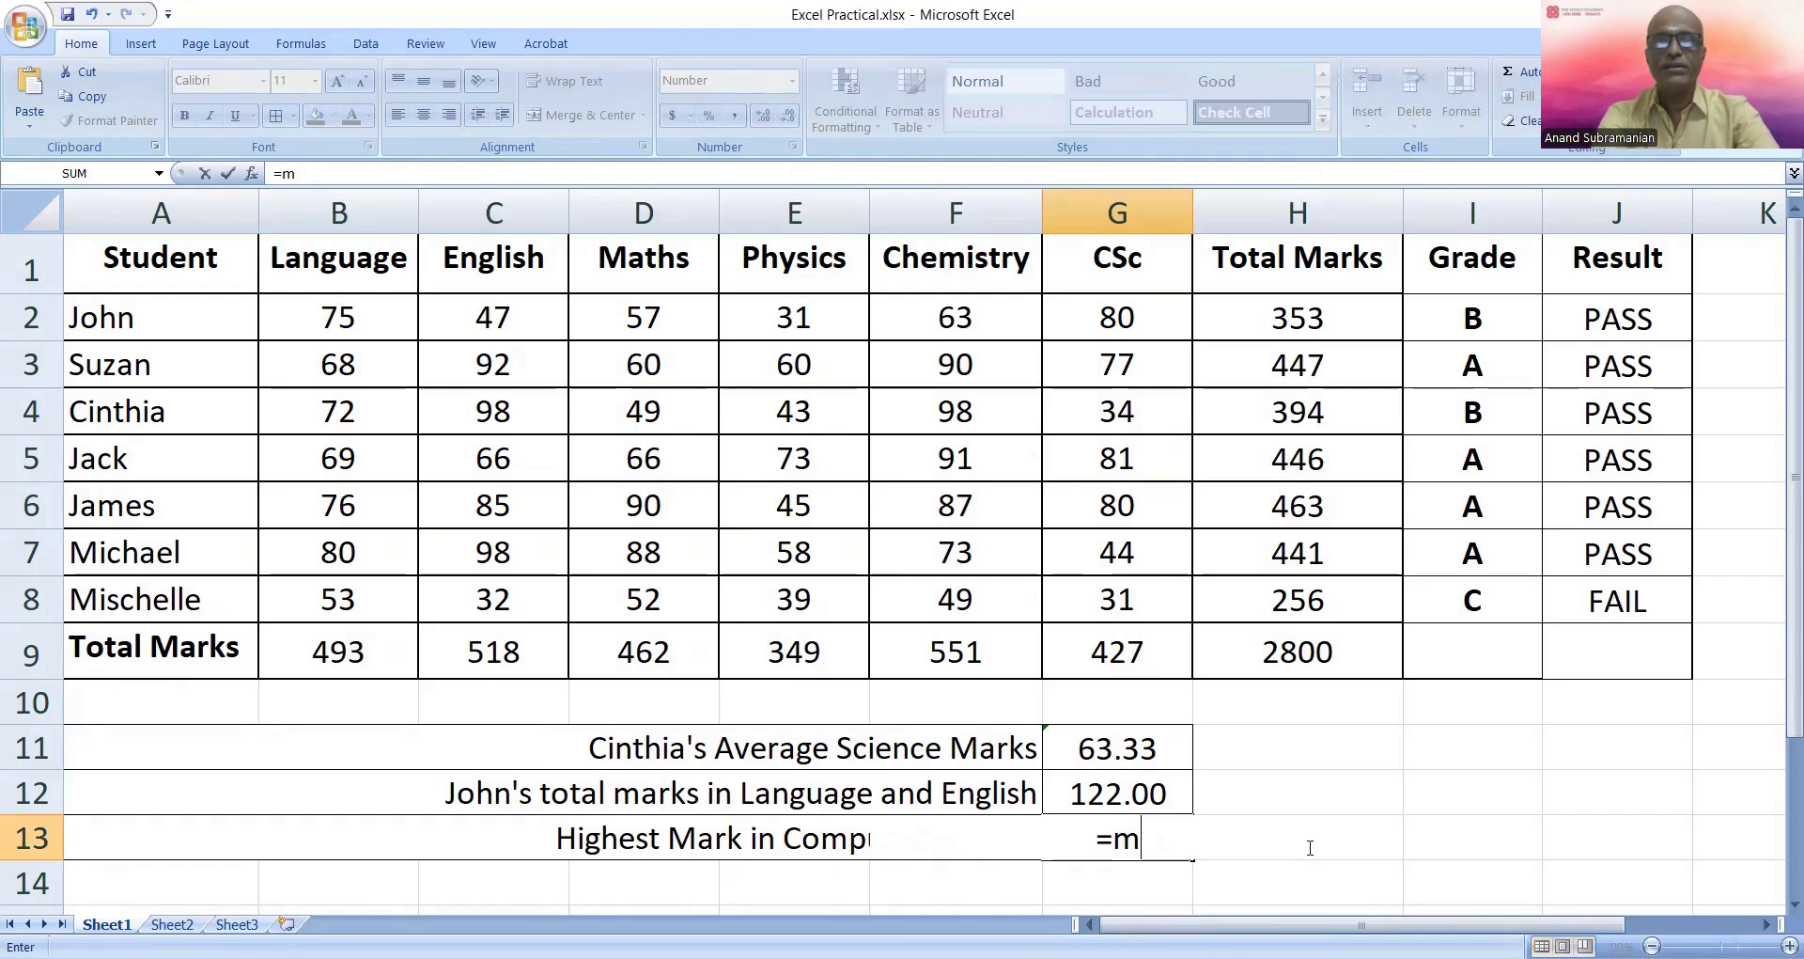
{"action": "type", "text": "ax("}
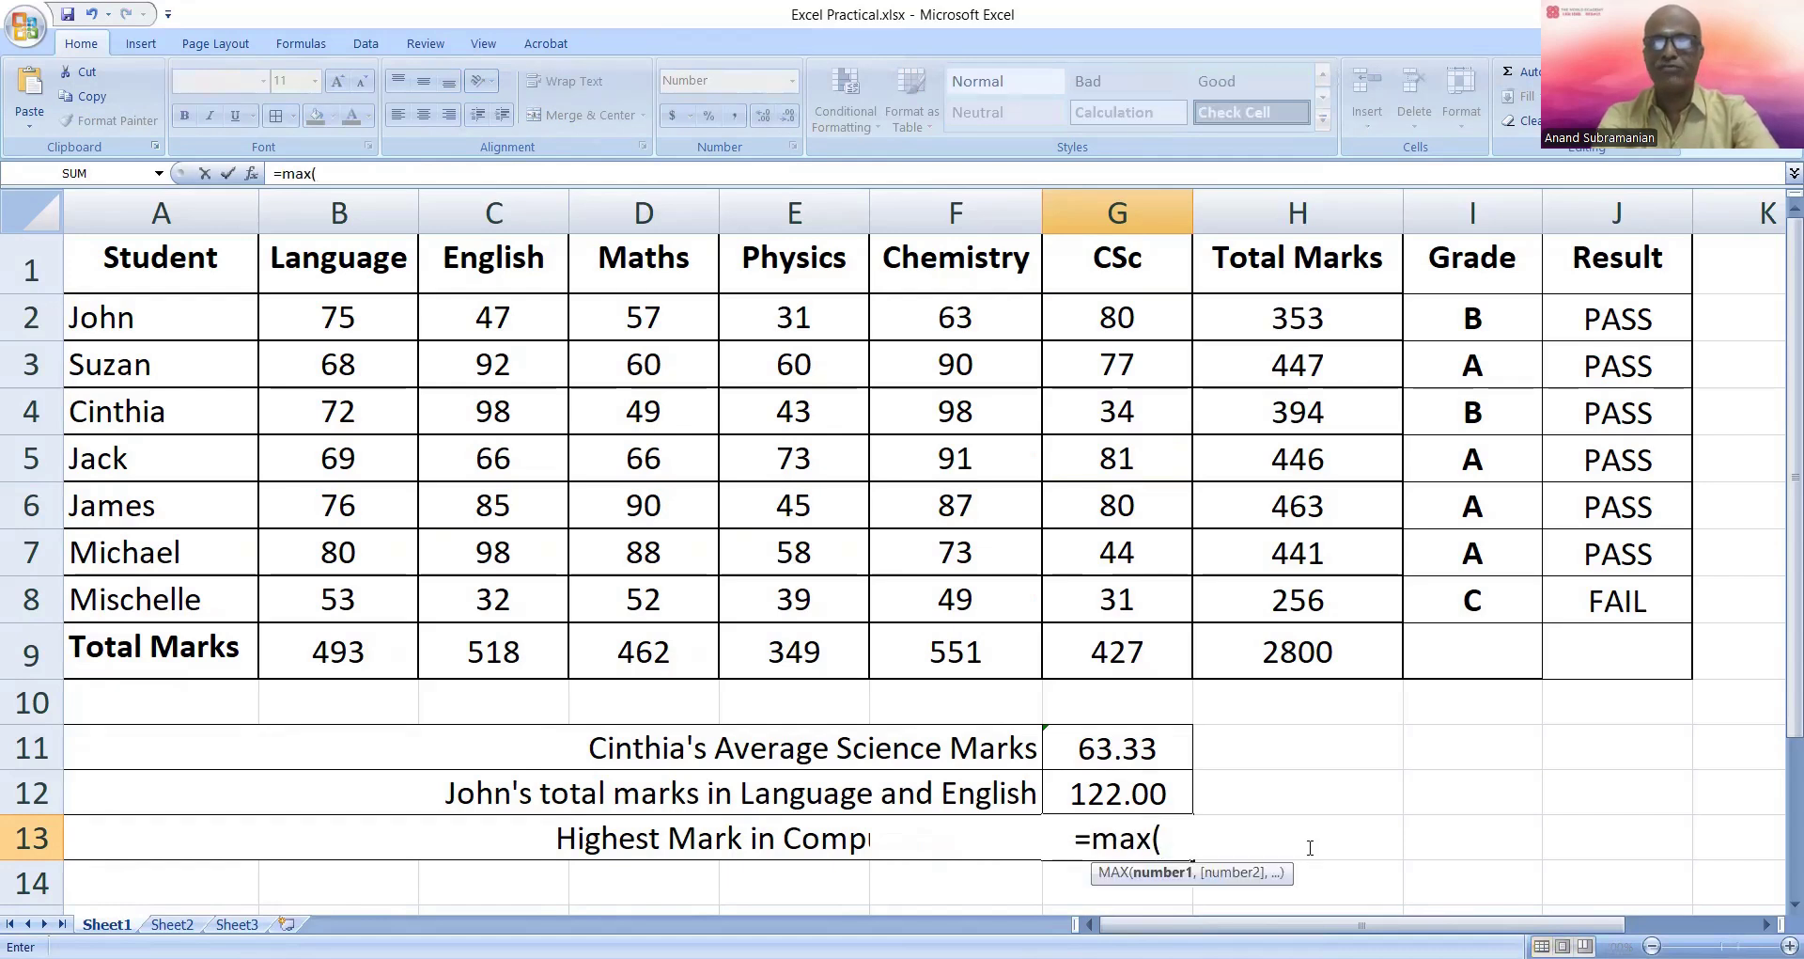
{"action": "type", "text": "g2:"}
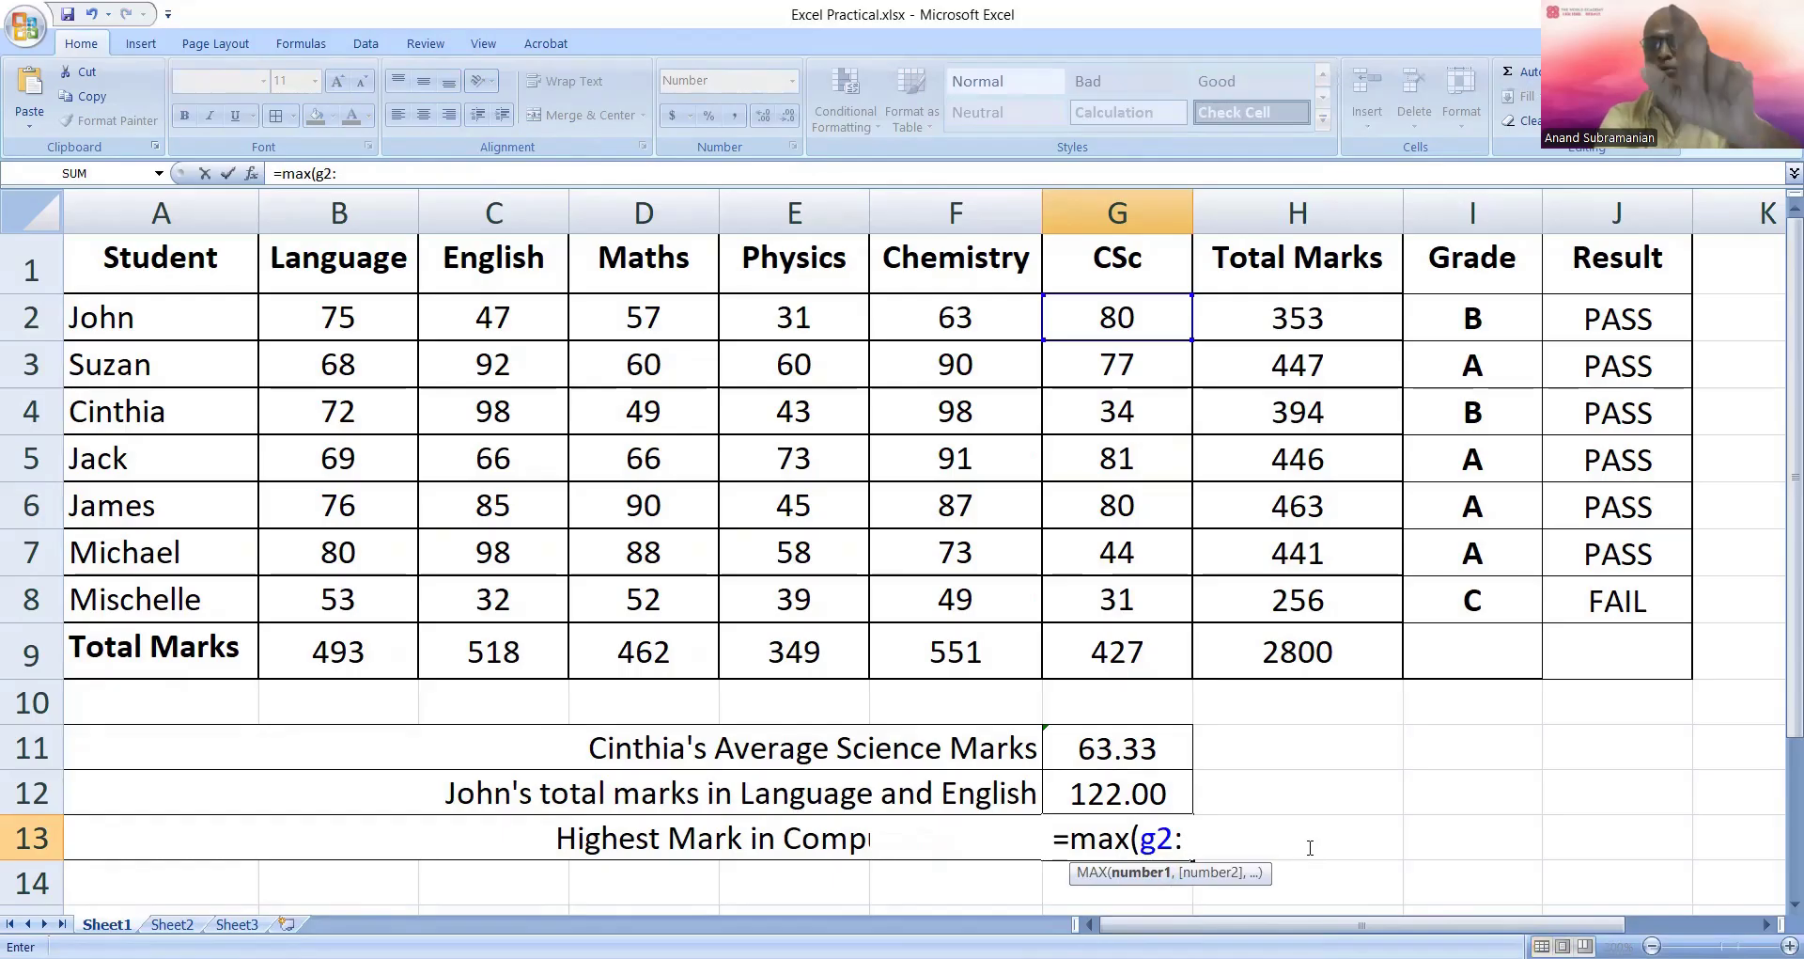
{"action": "type", "text": "g8)"}
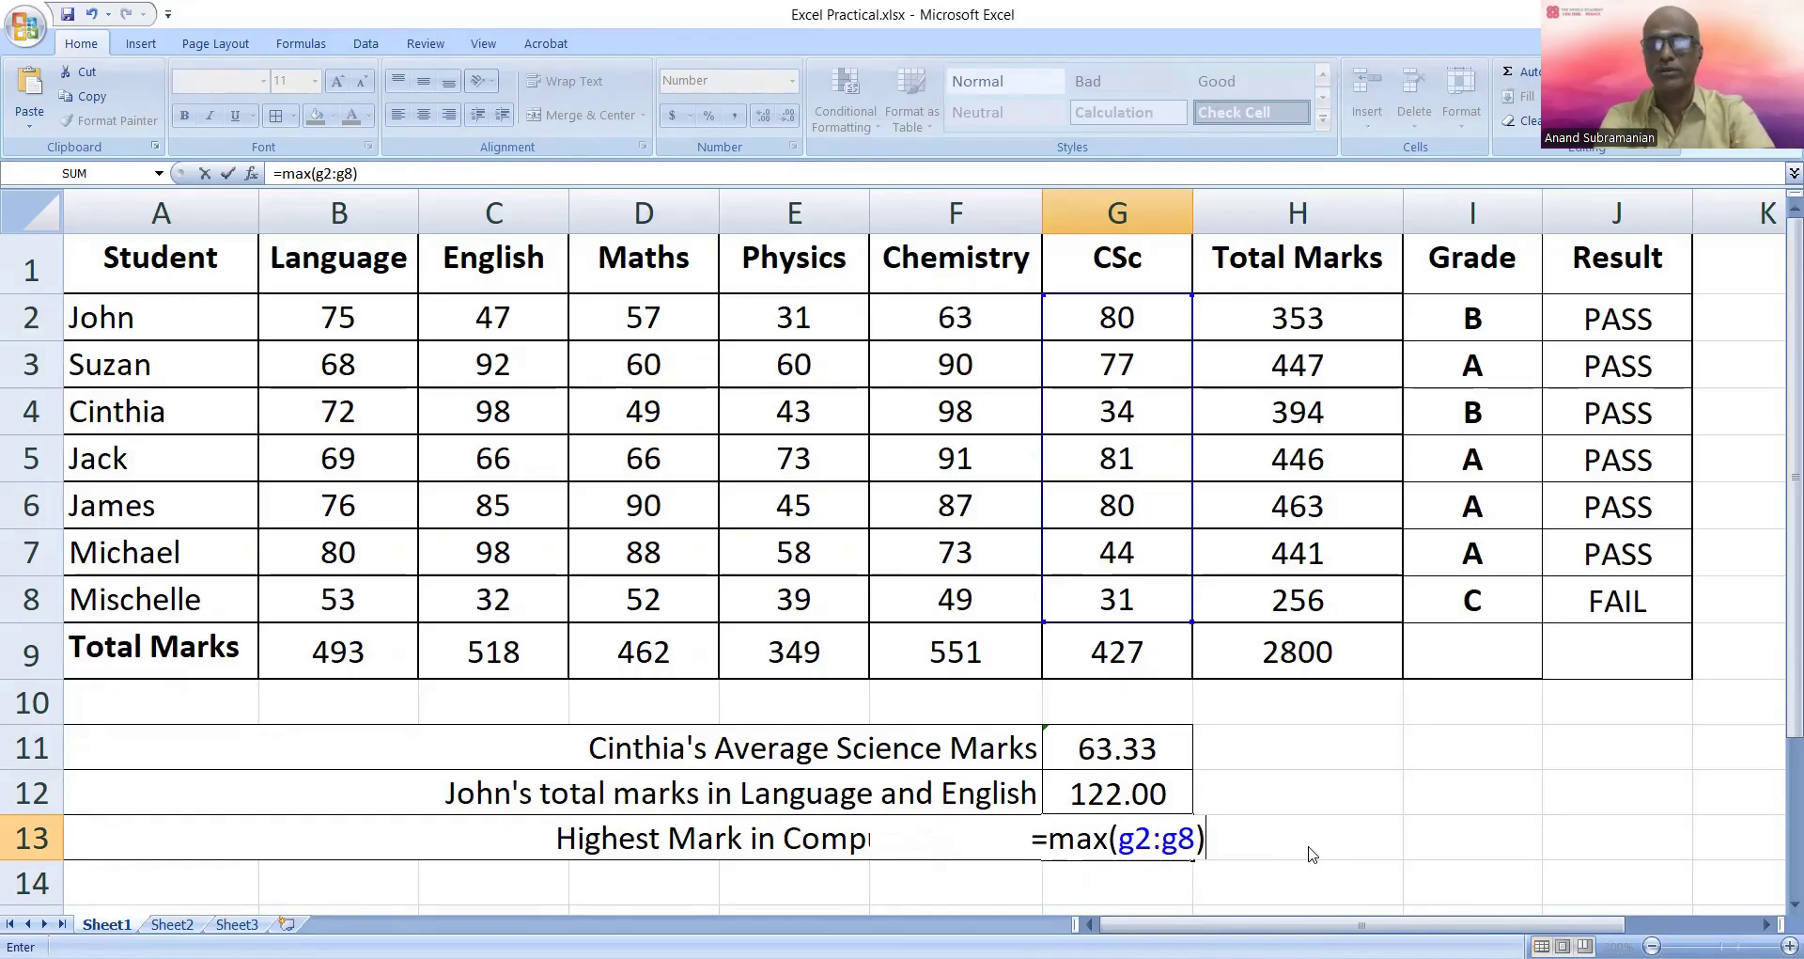
{"action": "key", "text": "Return"}
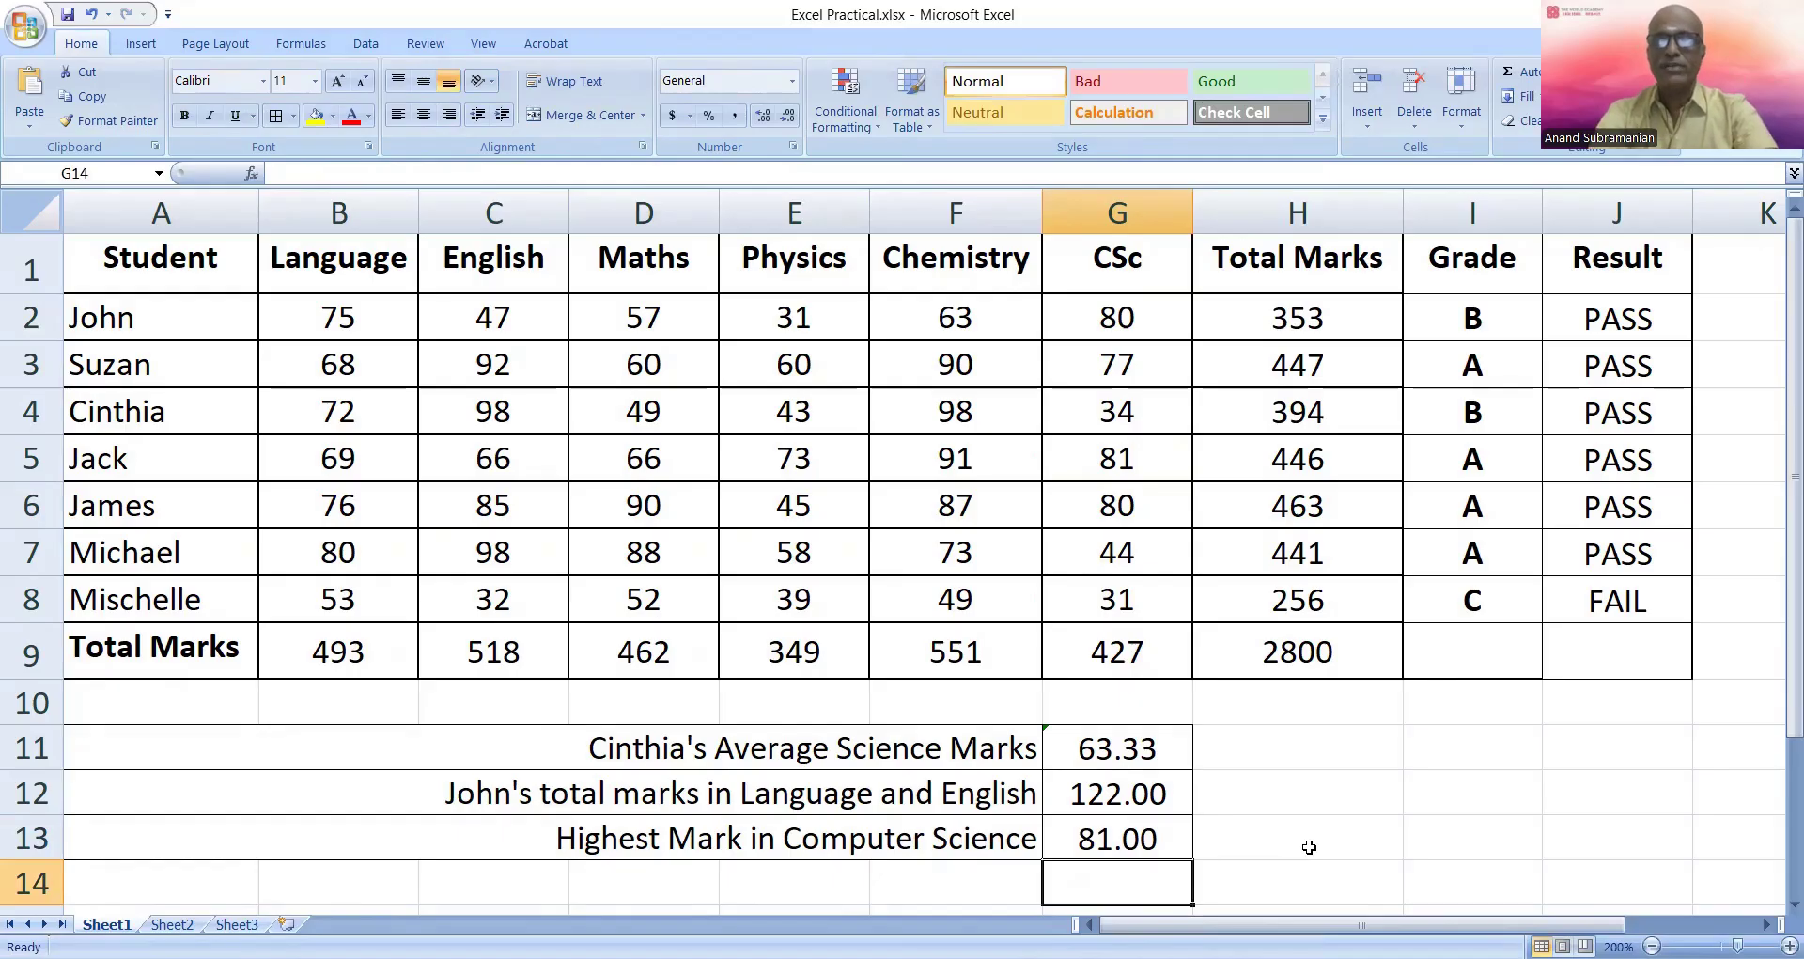
Copy the "Highest Mark in Computer Science" label into row 14 and change its first word to "Lowest"
{"action": "key", "text": "Left"}
{"action": "key", "text": "Left"}
{"action": "key", "text": "Left"}
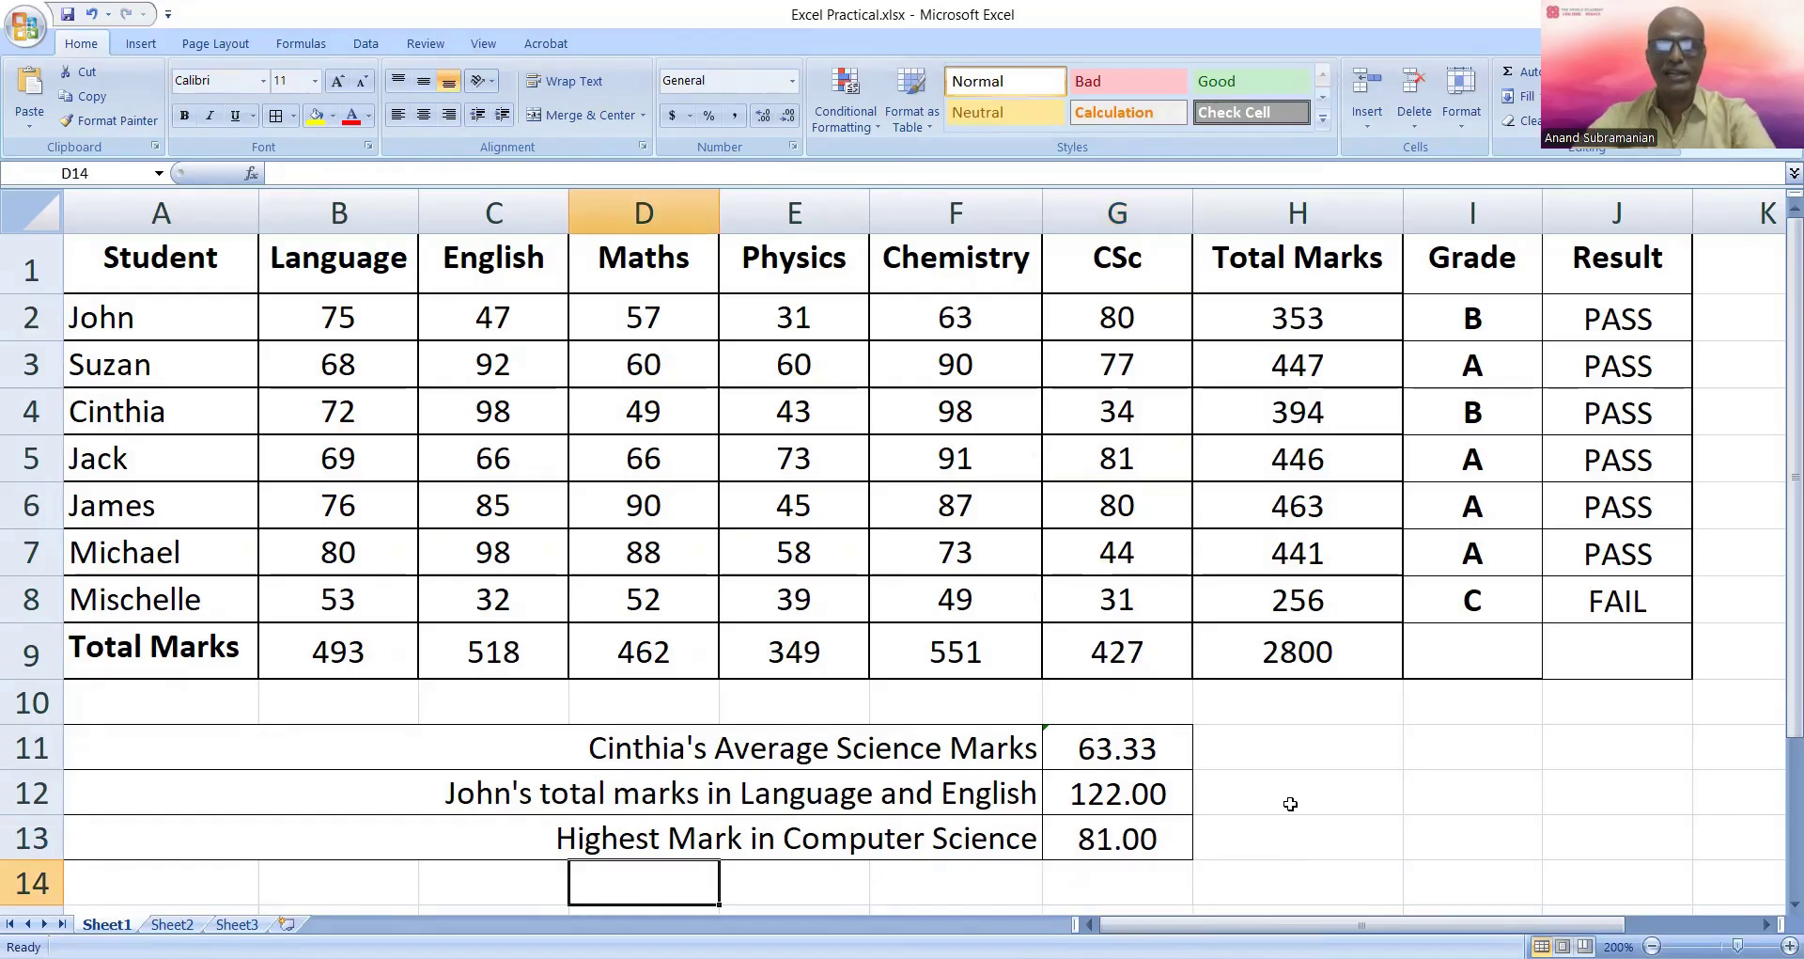
{"action": "left_click", "coordinate": [864, 856]}
{"action": "key", "text": "ctrl+c"}
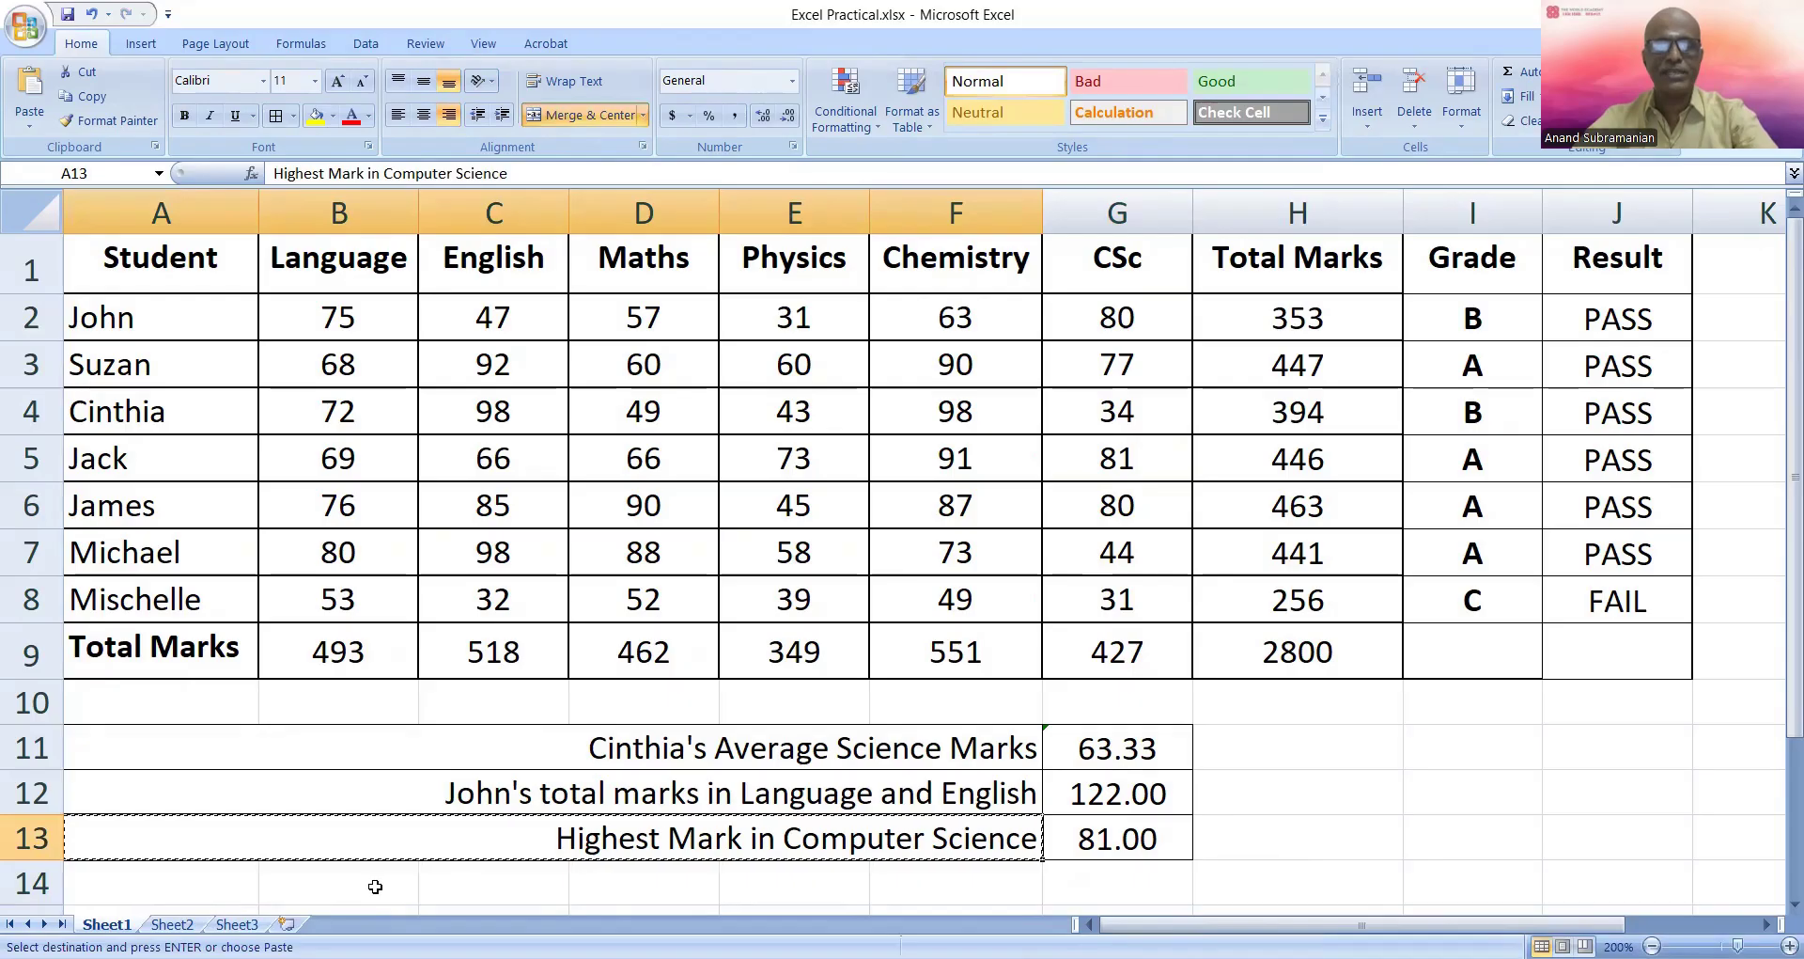
{"action": "left_click", "coordinate": [209, 884]}
{"action": "key", "text": "ctrl+v"}
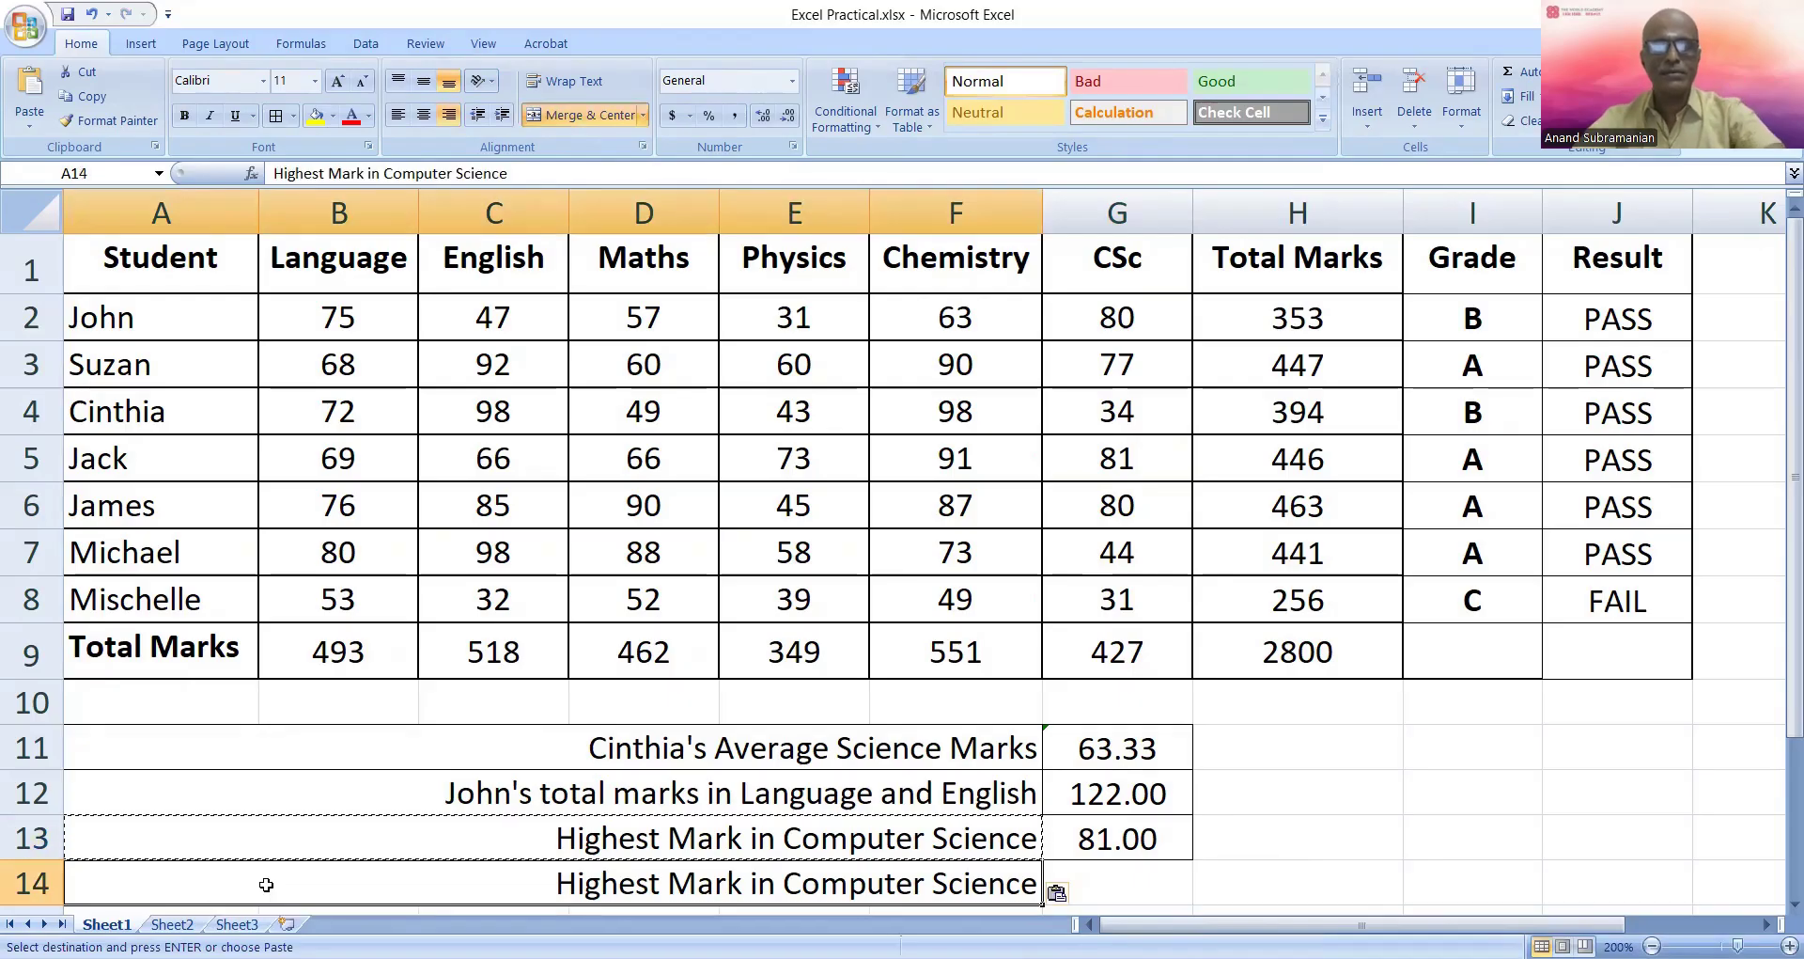
{"action": "double_click", "coordinate": [666, 885]}
{"action": "left_click_drag", "start_coordinate": [666, 884], "coordinate": [562, 887]}
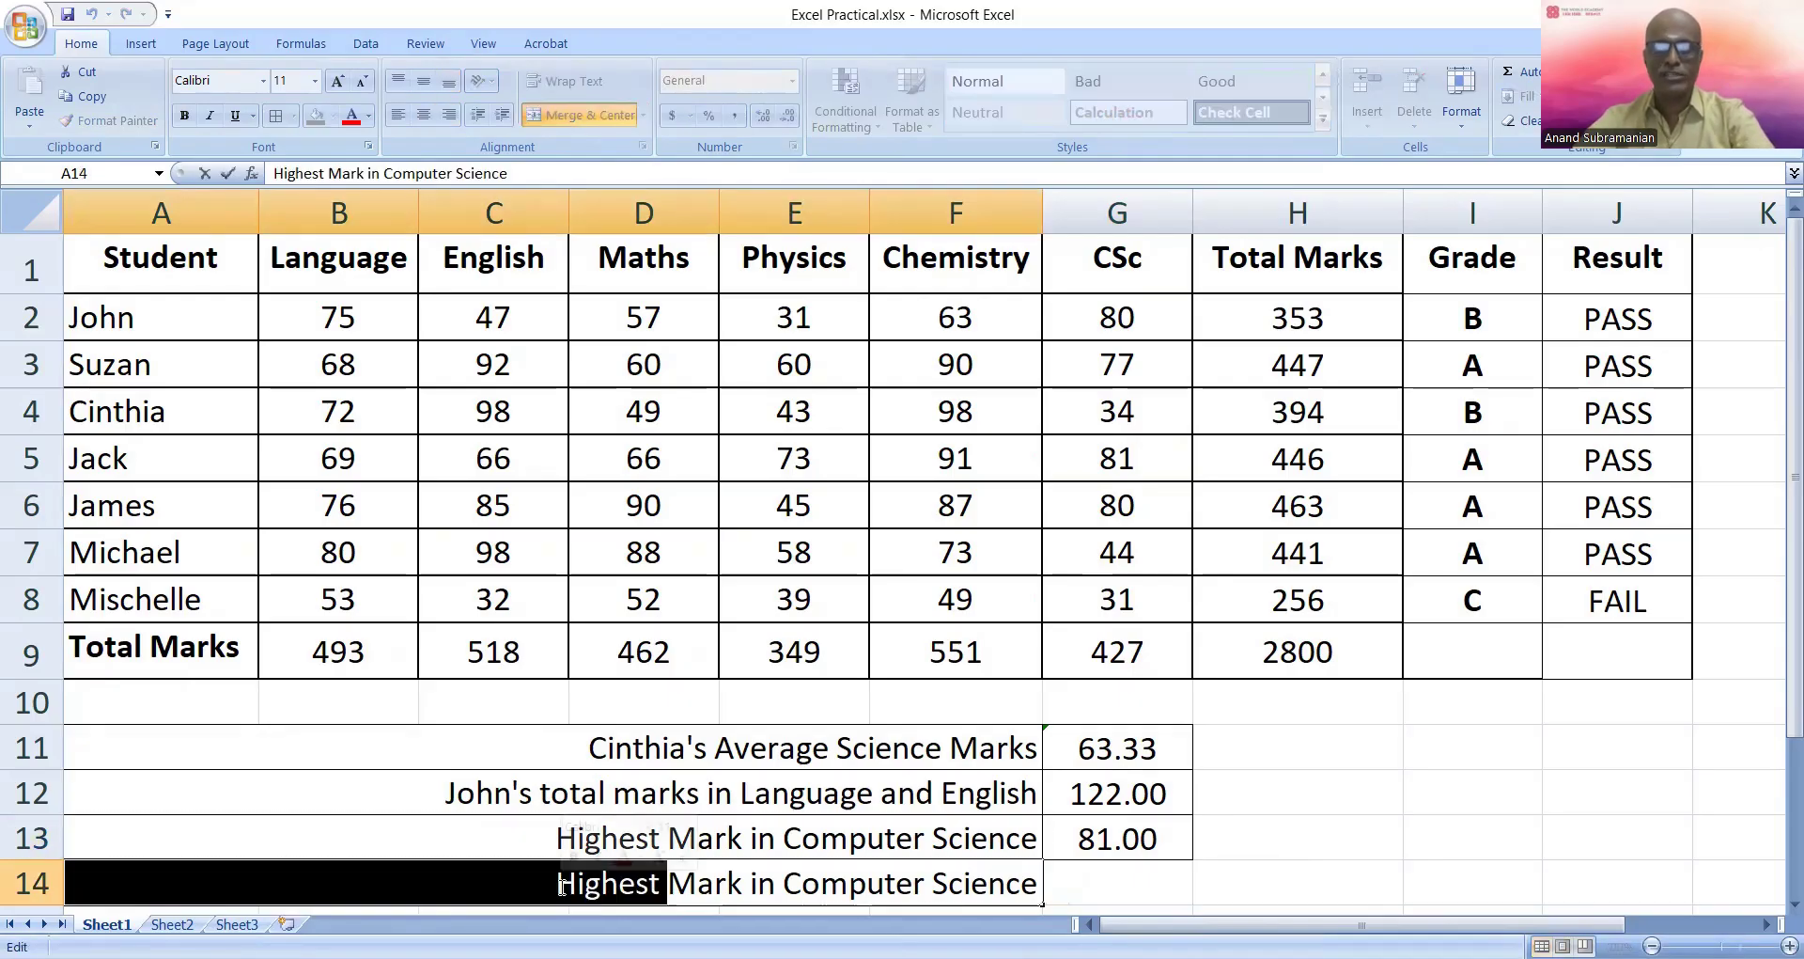
{"action": "type", "text": "Lowest"}
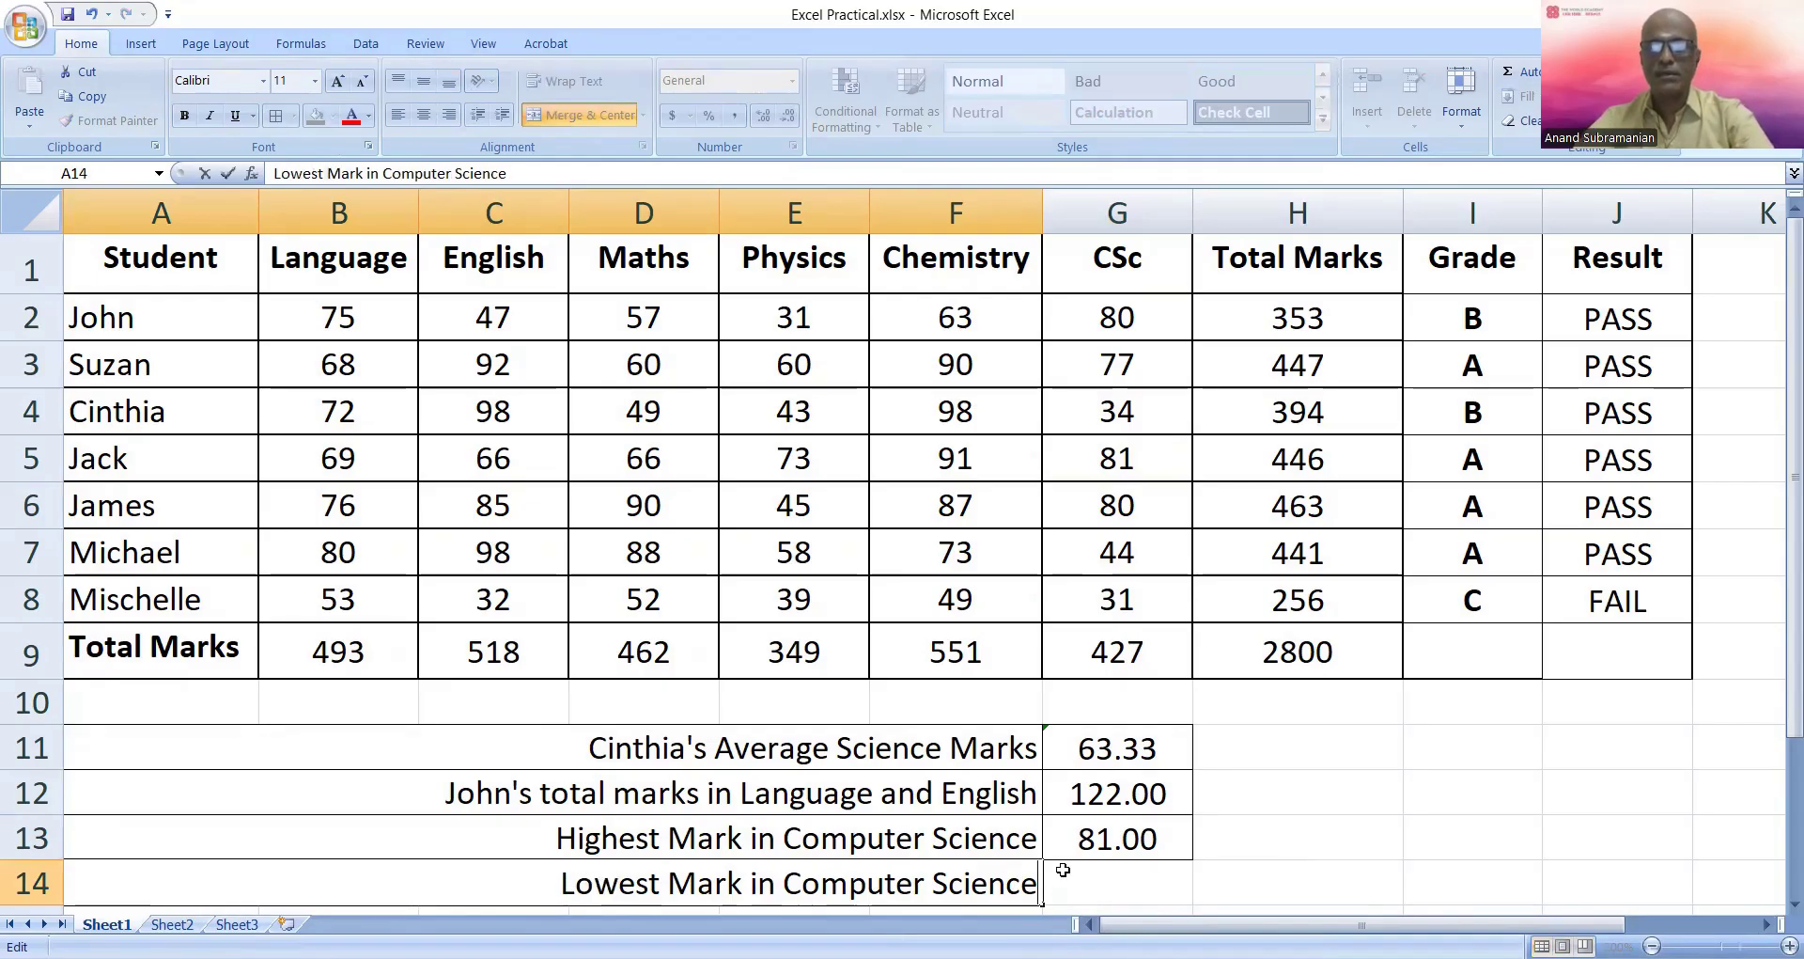
{"action": "left_click", "coordinate": [1136, 884]}
{"action": "type", "text": "="}
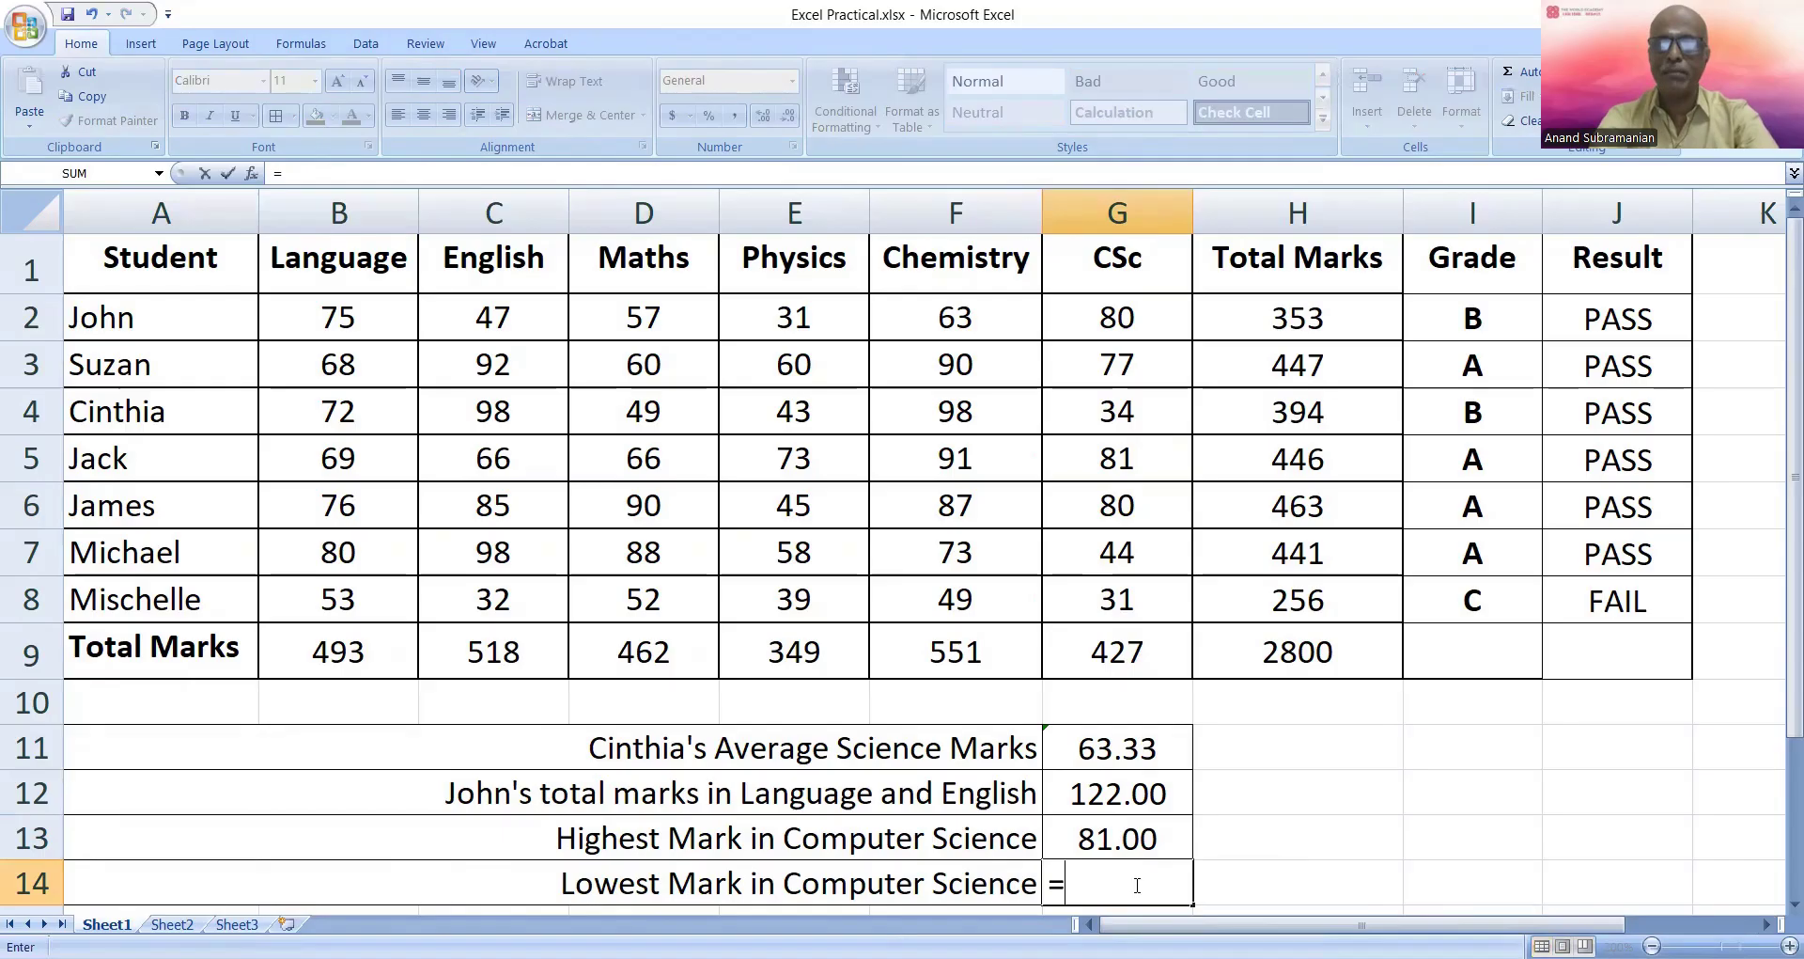
{"action": "type", "text": "min("}
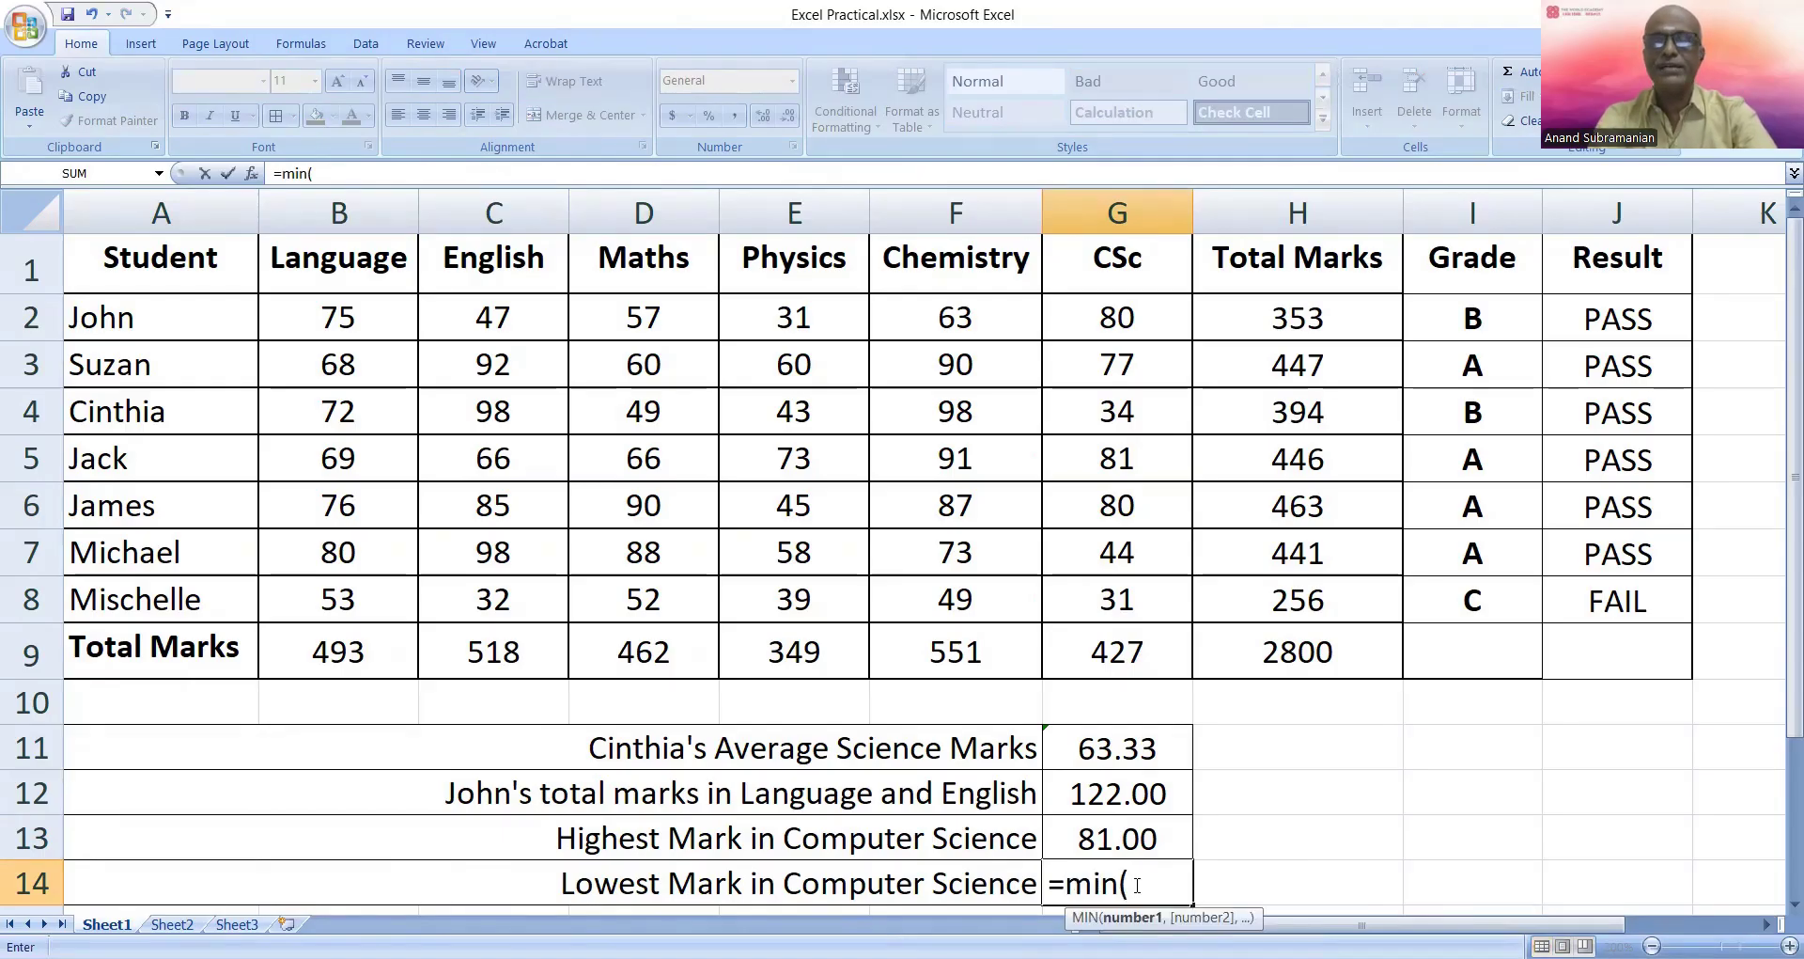
{"action": "type", "text": "g2:"}
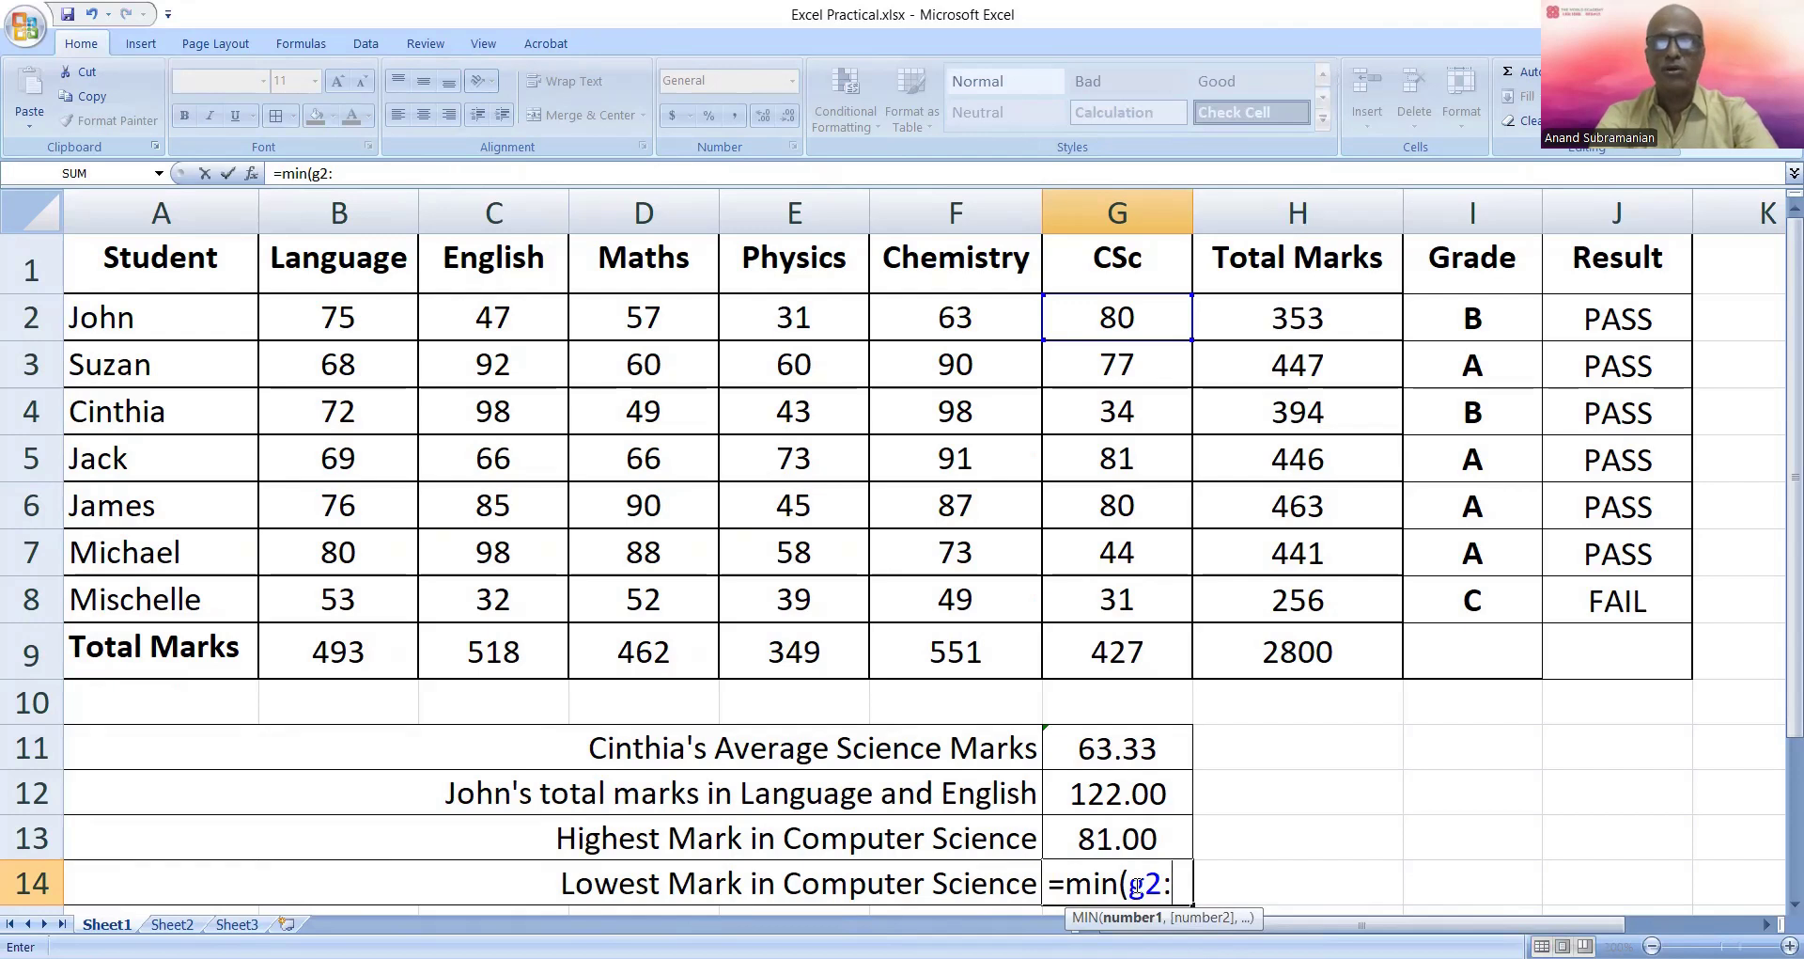
{"action": "key", "text": "Escape"}
Change the subject in the row 14 label so that it reads "Lowest Mark in Maths"
{"action": "left_click", "coordinate": [935, 888]}
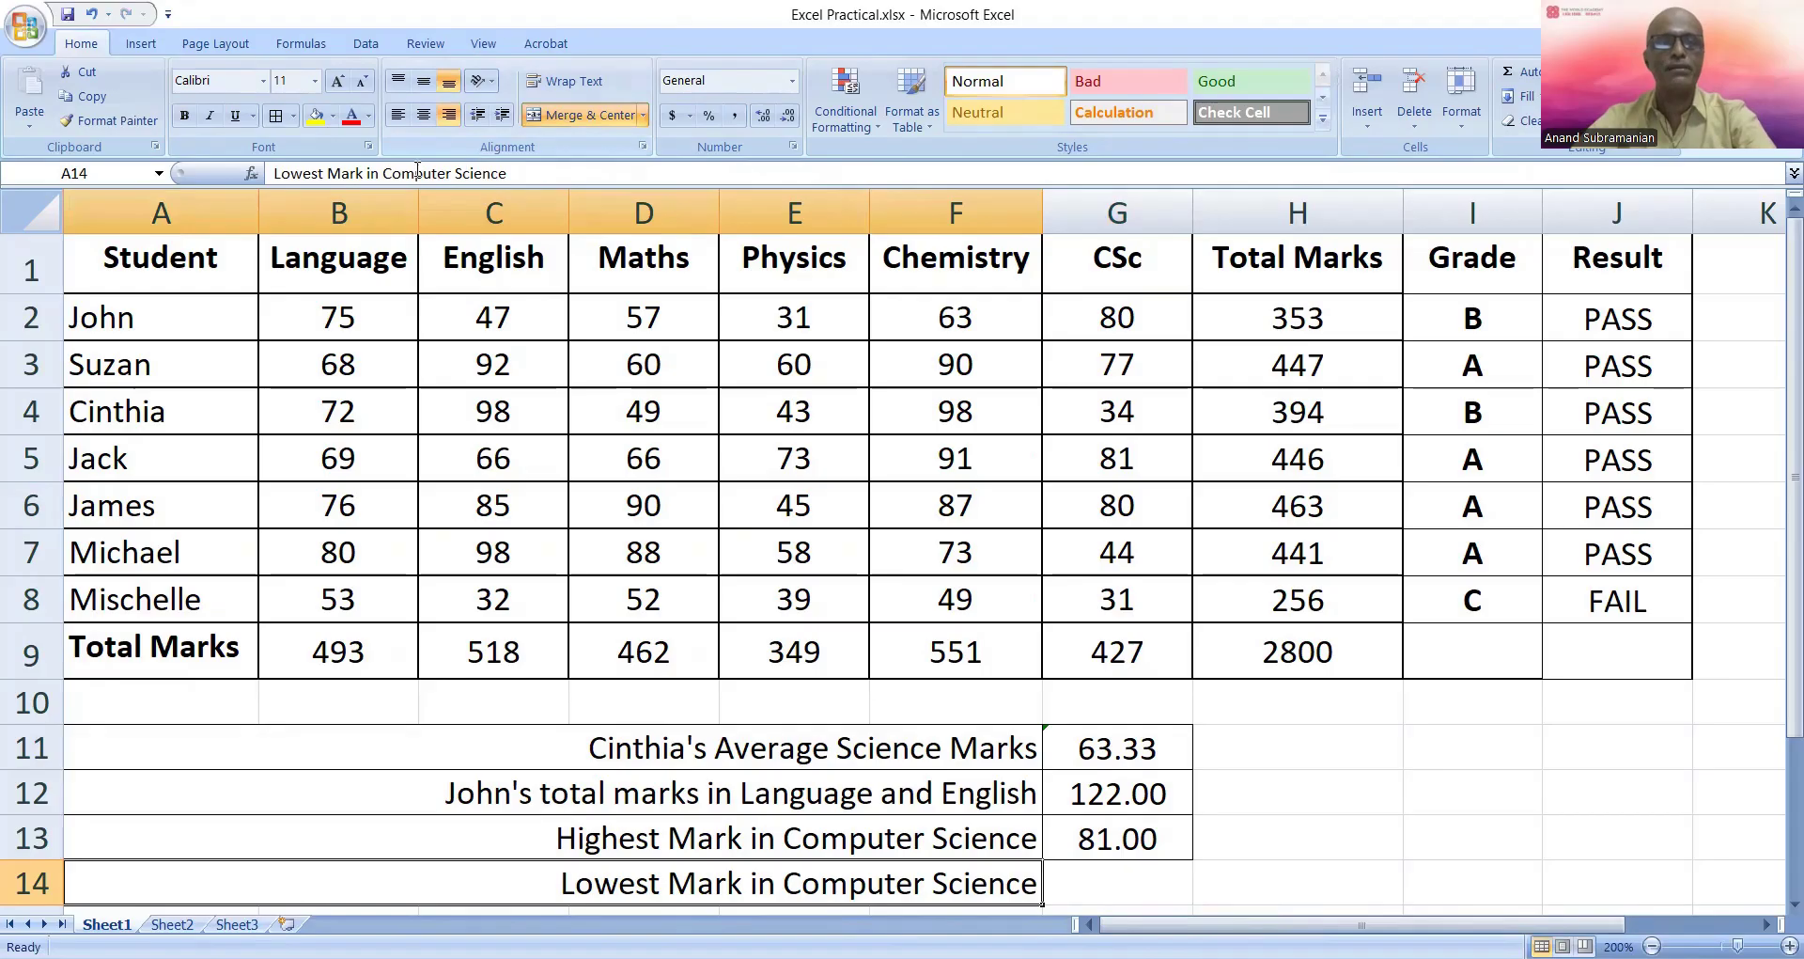
{"action": "left_click_drag", "start_coordinate": [387, 175], "coordinate": [496, 166]}
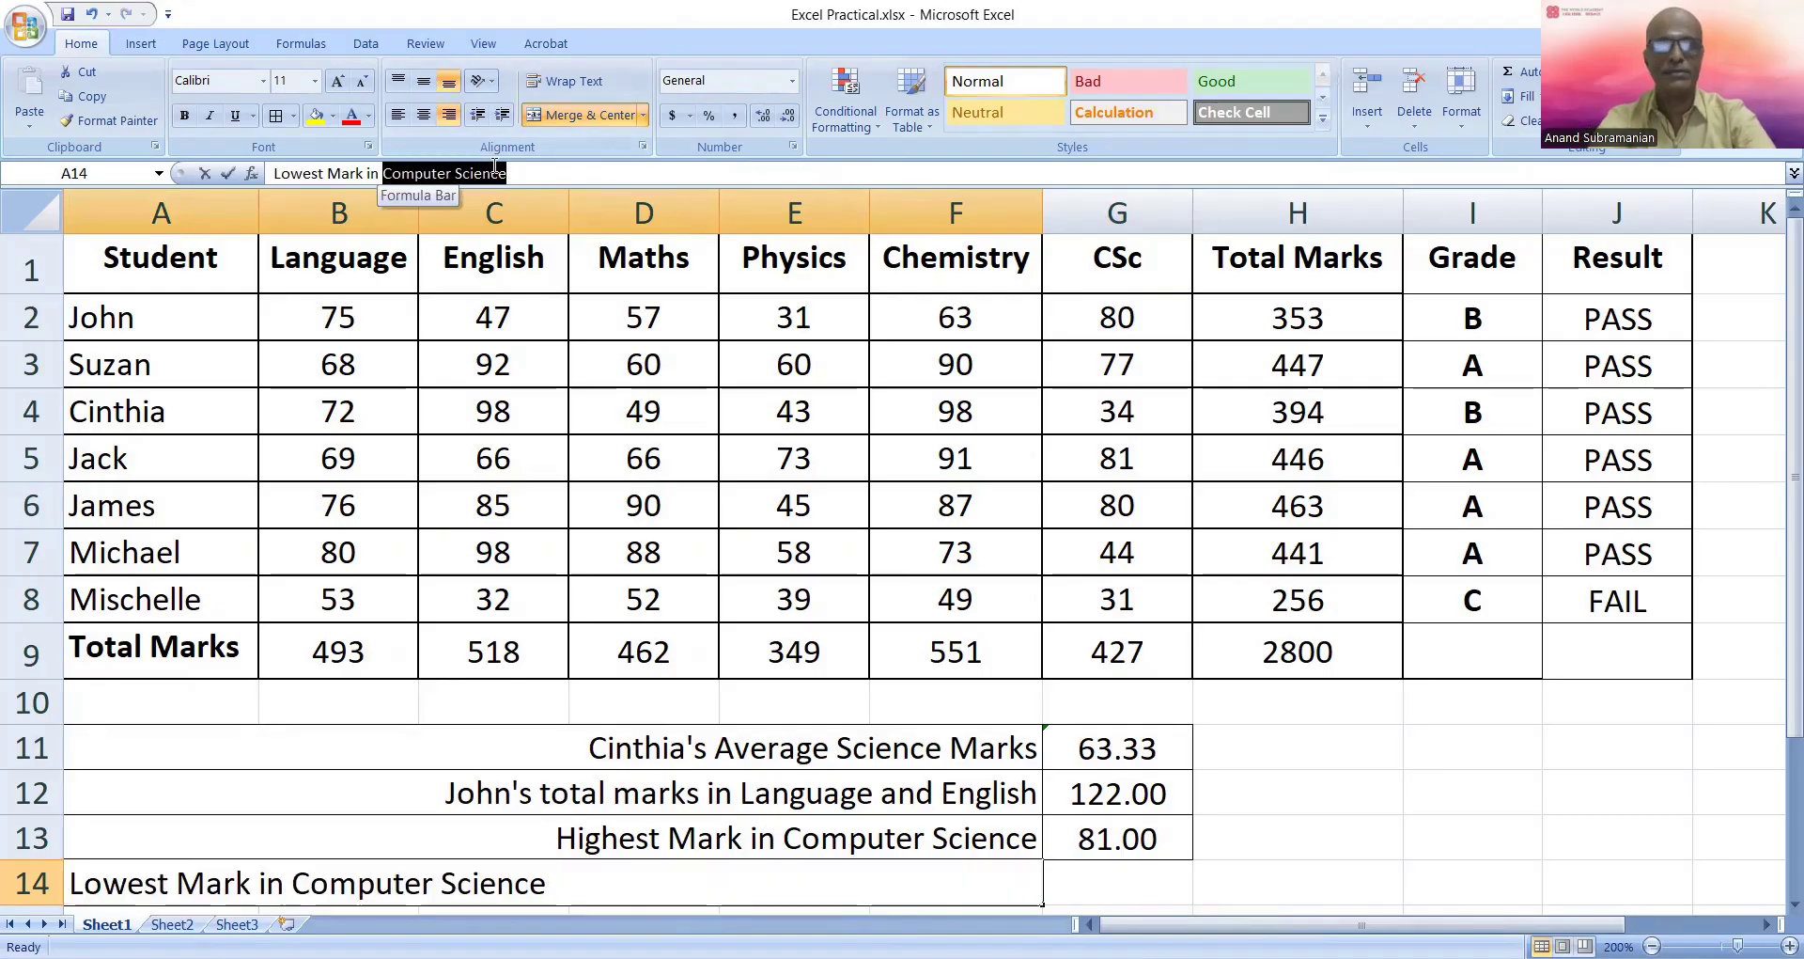
{"action": "type", "text": "Maths"}
{"action": "left_click", "coordinate": [681, 836]}
{"action": "left_click", "coordinate": [667, 872]}
Calculate the lowest Maths mark in G14 with =min(D2:D8)
{"action": "left_click", "coordinate": [1111, 881]}
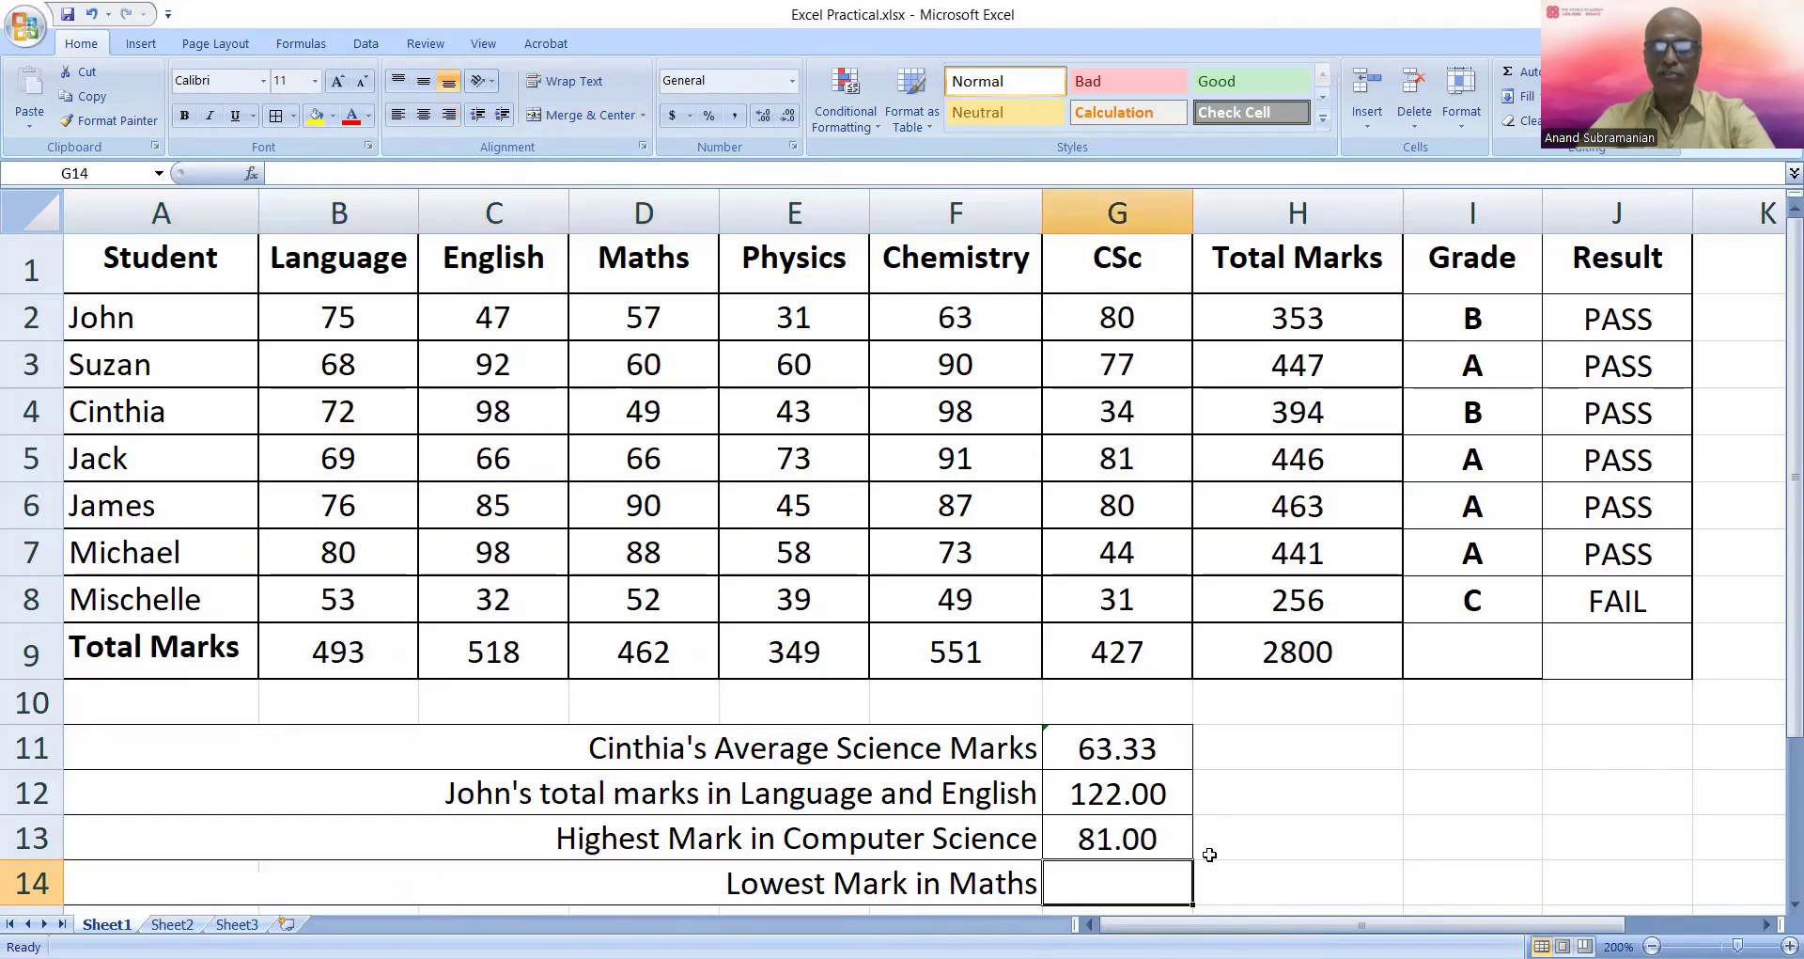
{"action": "type", "text": "=m"}
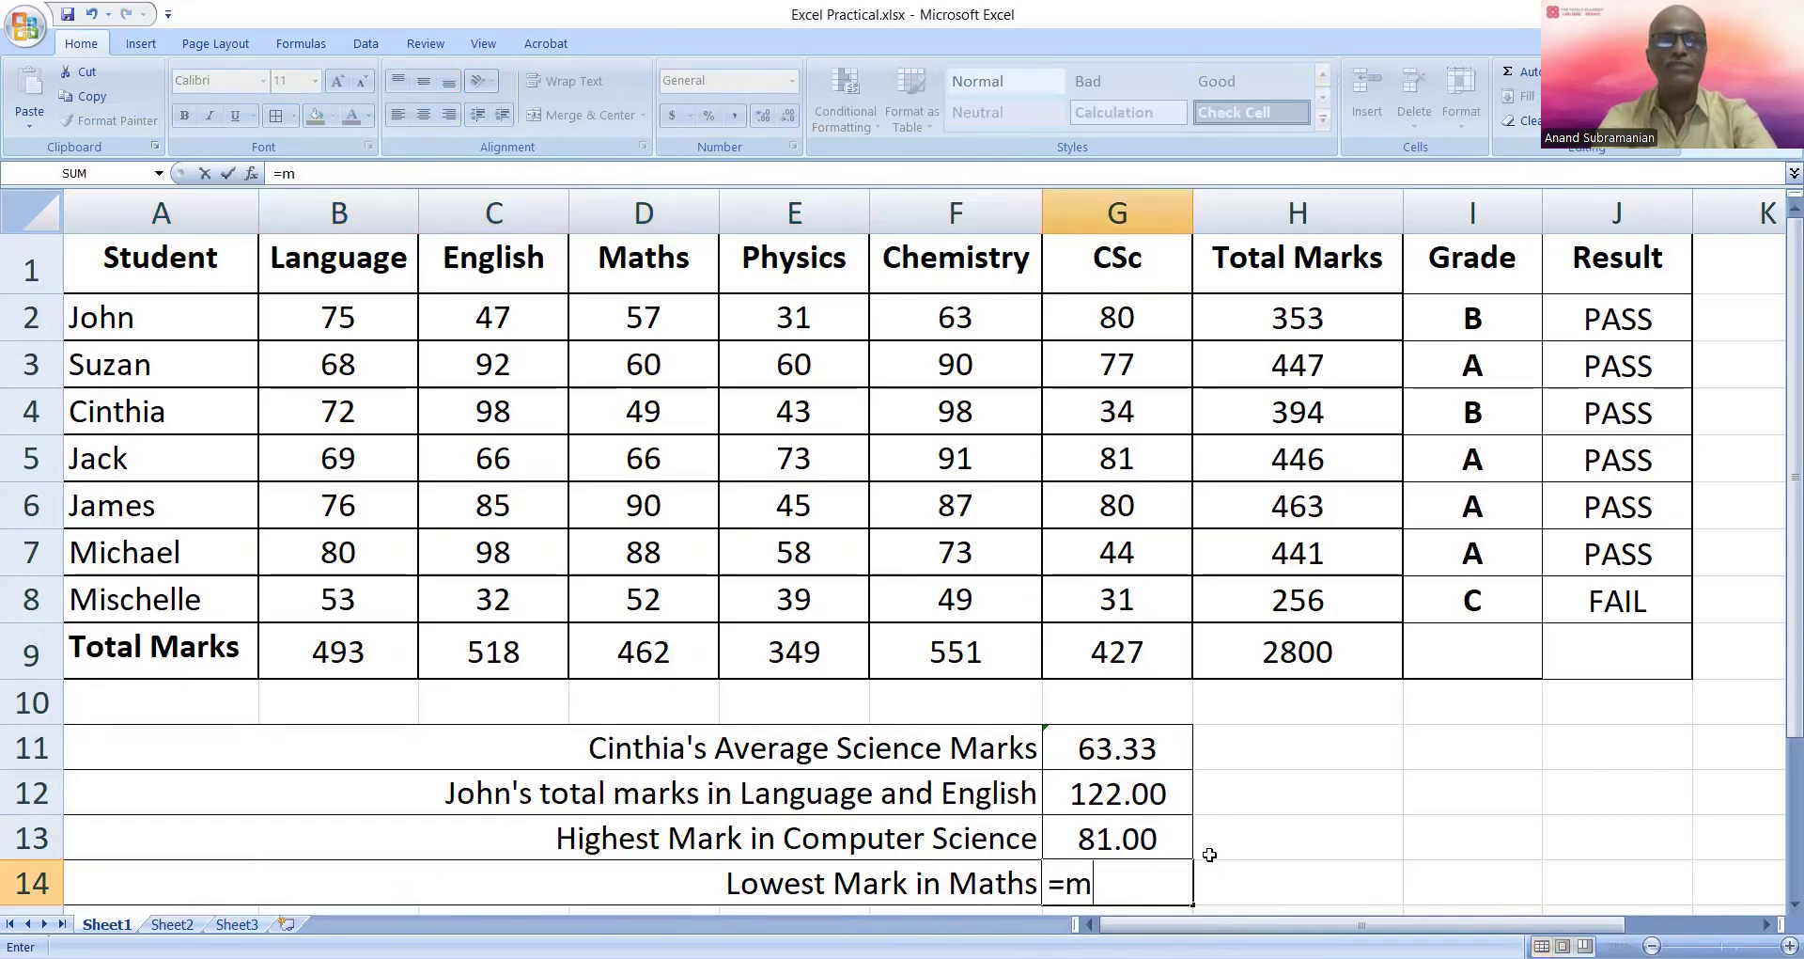
{"action": "type", "text": "in(D"}
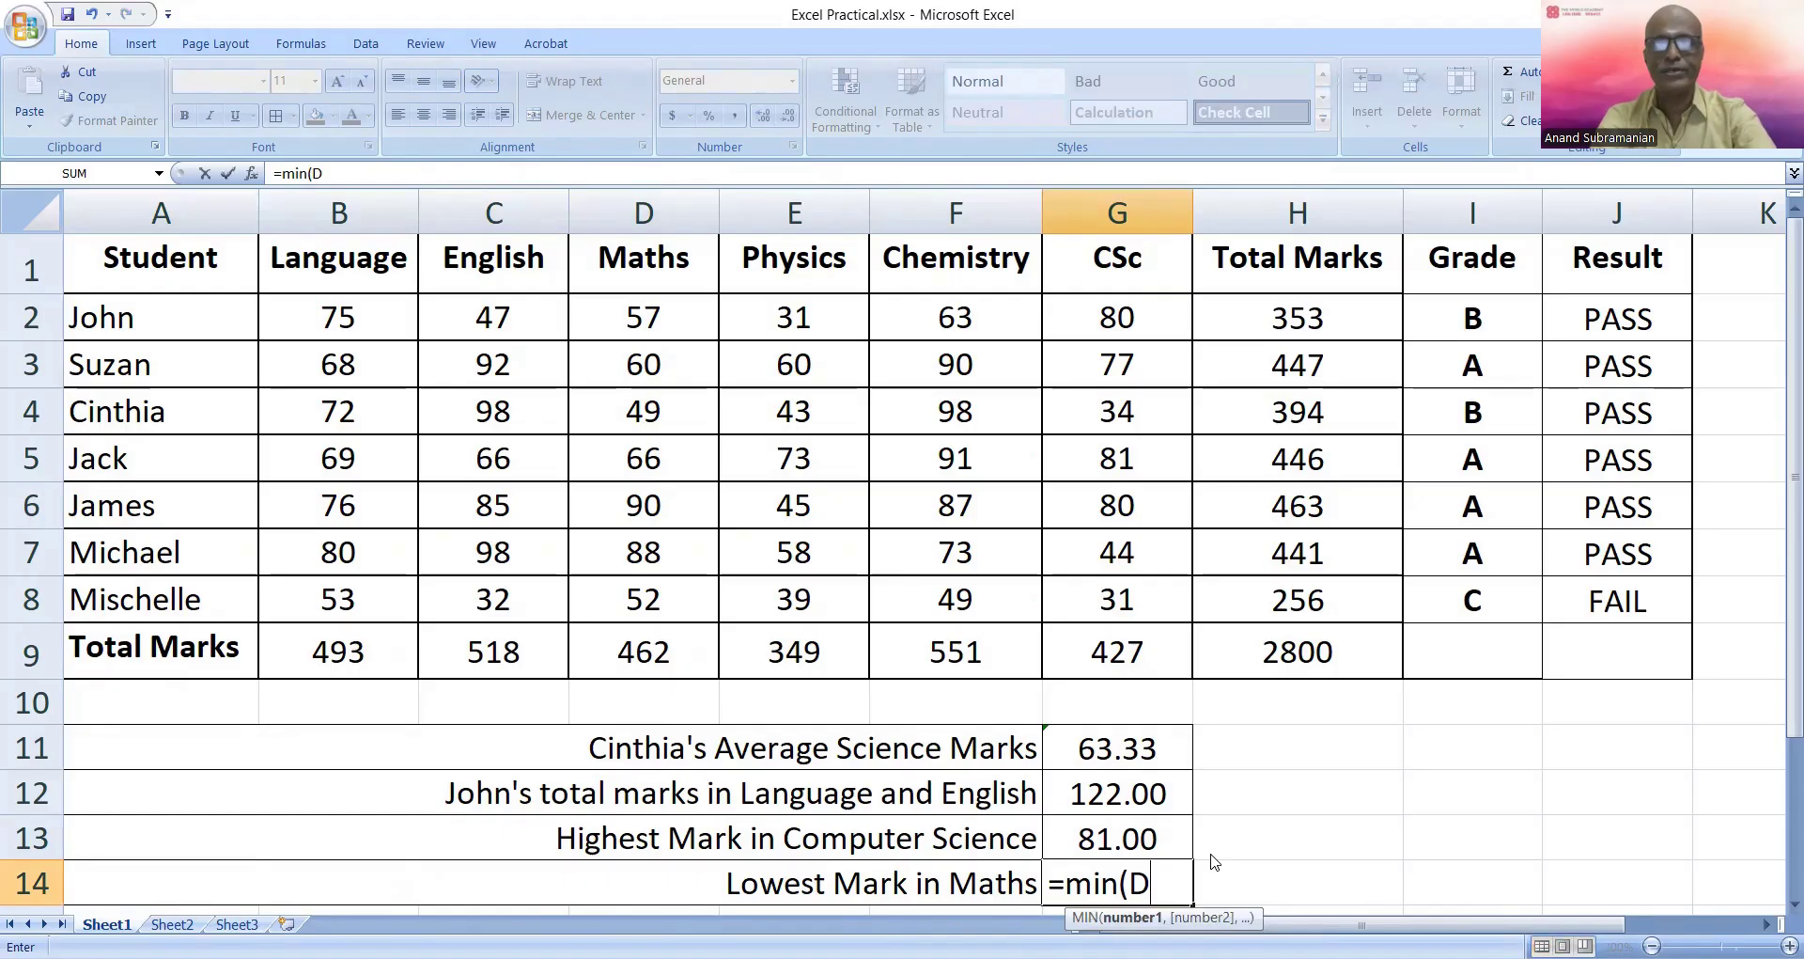
{"action": "type", "text": "2:"}
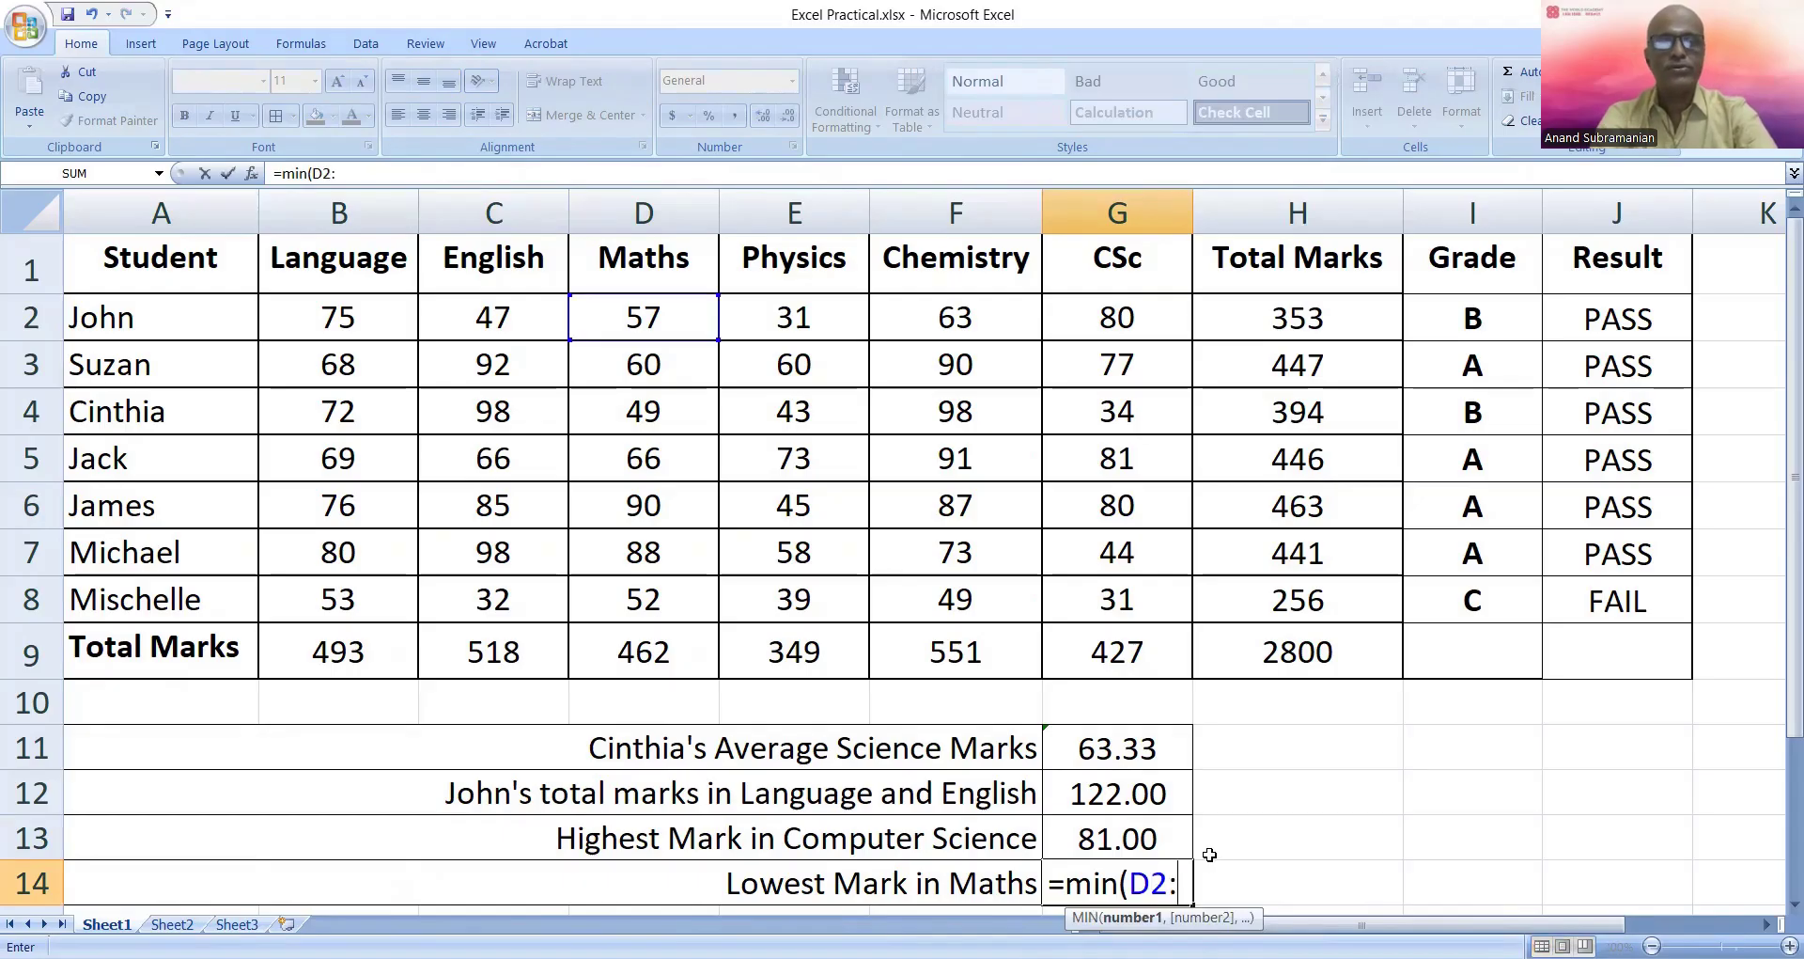
{"action": "type", "text": "D8)"}
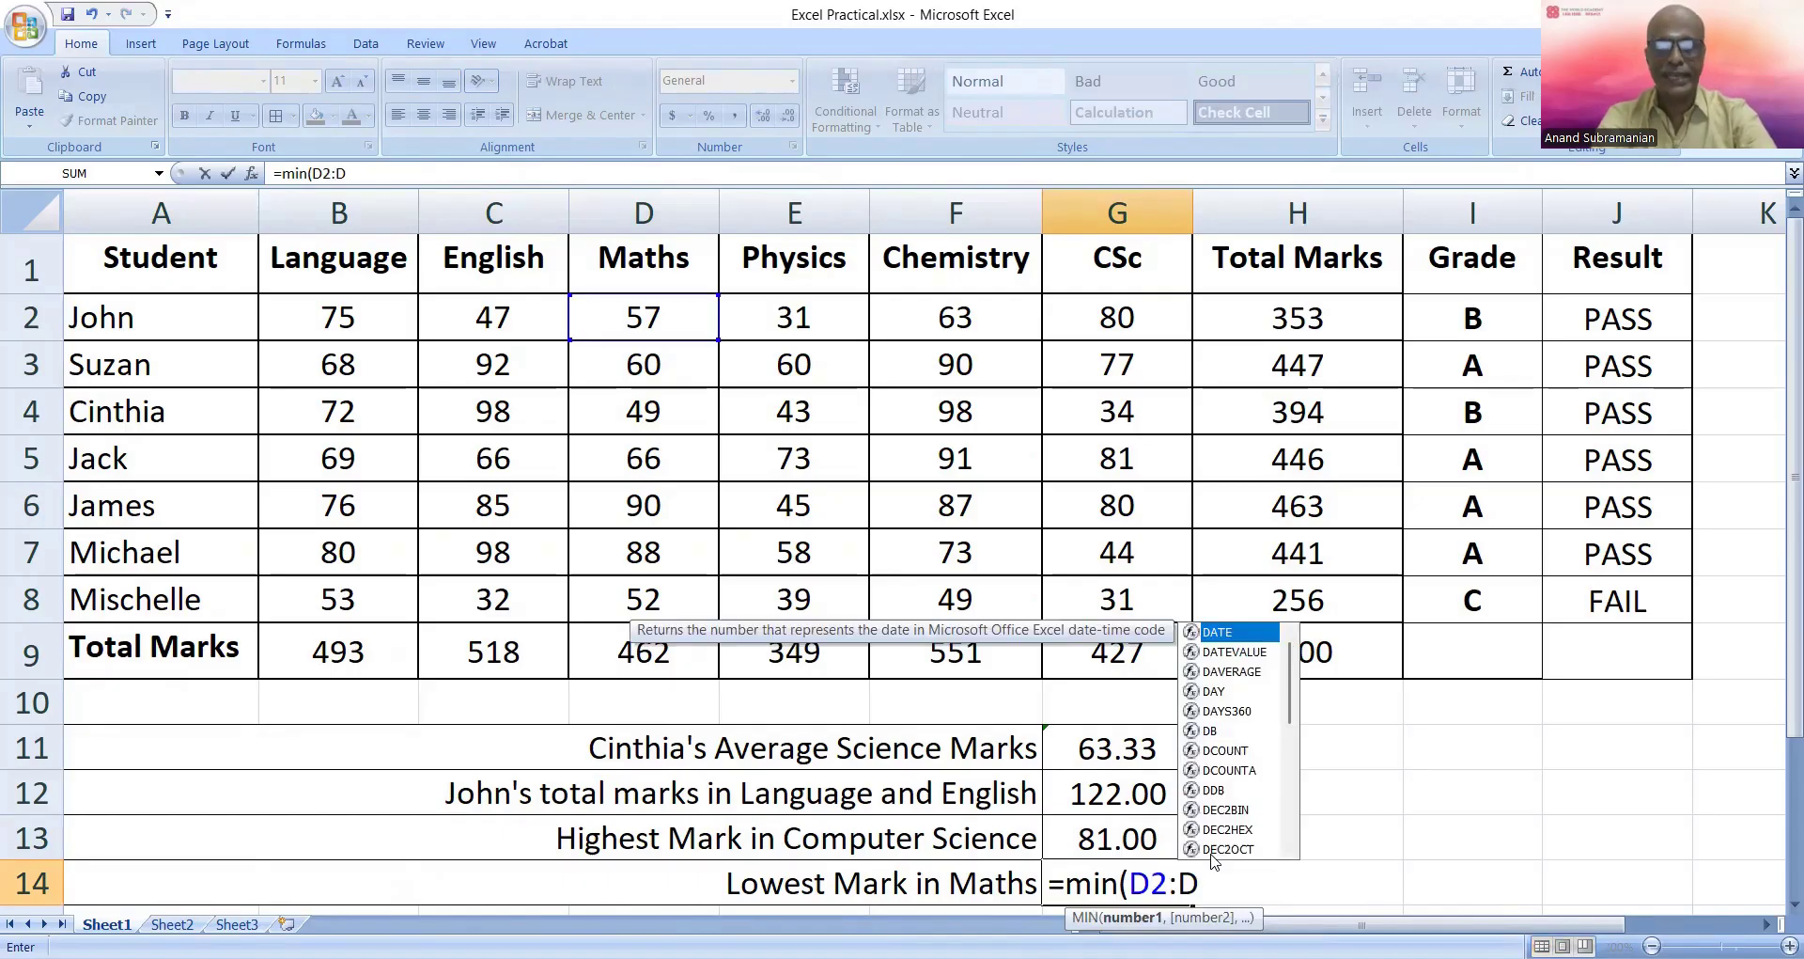
{"action": "key", "text": "Return"}
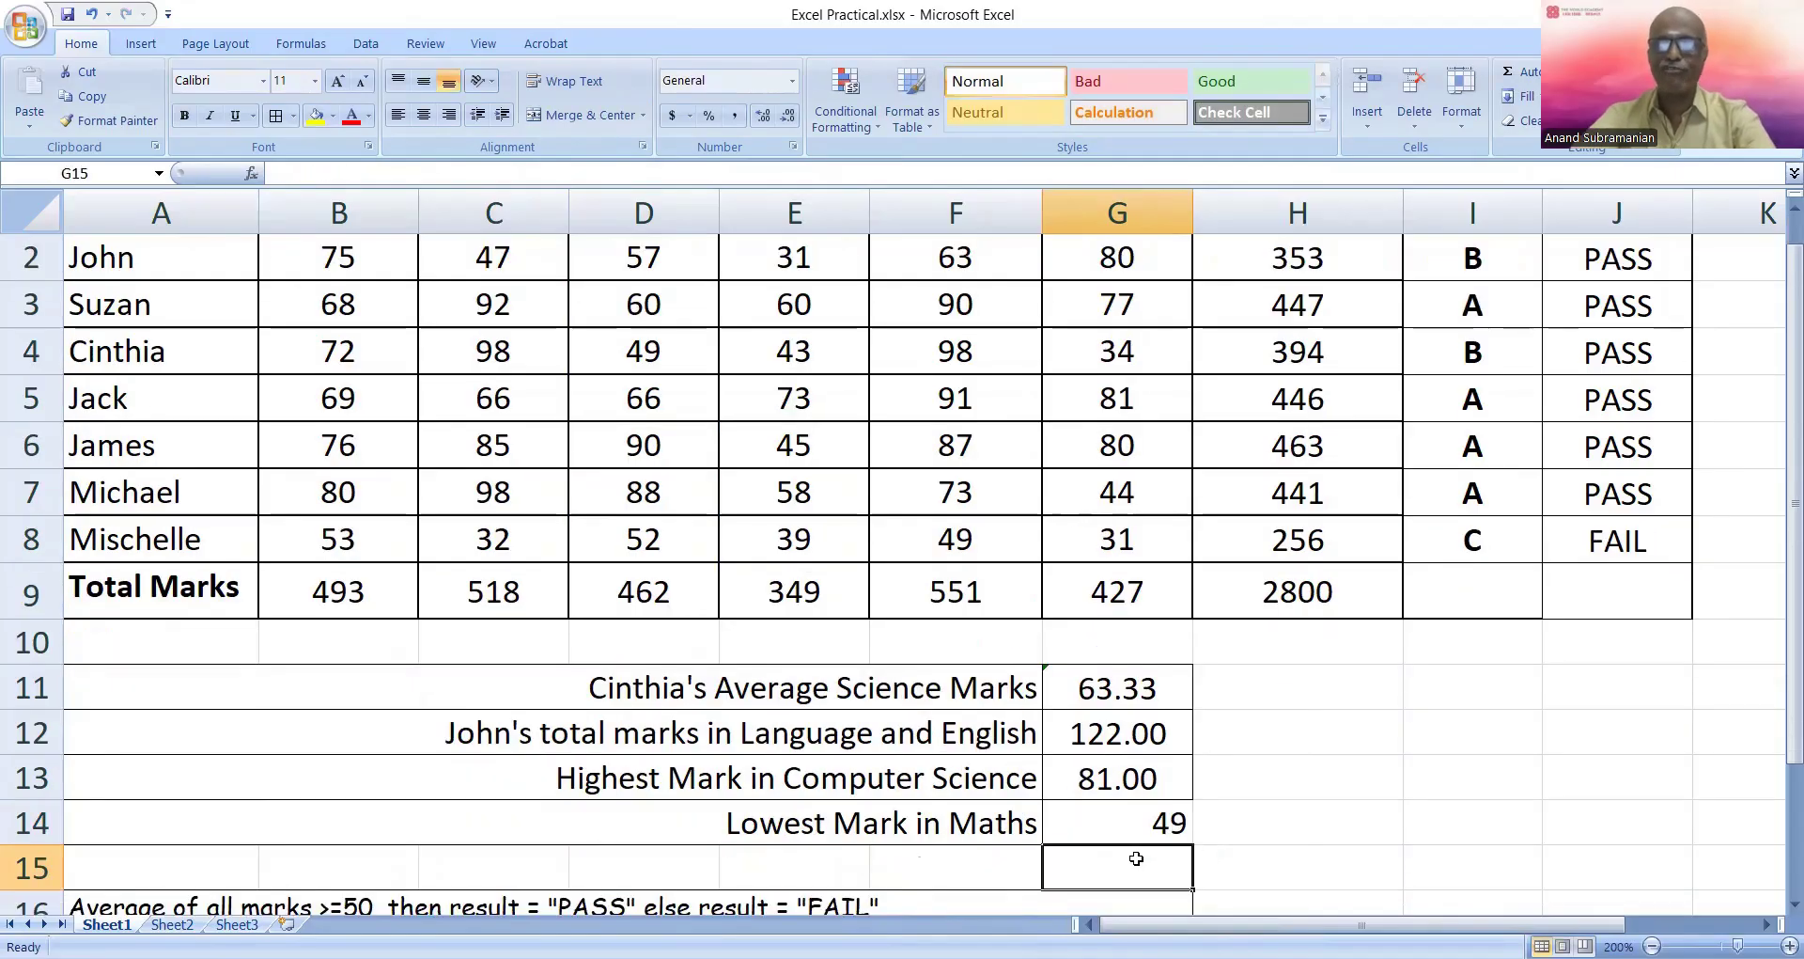
Centre the lowest Maths mark in G14 and format it as Number with 2 decimal places
{"action": "left_click", "coordinate": [1139, 827]}
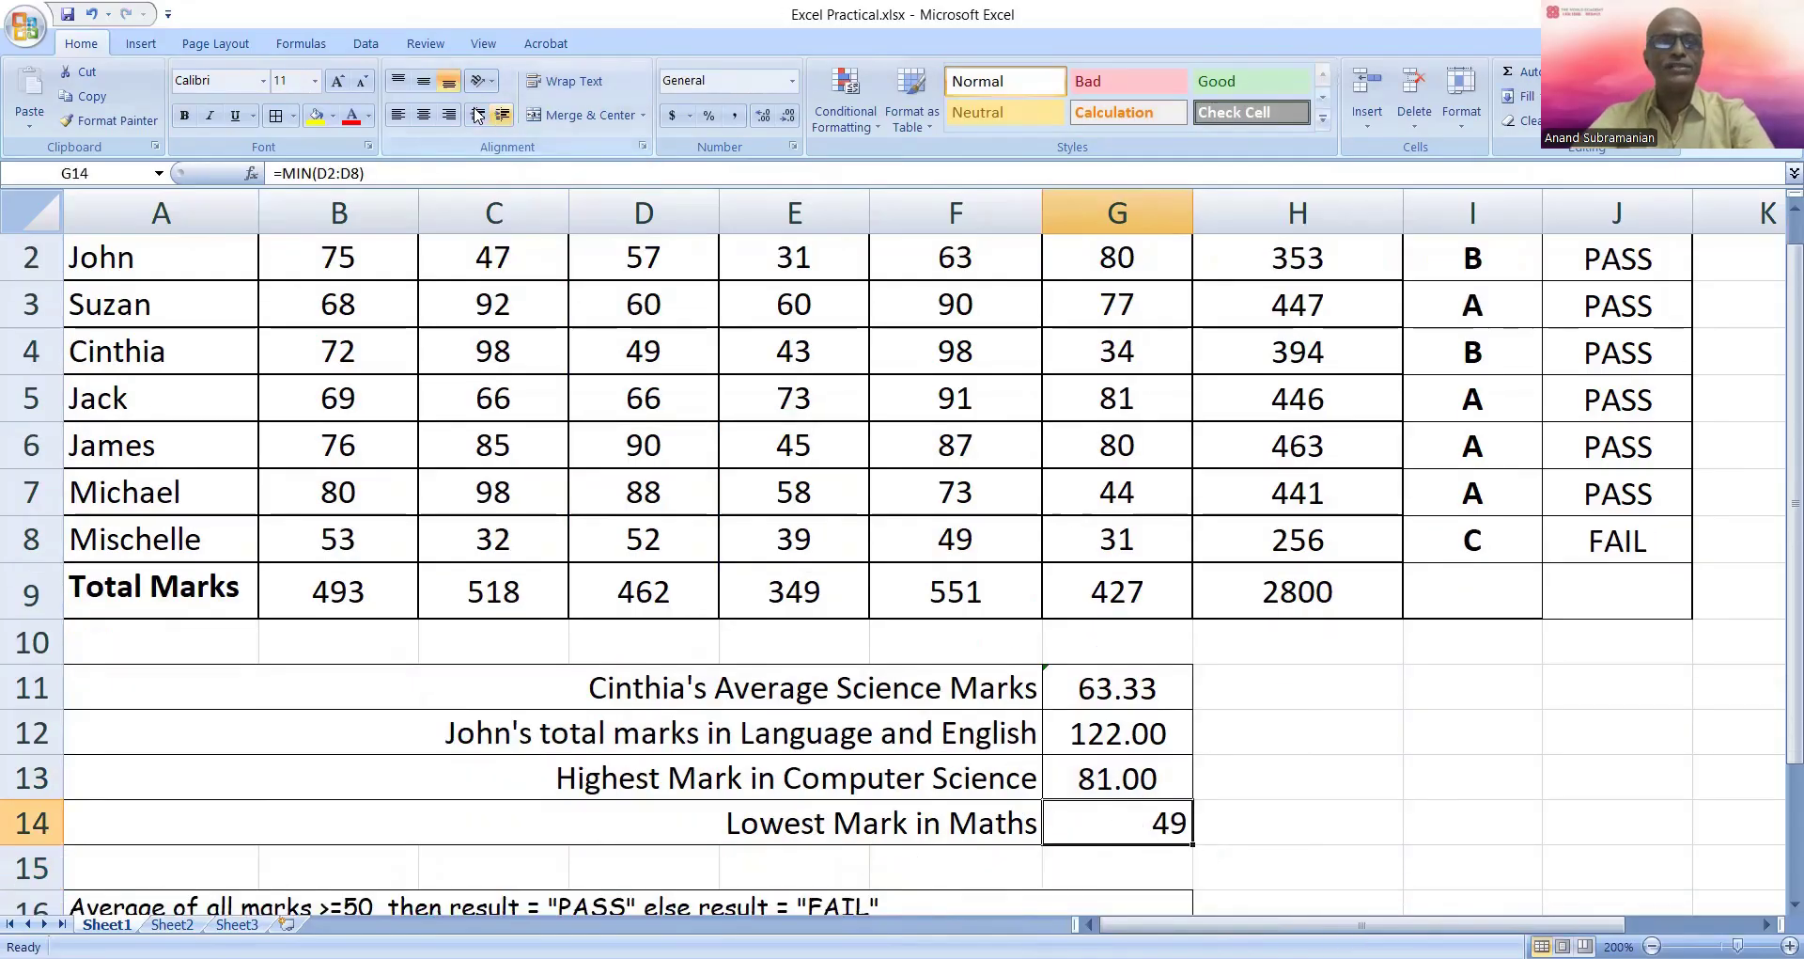
{"action": "left_click", "coordinate": [424, 114]}
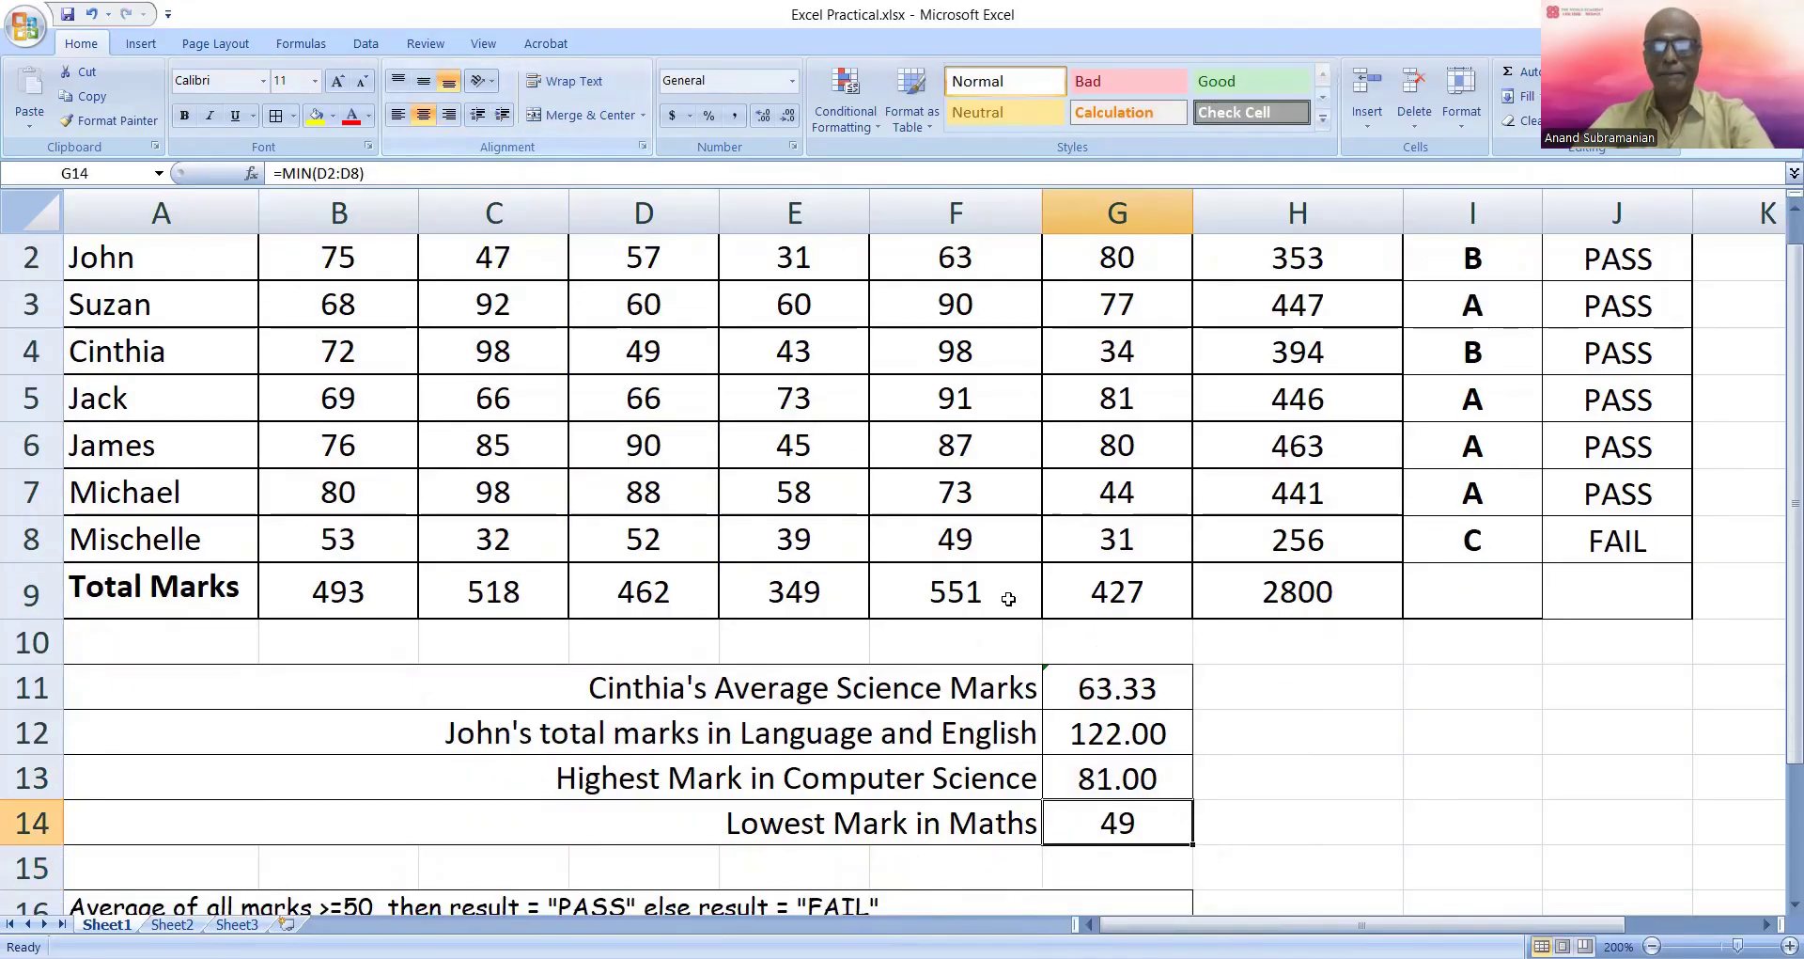
{"action": "right_click", "coordinate": [1125, 824]}
{"action": "left_click", "coordinate": [1200, 733]}
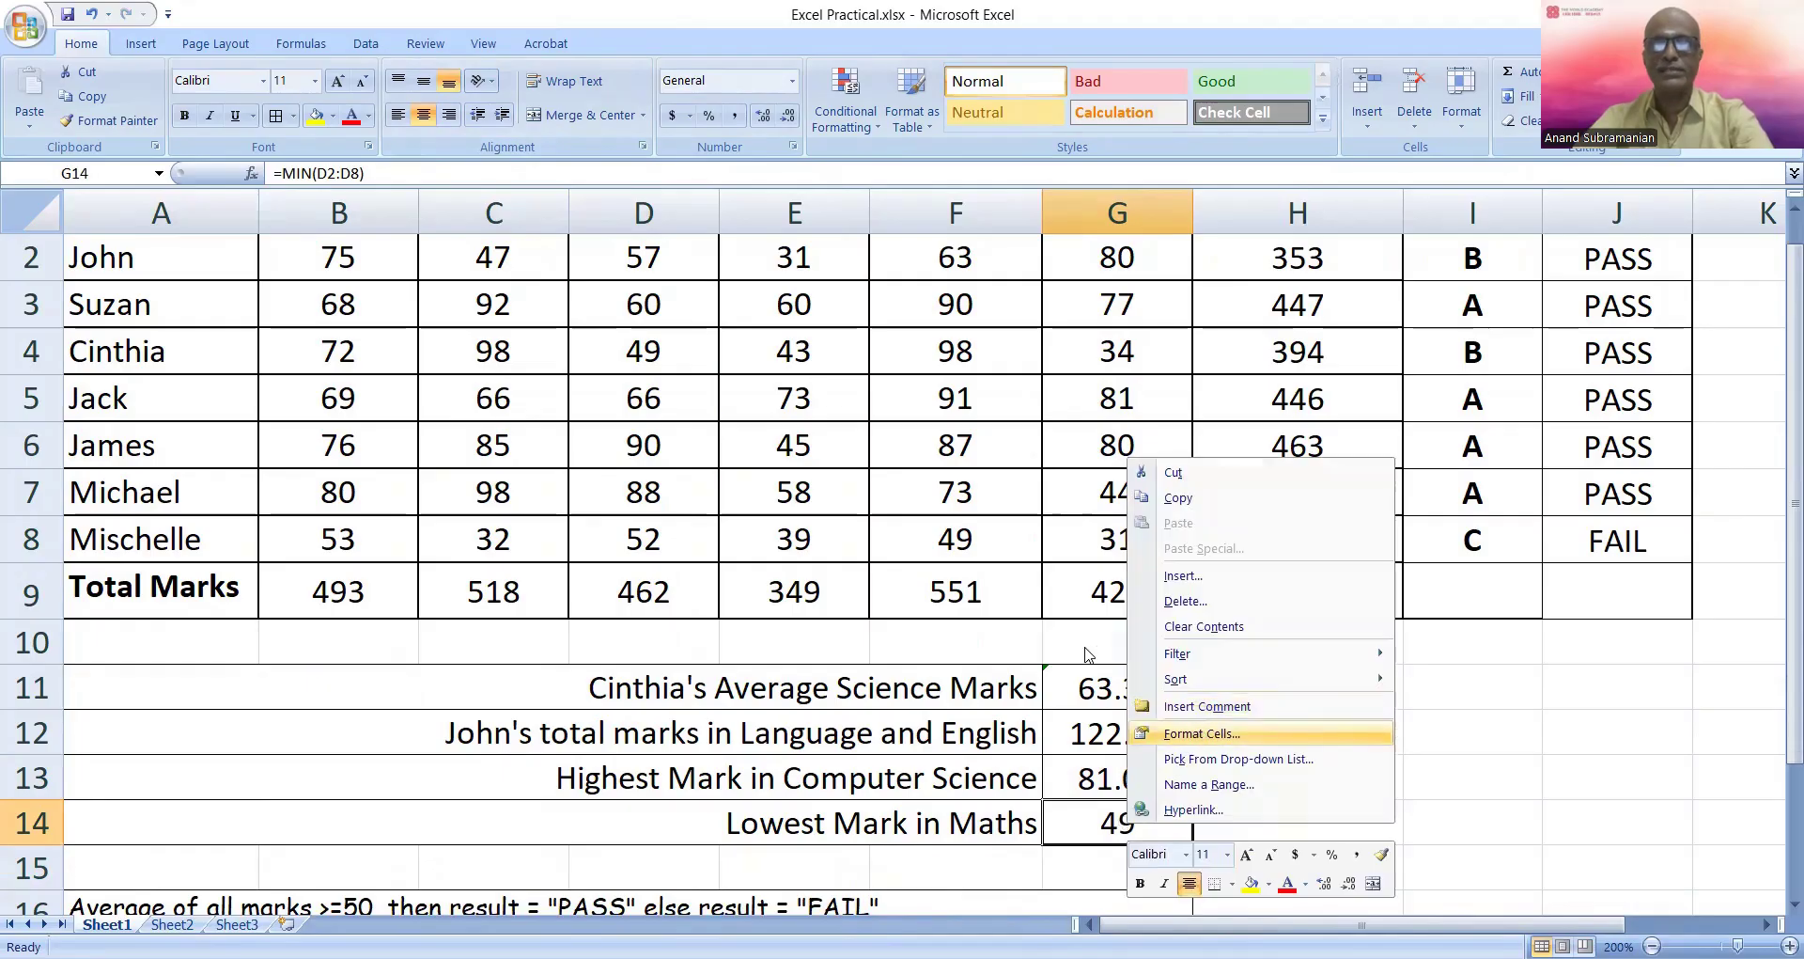
{"action": "left_click", "coordinate": [973, 545]}
{"action": "left_click", "coordinate": [1349, 933]}
{"action": "left_click", "coordinate": [1247, 812]}
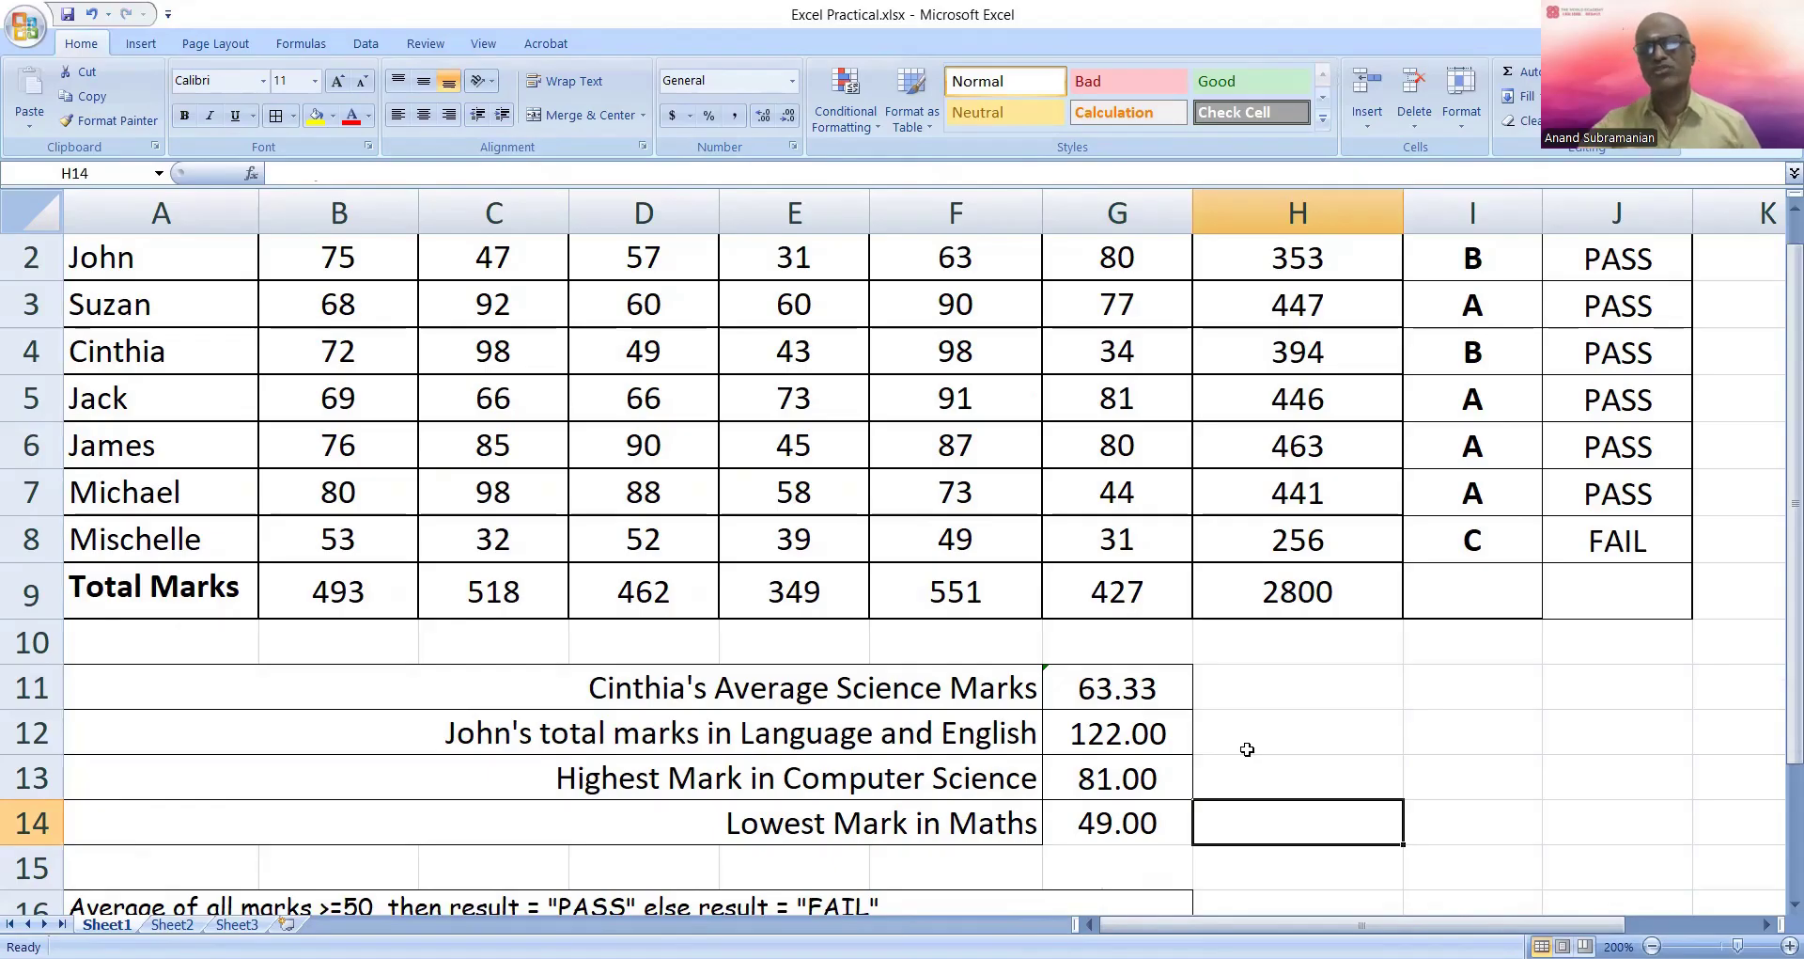
{"action": "scroll", "coordinate": [900, 657], "scroll_direction": "up", "scroll_amount": 1}
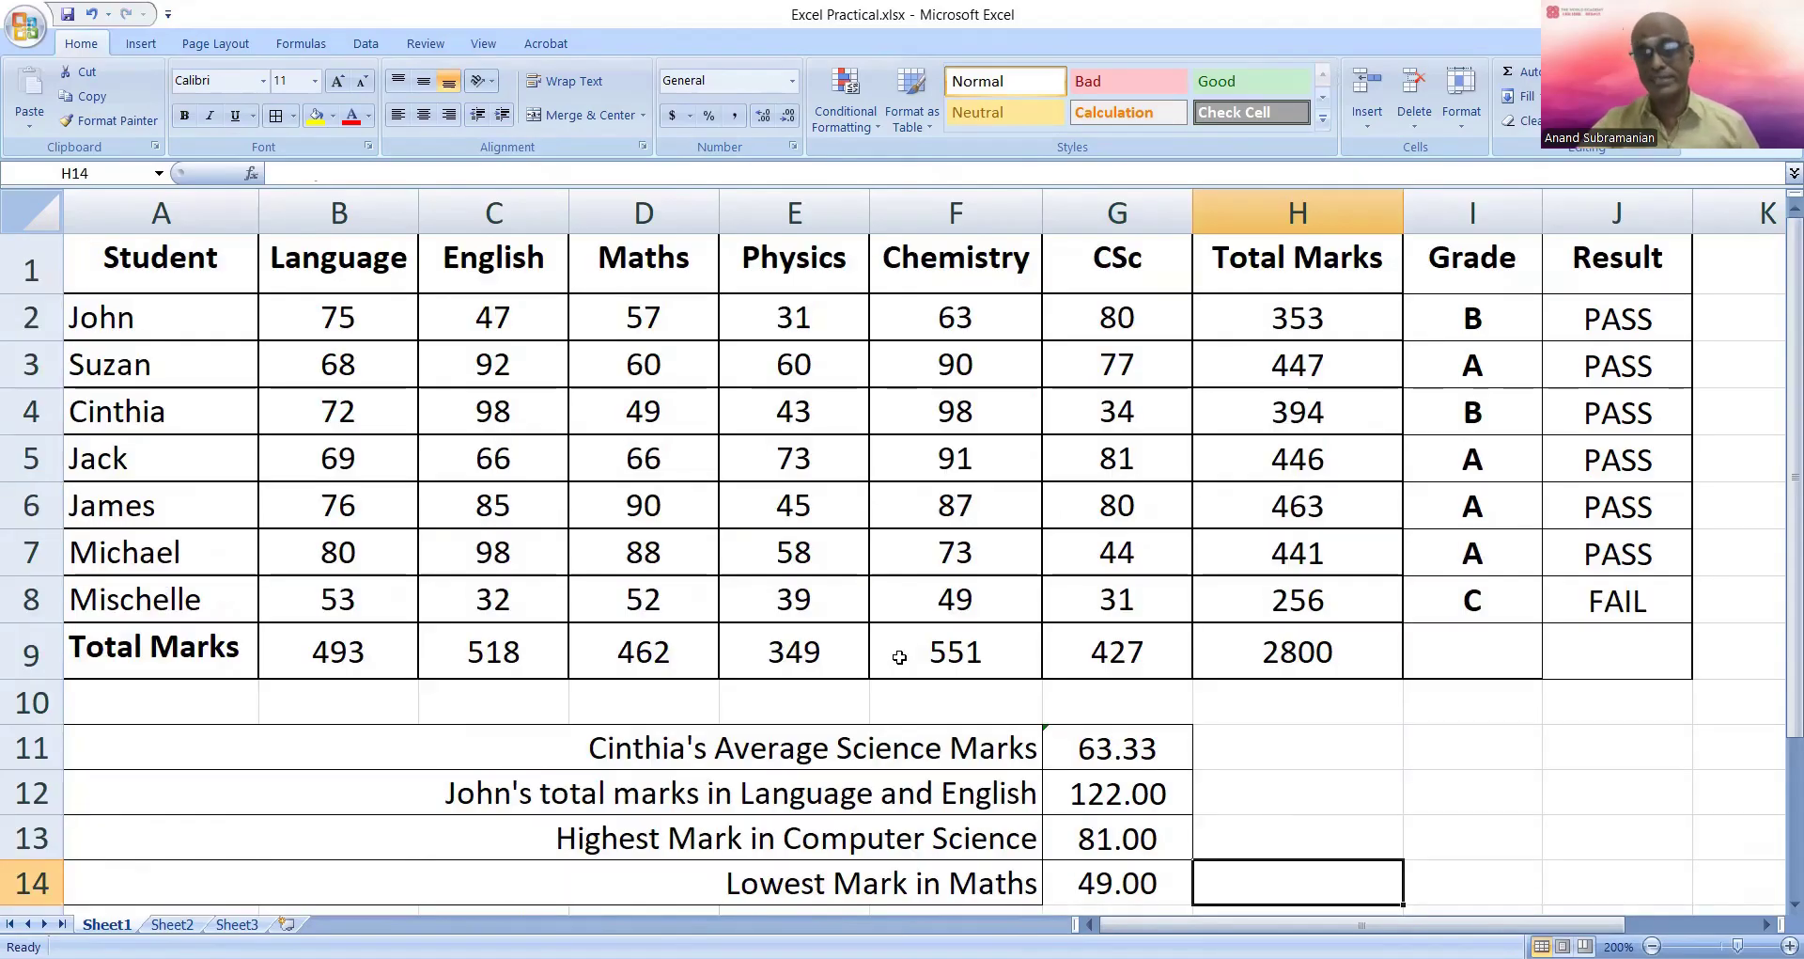